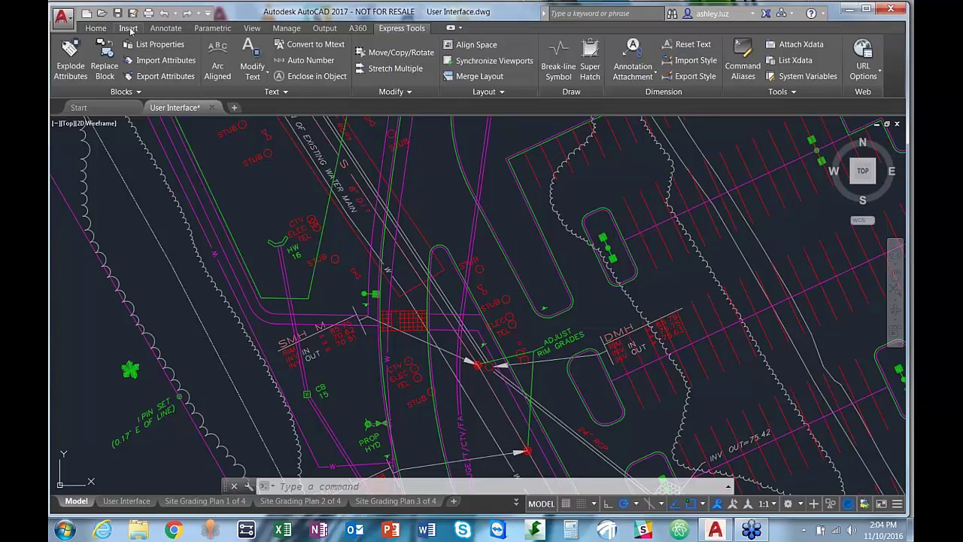
left_click(127, 29)
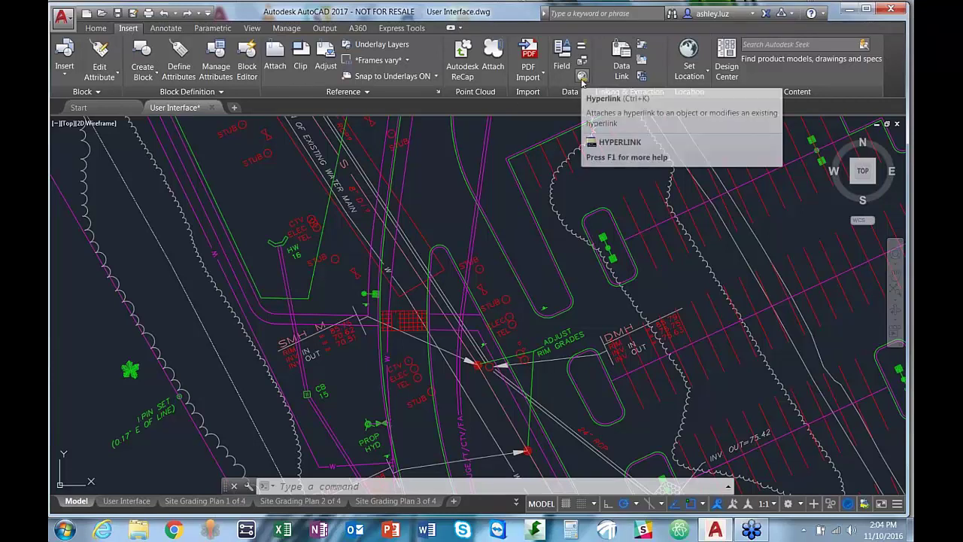
left_click(582, 76)
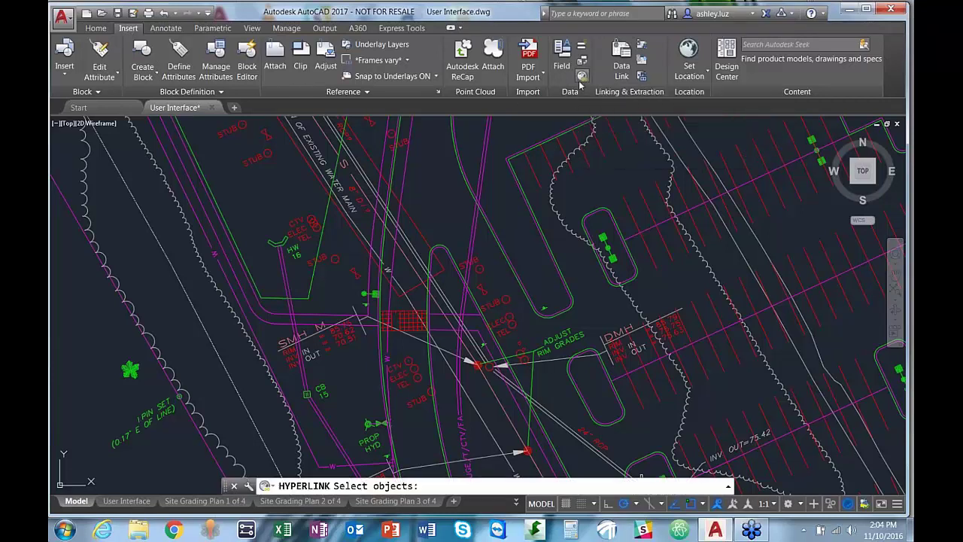
left_click(581, 76)
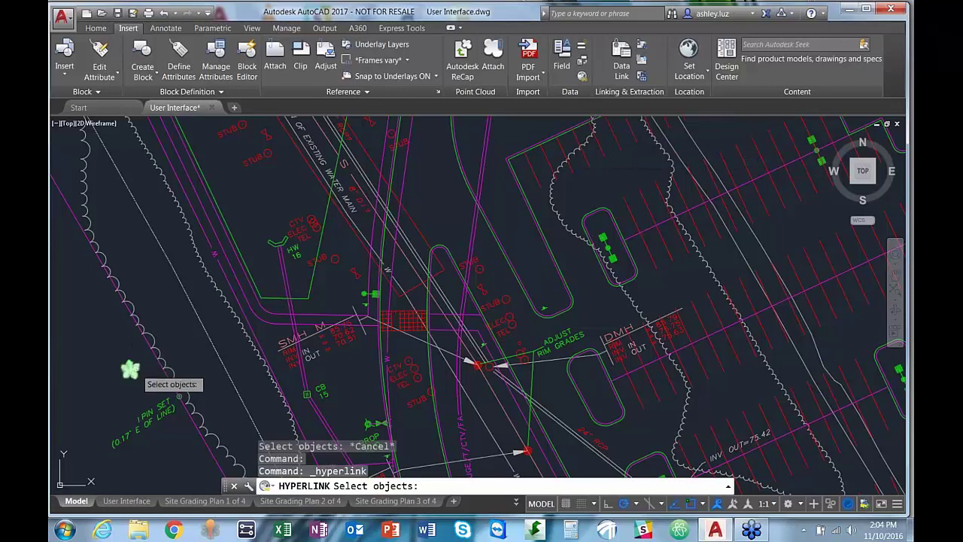
scroll(130, 374, "up", 2)
scroll(130, 367, "up", 2)
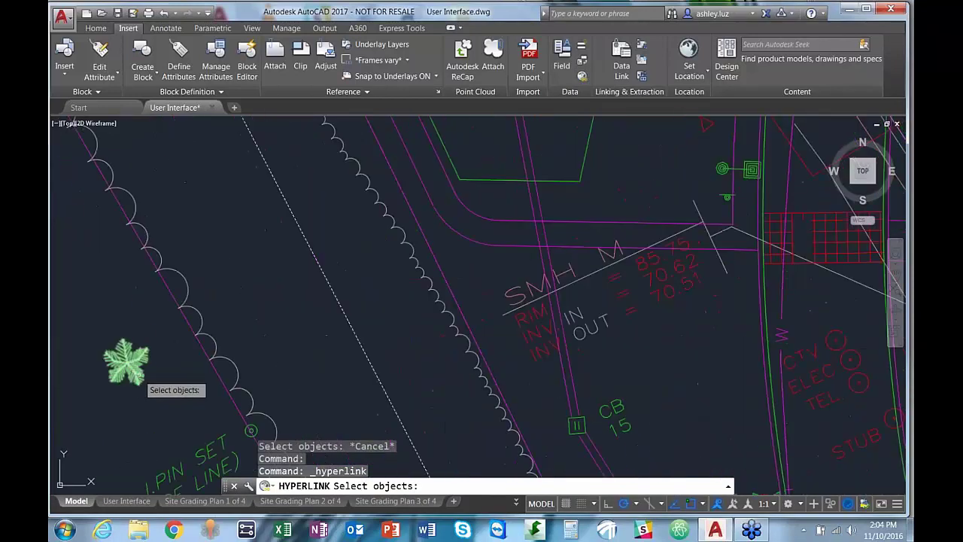
left_click(132, 363)
key("Return")
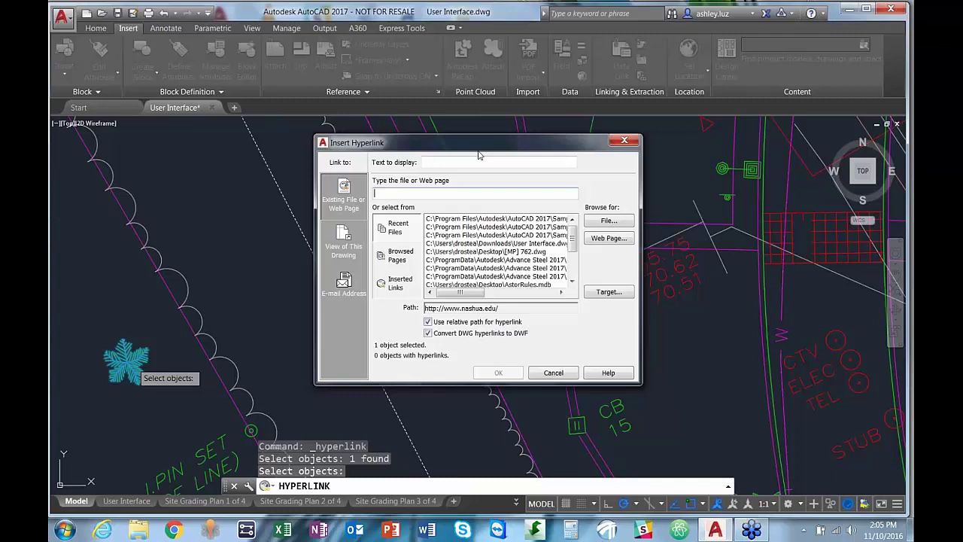
type("ww.")
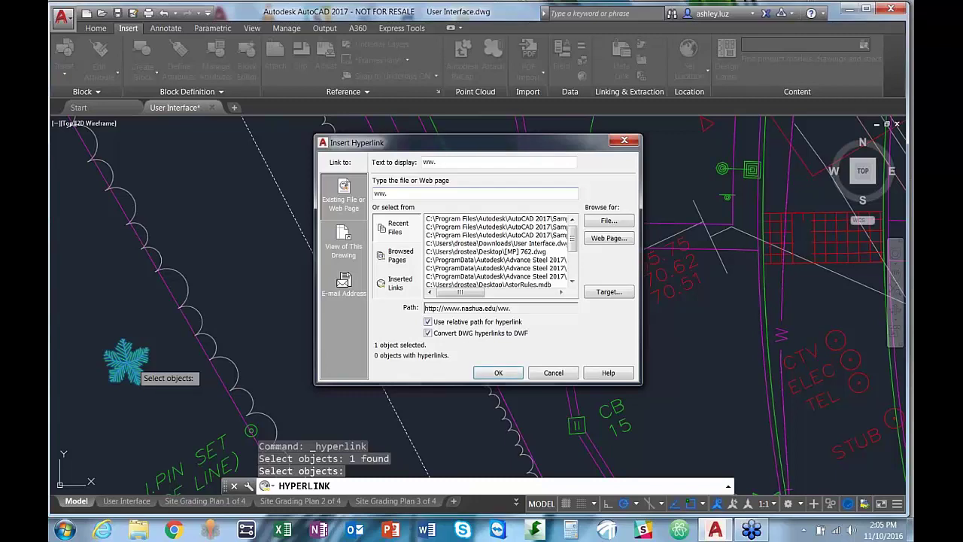
type("w")
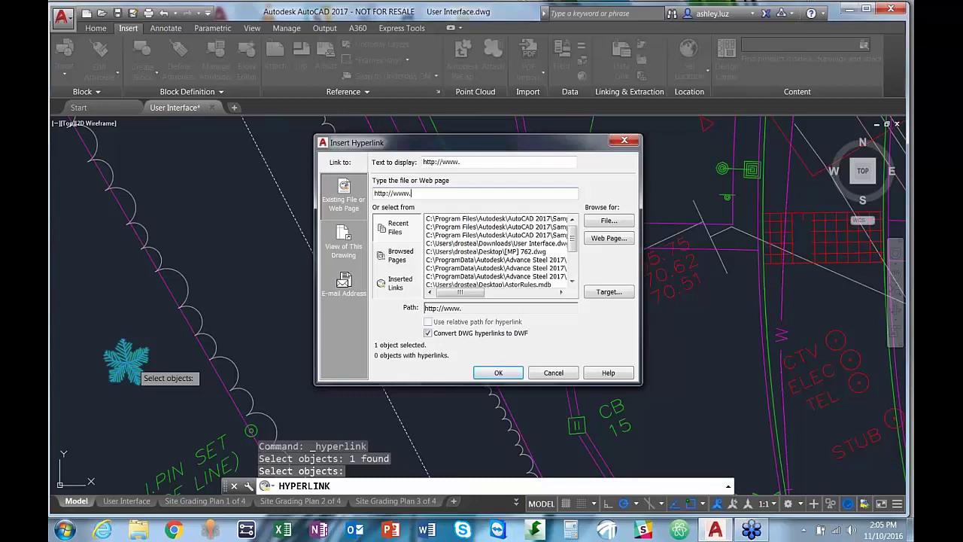
type("autodesk.com")
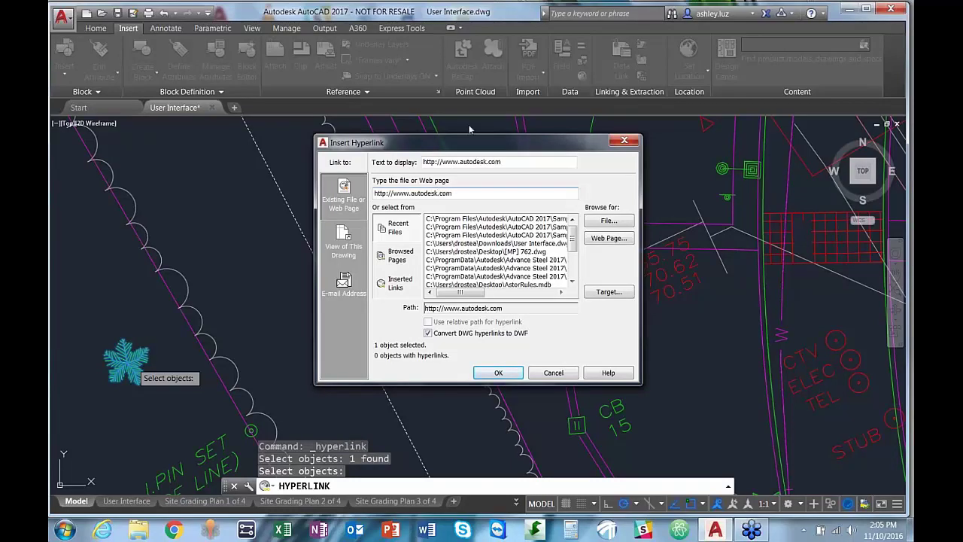
left_click(498, 374)
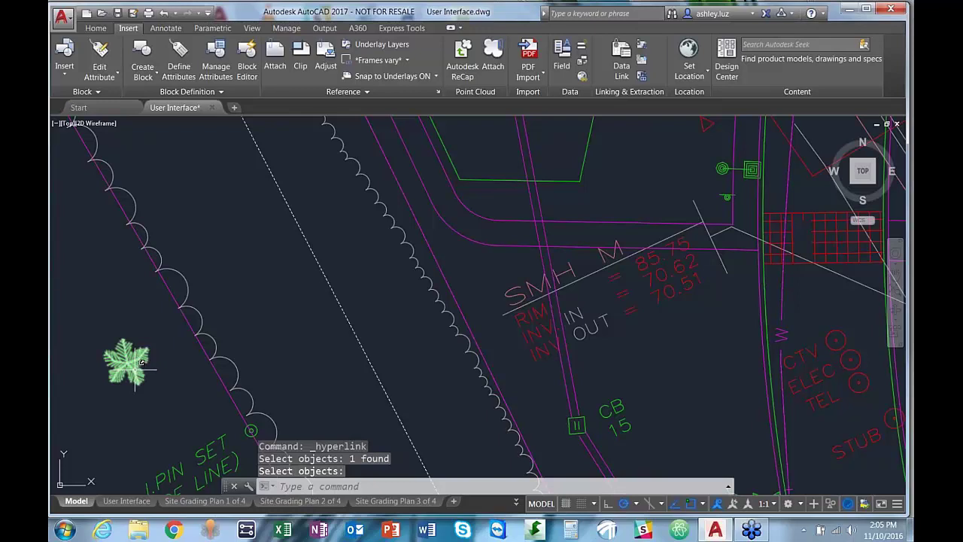
mouse_move(141, 363)
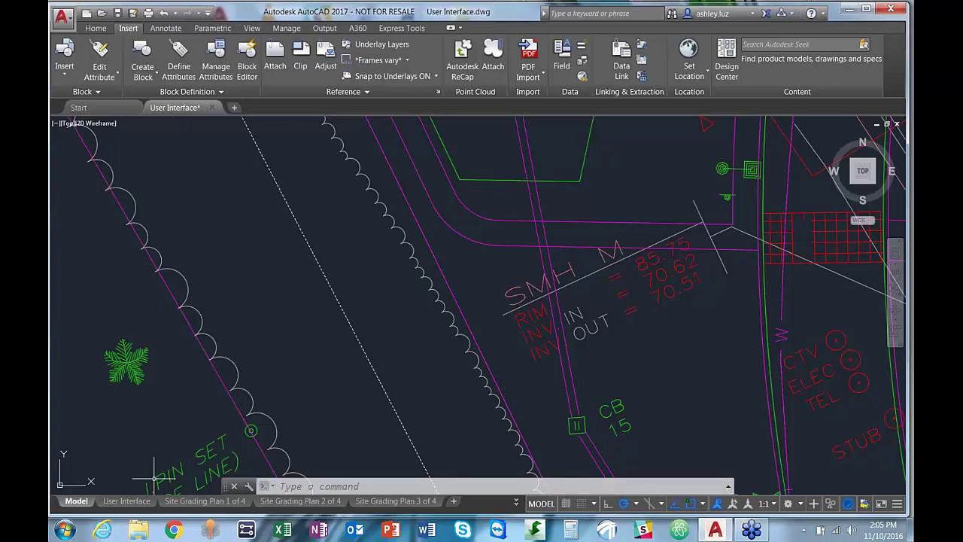
Look up the Migrate Custom Settings tools for AutoCAD 2017 - English among the installed Autodesk programs
mouse_move(121, 500)
left_click(64, 531)
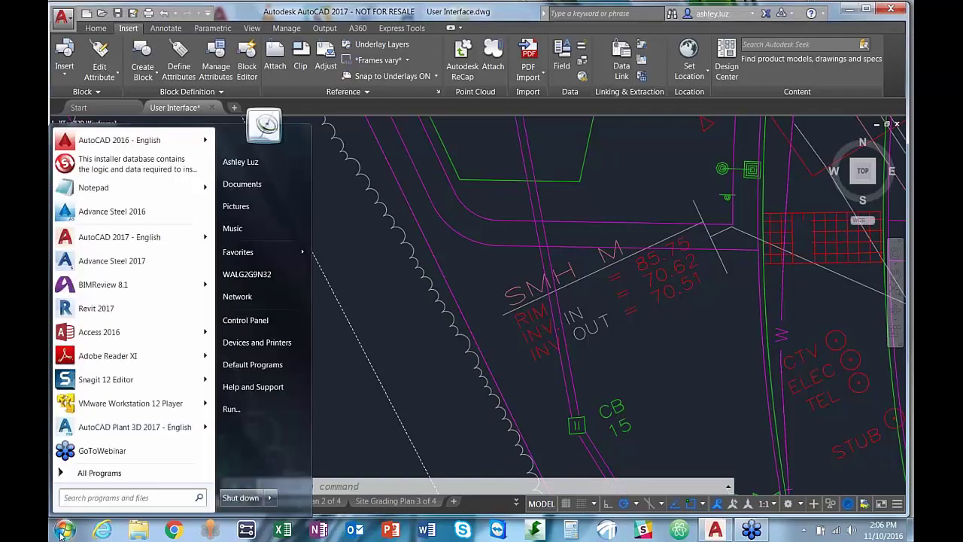
left_click(96, 473)
scroll(107, 410, "down", 1)
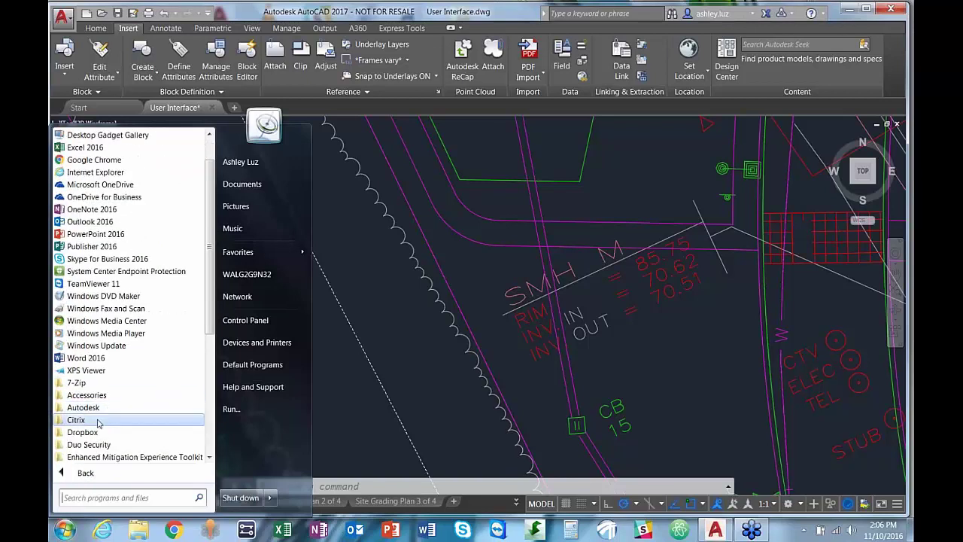
left_click(88, 411)
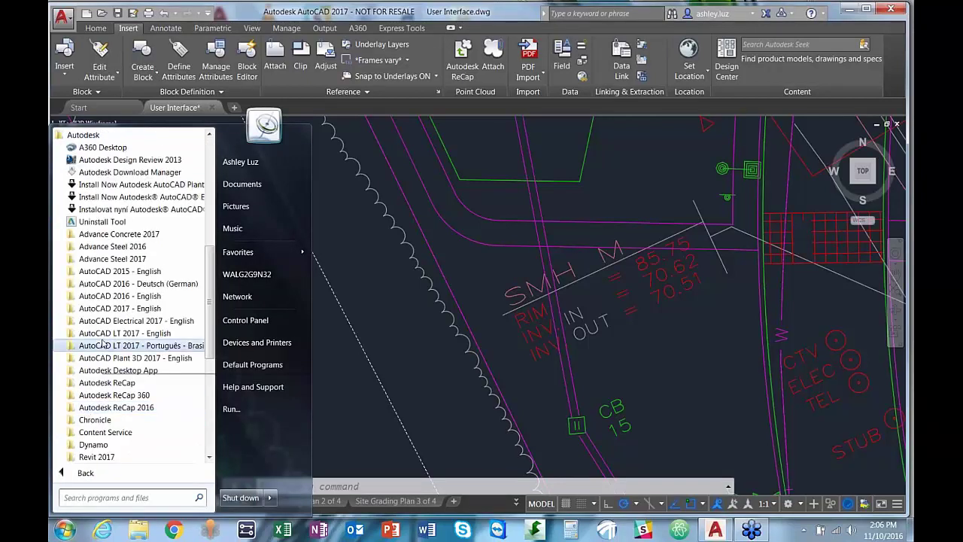
left_click(105, 312)
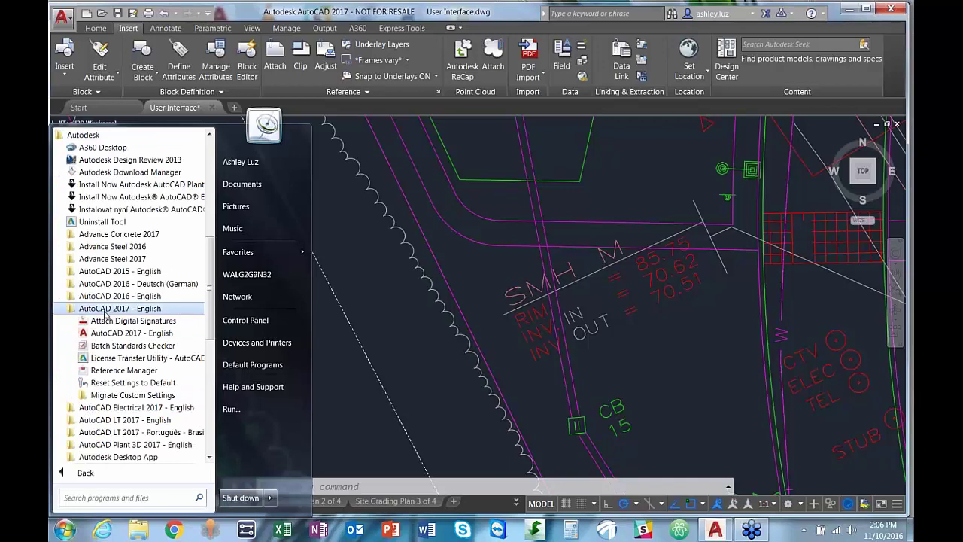
left_click(105, 397)
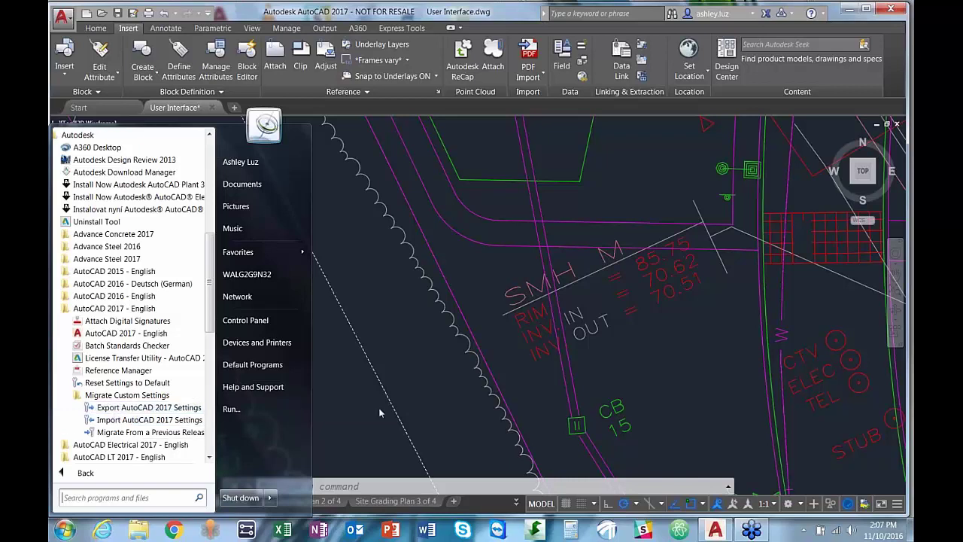
left_click(445, 372)
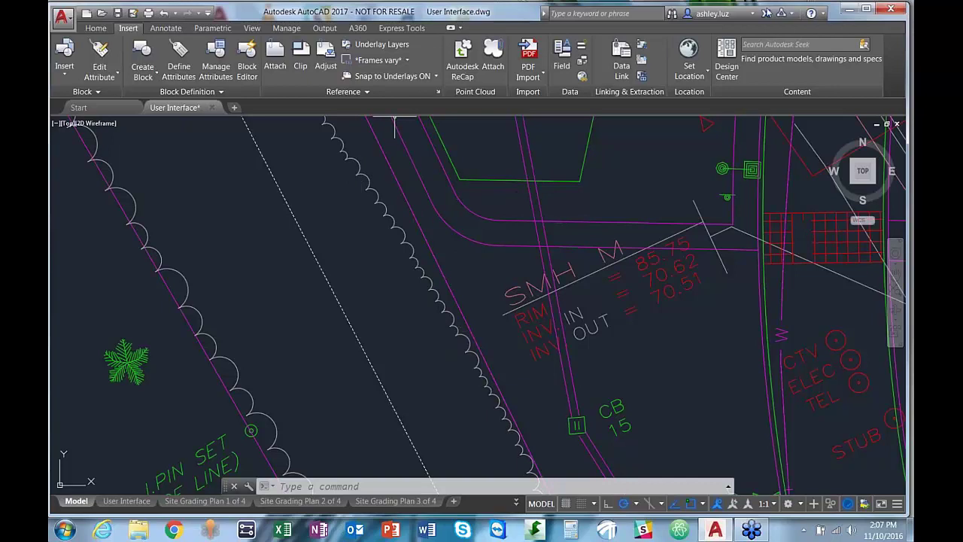
Change the DELETE command alias for ERASE to AA in the alias editor and redefine the existing AA alias
left_click(399, 28)
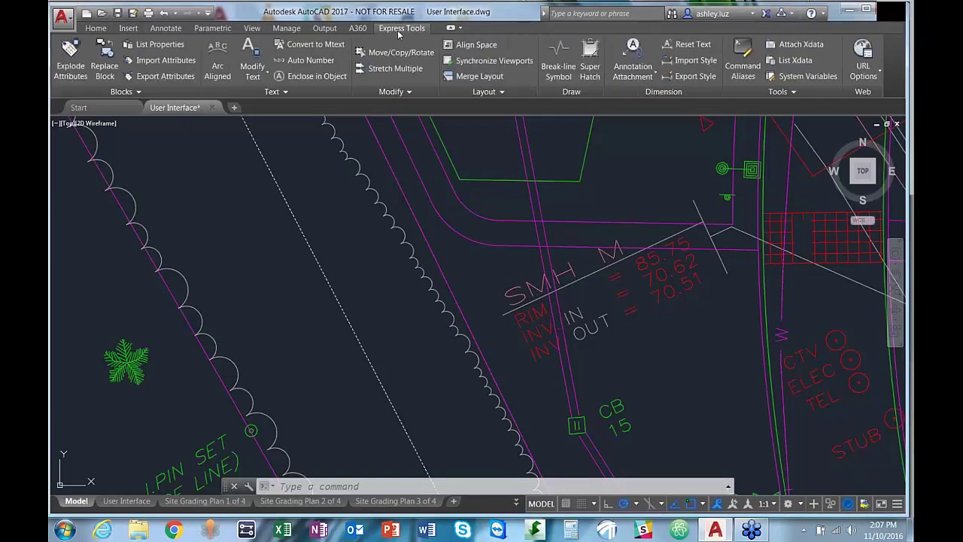
left_click(743, 60)
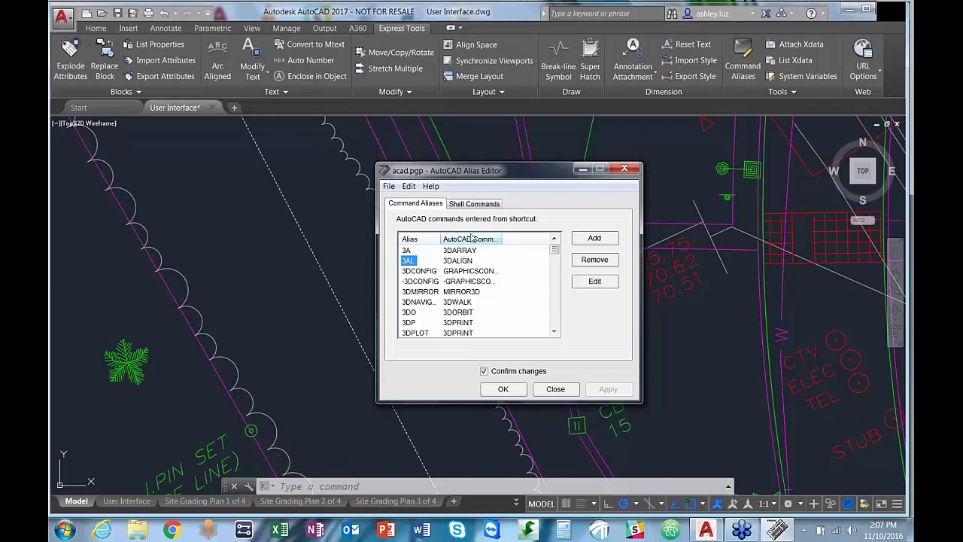
scroll(426, 286, "down", 20)
scroll(413, 279, "down", 4)
left_click(413, 283)
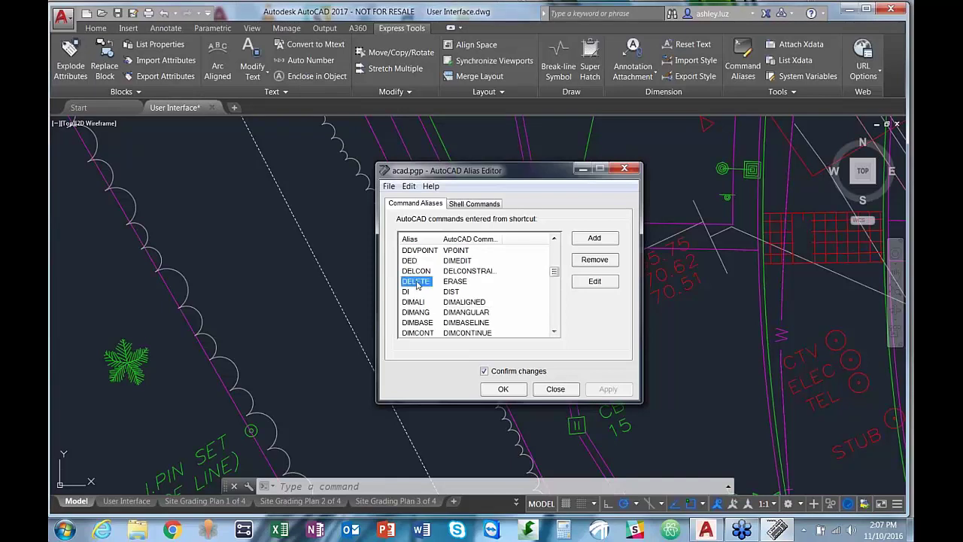
left_click(595, 282)
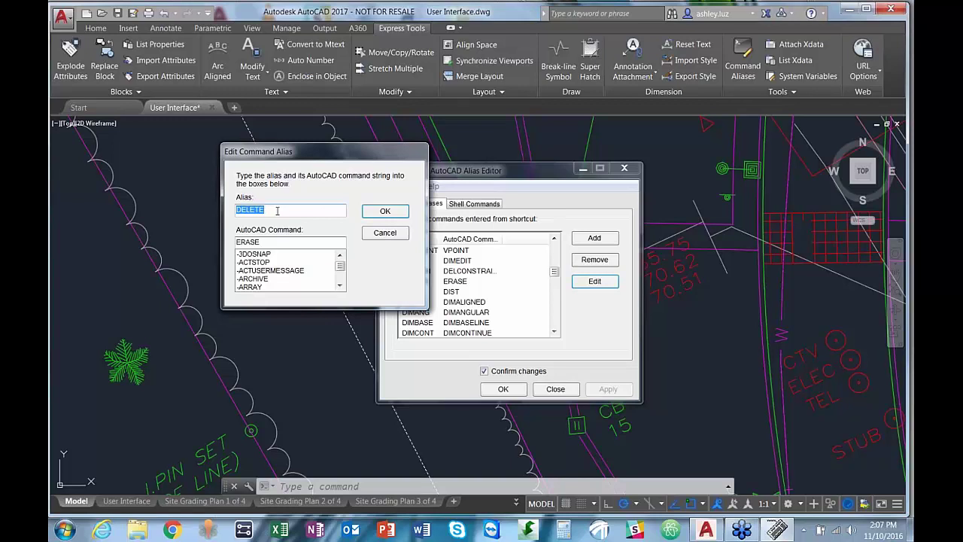
type("AA")
left_click(386, 214)
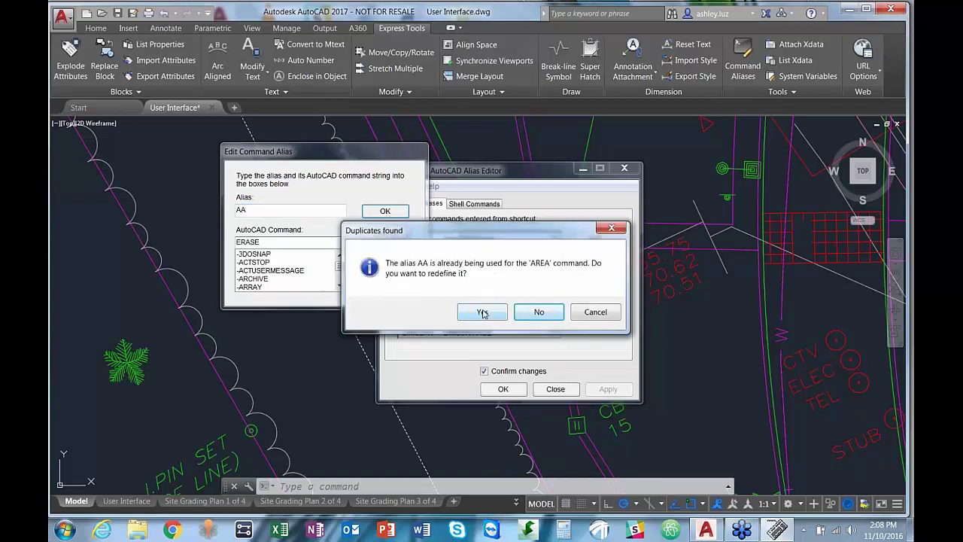
left_click(483, 316)
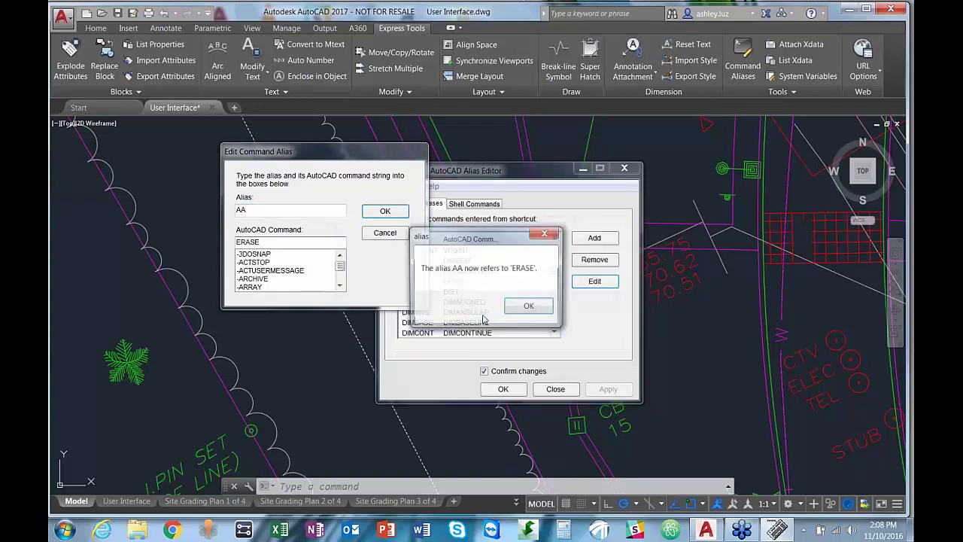
left_click(527, 308)
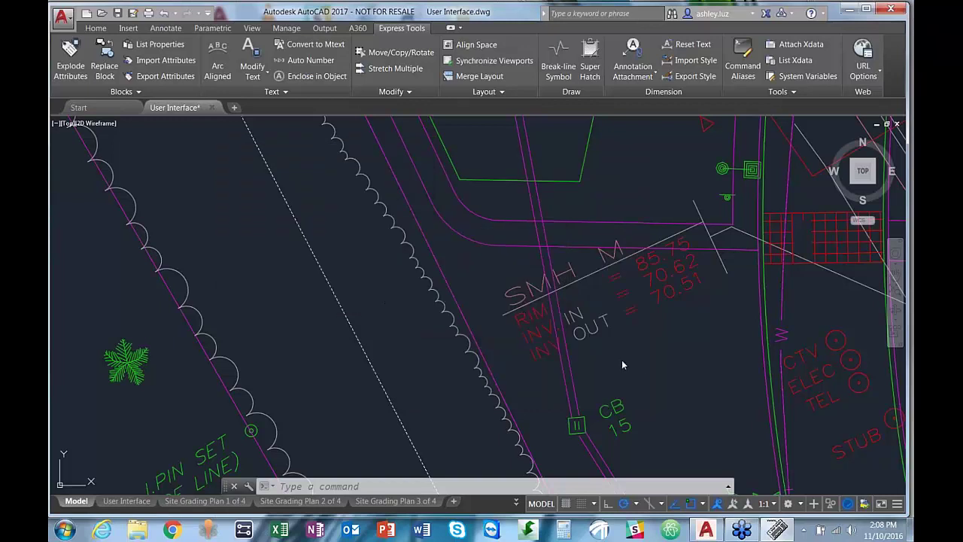
Check the AA alias in the drawing and apply the alias changes, overwriting the existing acad.pgp file
type("AA")
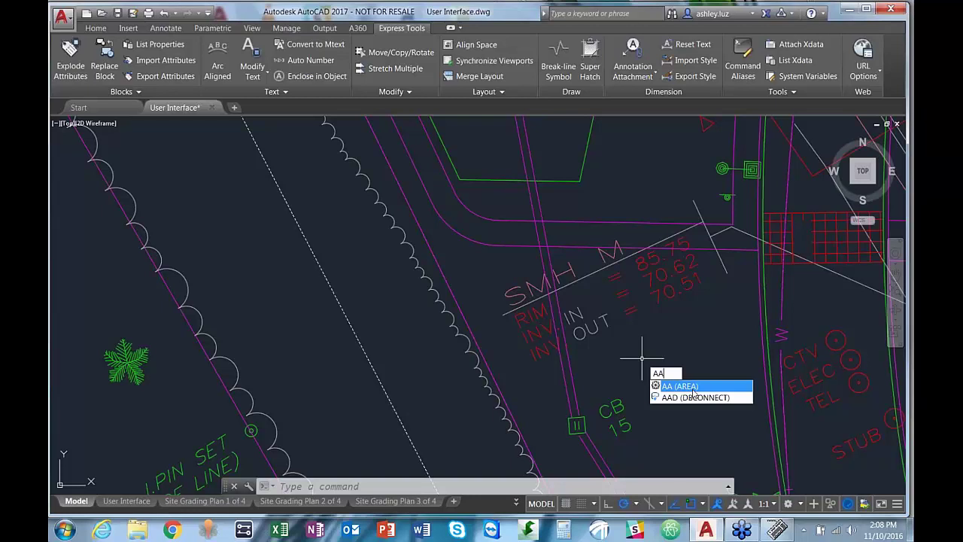
key("Escape")
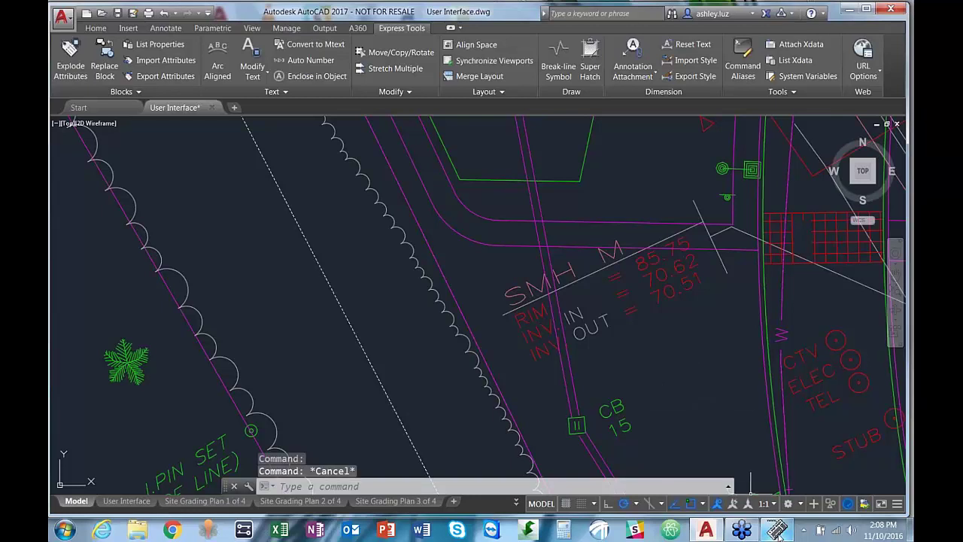
mouse_move(777, 529)
left_click(771, 466)
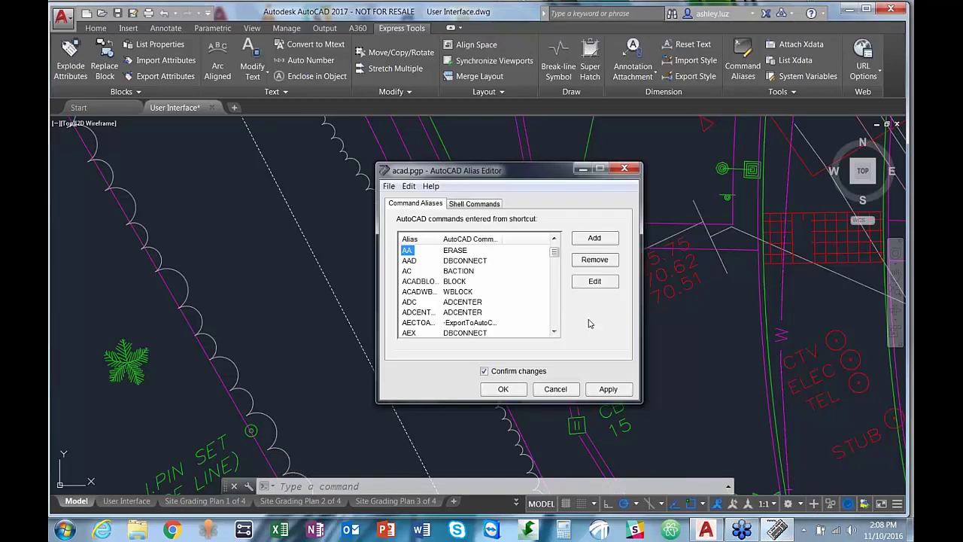
left_click(608, 389)
left_click(493, 328)
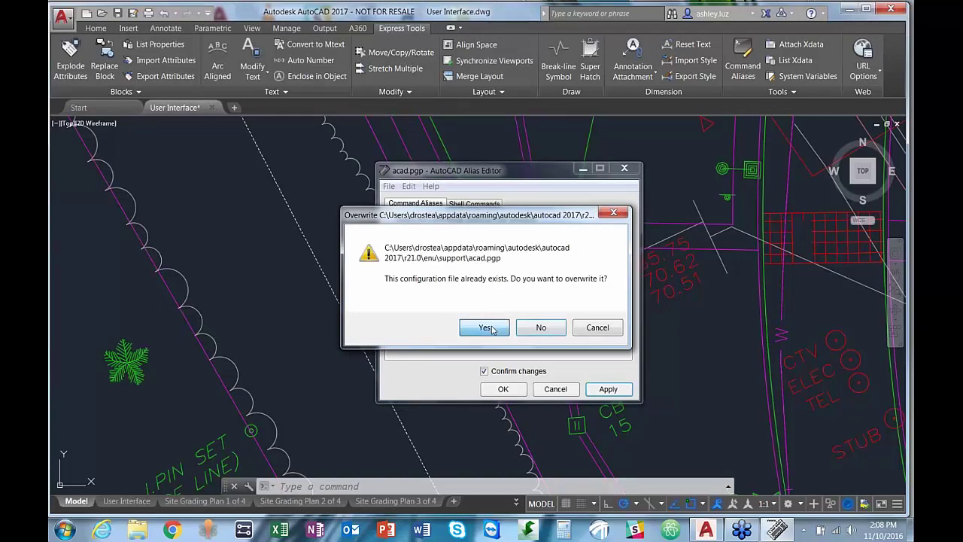
left_click(597, 312)
left_click(608, 389)
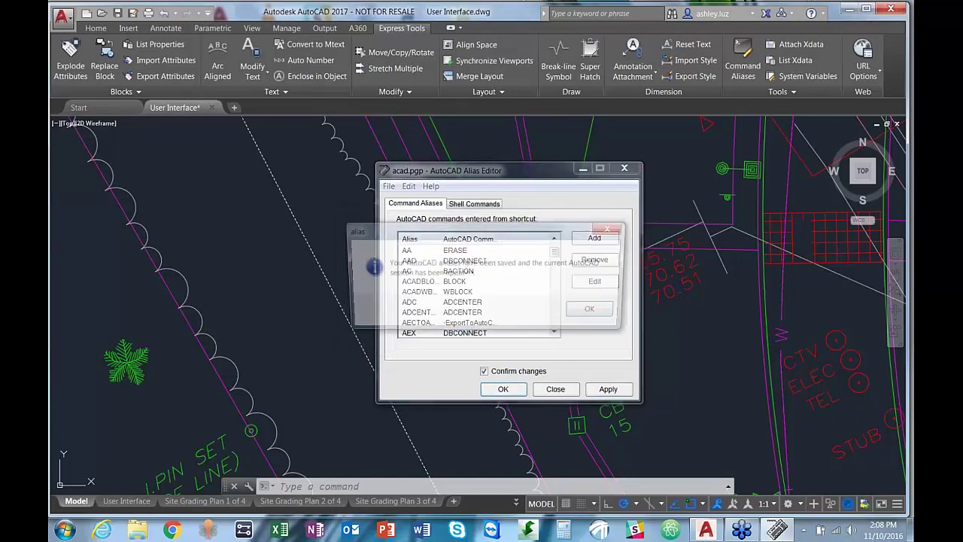
left_click(597, 312)
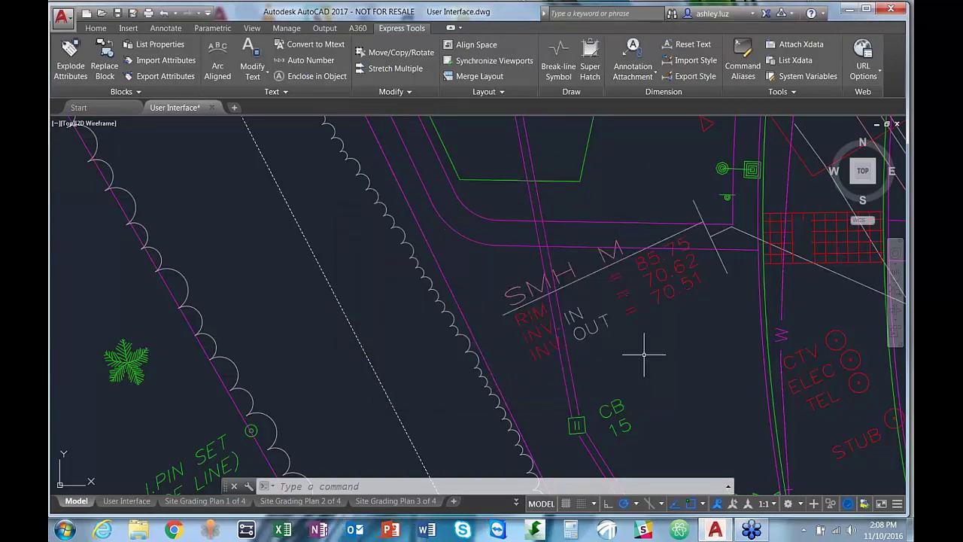
Check which command the AA alias now calls, without running it
type("AA")
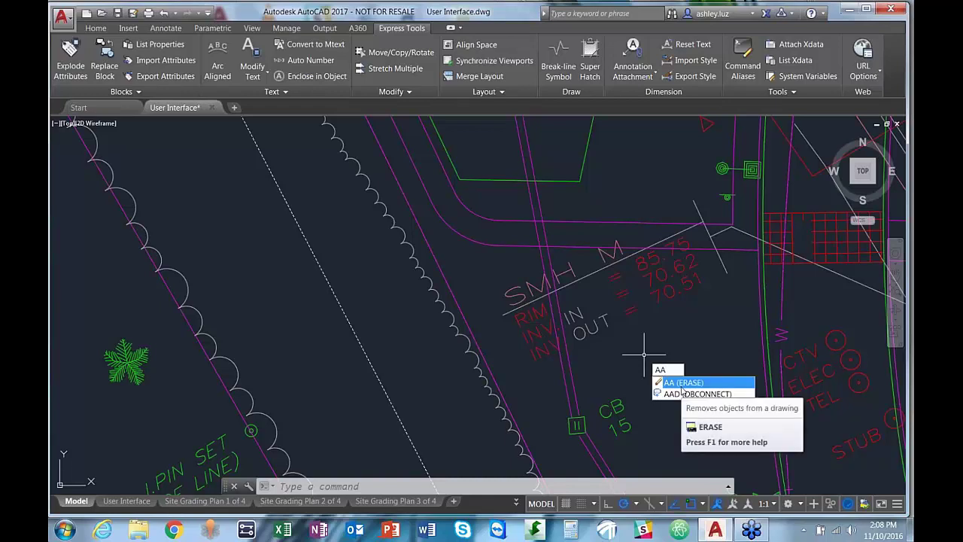
key("Escape")
key("Escape")
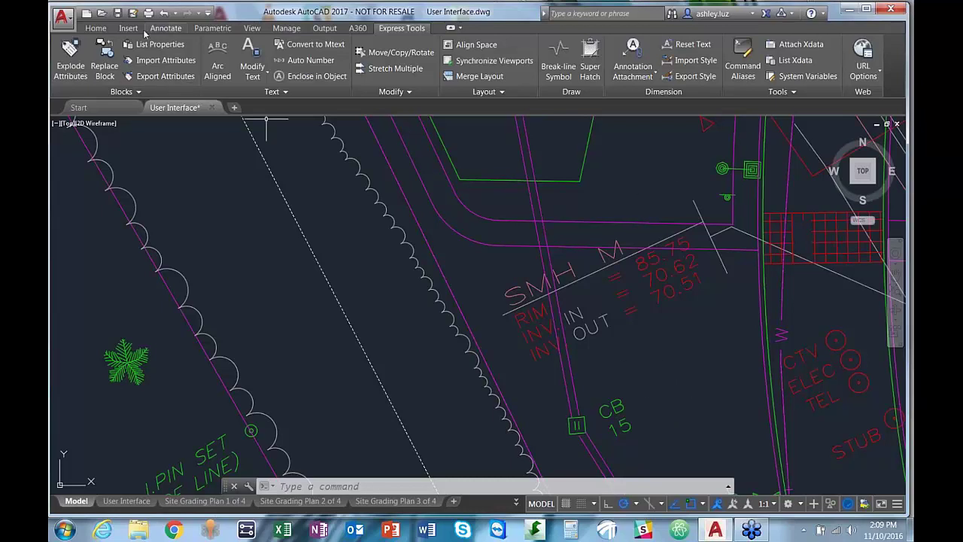
Expand the Annotation and Layers tool groups and pin both so their extra tools stay open
left_click(95, 28)
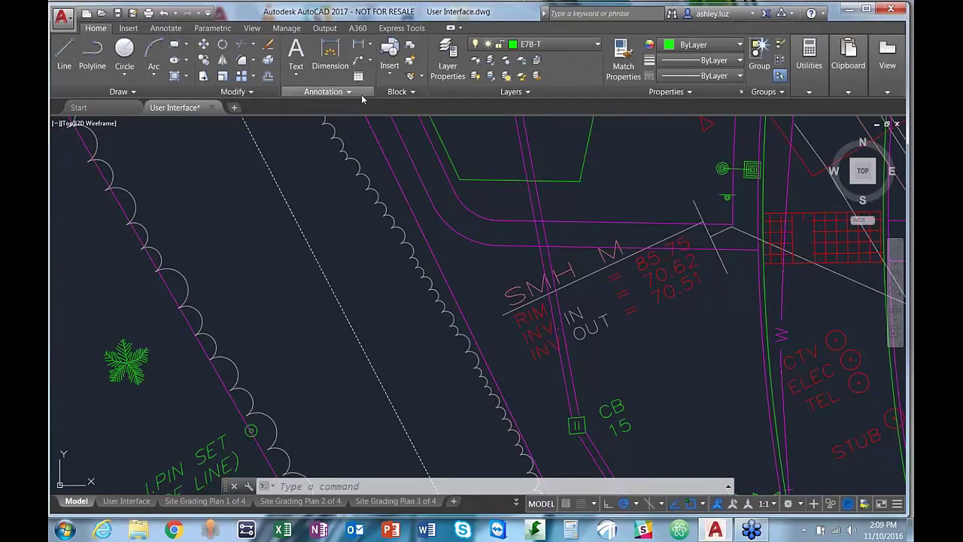
left_click(363, 92)
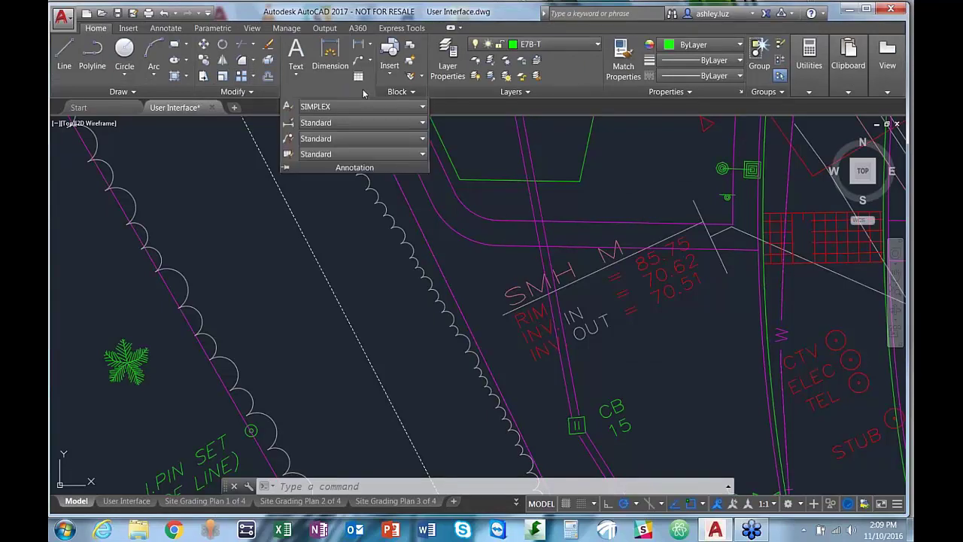
left_click(286, 171)
scroll(536, 223, "down", 2)
scroll(611, 205, "down", 3)
middle_click_drag(753, 221, 474, 271)
scroll(507, 200, "up", 2)
left_click(515, 91)
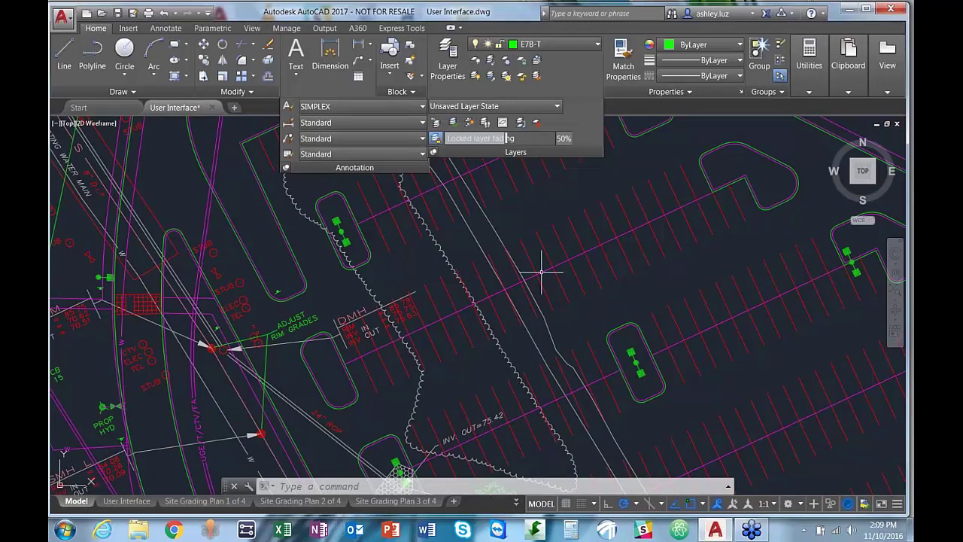
scroll(531, 275, "down", 2)
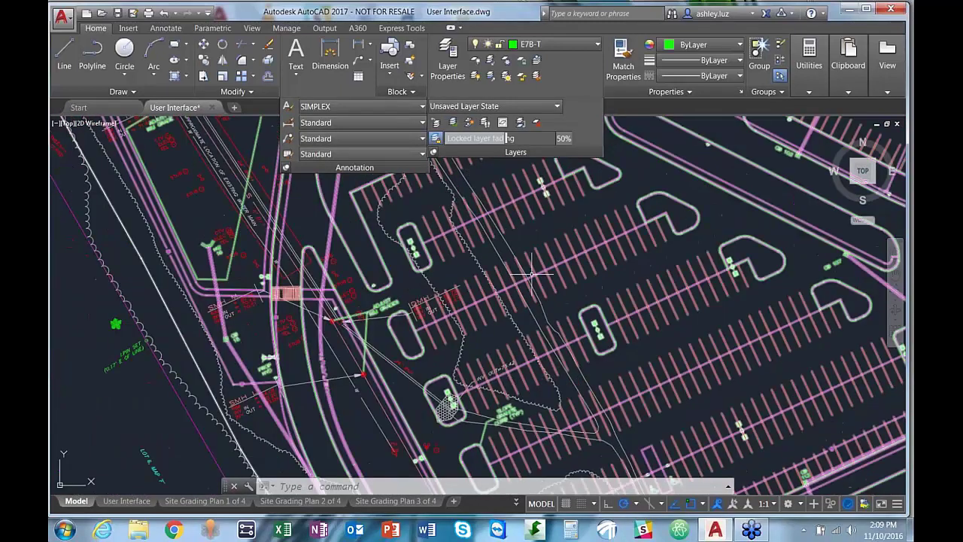
Float the Reference tool group from the Insert tools over the drawing and check that it stays available while the view changes
mouse_move(484, 294)
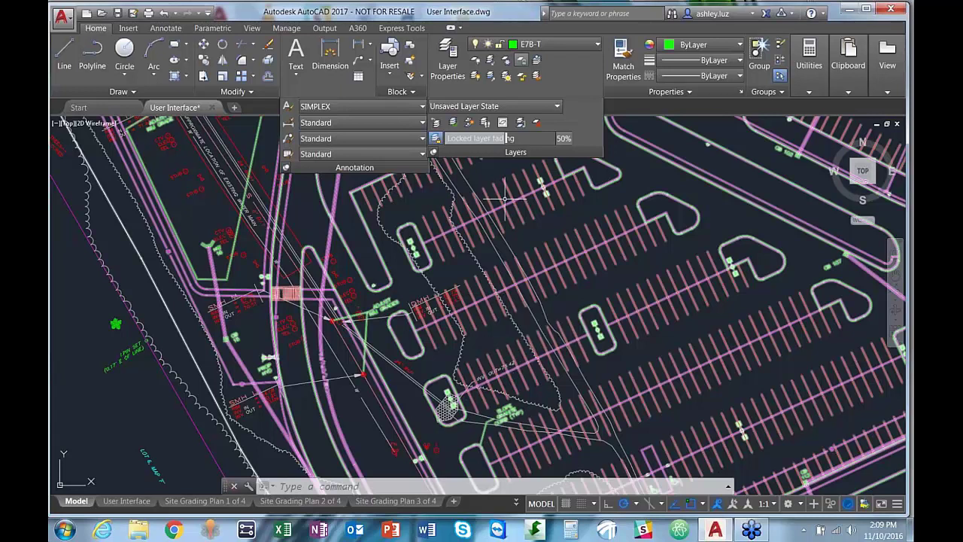
left_click(128, 28)
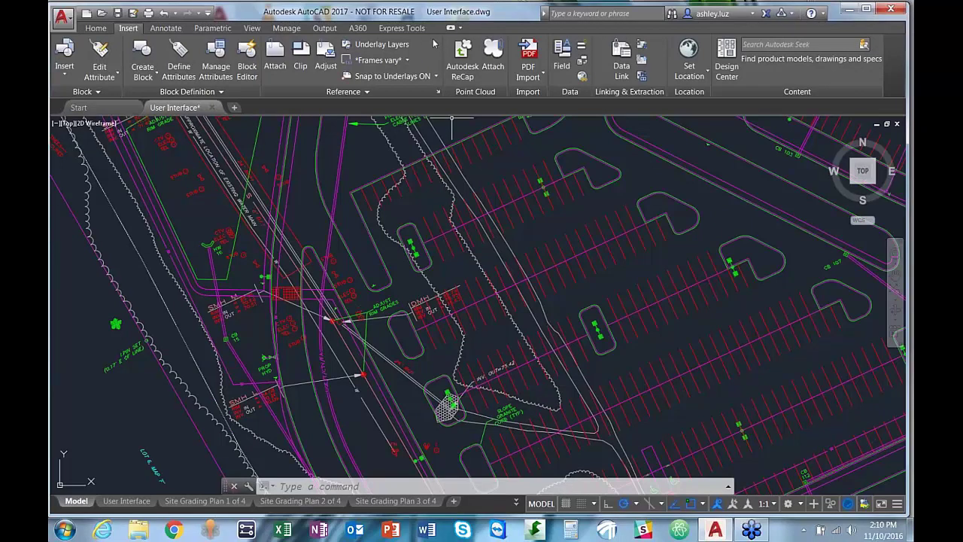
mouse_move(343, 91)
left_mouse_down()
mouse_move(686, 251)
mouse_move(707, 220)
left_mouse_up()
scroll(382, 285, "down", 1)
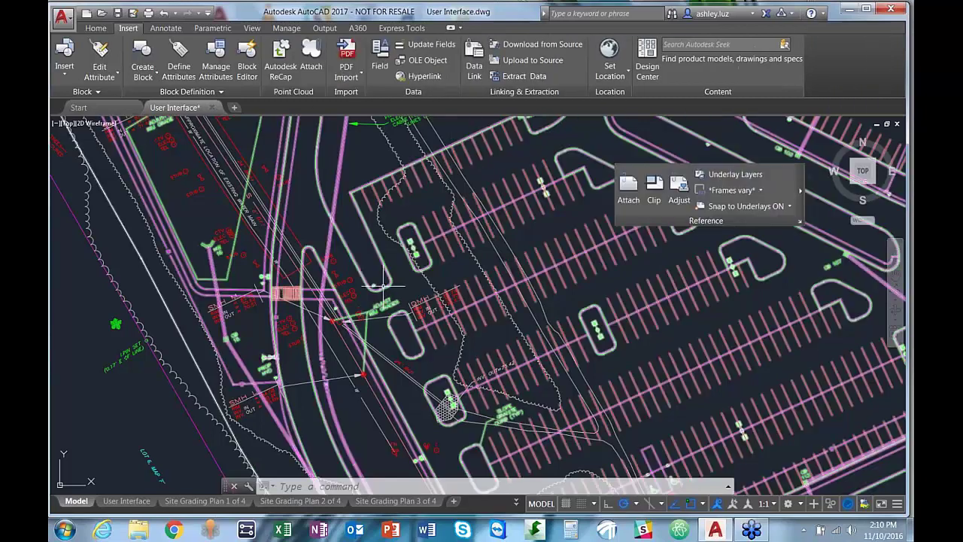
scroll(384, 286, "down", 1)
scroll(572, 292, "down", 1)
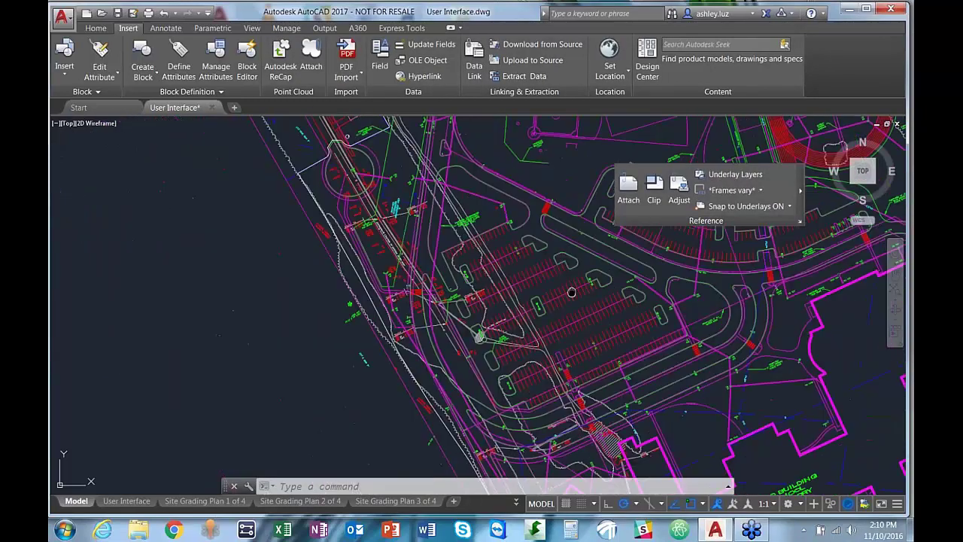
scroll(572, 292, "up", 2)
scroll(163, 30, "down", 3)
scroll(162, 30, "up", 2)
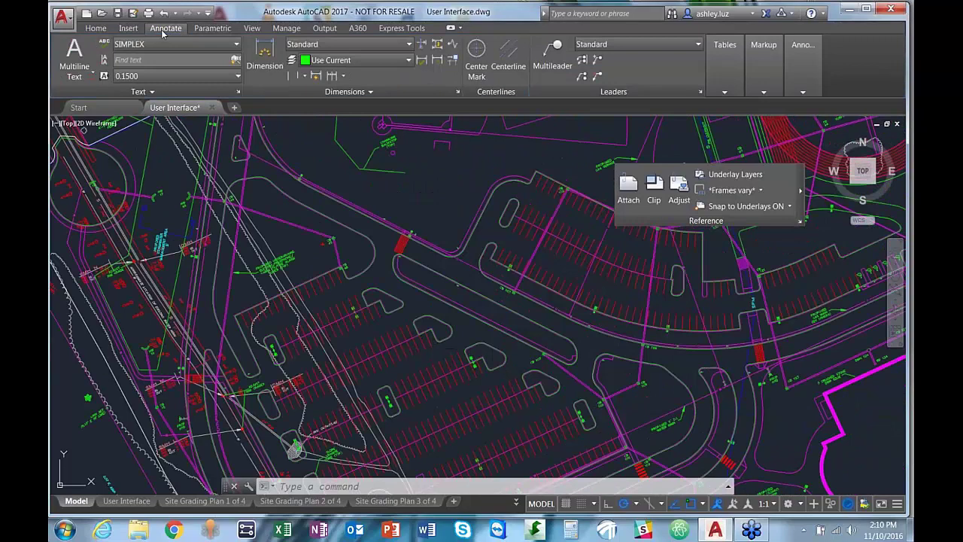
Float the Dimensions tool group over the drawing and return both it and the Reference group to the ribbon
mouse_move(457, 77)
left_mouse_down()
mouse_move(265, 218)
mouse_move(301, 213)
left_mouse_up()
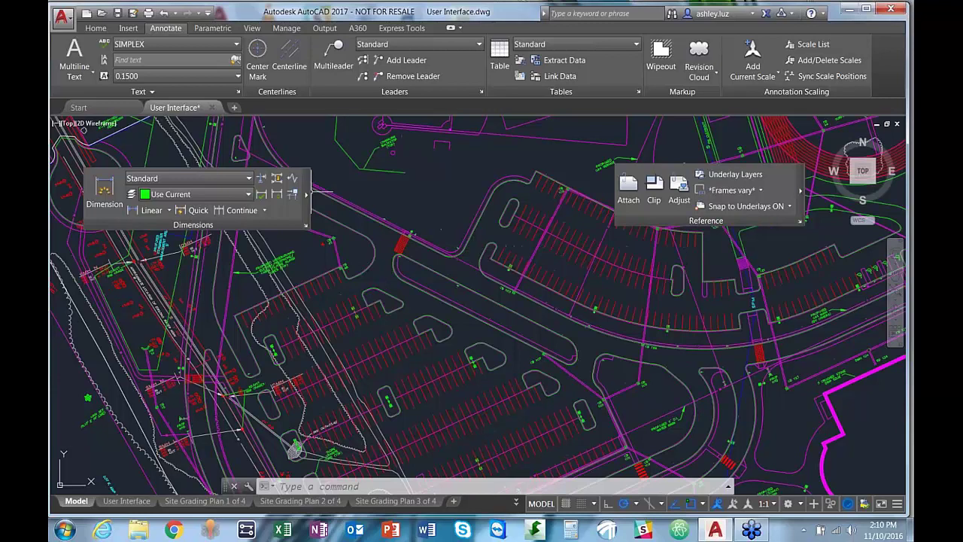
mouse_move(303, 197)
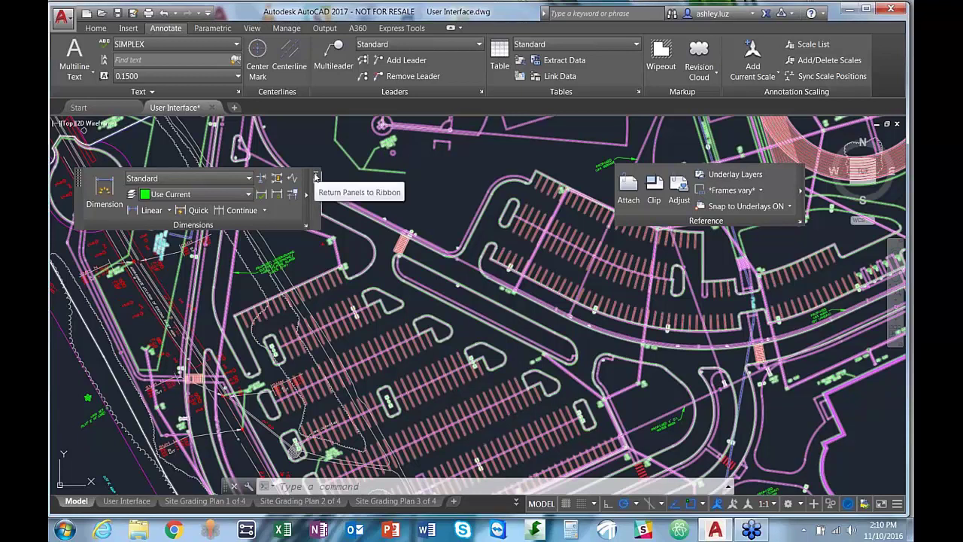
left_click(316, 178)
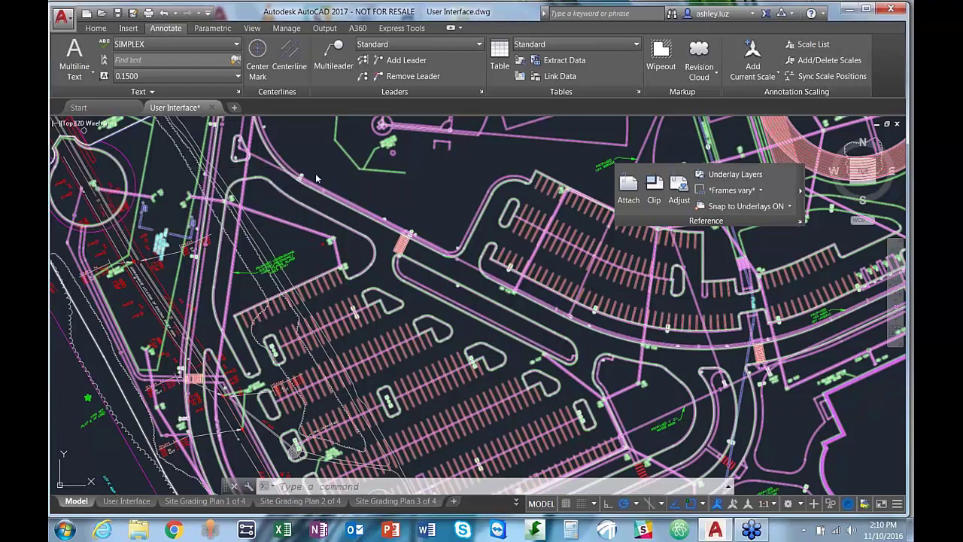
left_click(809, 171)
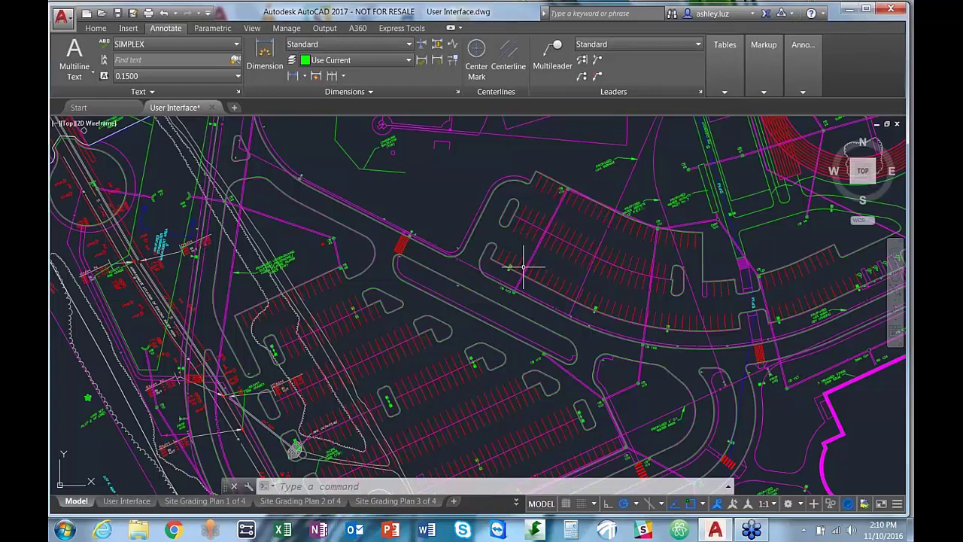
Turn on Clean Screen to maximize the drawing area and view more of the site plan
key("ctrl+0")
key("ctrl+a")
scroll(560, 258, "down", 2)
key("Escape")
scroll(560, 258, "down", 2)
scroll(583, 226, "up", 2)
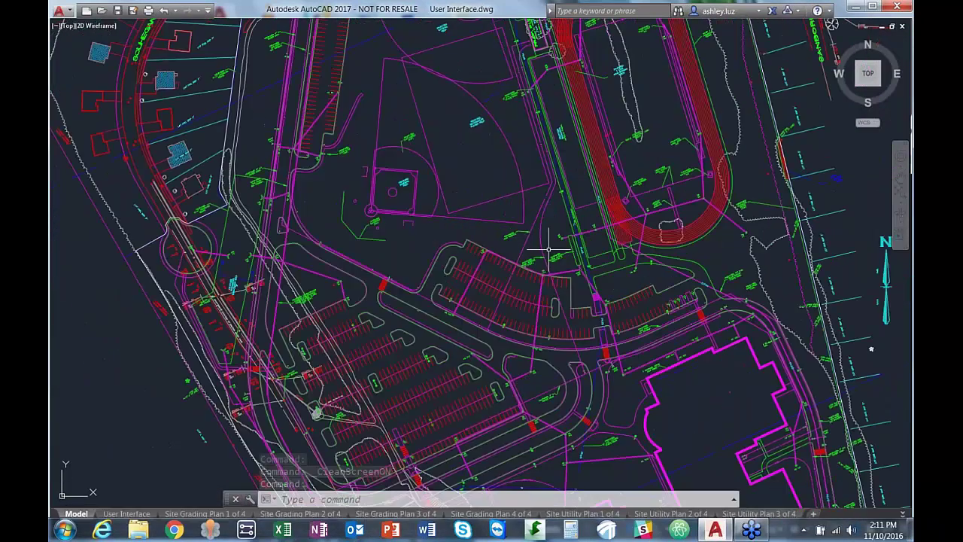
Open the list of all layouts, dismiss it without switching layouts, and turn off Clean Screen
left_click(903, 514)
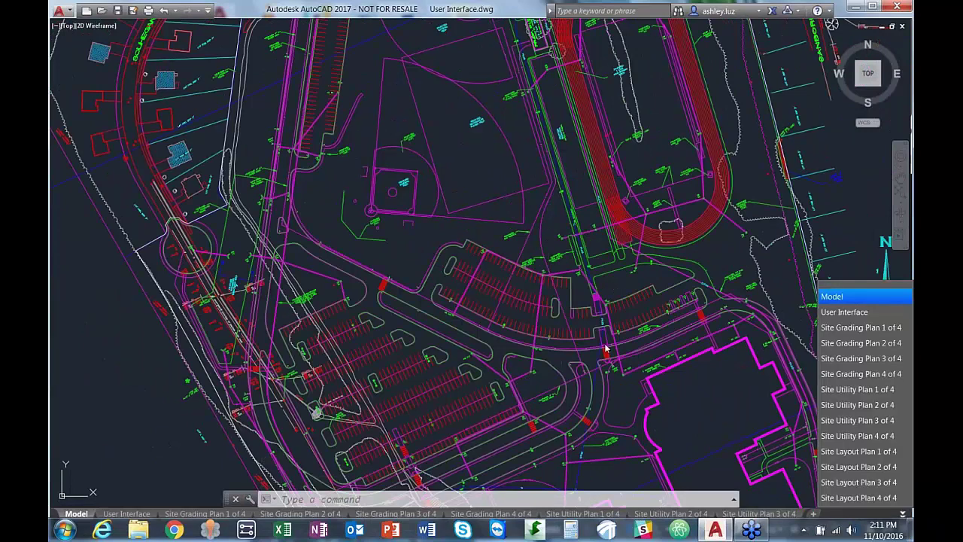
left_click(182, 421)
mouse_move(226, 421)
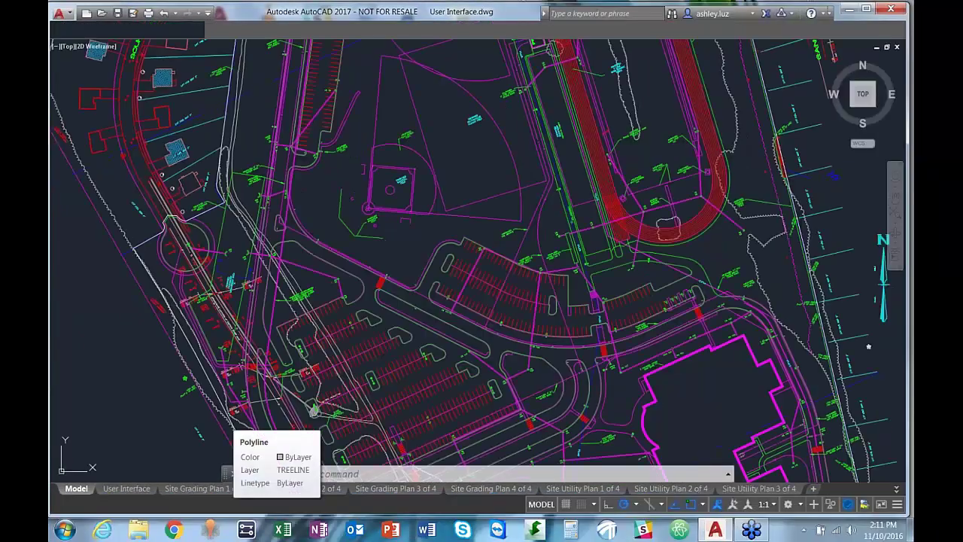
key("ctrl+0")
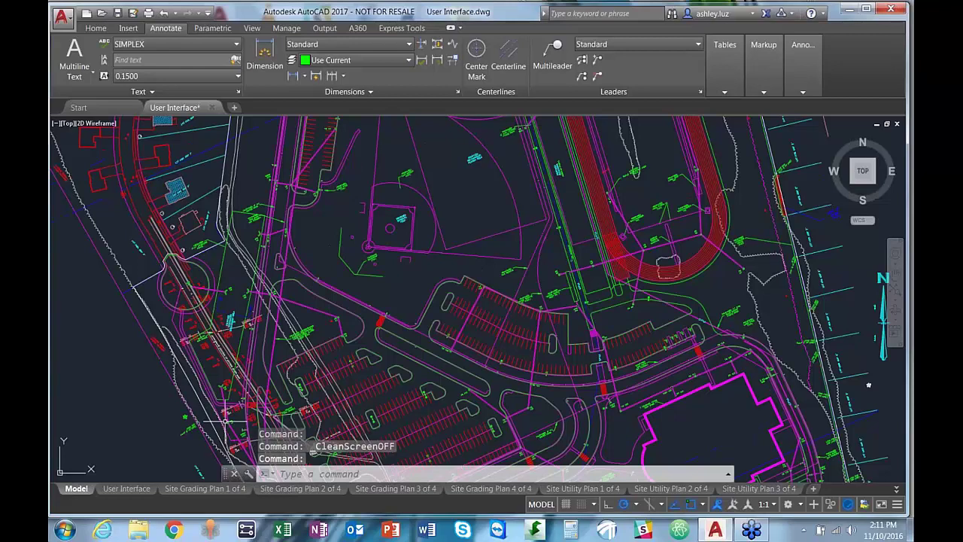
Toggle Clean Screen on once more and restore the full interface
key("ctrl+a")
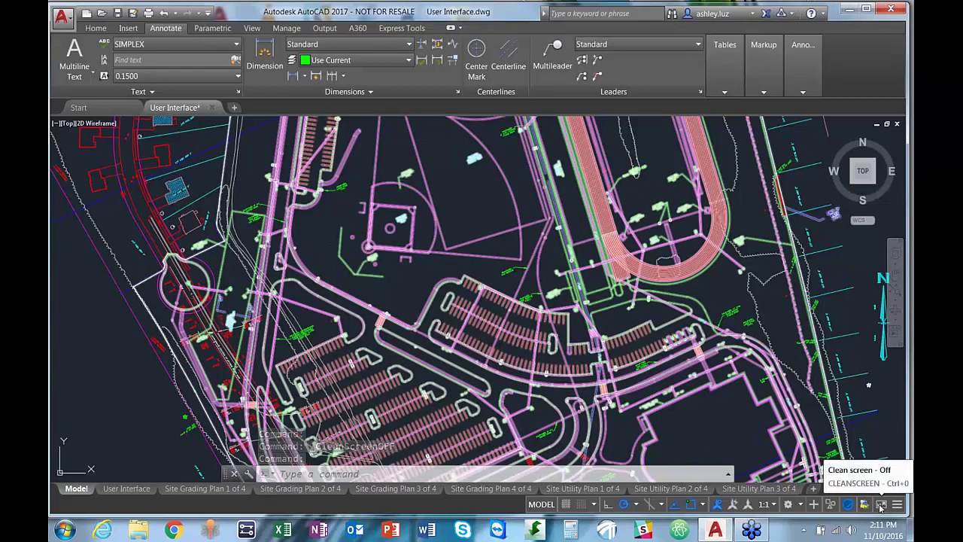
left_click(881, 504)
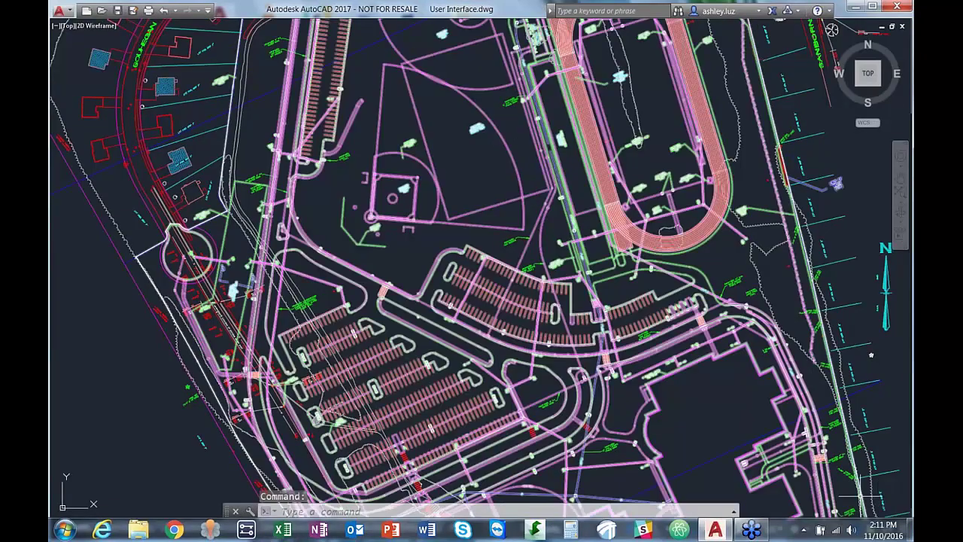
key("ctrl+0")
key("ctrl+0")
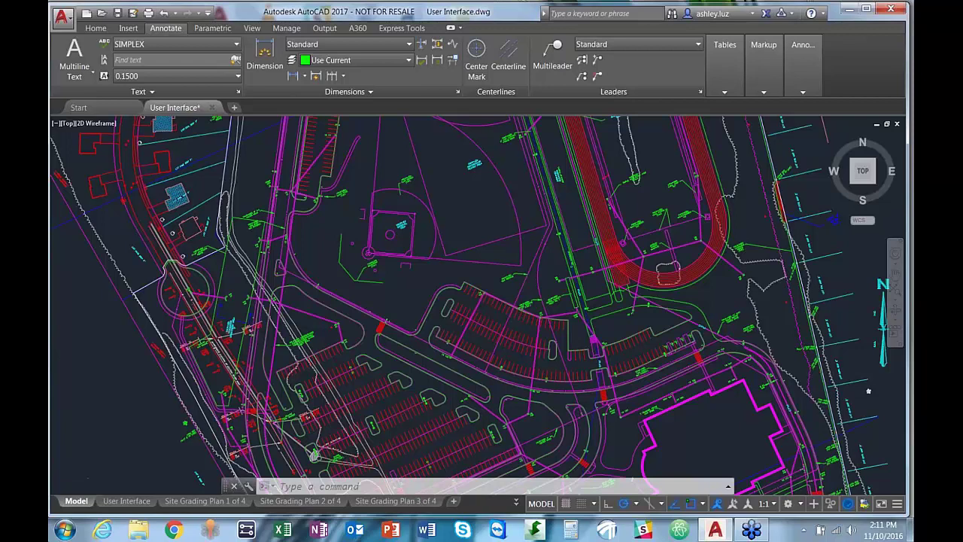
Define the star-shaped tree linework beside the treeline as a block named TREE, converting the selected objects to the block
scroll(868, 390, "up", 6)
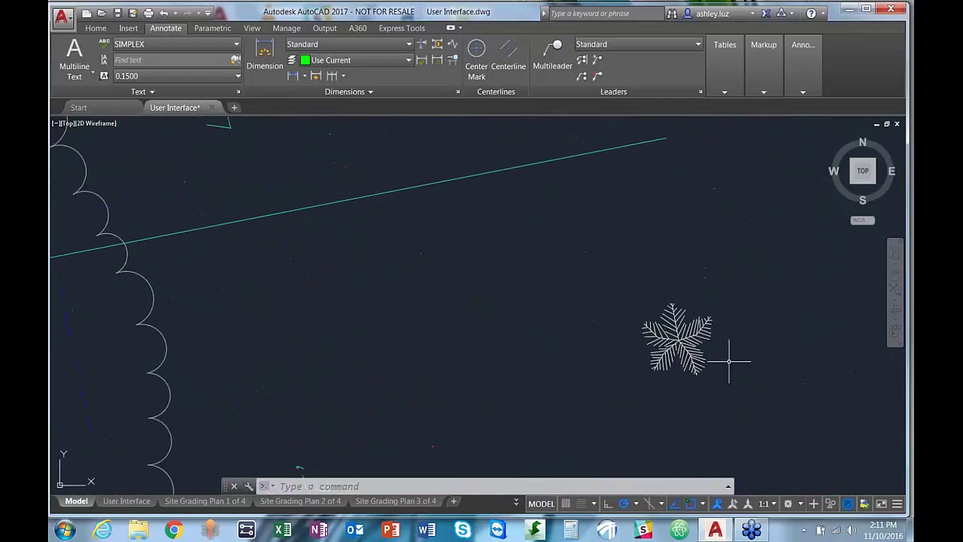
scroll(760, 352, "up", 3)
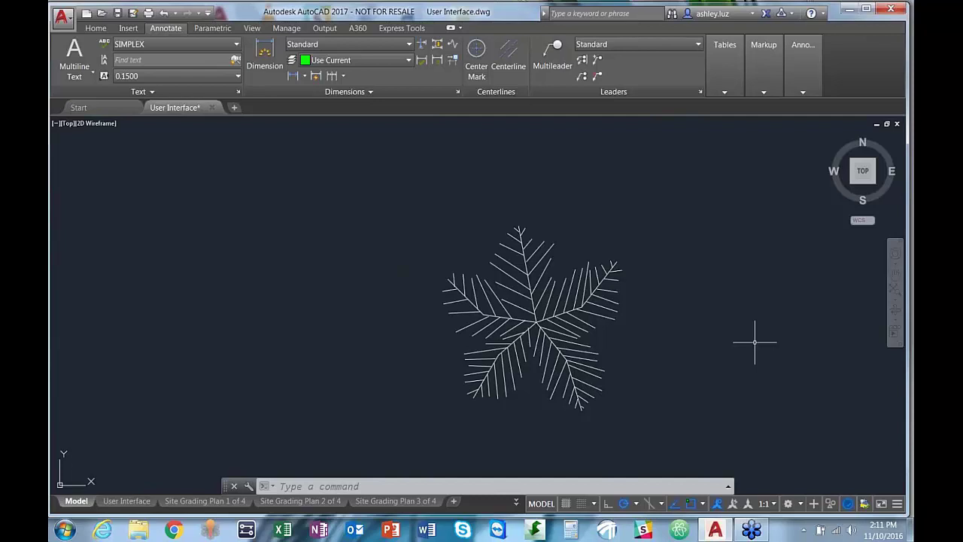
type("BLOCK")
key("Return")
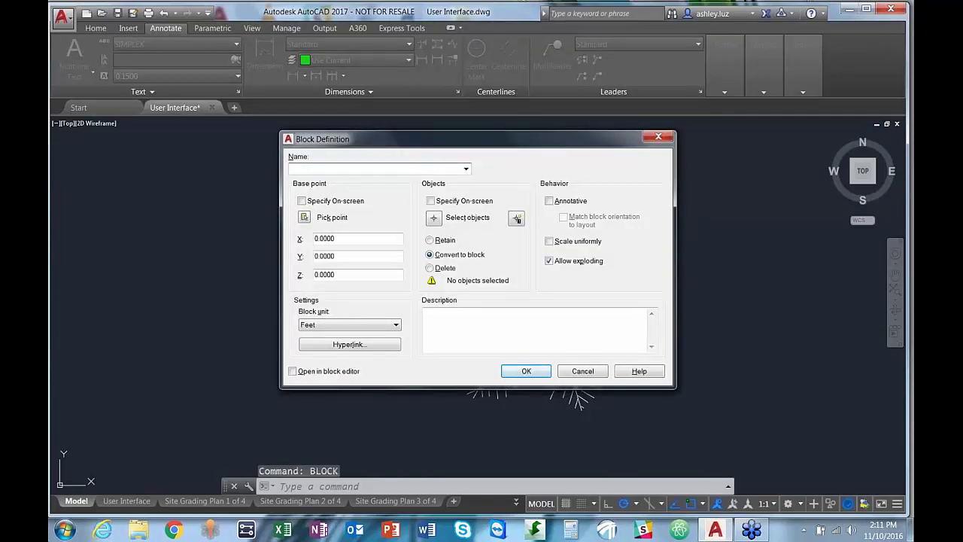
type("TREE")
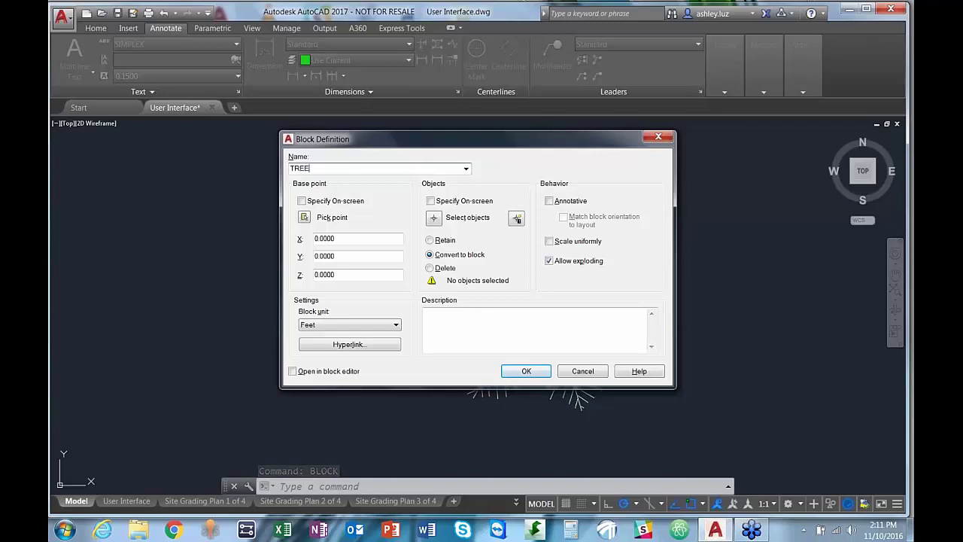
left_click(433, 217)
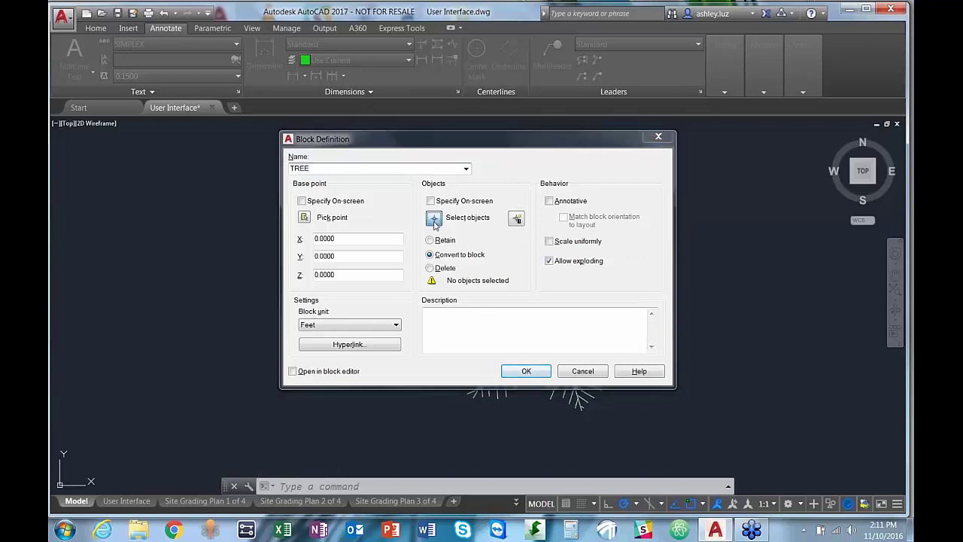
left_click(400, 185)
left_click(722, 405)
key("Return")
left_click(524, 370)
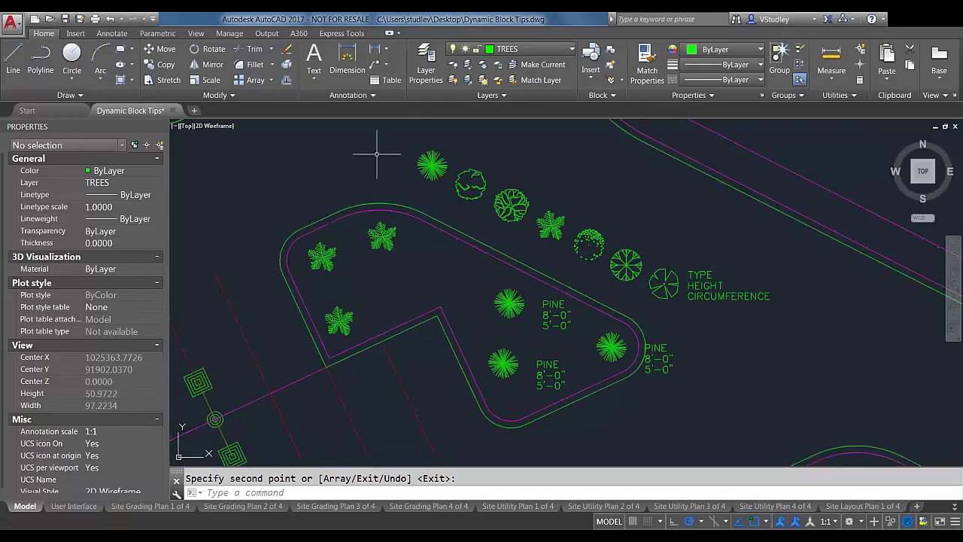
Examine the block properties of the palm trees in the planting island and of the sample trees in the row above it
scroll(382, 217, "down", 2)
scroll(380, 233, "down", 5)
scroll(403, 277, "up", 3)
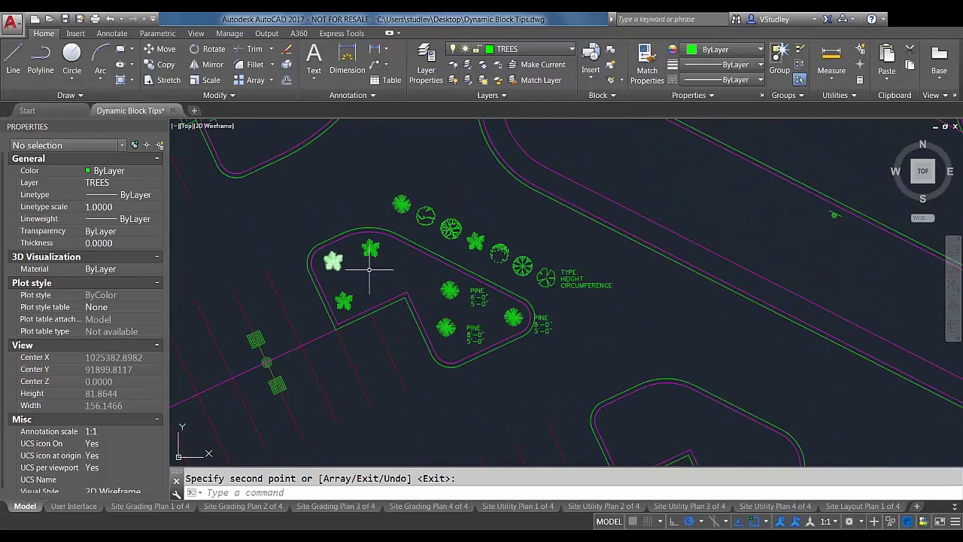
scroll(374, 256, "up", 2)
key("Escape")
left_click(369, 233)
key("Escape")
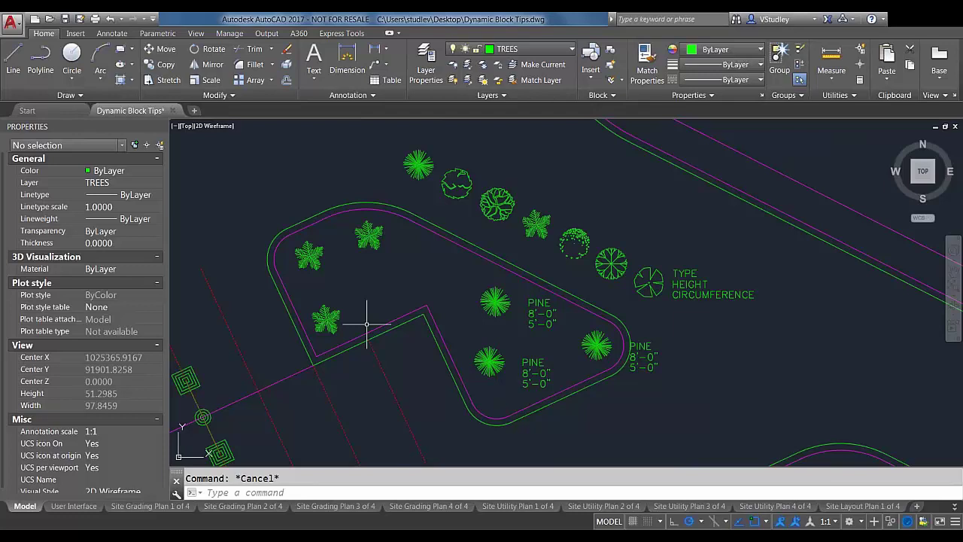
left_click(324, 319)
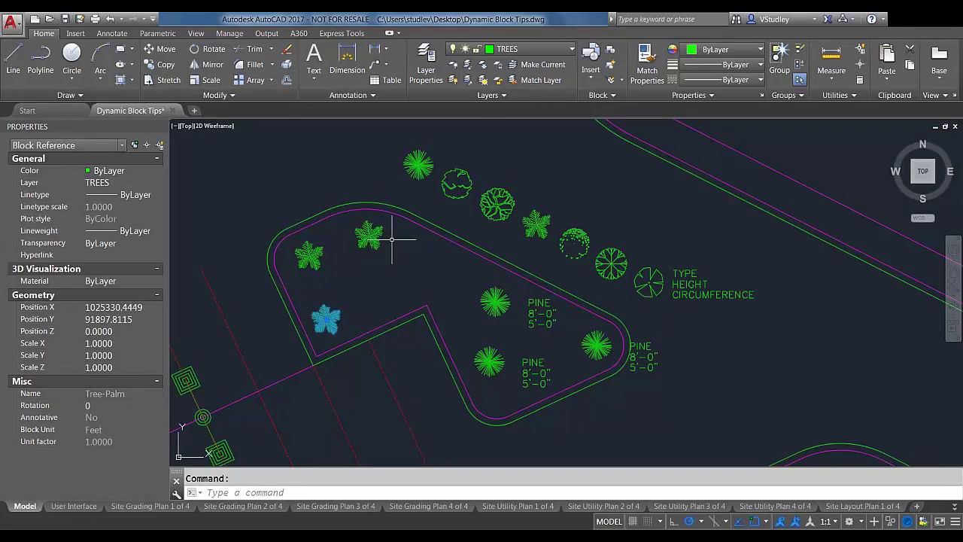
key("Escape")
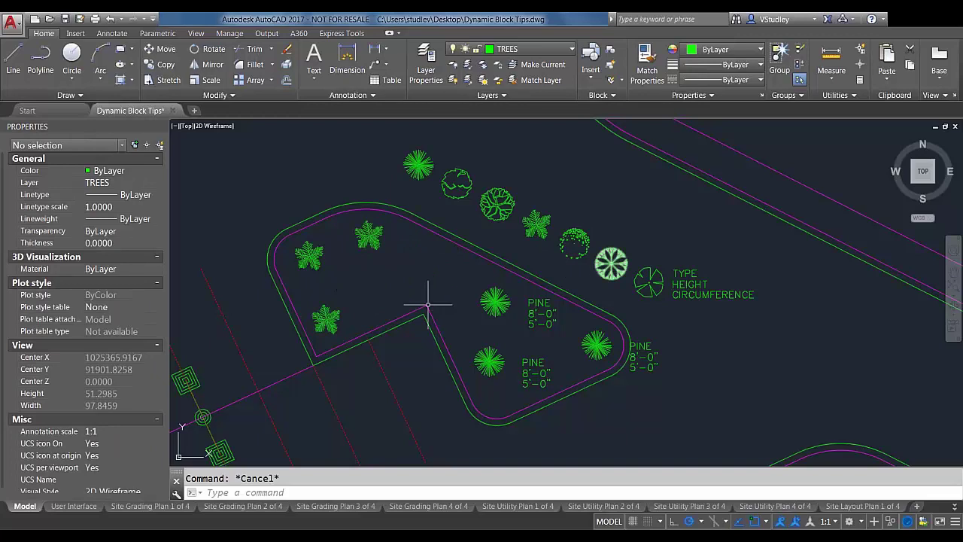
left_click(325, 320)
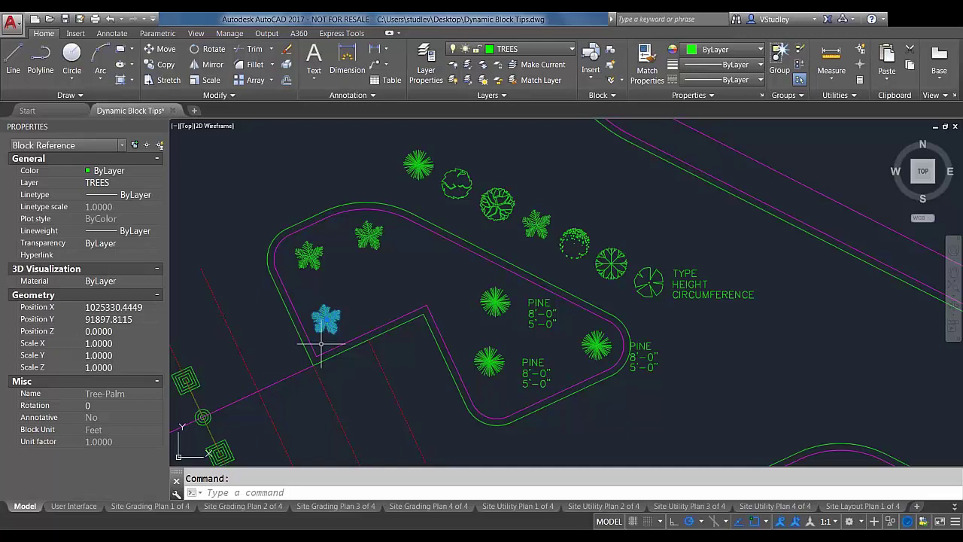
key("Escape")
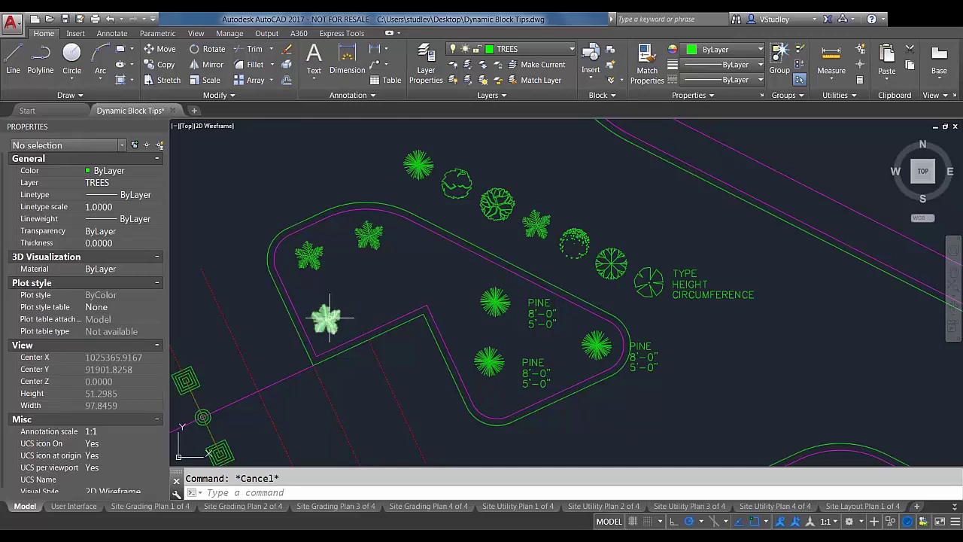
left_click(456, 182)
left_click(497, 204)
key("Escape")
Set the visibility state of the lowest dynamic tree in the planting island to Maple and finally to Palm
left_click(485, 354)
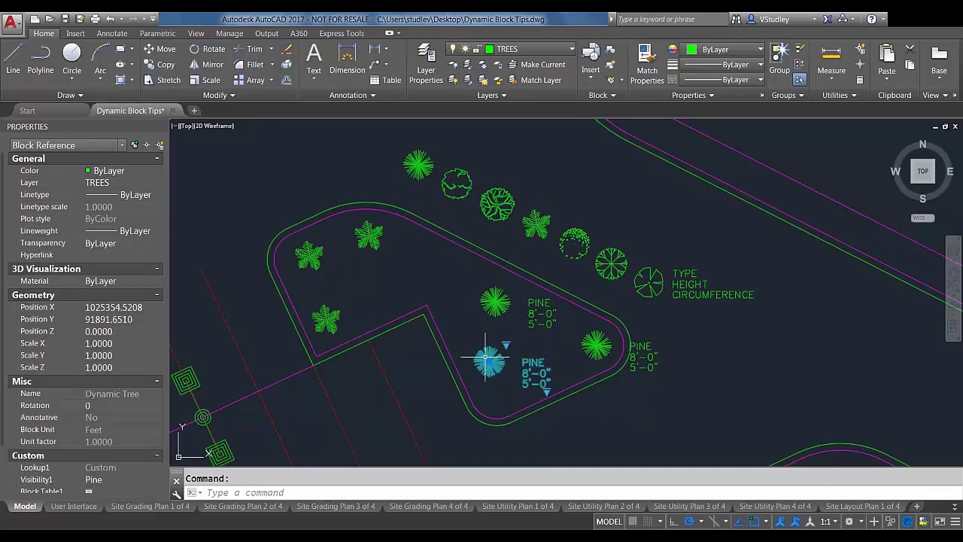
left_click(506, 345)
left_click(527, 363)
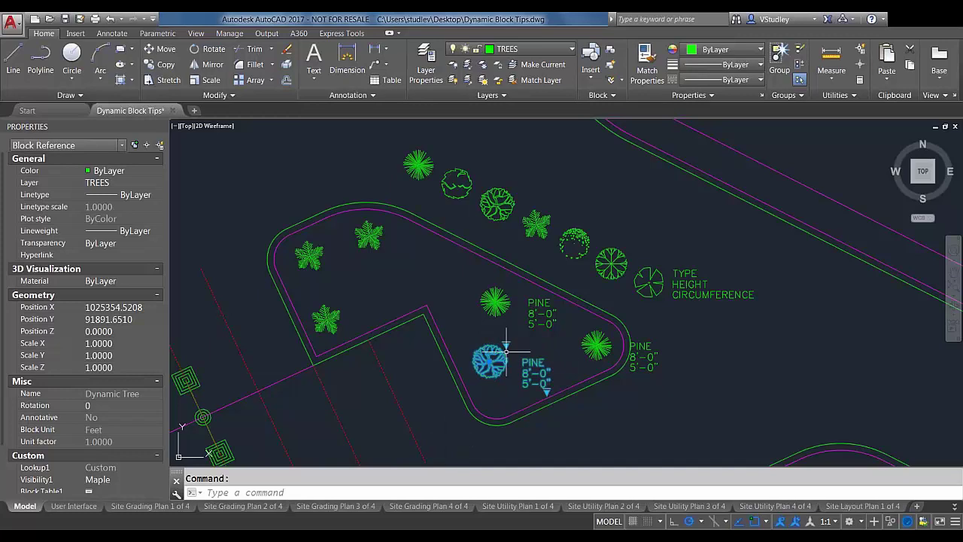
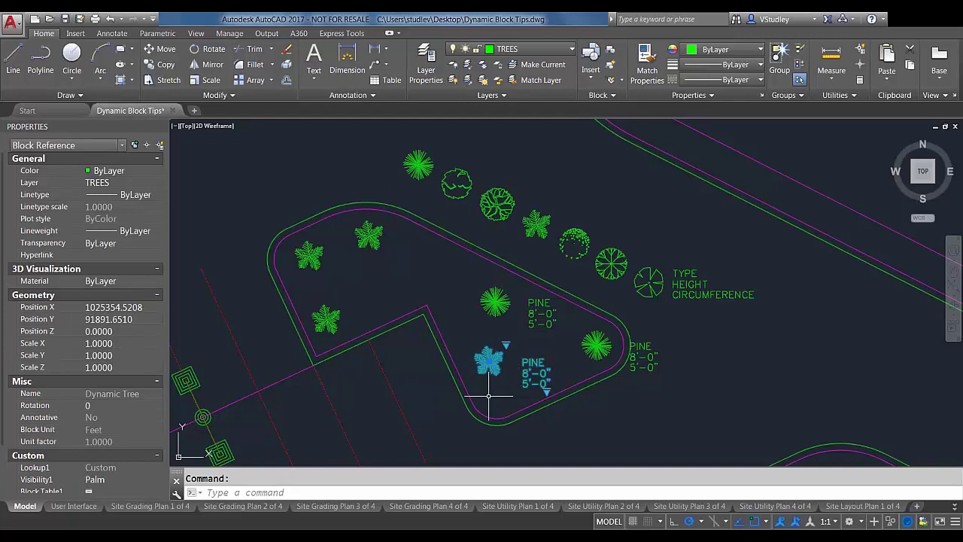
Try to explode the dynamic tree with the Palm symbol, highlight the resulting command-line message and clear the highlight
key("Return")
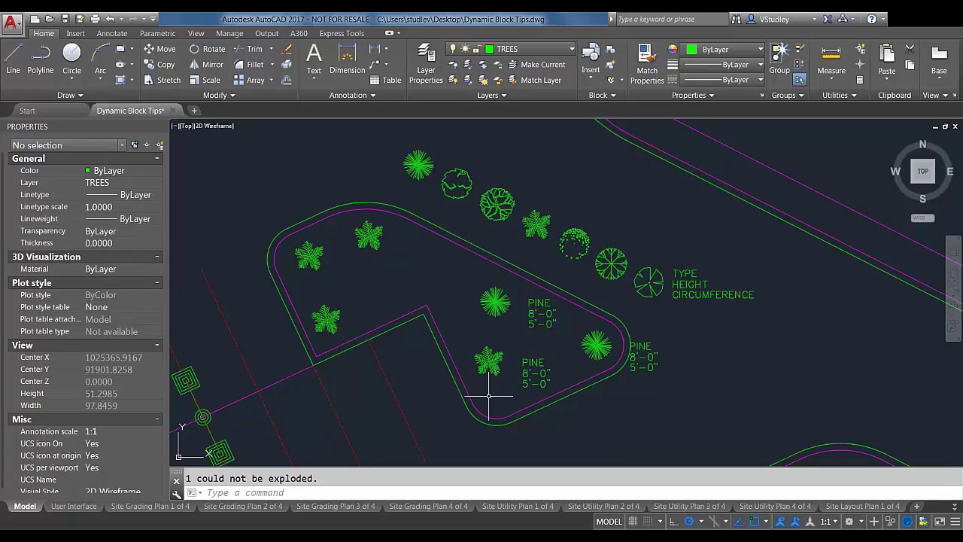
left_click_drag(337, 478, 185, 479)
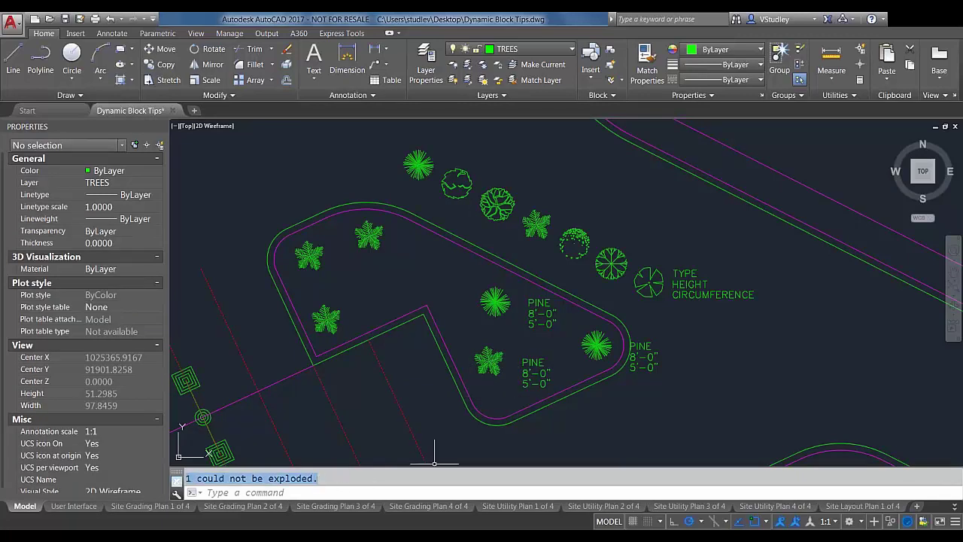
key("Escape")
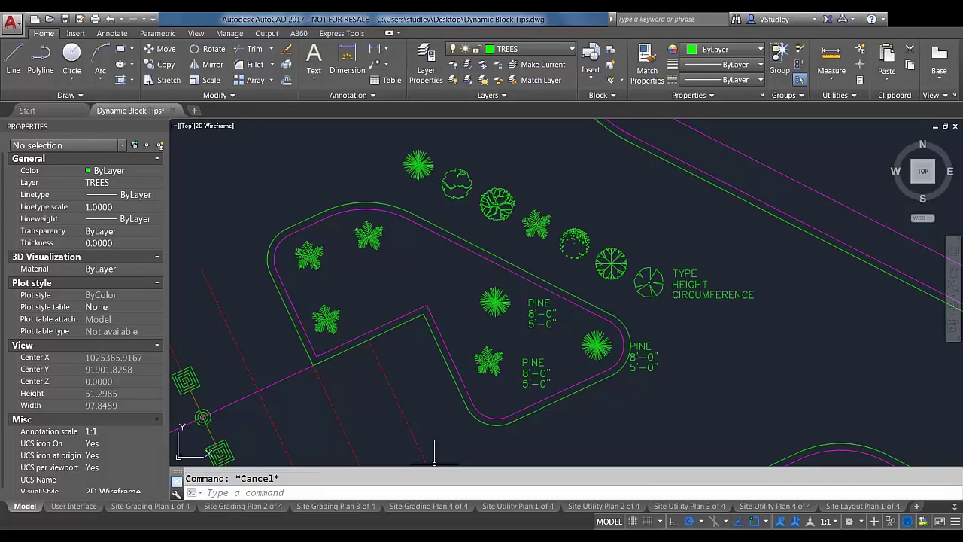
left_click(494, 372)
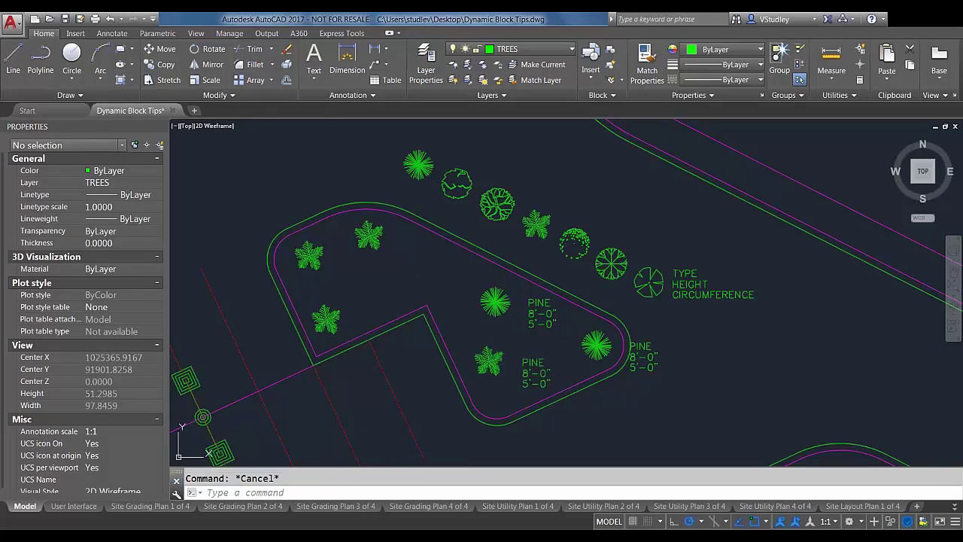
Open the Palm-symbol dynamic tree from the planting island in the Block Editor and examine its Pine symbol's properties
right_click(494, 372)
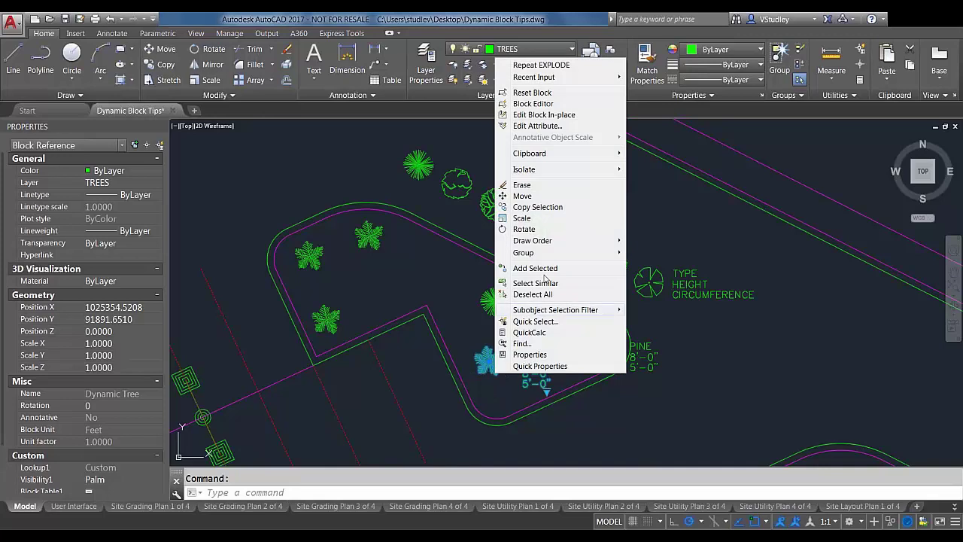
left_click(533, 103)
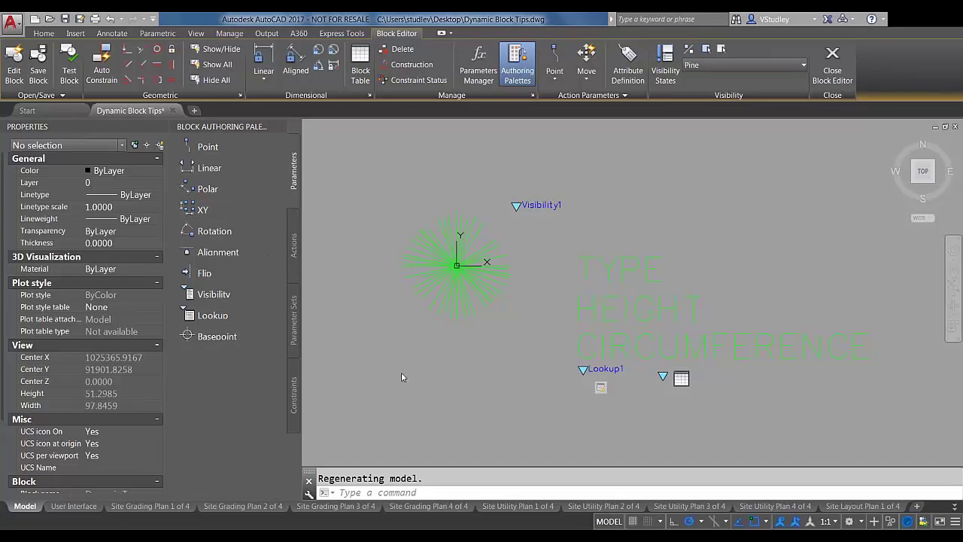
key("Escape")
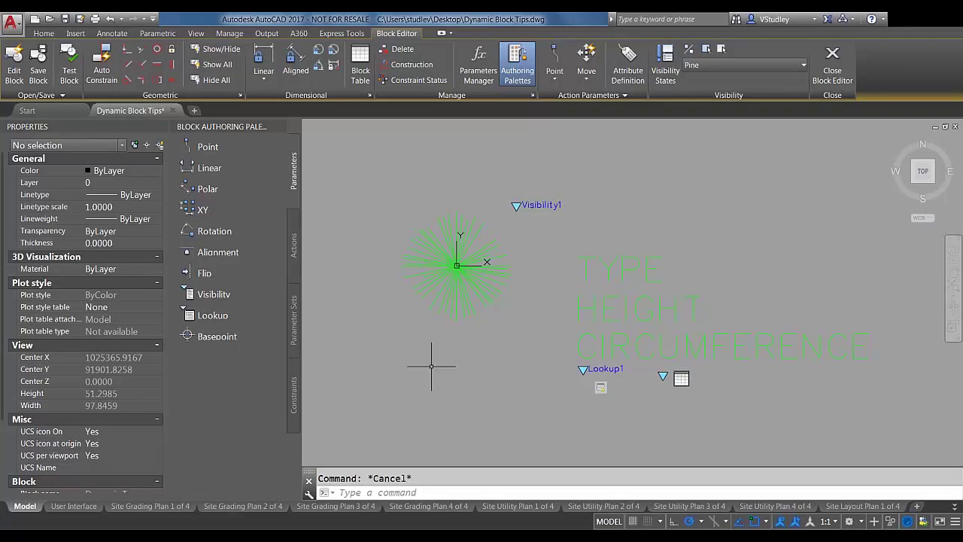
left_click(459, 304)
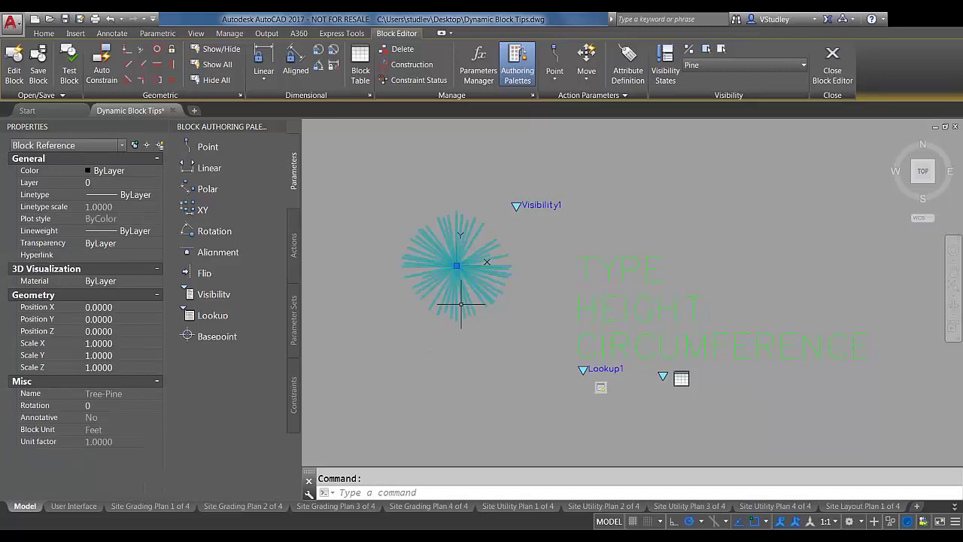
key("Escape")
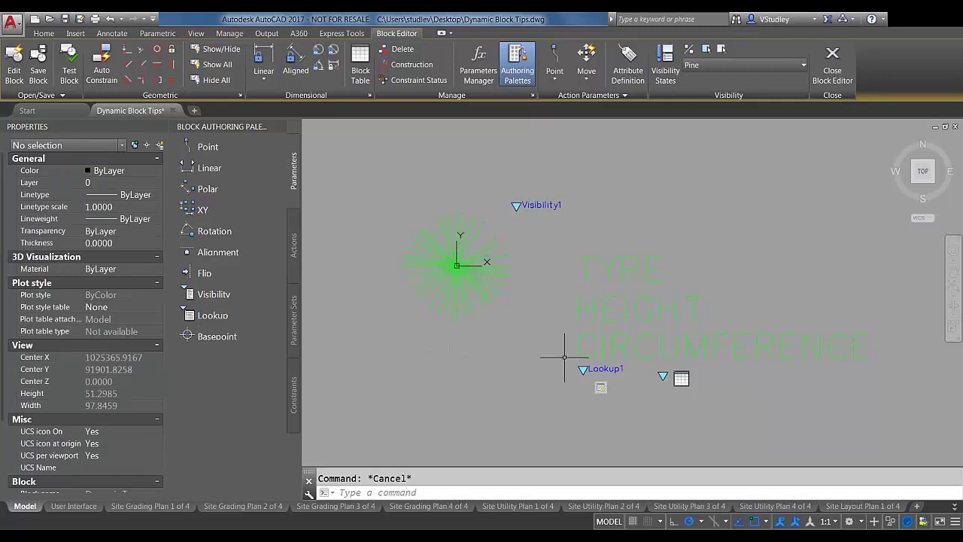
left_click(436, 380)
key("Escape")
Collapse the View and Misc property groups and set the Dynamic Tree block's Allow exploding property to Yes
left_click(156, 419)
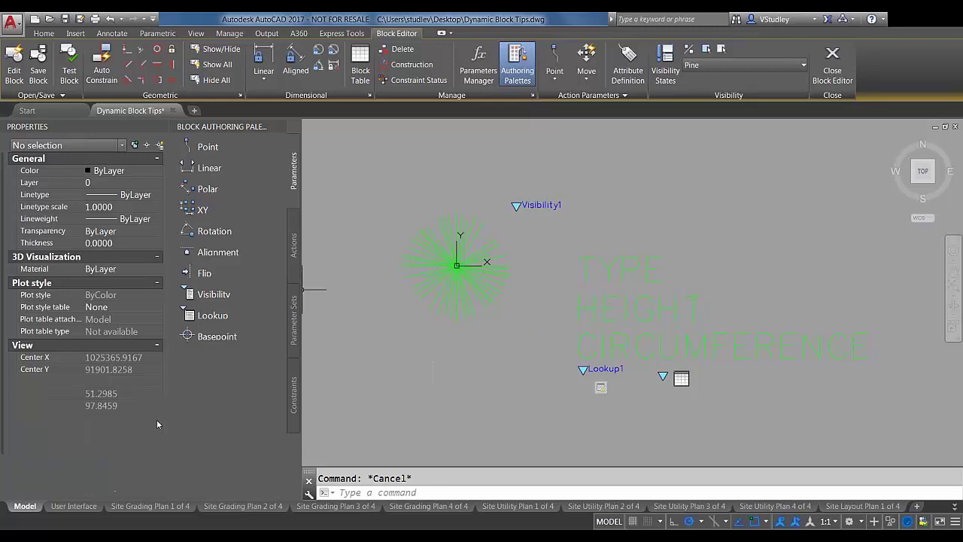
left_click(156, 345)
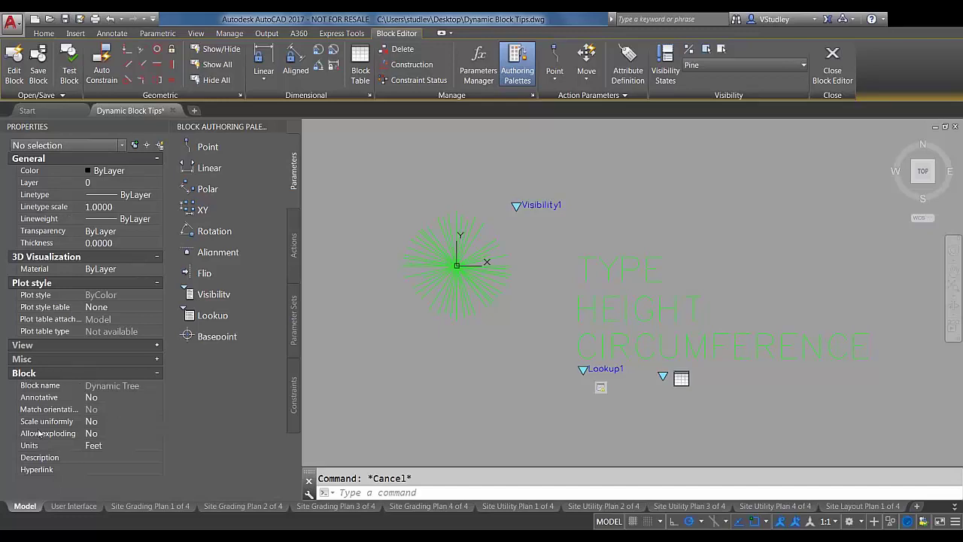
mouse_move(47, 427)
left_click(140, 434)
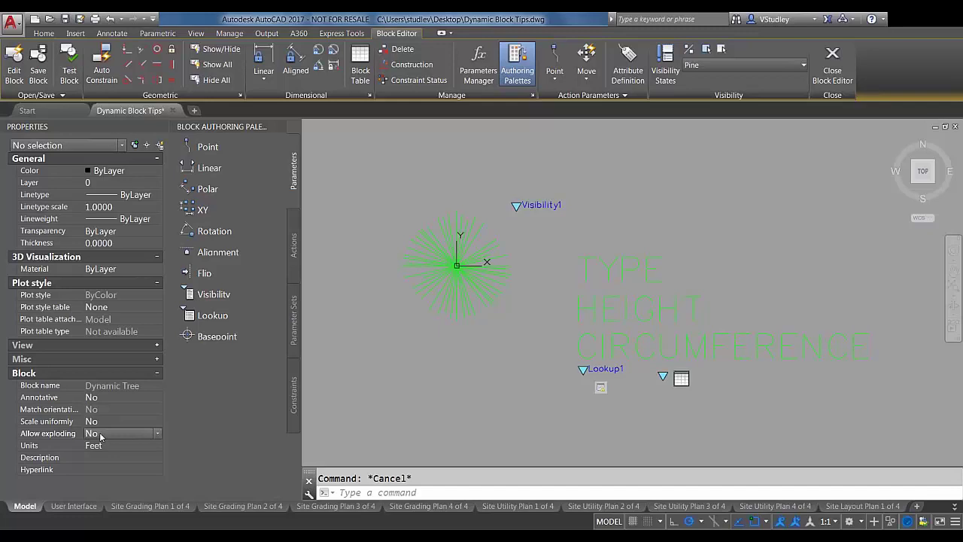
left_click(157, 434)
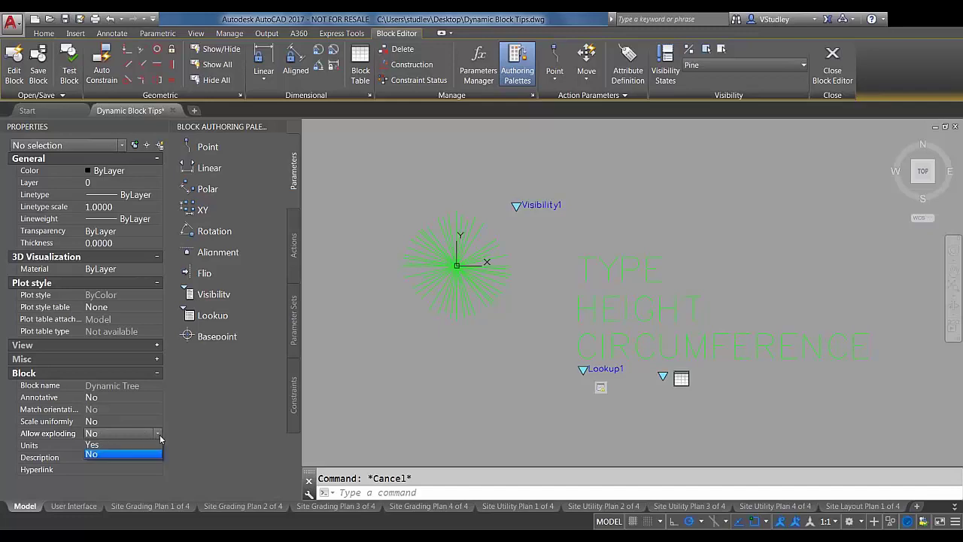
left_click(152, 443)
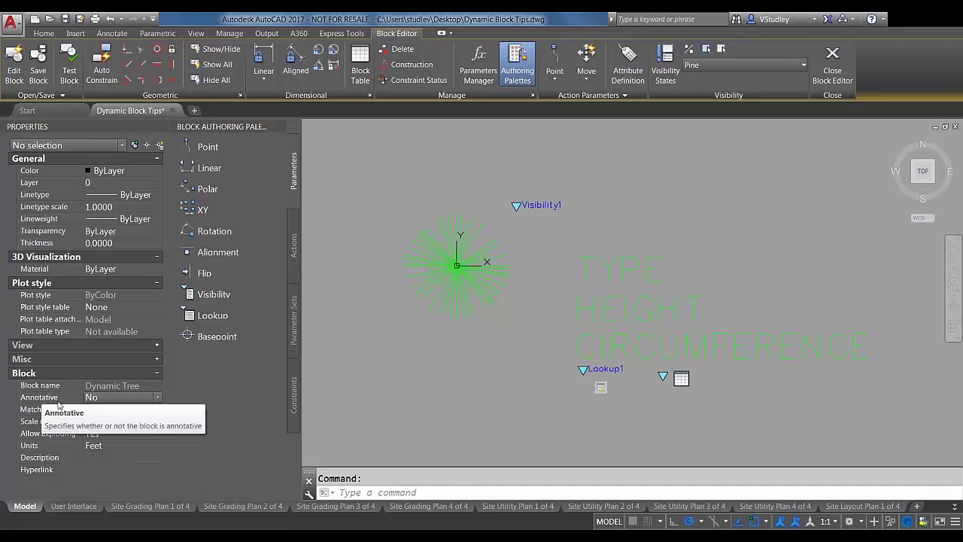
Set the block's Annotative property to Yes and back to No, with Scale uniformly at Yes
left_click(158, 397)
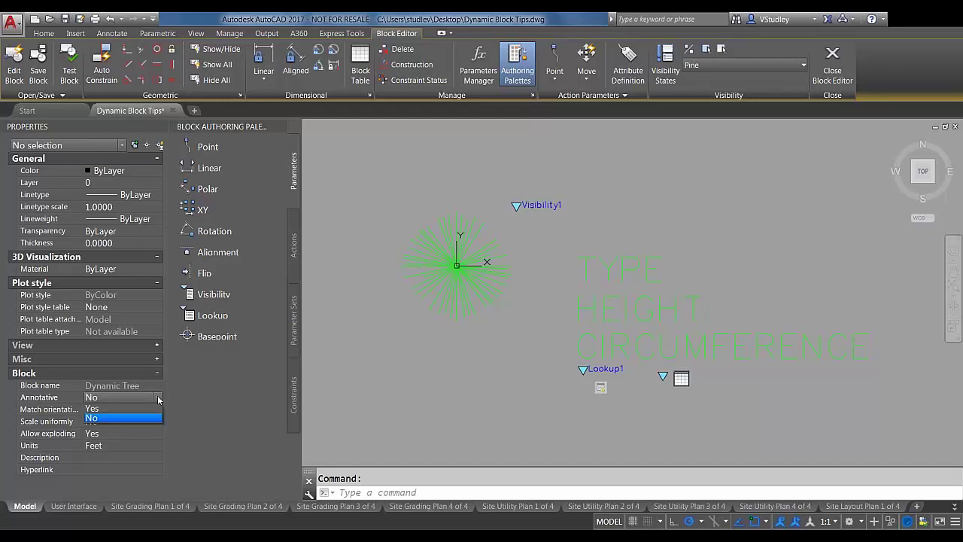
left_click(94, 409)
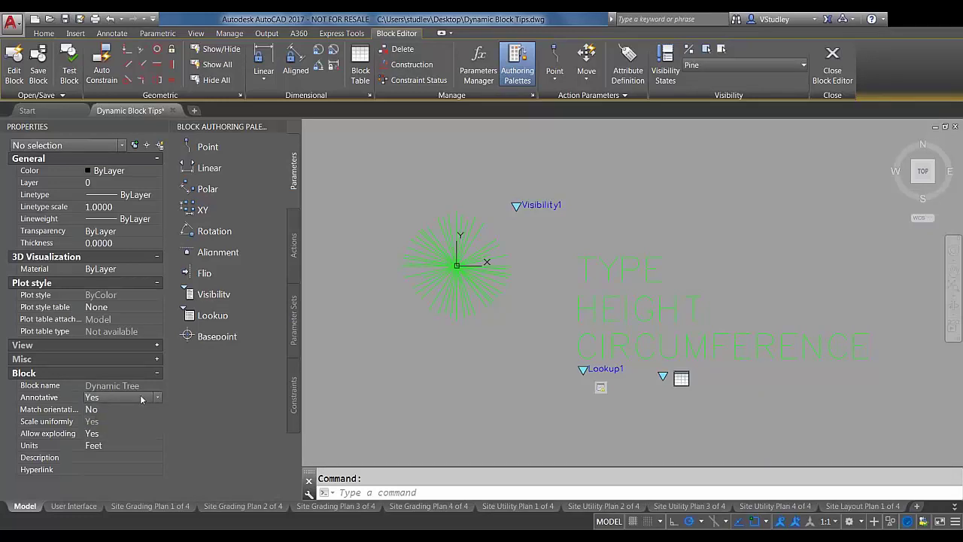
left_click(158, 397)
left_click(94, 420)
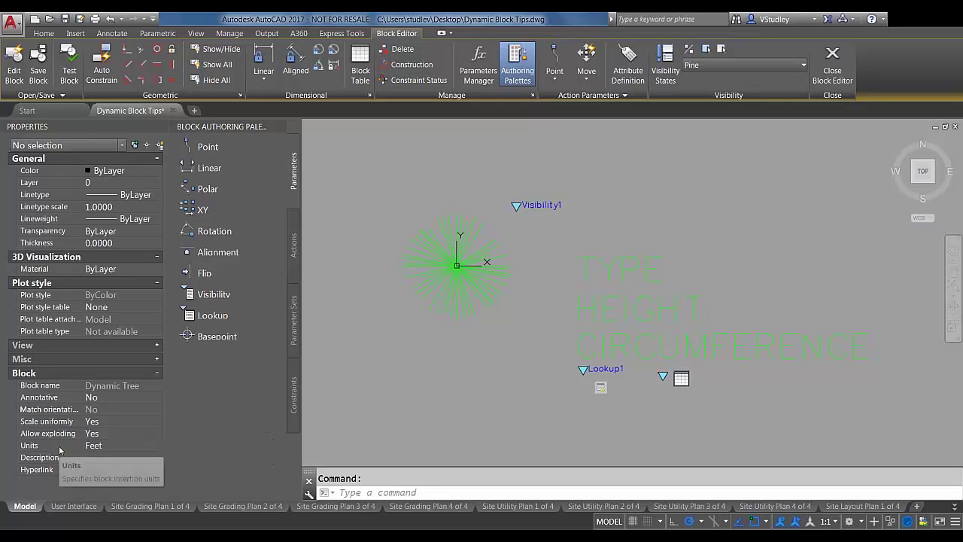
Review the available insertion units for the block and keep Feet
left_click(105, 445)
left_click(158, 445)
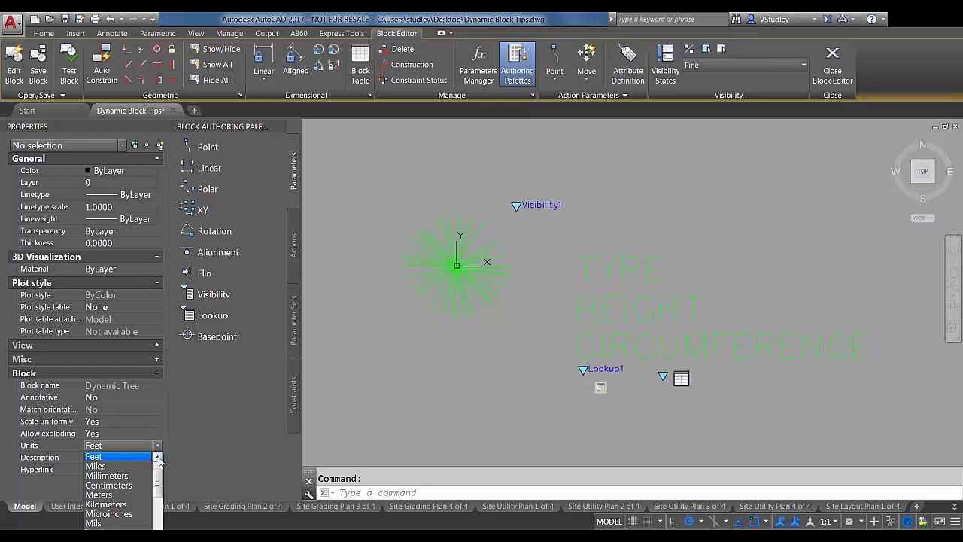
left_click(158, 459)
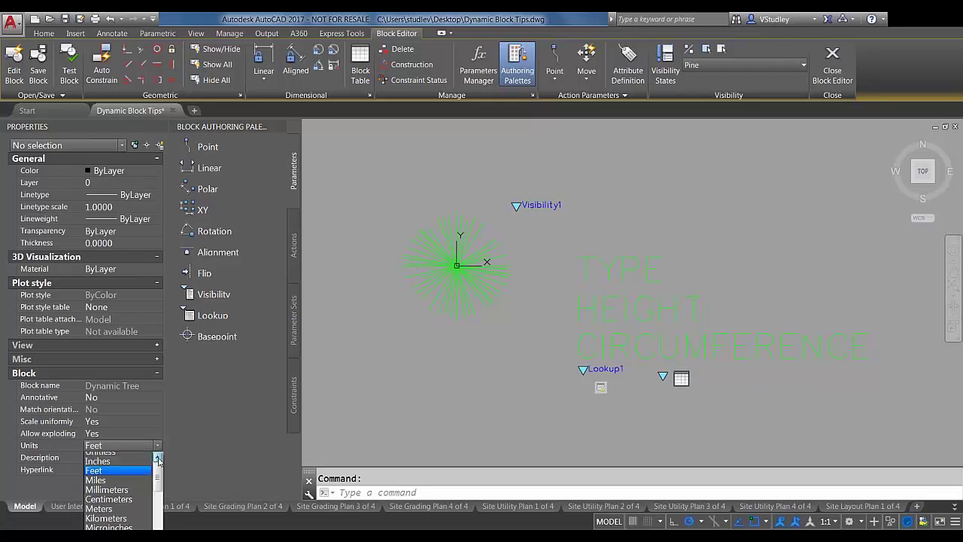
left_click(113, 471)
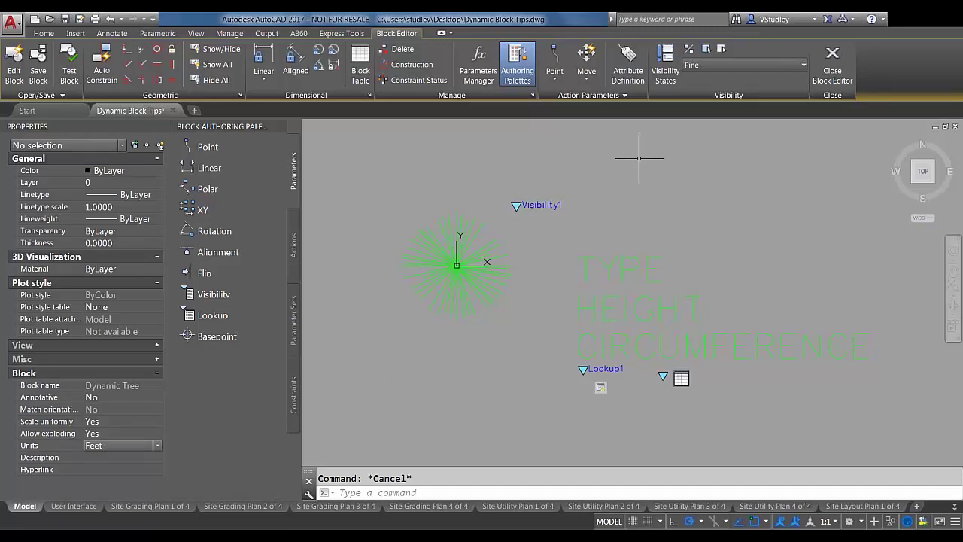
Delete the TYPE, HEIGHT and CIRCUMFERENCE attributes together with the lookup parameter and block table beside them
left_click(757, 413)
left_click(572, 248)
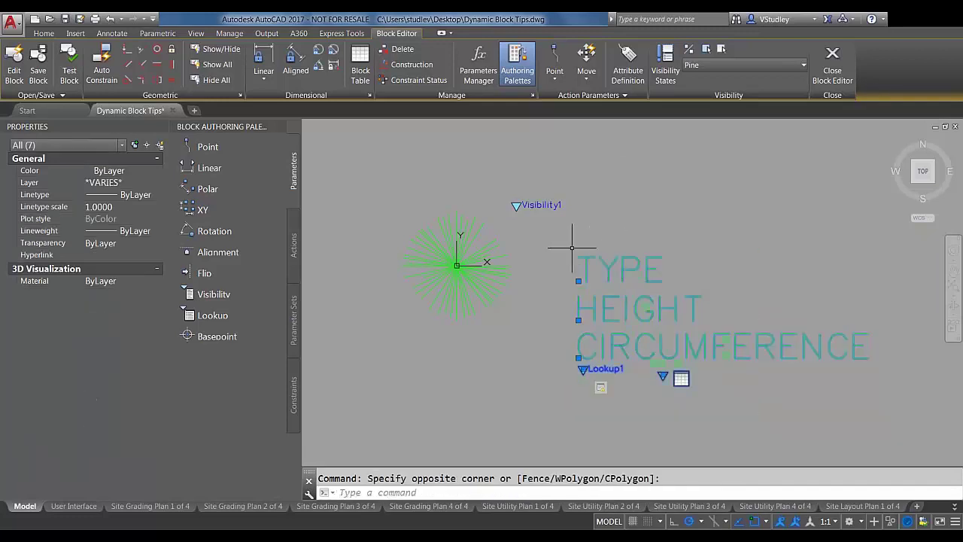
key("Delete")
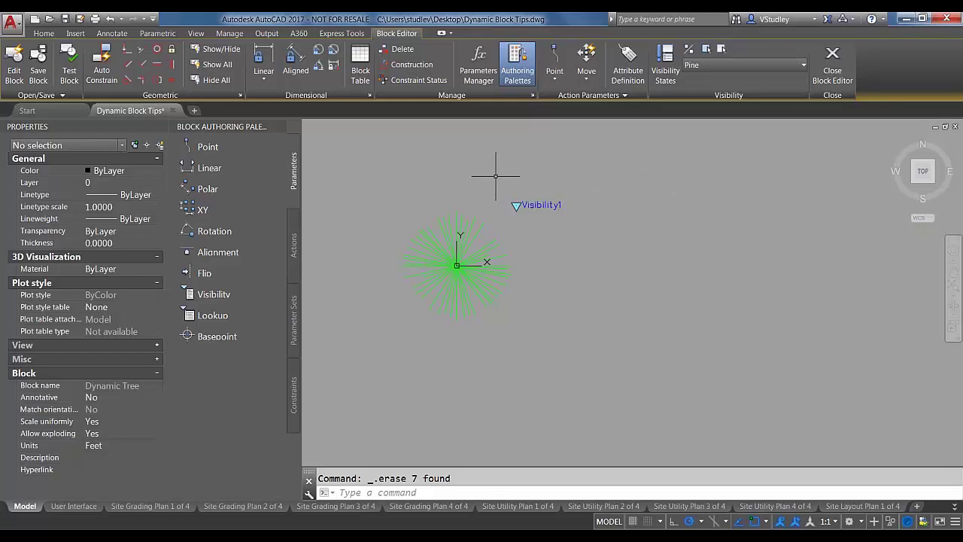
Open the edited block in a Test Block window, zoom to its extents and select the tree
left_click(70, 68)
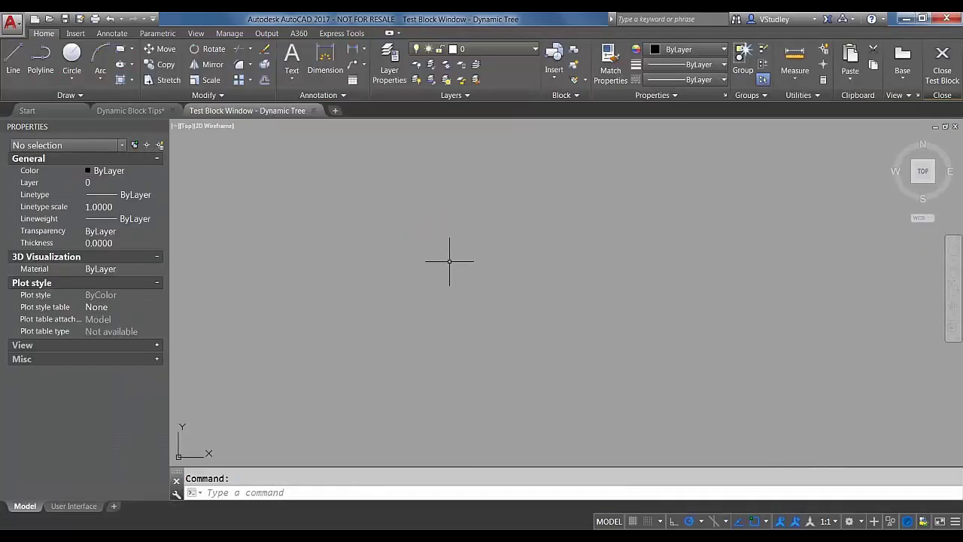
type("z")
key("Return")
type("e")
key("Return")
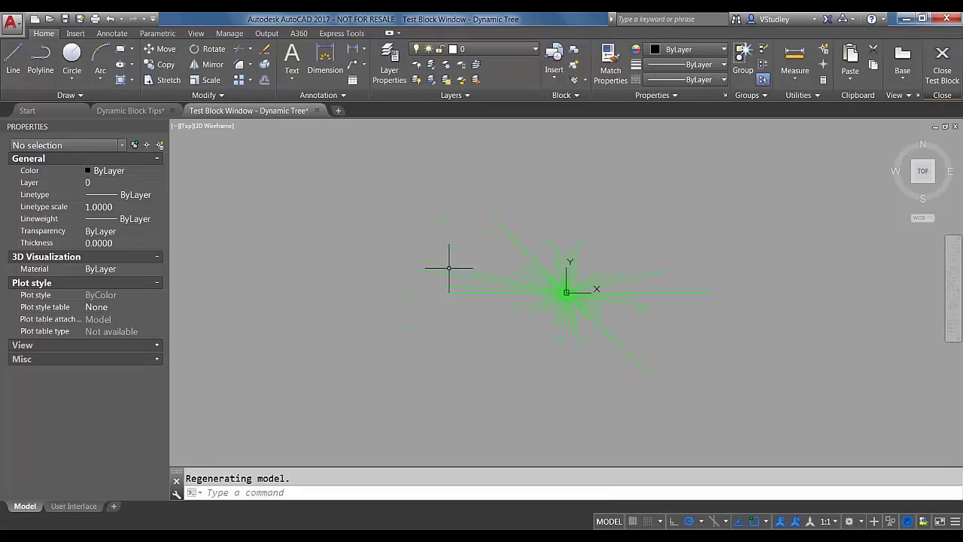
left_click(412, 332)
scroll(413, 332, "down", 4)
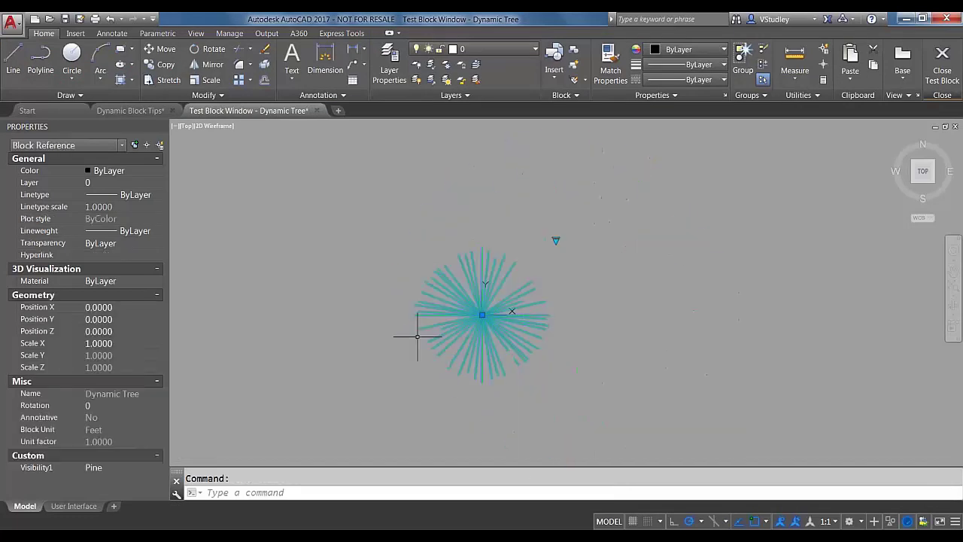
Test the tree's visibility states Maple, Oak, Elm and Palm, and close the test block window
left_click(556, 240)
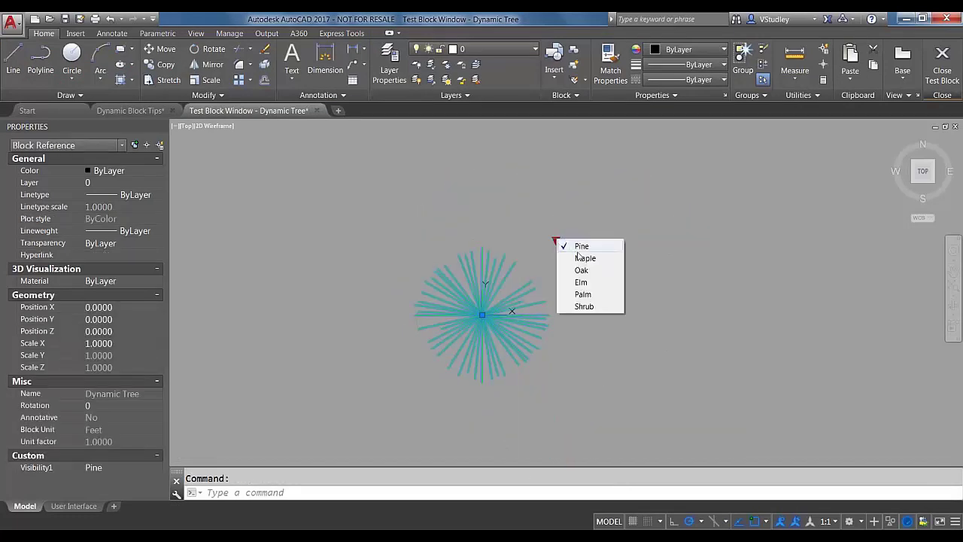
left_click(576, 294)
left_click(556, 239)
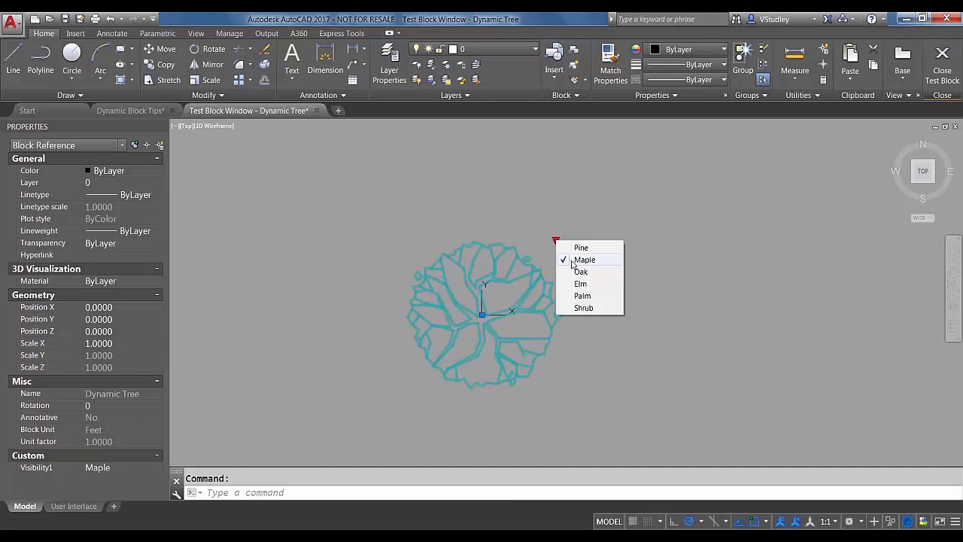
left_click(582, 271)
left_click(555, 240)
left_click(582, 284)
left_click(557, 240)
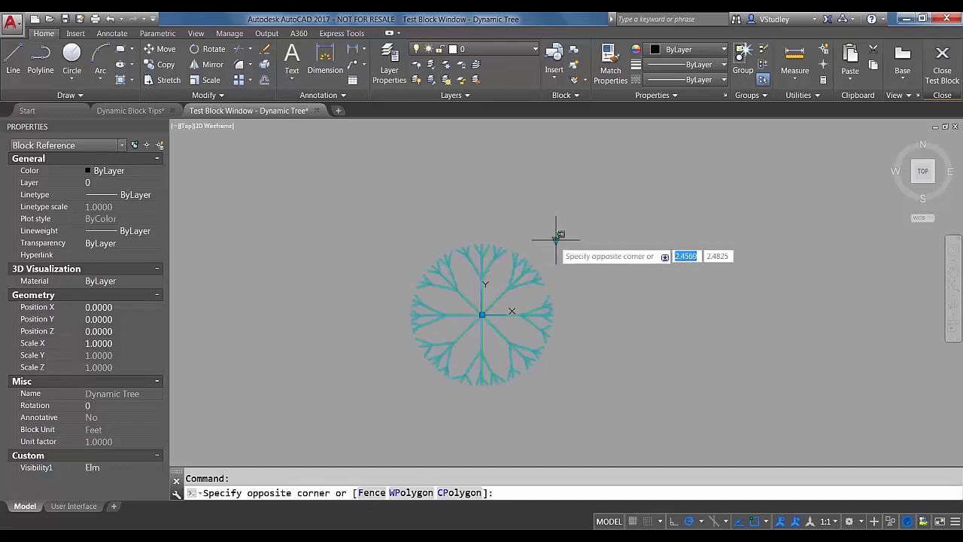
left_click(556, 238)
left_click(556, 240)
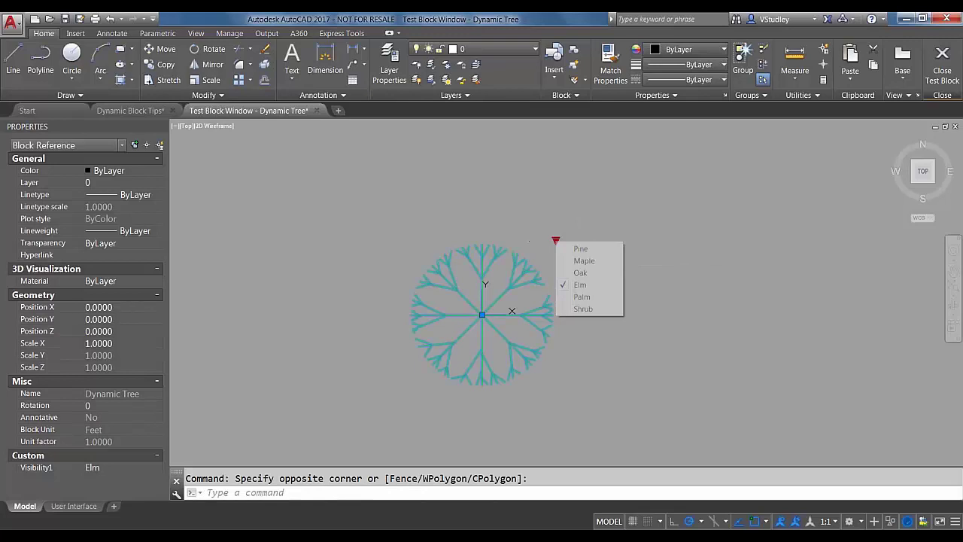
left_click(584, 297)
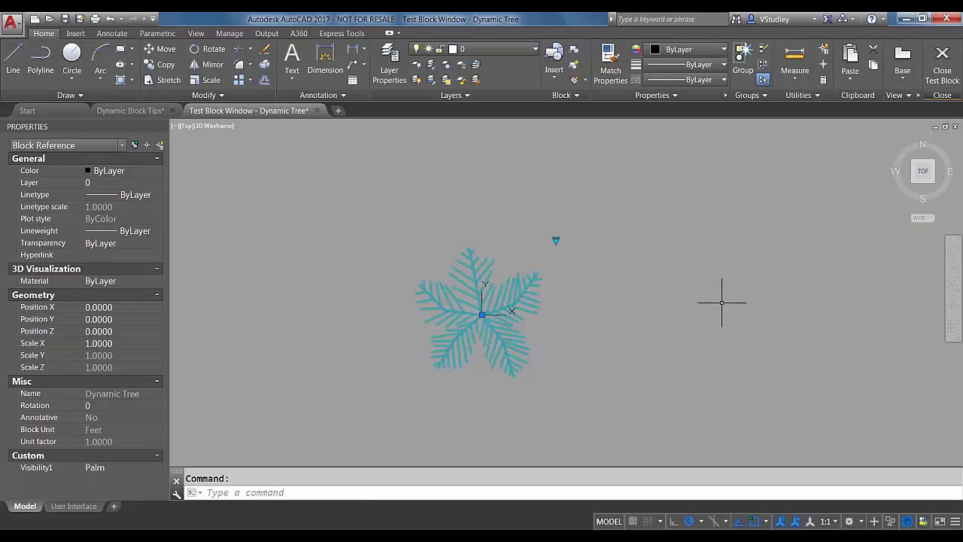
left_click(936, 77)
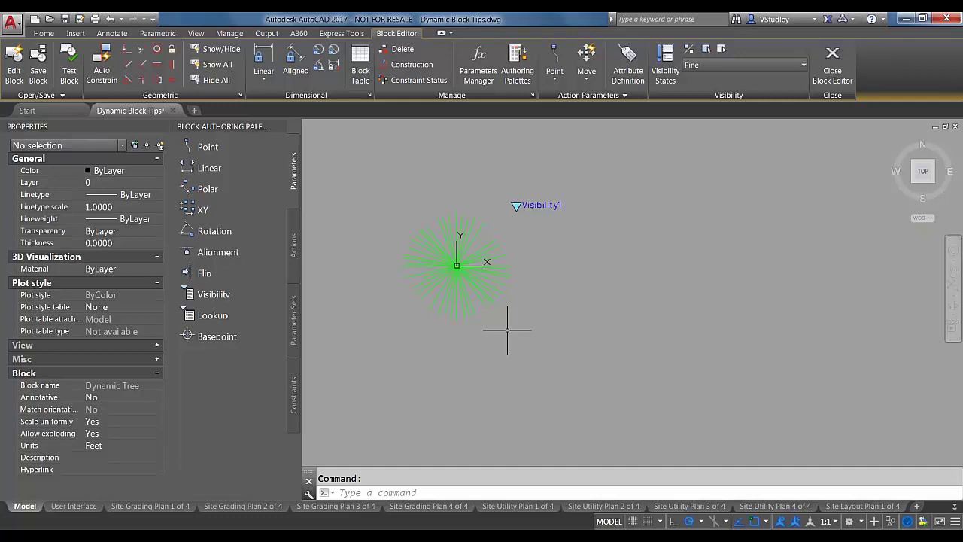
Examine the Visibility1 parameter and its list of visibility states, selecting Maple, and close the dialog without changes
left_click(535, 205)
key("Escape")
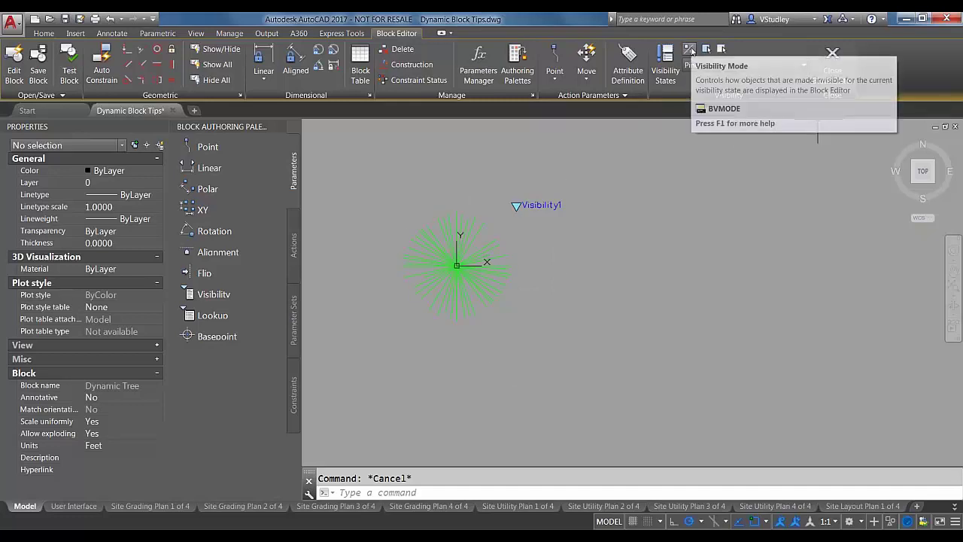
left_click(665, 74)
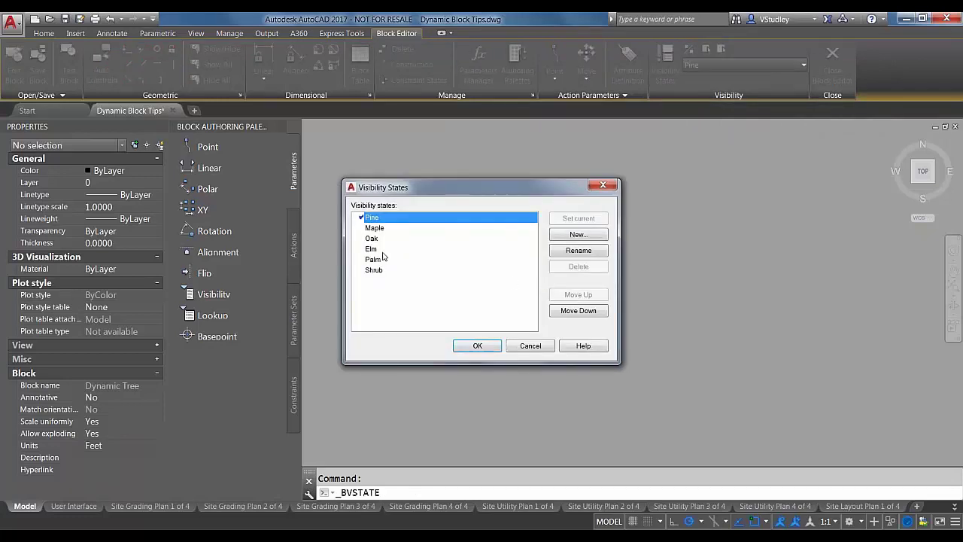
left_click(376, 230)
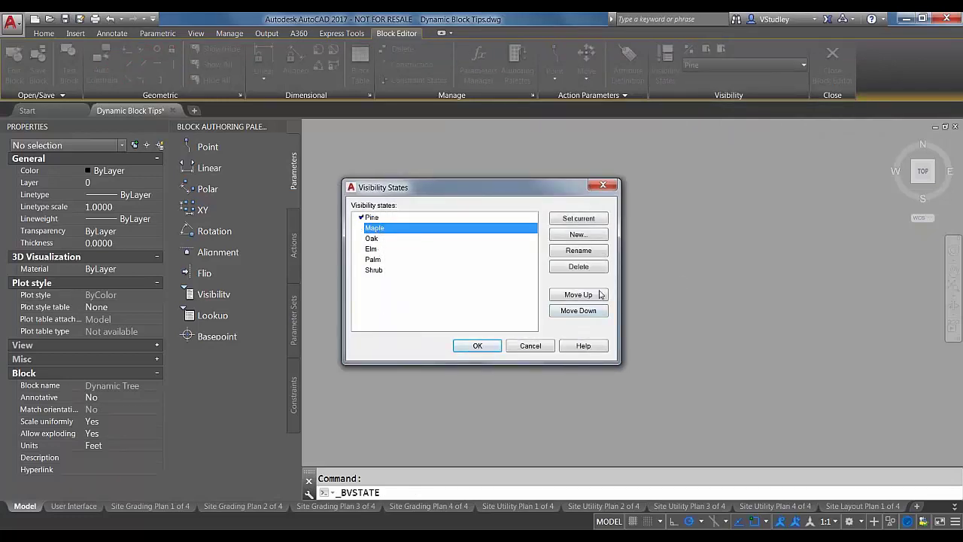
left_click(603, 185)
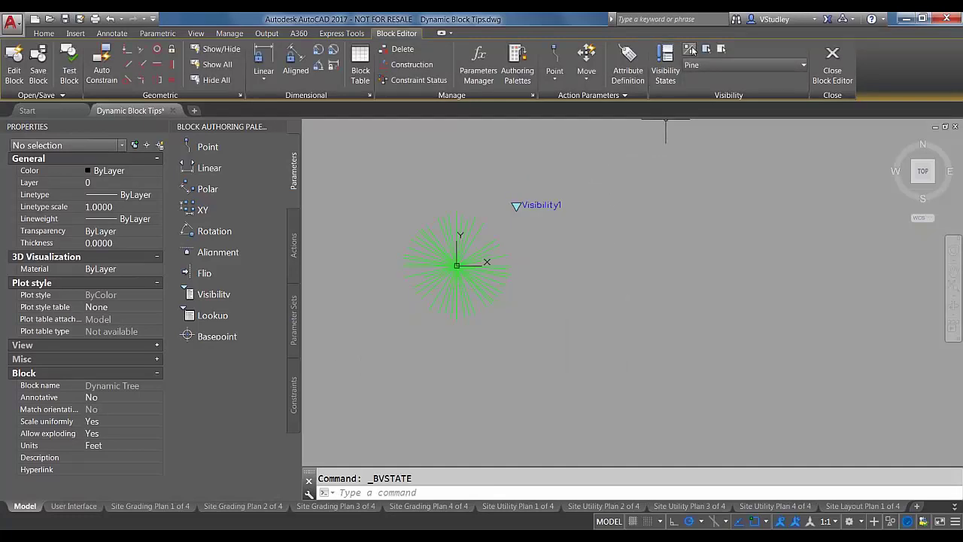
Turn on Visibility Mode so the block's hidden objects are displayed dimmed, and inspect the overlapping tree symbols
left_click(691, 49)
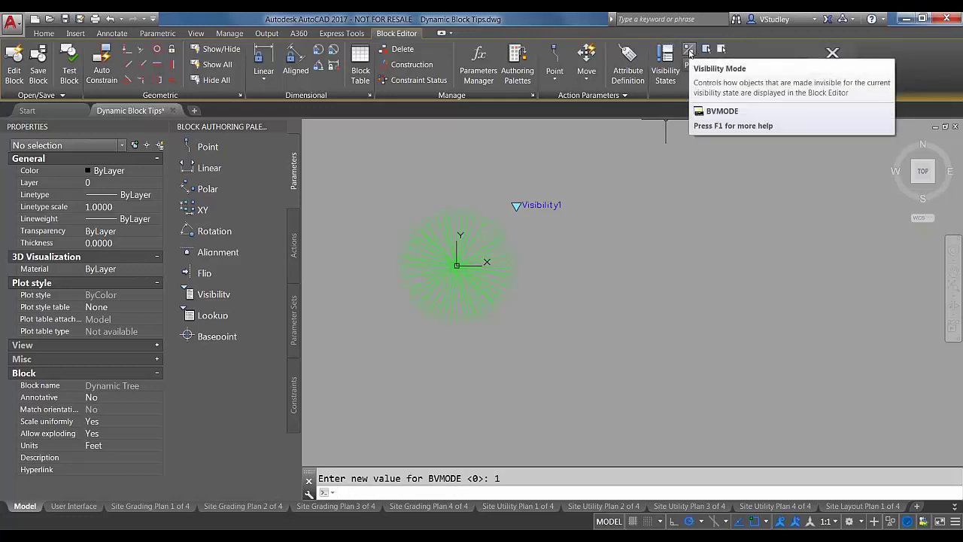
scroll(405, 225, "up", 2)
scroll(384, 282, "up", 2)
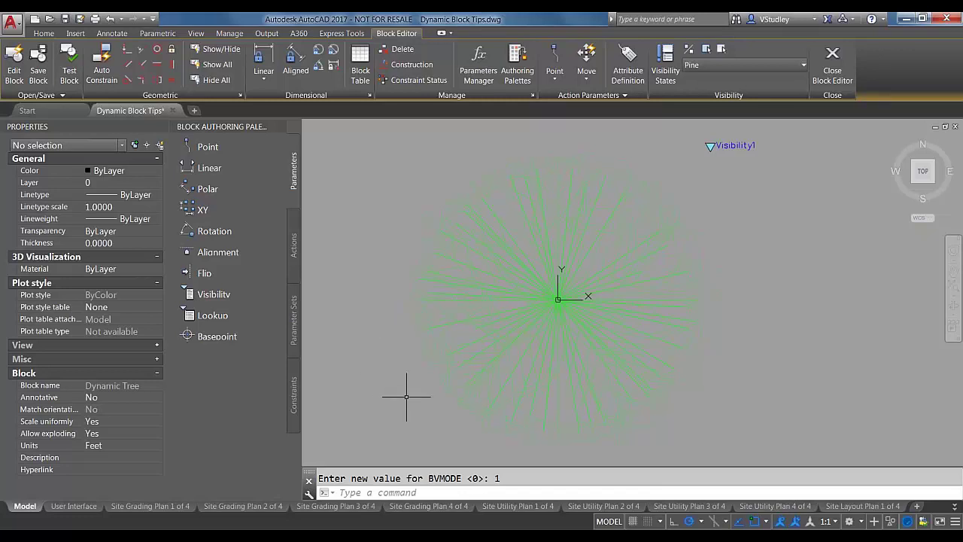
scroll(387, 208, "down", 2)
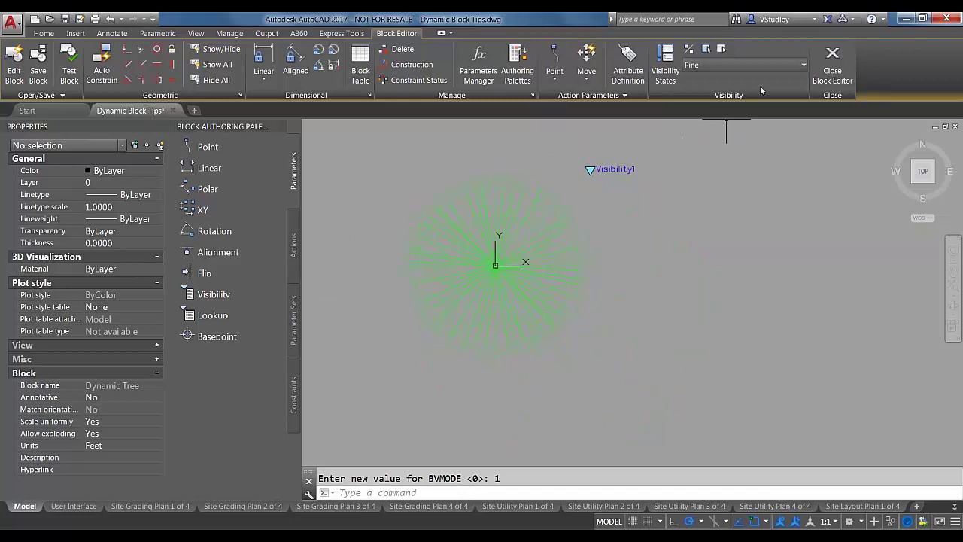
Make Oak the current visibility state and insert the Tree-Deciduous3 block at 0,0
left_click(804, 66)
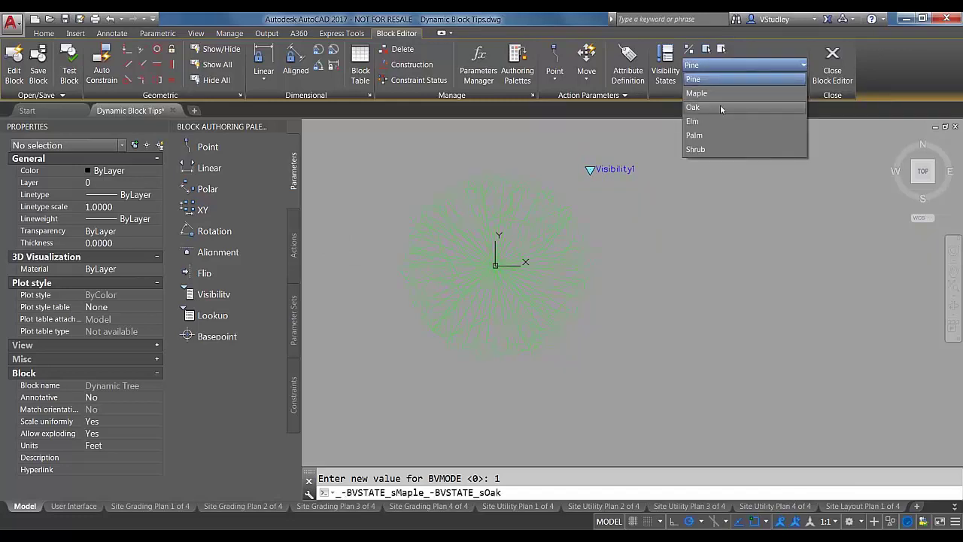
left_click(720, 107)
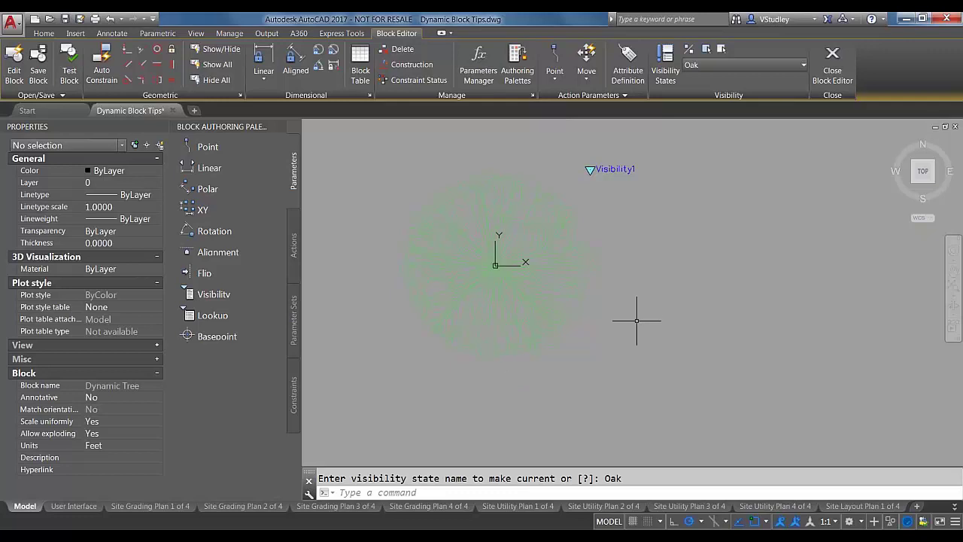
type("I")
key("Return")
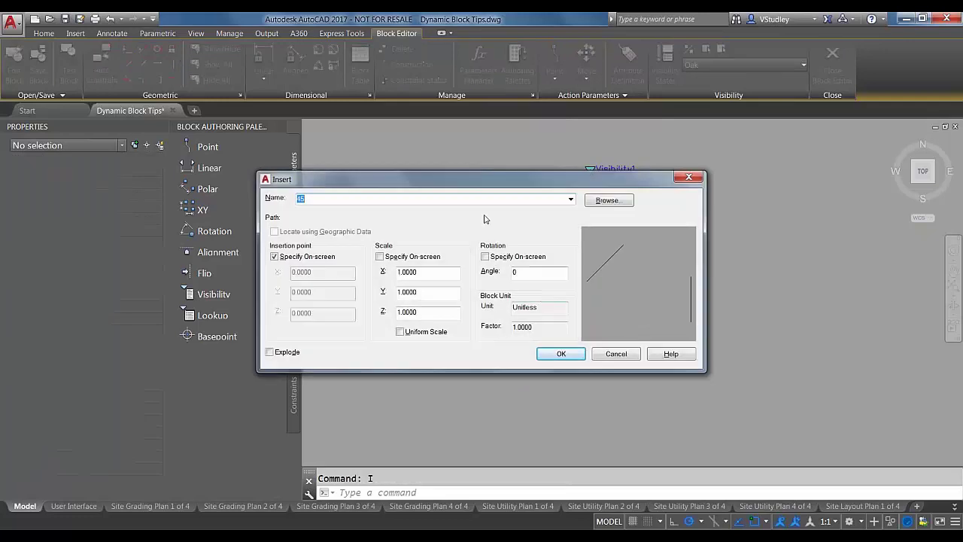
left_click(571, 199)
scroll(359, 359, "down", 18)
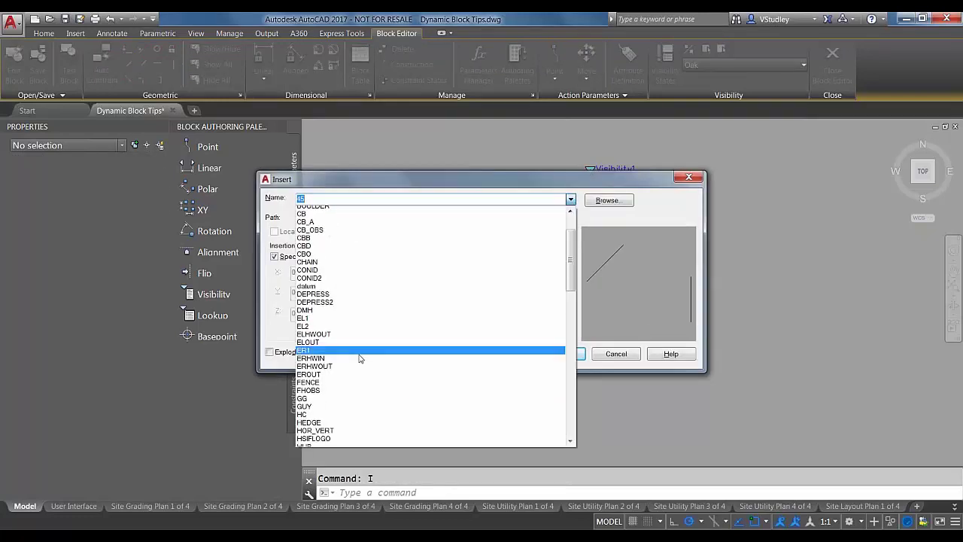
scroll(359, 372, "down", 10)
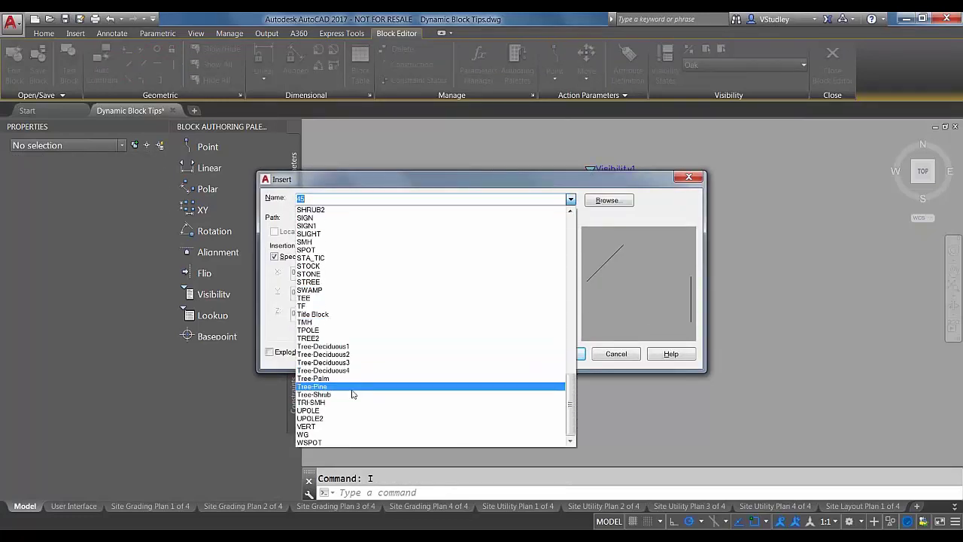
left_click(335, 362)
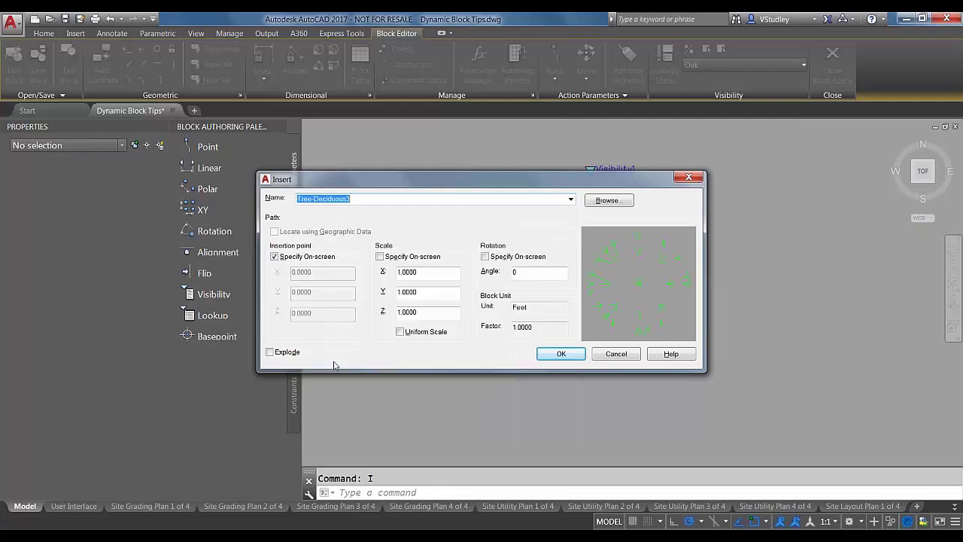
left_click(553, 357)
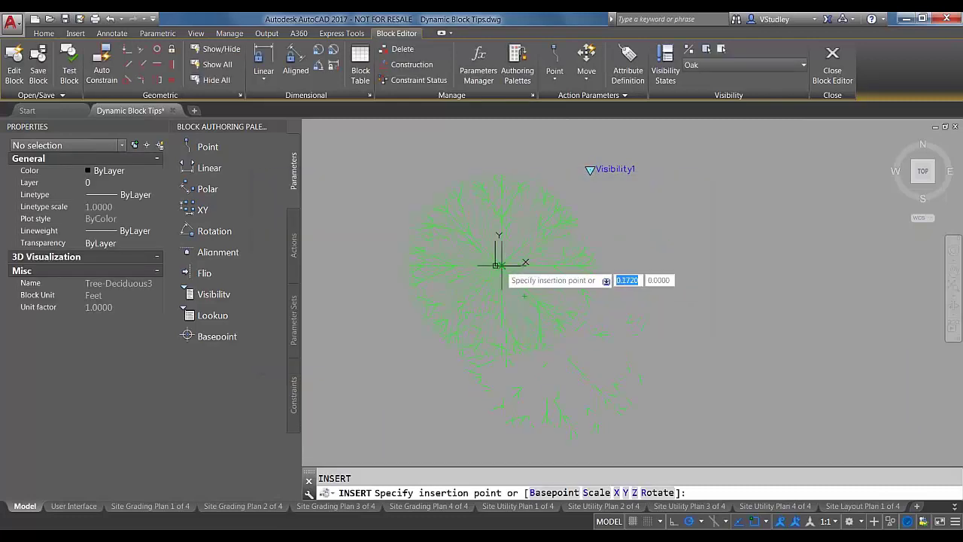
type("0,0")
key("Return")
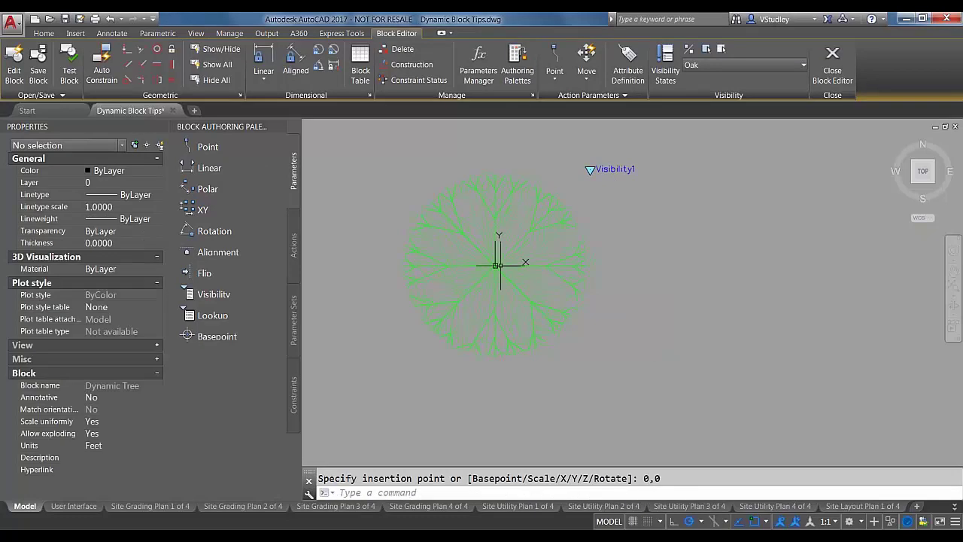
Select the inserted tree, examine the visibility state list and its Object Visibility options, and deselect it without changes
left_click(556, 271)
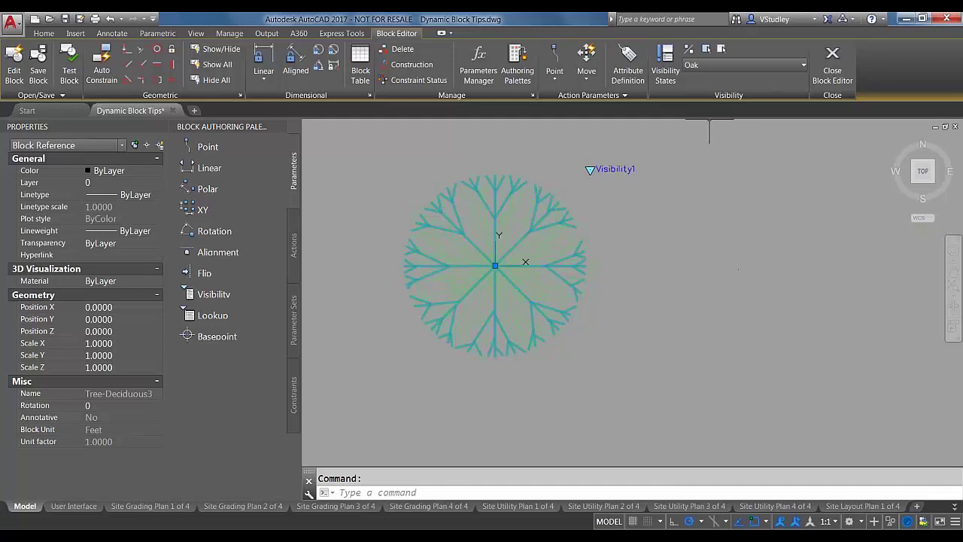
left_click(795, 65)
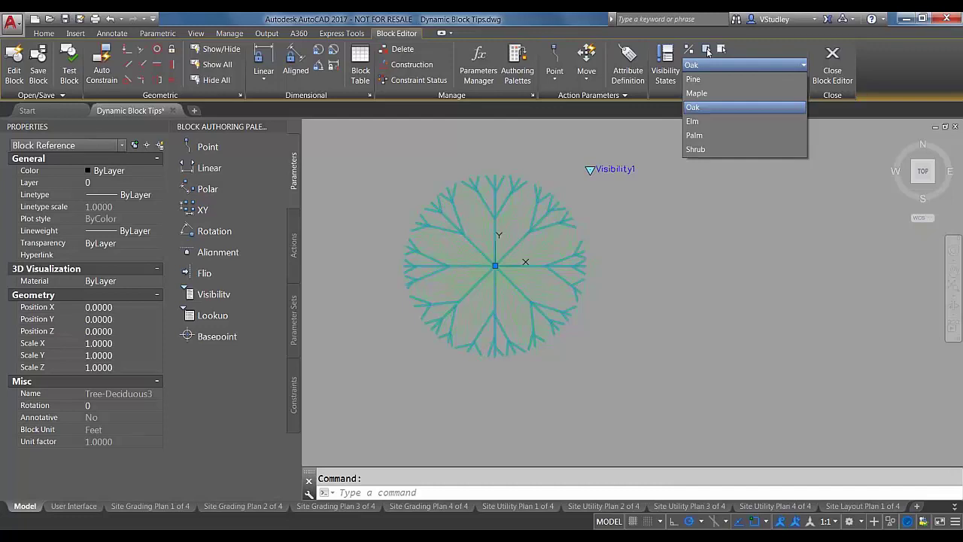
left_click(757, 43)
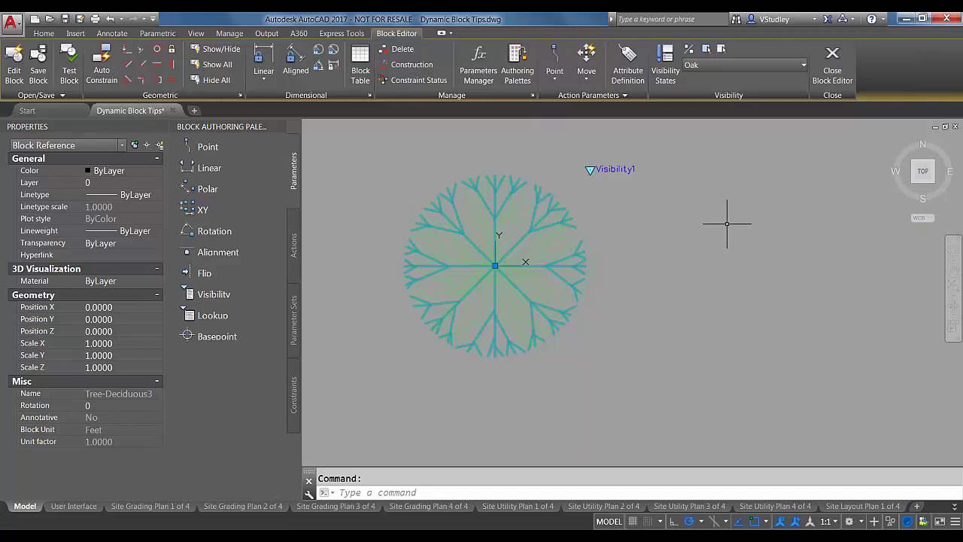
right_click(531, 235)
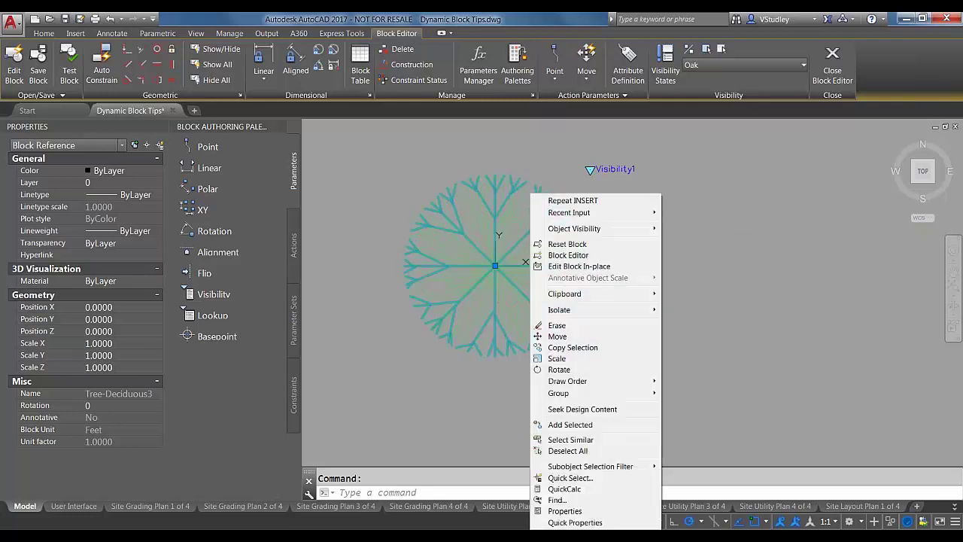
mouse_move(533, 229)
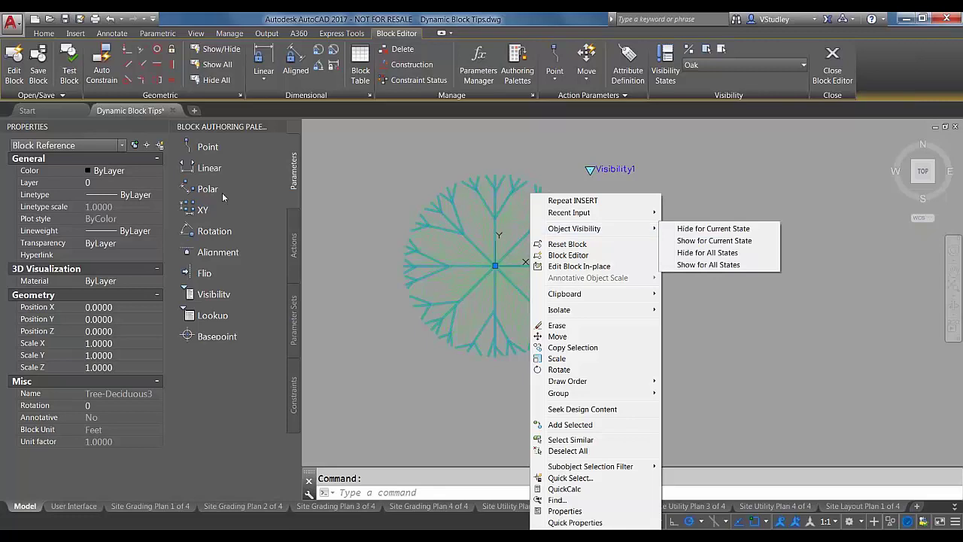
left_click(355, 196)
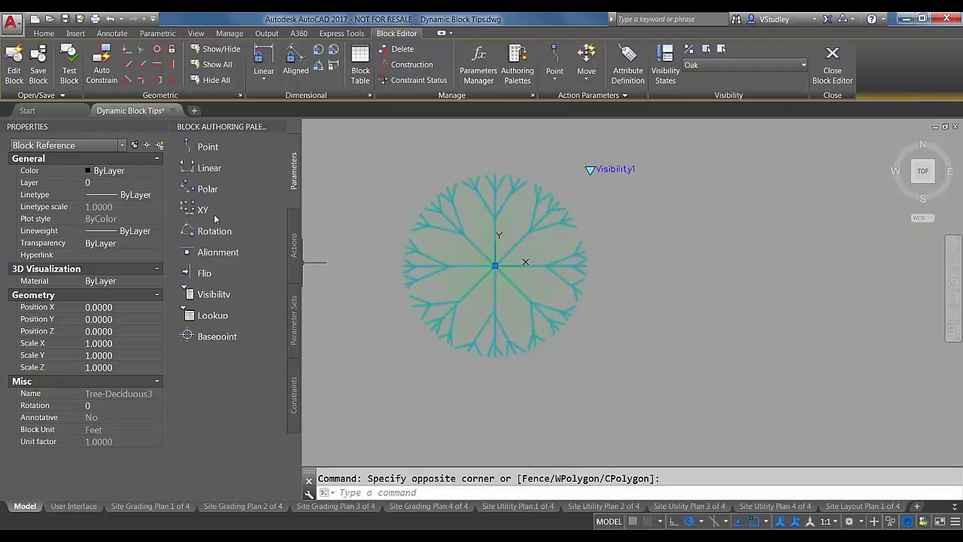
key("Escape")
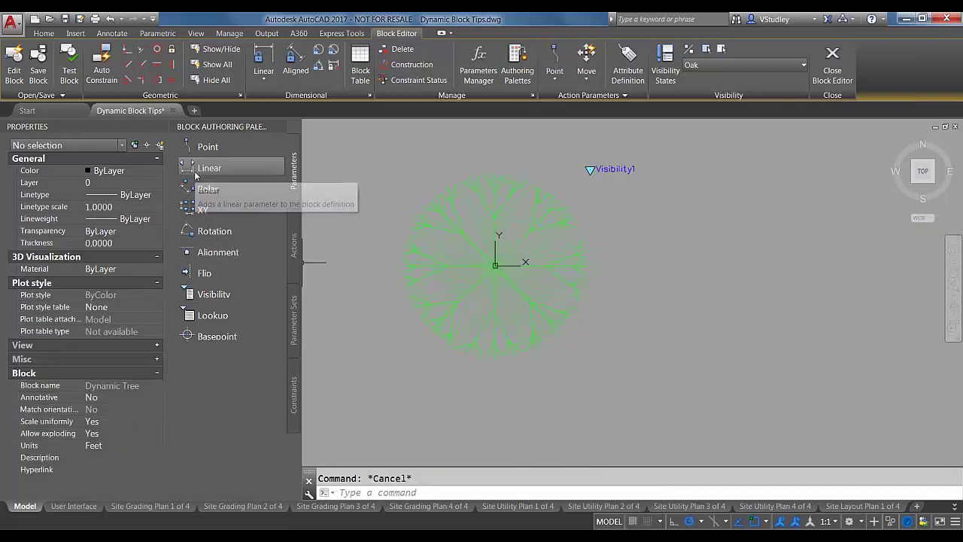
Add a linear parameter about 2.64 long from the tree's center to just beyond its edge, with the label below
left_click(203, 167)
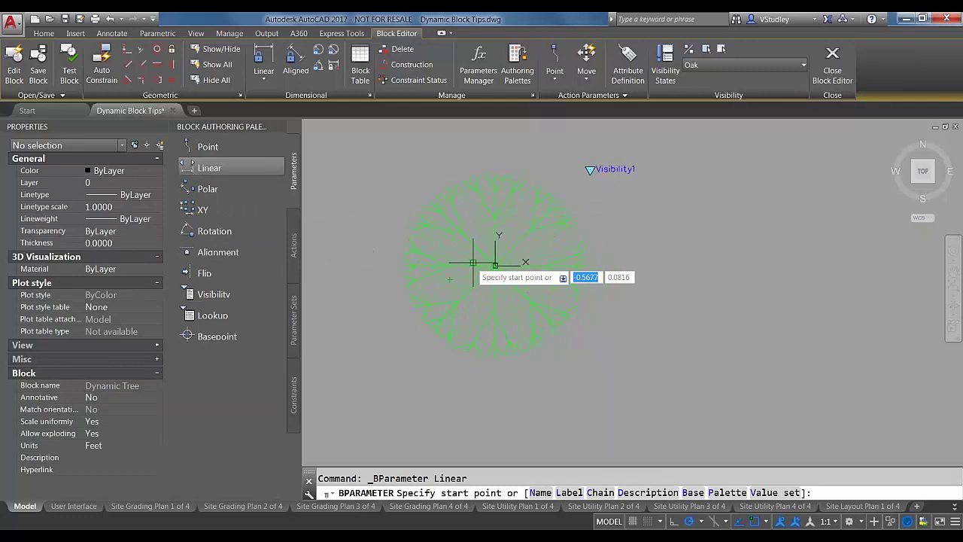
left_click(495, 265)
left_click(599, 263)
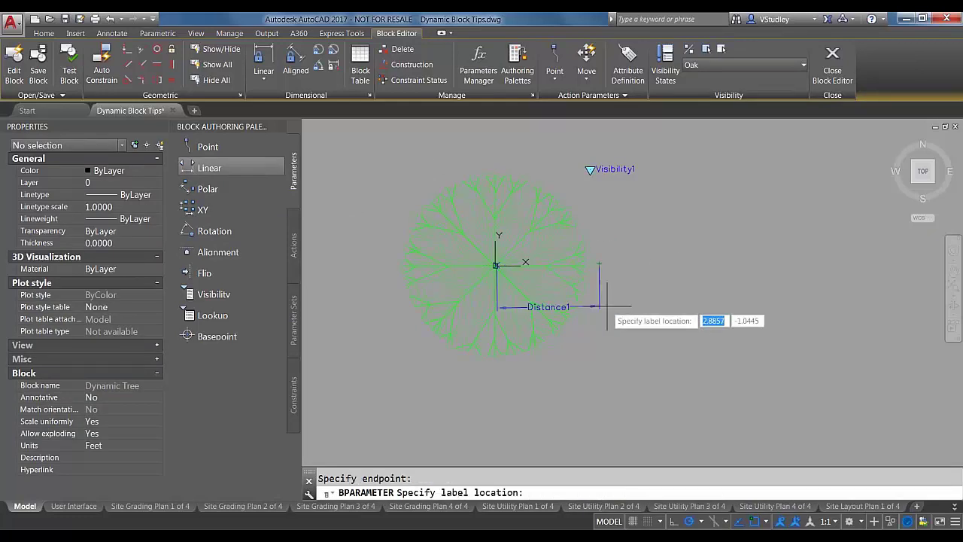
left_click(596, 346)
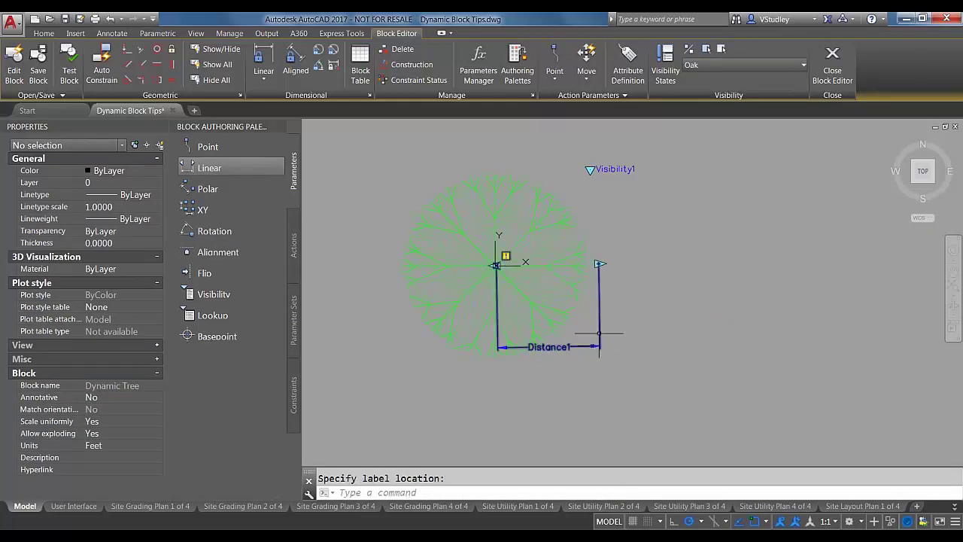
Check the linear parameter's visibility in the Pine state and return to the Oak state
left_click(731, 65)
left_click(731, 77)
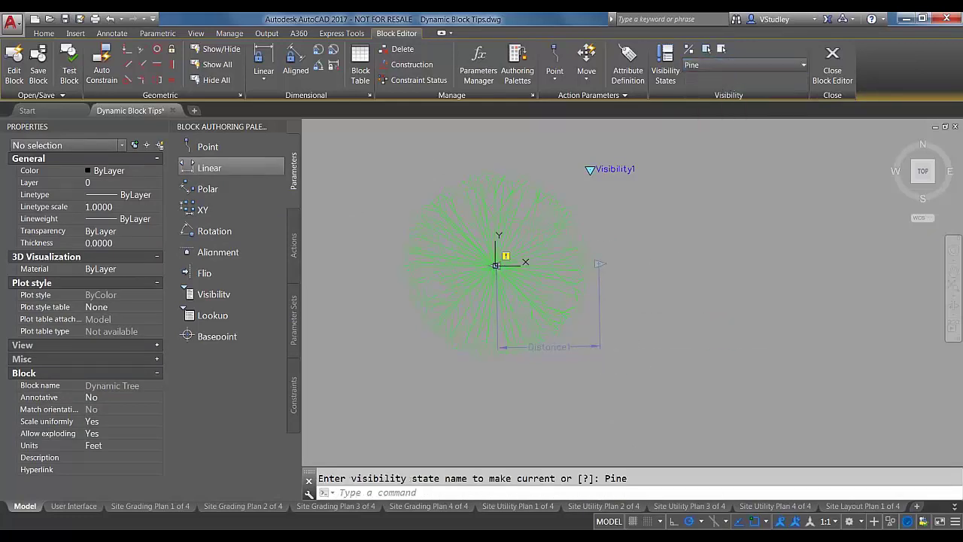
left_click(731, 65)
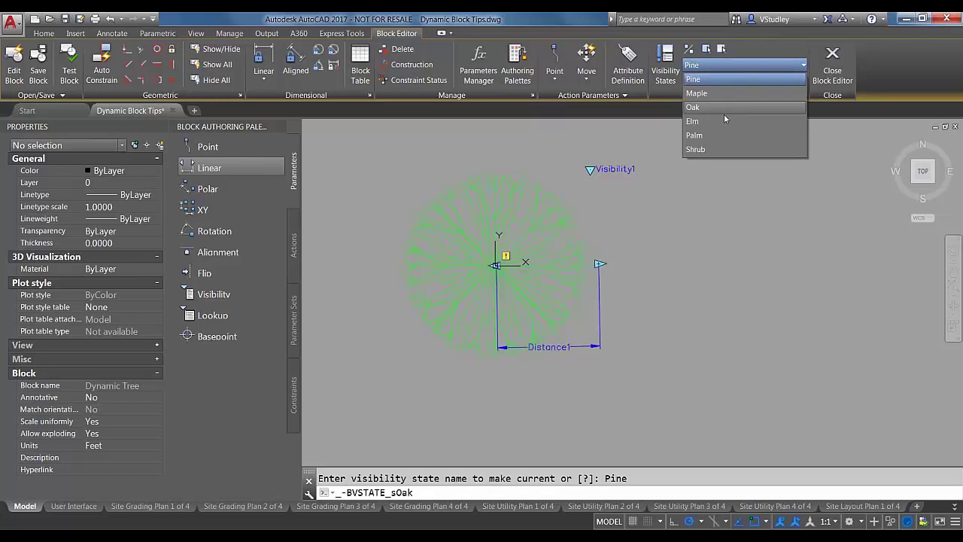
left_click(722, 110)
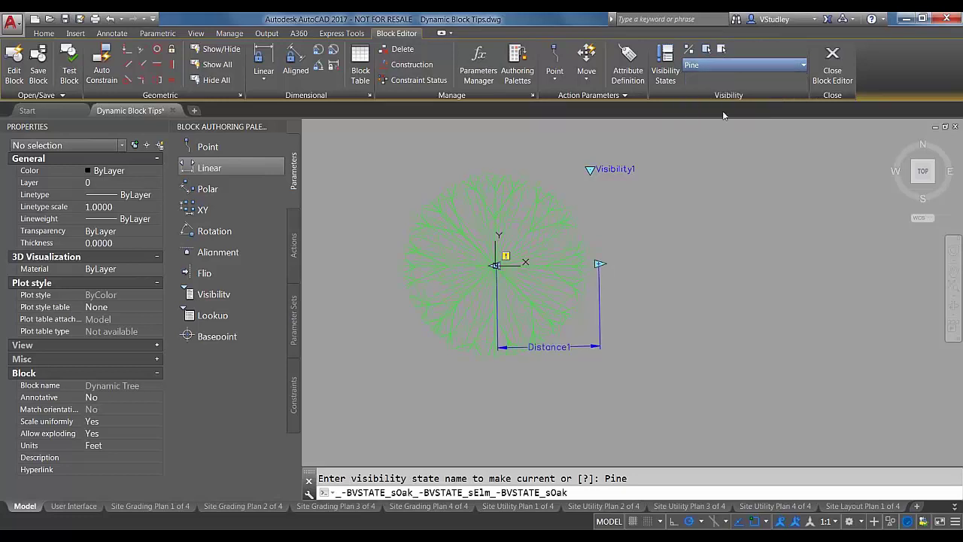
Make the linear parameter visible in all visibility states
left_click(595, 345)
right_click(594, 346)
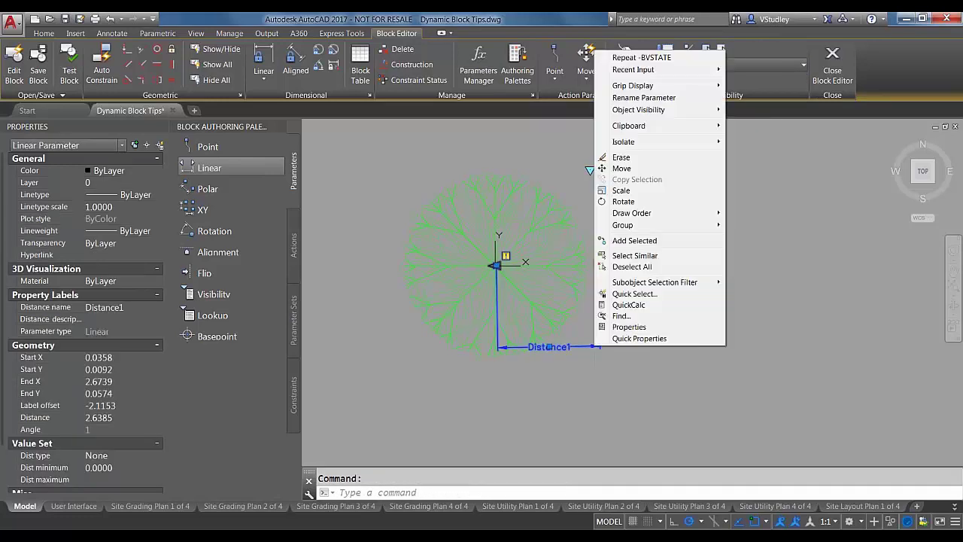
mouse_move(653, 113)
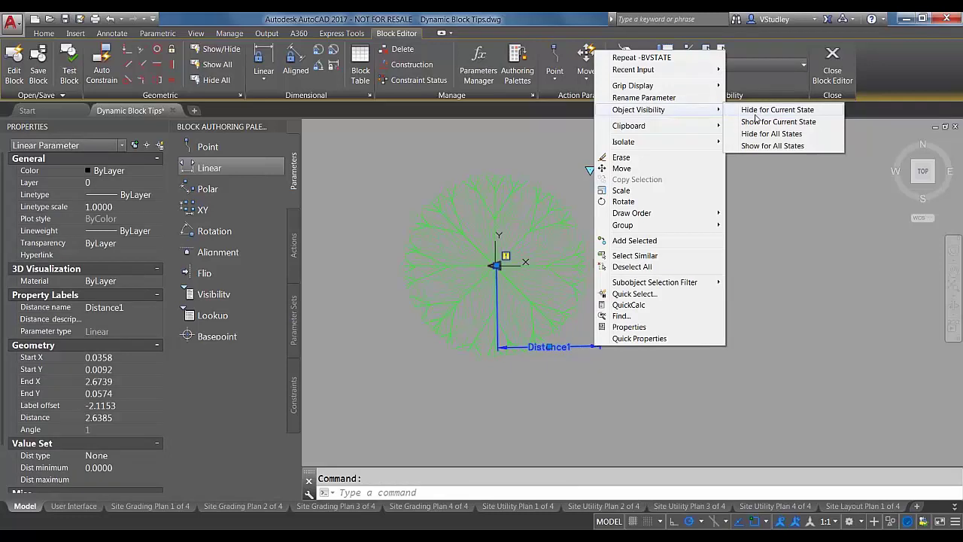
left_click(801, 148)
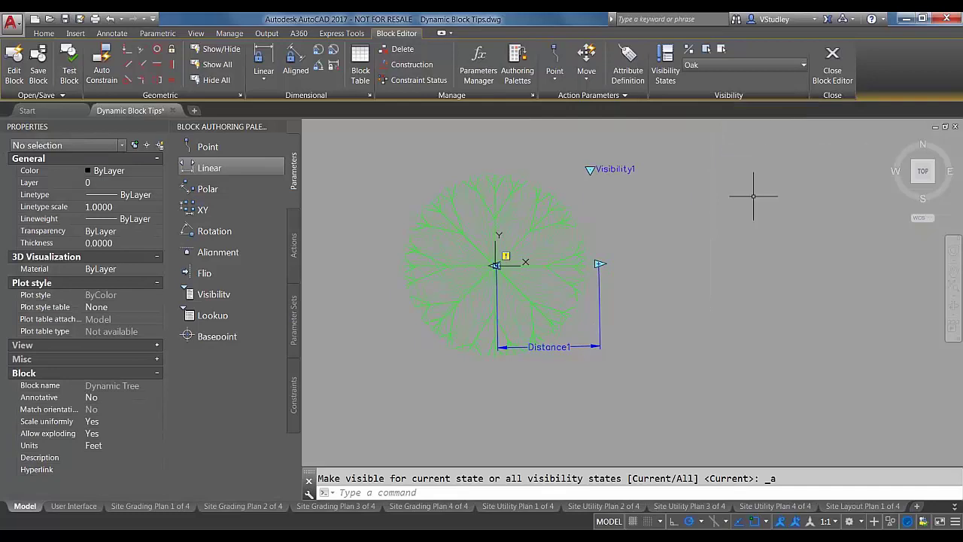
Check the linear parameter's visibility in the Maple and Pine states
left_click(794, 65)
left_click(761, 93)
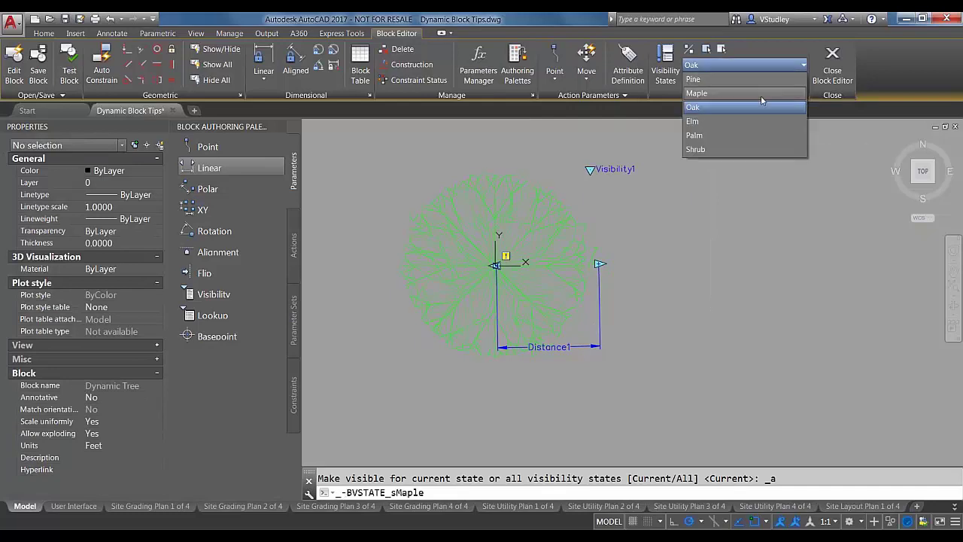
left_click(744, 64)
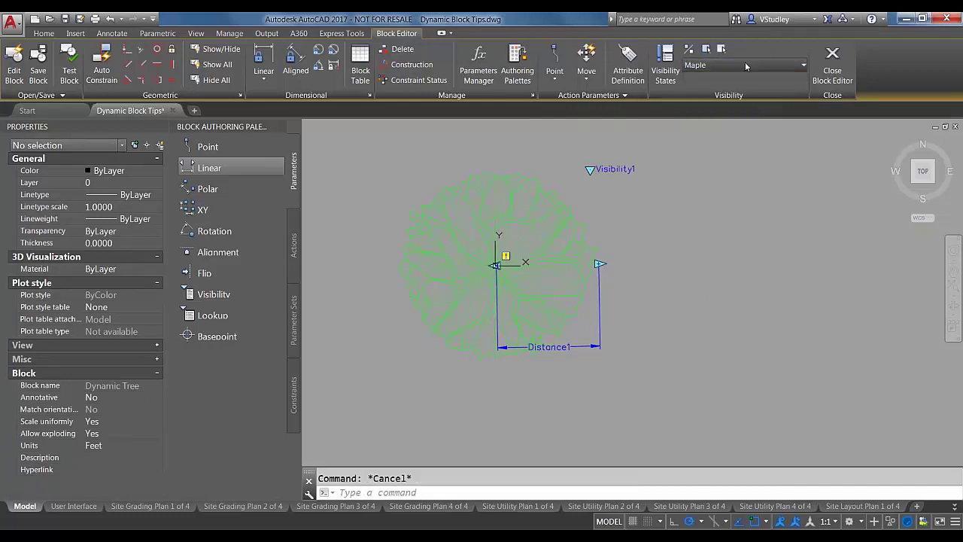
left_click(737, 80)
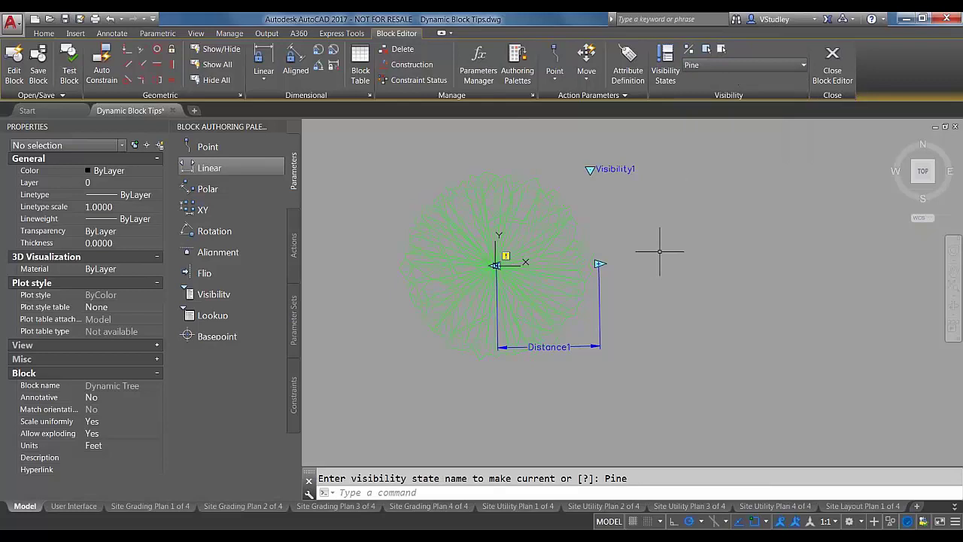
Delete the linear parameter from the block
key("Escape")
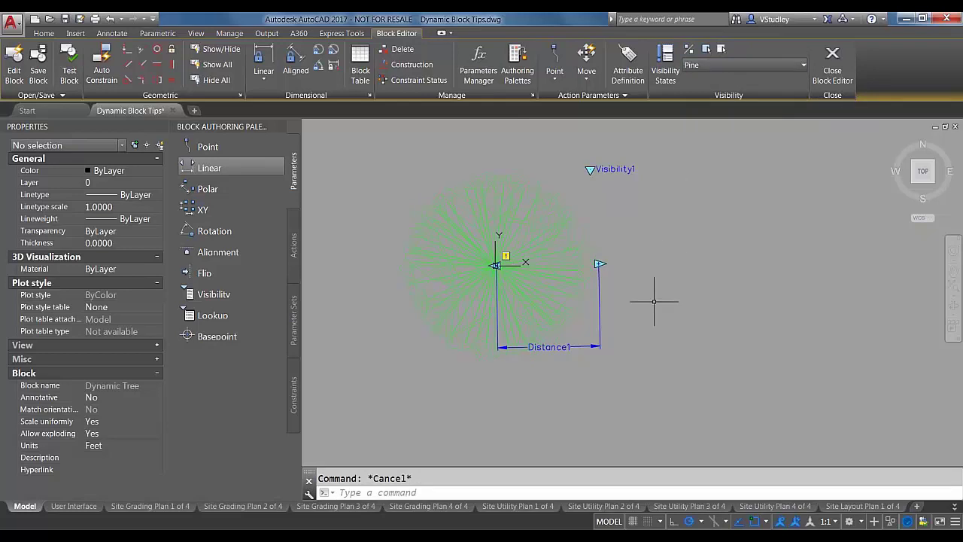
left_click(612, 369)
left_click(592, 348)
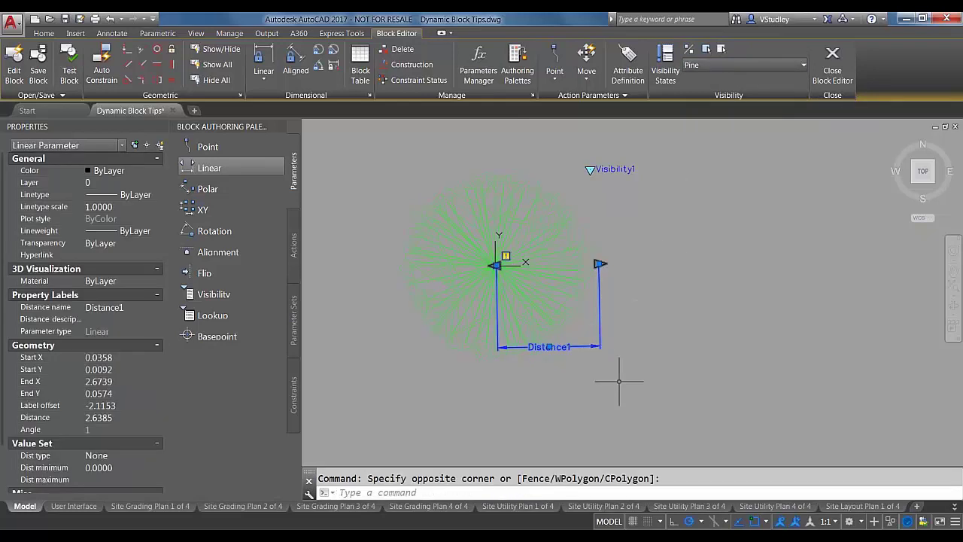
key("Delete")
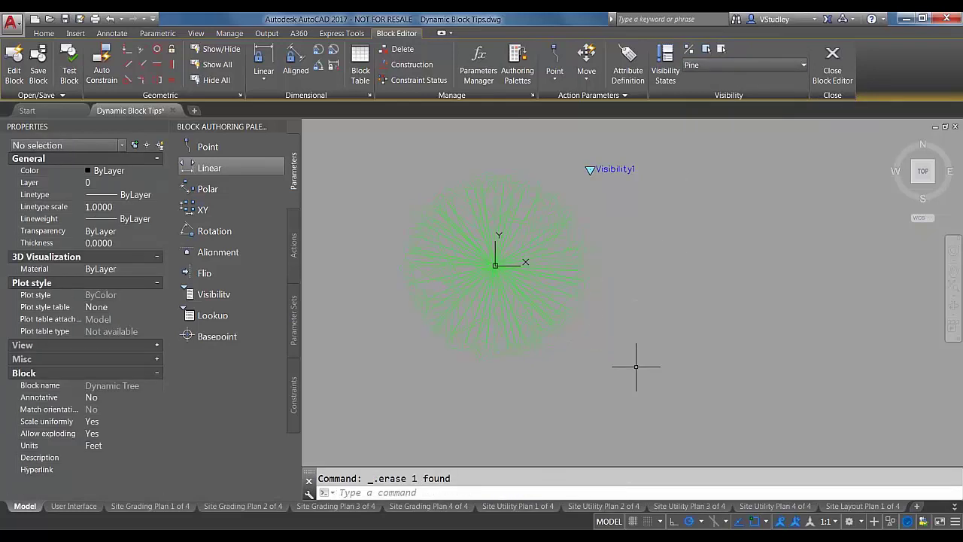
Close the Block Editor, saving the parameter changes, and reset the selected Dynamic Tree block showing the Palm state
left_click(843, 78)
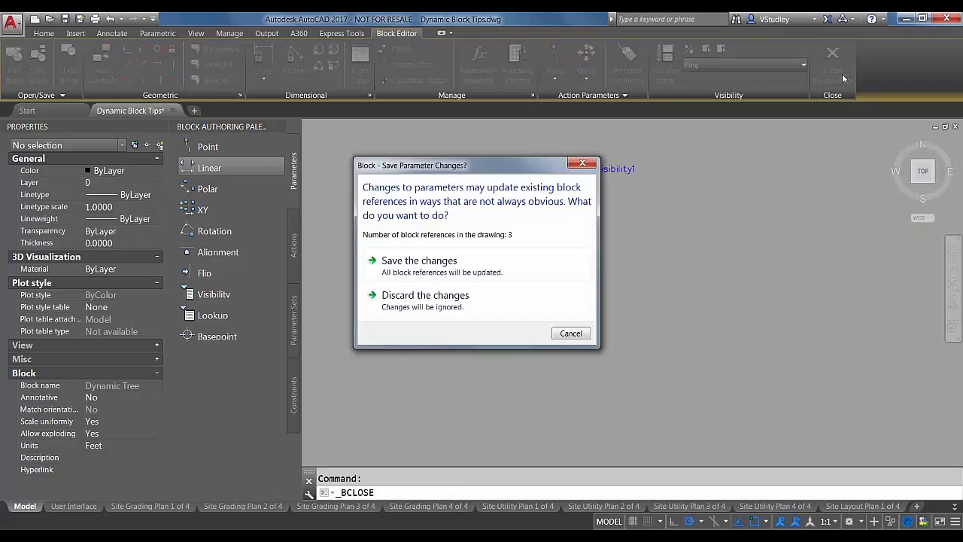
left_click(466, 265)
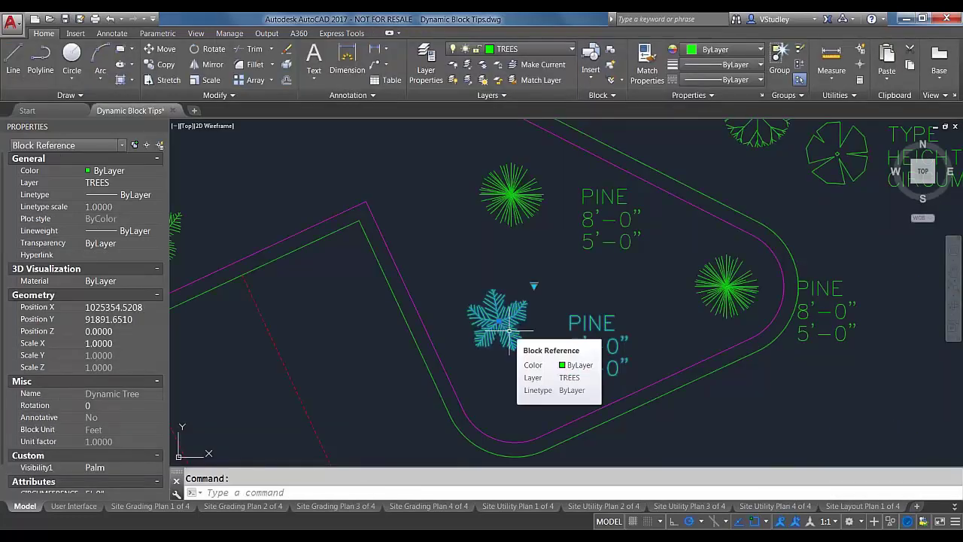
right_click(509, 330)
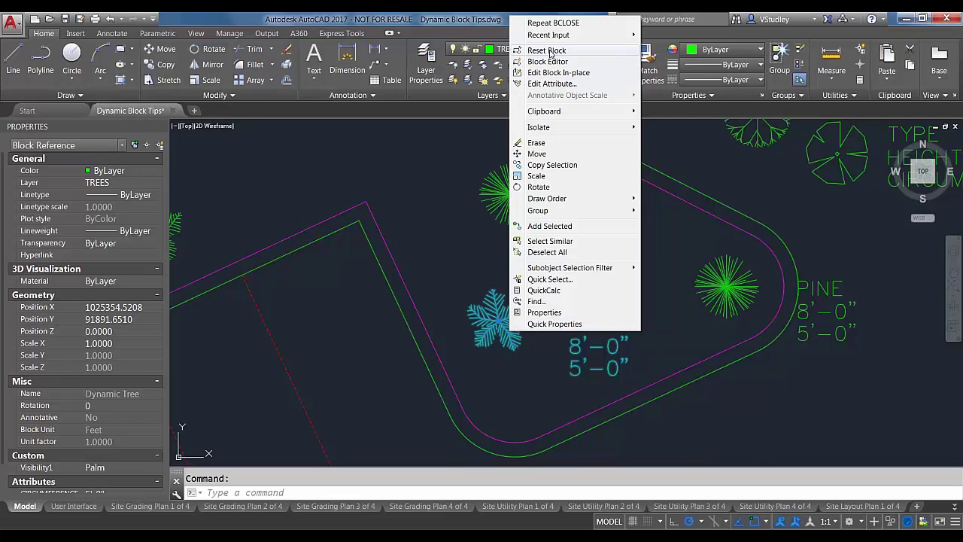
left_click(549, 50)
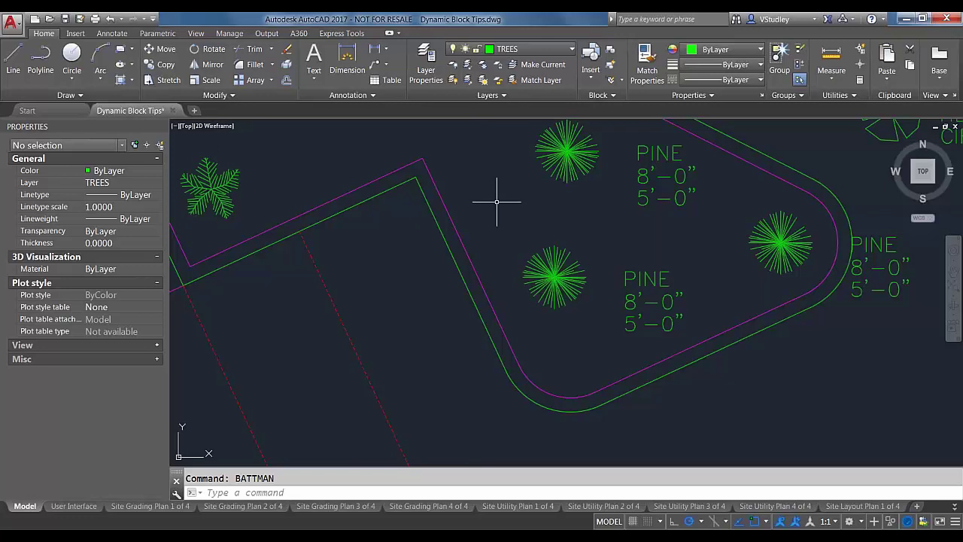
scroll(550, 329, "down", 2)
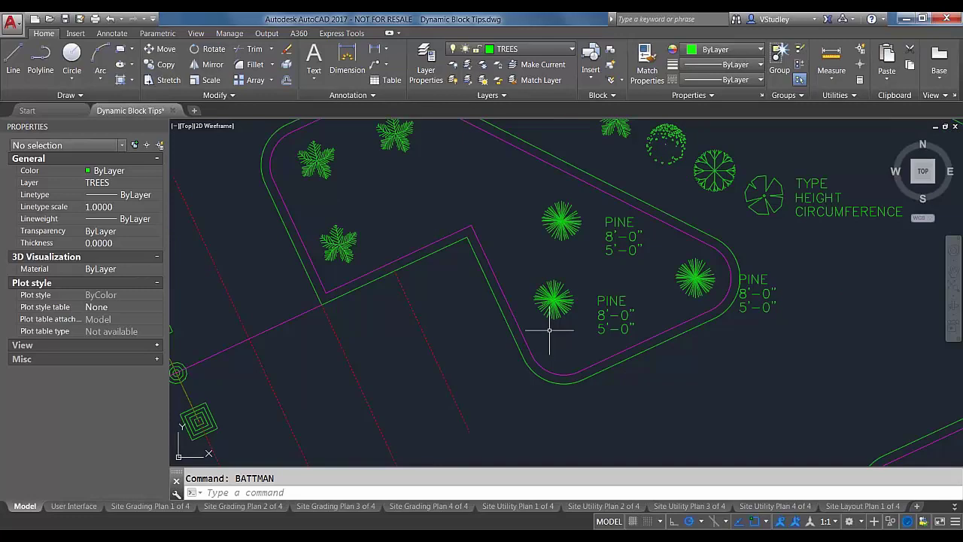
scroll(550, 329, "down", 4)
scroll(552, 326, "up", 1)
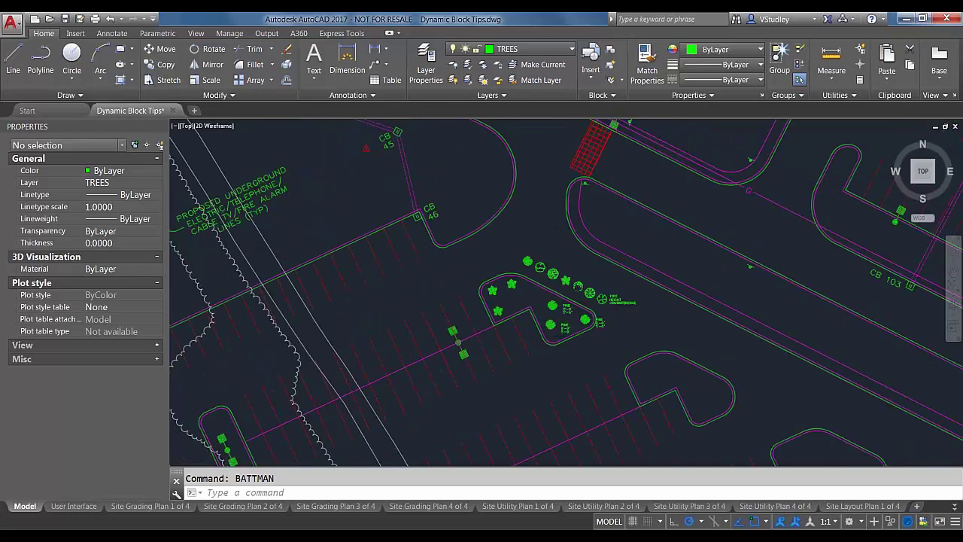
scroll(552, 327, "up", 2)
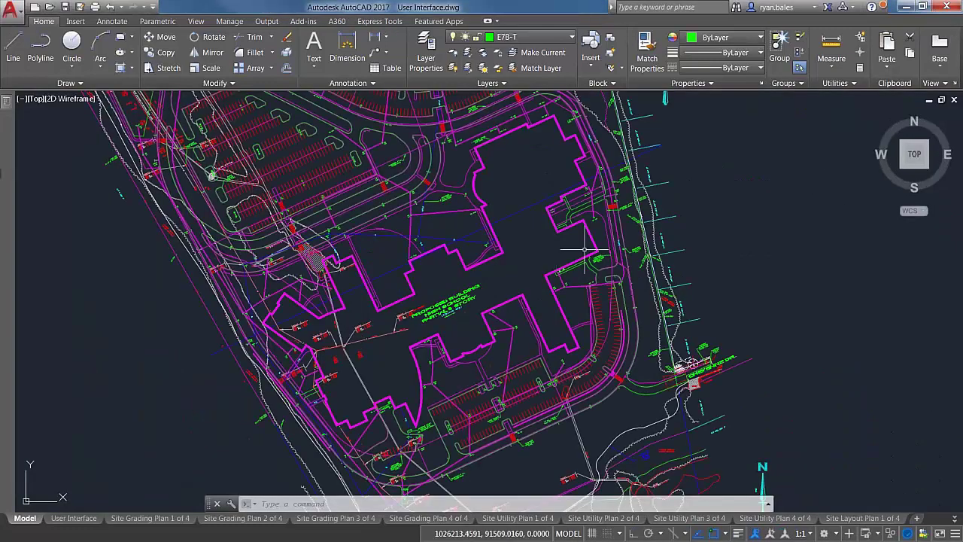
Select the lone tree block just east of Sanborn Drive and display its properties
scroll(733, 193, "down", 5)
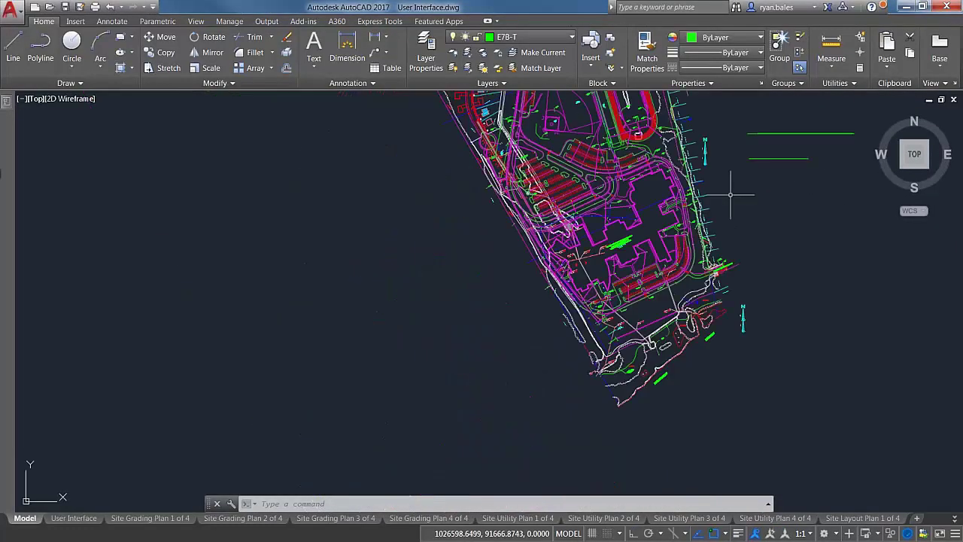
scroll(671, 402, "up", 3)
scroll(625, 283, "up", 3)
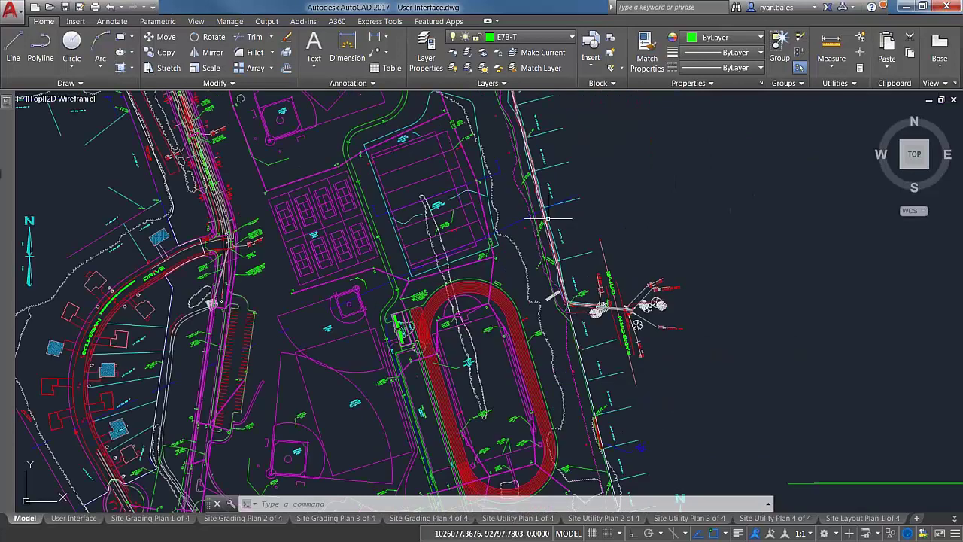
middle_click_drag(581, 243, 689, 346)
middle_click_drag(750, 194, 629, 118)
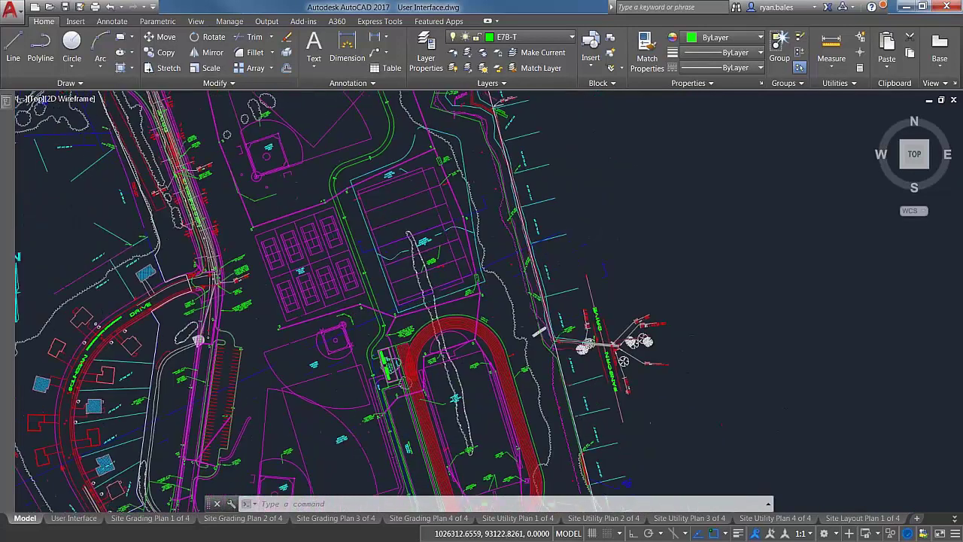
scroll(632, 151, "down", 2)
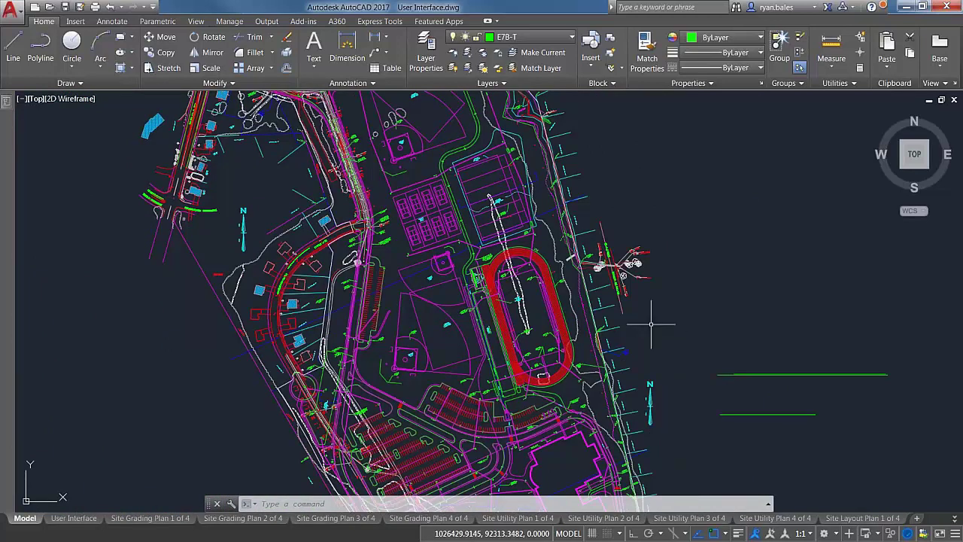
scroll(602, 265, "up", 6)
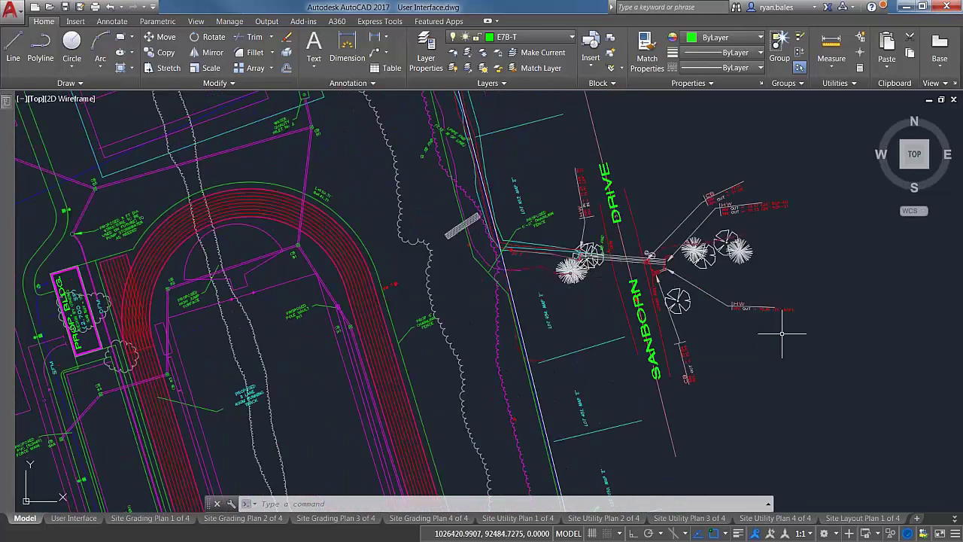
middle_click_drag(782, 333, 683, 261)
left_click(580, 226)
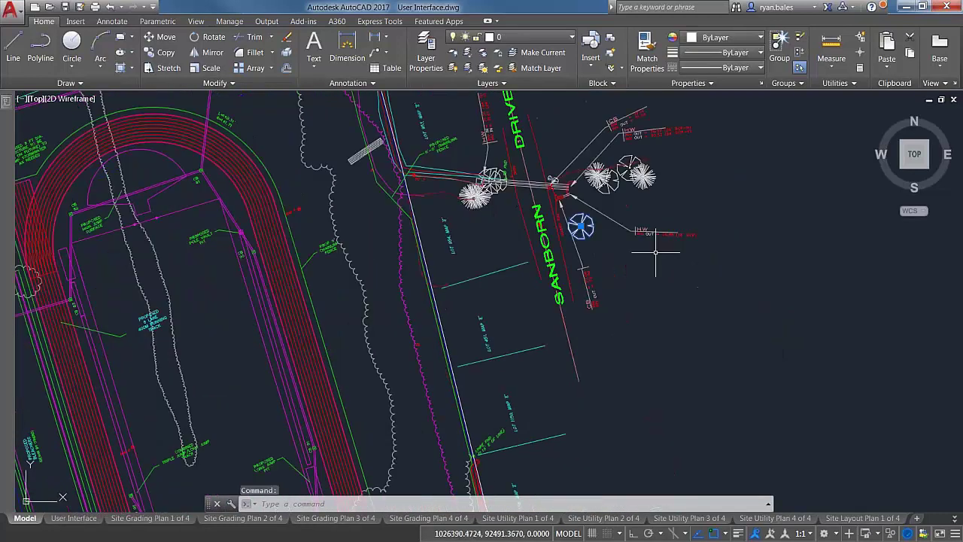
right_click(655, 221)
left_click(690, 524)
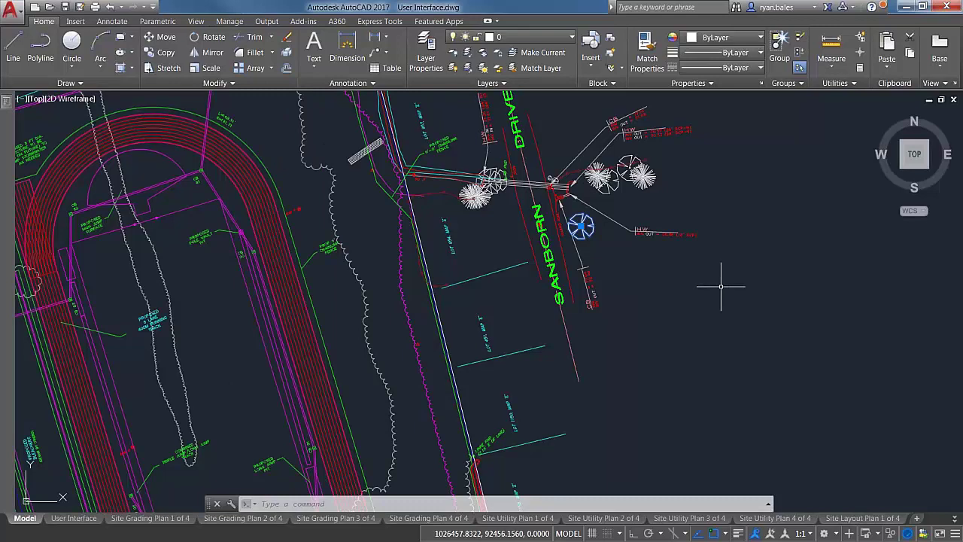
Override the color of the tree block beside the guard rail with red 237,31,36
key("Escape")
middle_click_drag(650, 326, 697, 329)
scroll(661, 239, "up", 2)
scroll(661, 239, "up", 4)
left_click(531, 342)
left_click(519, 164)
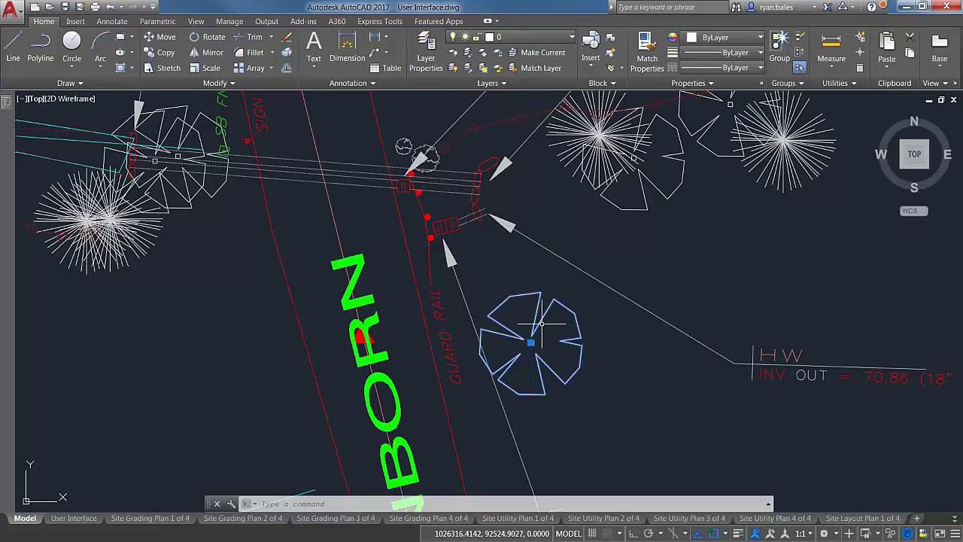
left_click(735, 38)
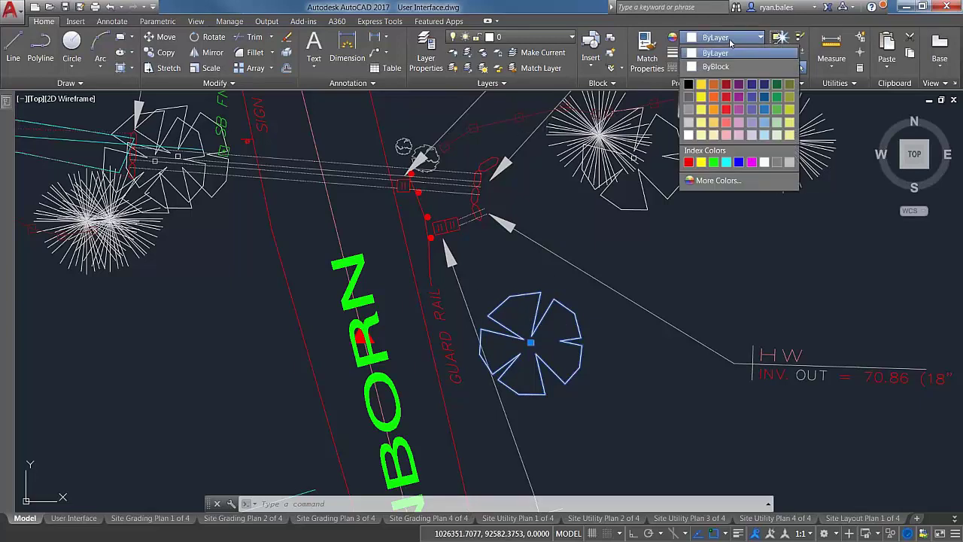
left_click(726, 109)
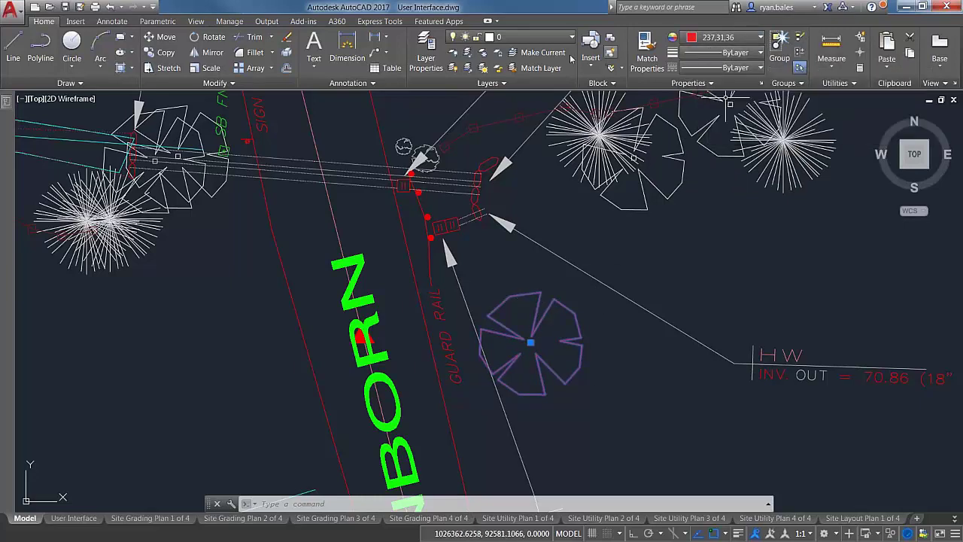
Move the tree block to the BUILDING layer, set its color to ByLayer, and deselect it
left_click(545, 37)
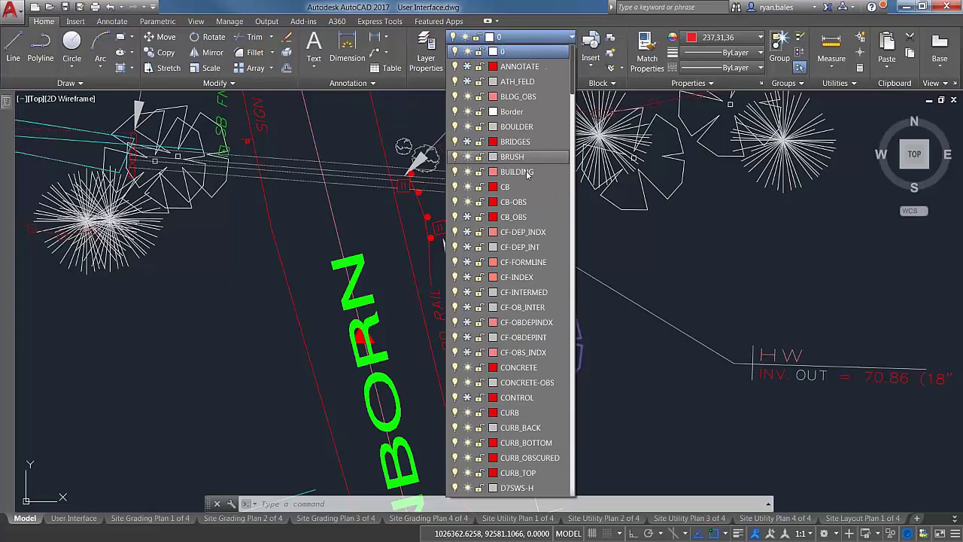
left_click(527, 172)
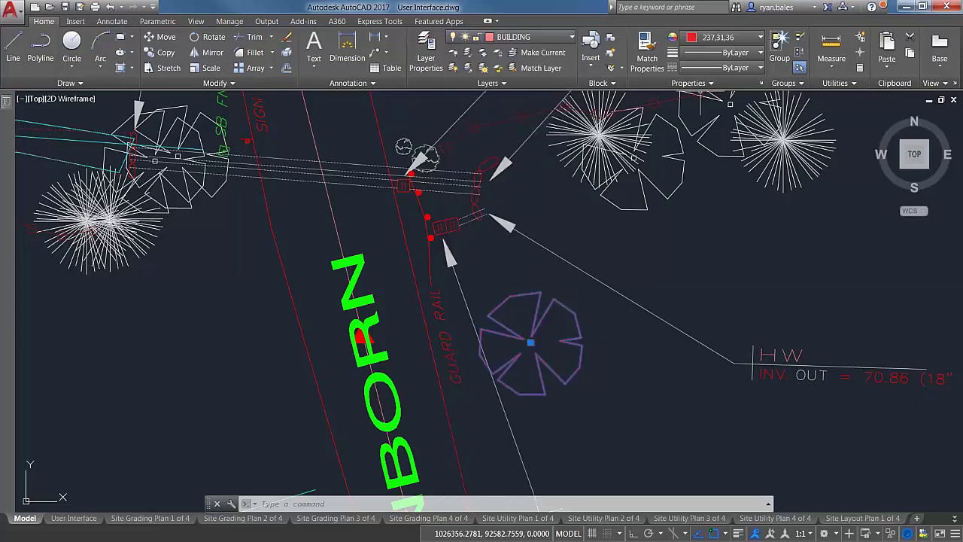
left_click(719, 44)
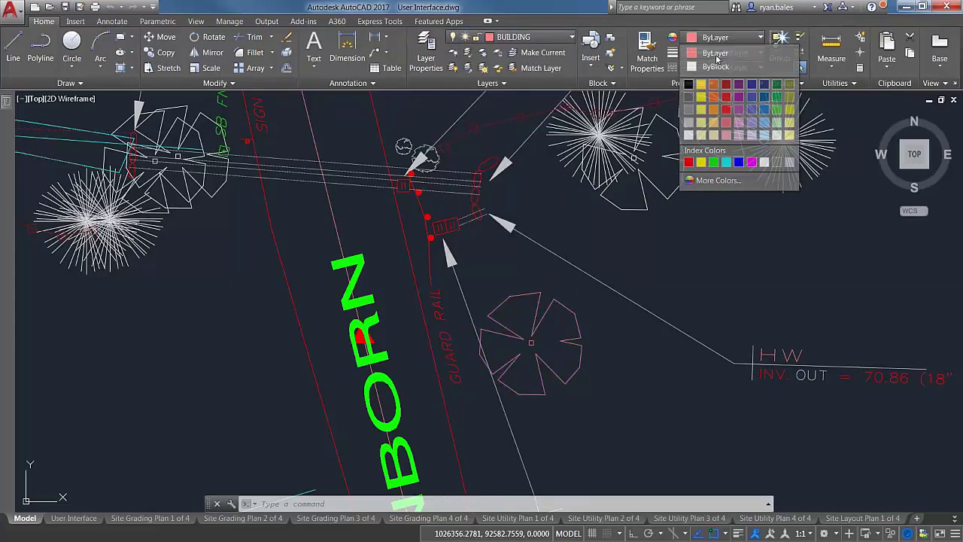
left_click(715, 50)
left_click(554, 369)
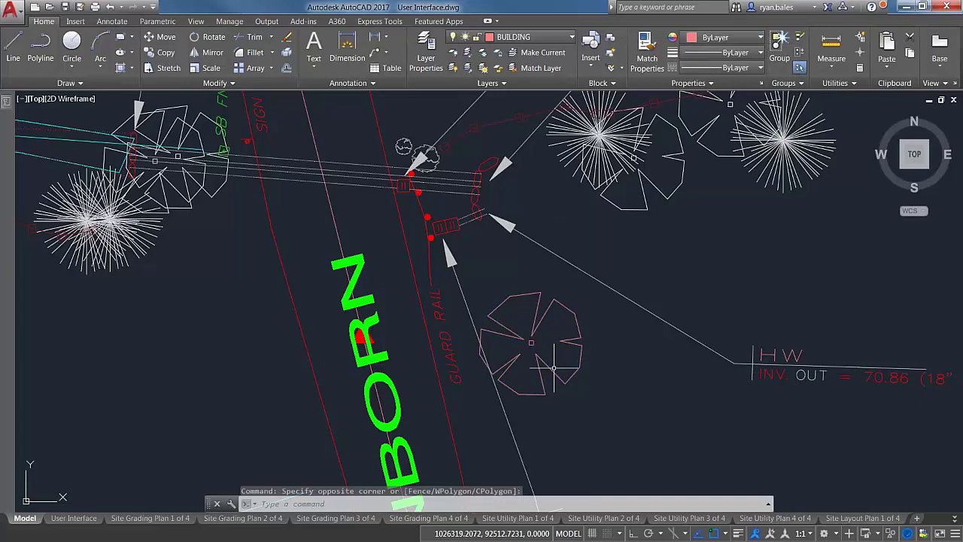
key("Escape")
Open the tree block in the Block Editor and display the properties of all its polylines
left_click(515, 344)
right_click(515, 340)
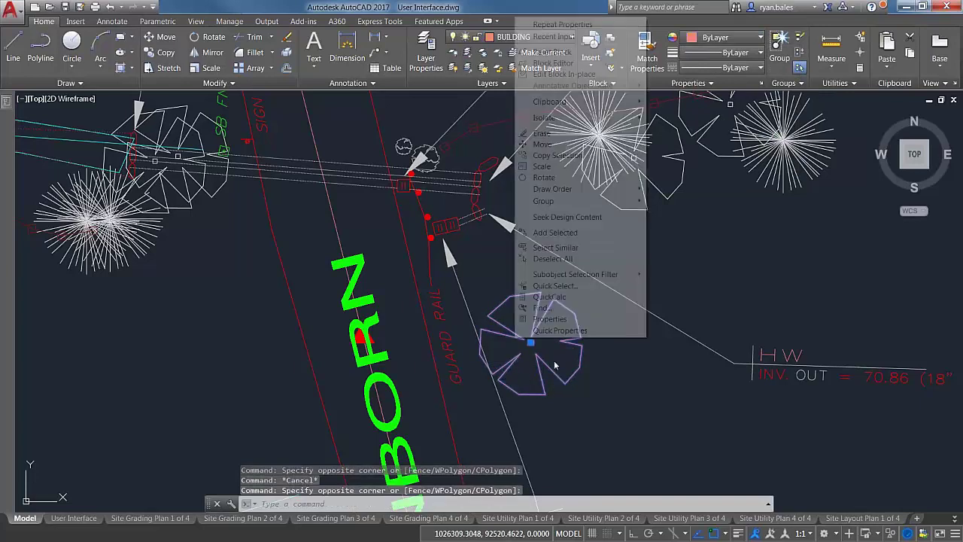
left_click(579, 63)
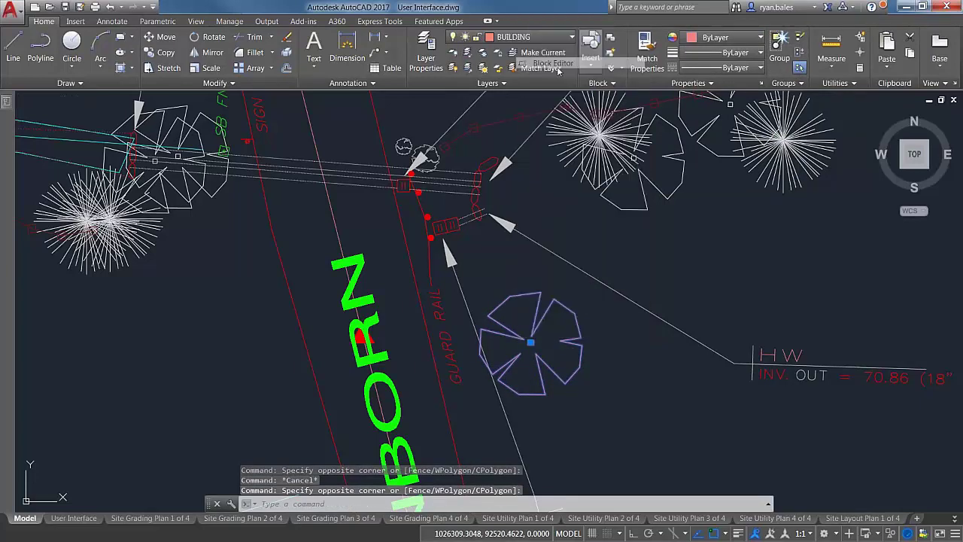
left_click(700, 136)
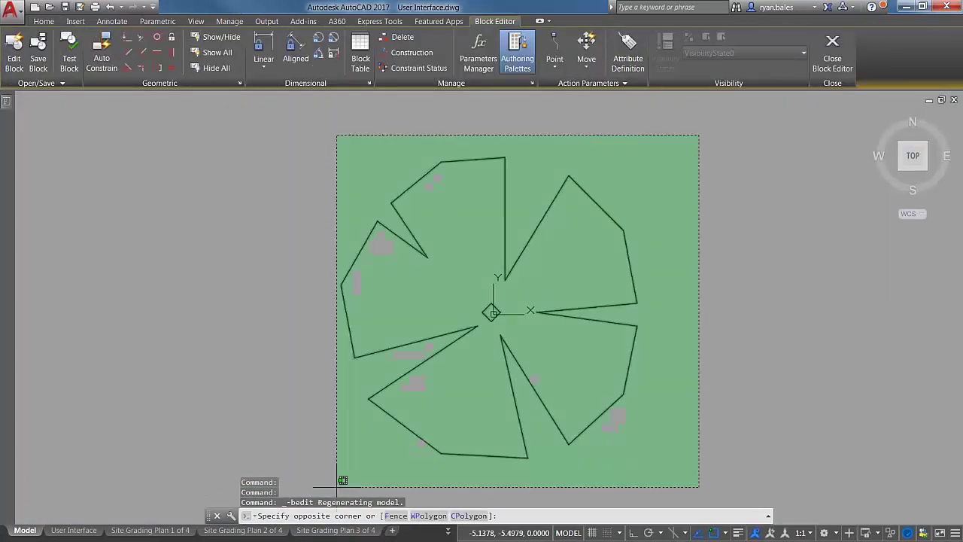
left_click(204, 487)
right_click(248, 402)
left_click(282, 388)
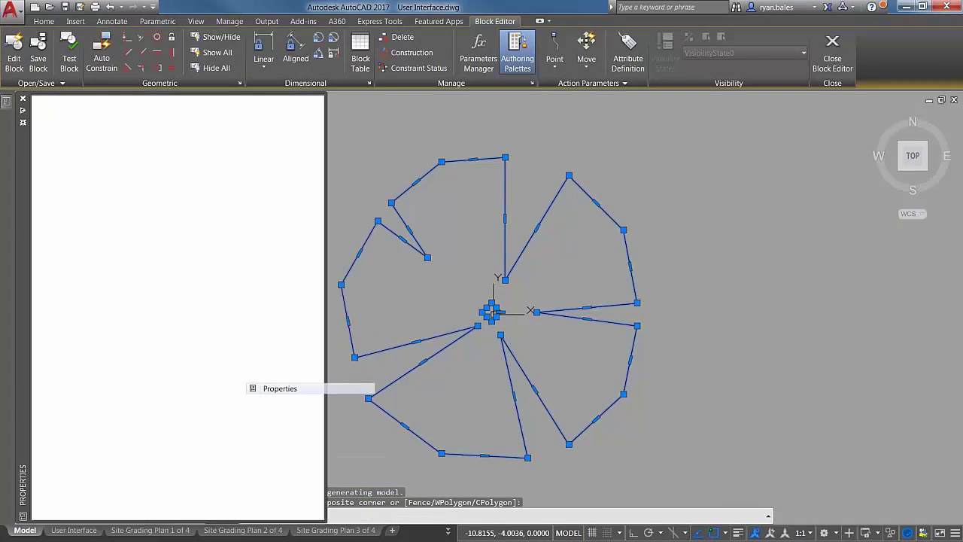
Set the polylines' color, linetype and lineweight to ByLayer, and close the Block Editor with the changes saved
left_click(221, 143)
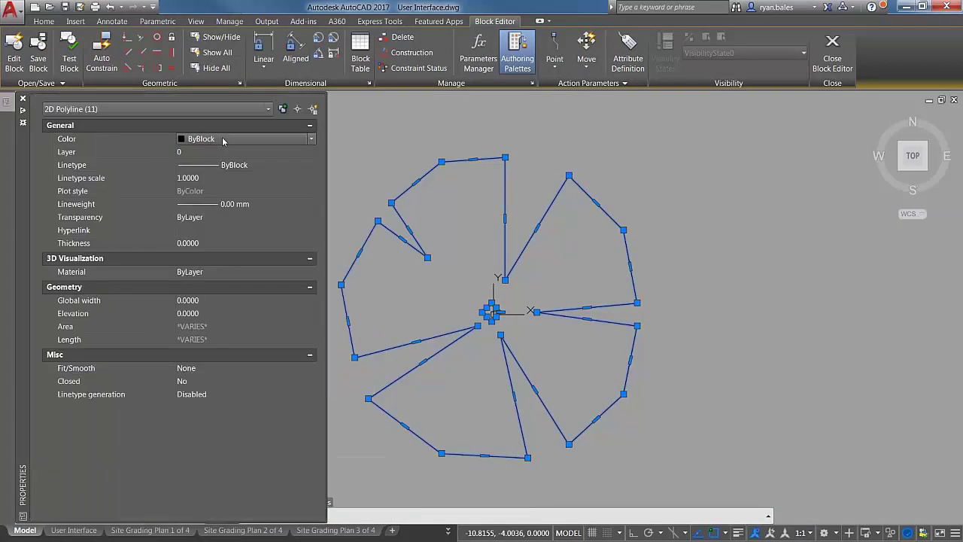
left_click(220, 139)
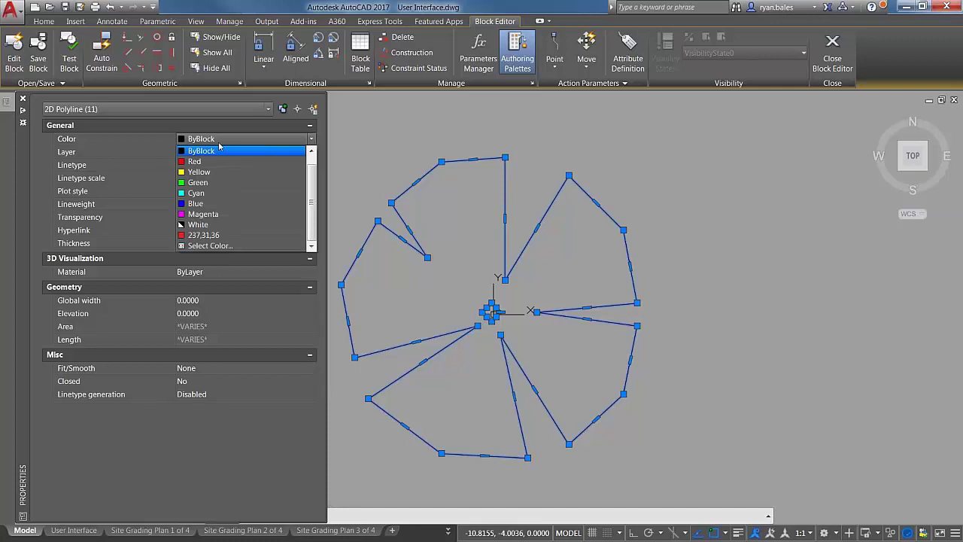
scroll(215, 155, "up", 1)
left_click(215, 151)
left_click(216, 165)
left_click(217, 166)
scroll(224, 183, "up", 1)
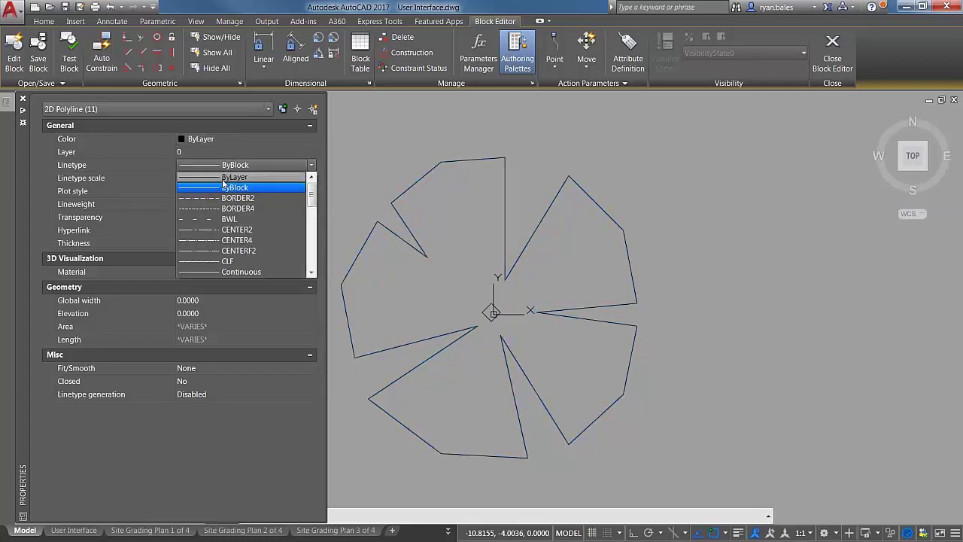
left_click(223, 178)
left_click(247, 204)
left_click(243, 205)
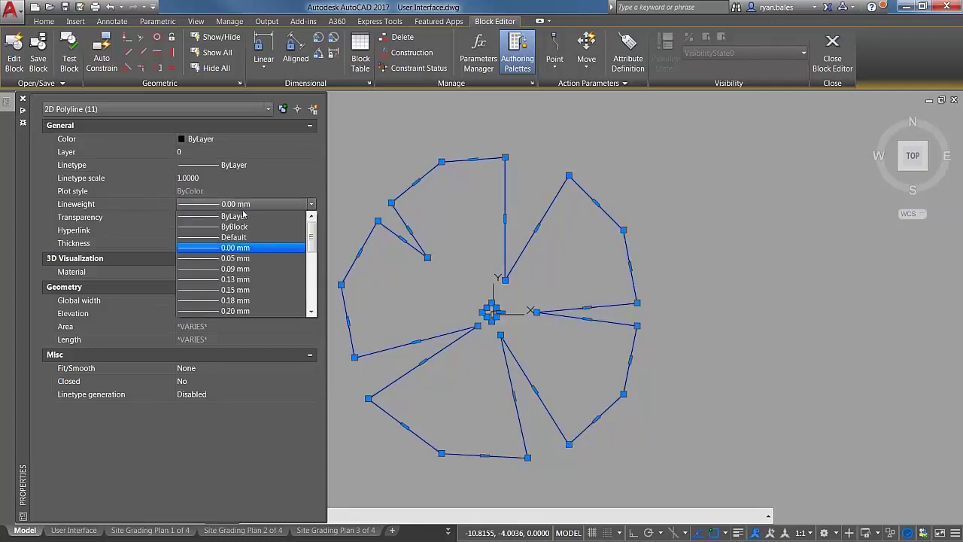
left_click(241, 216)
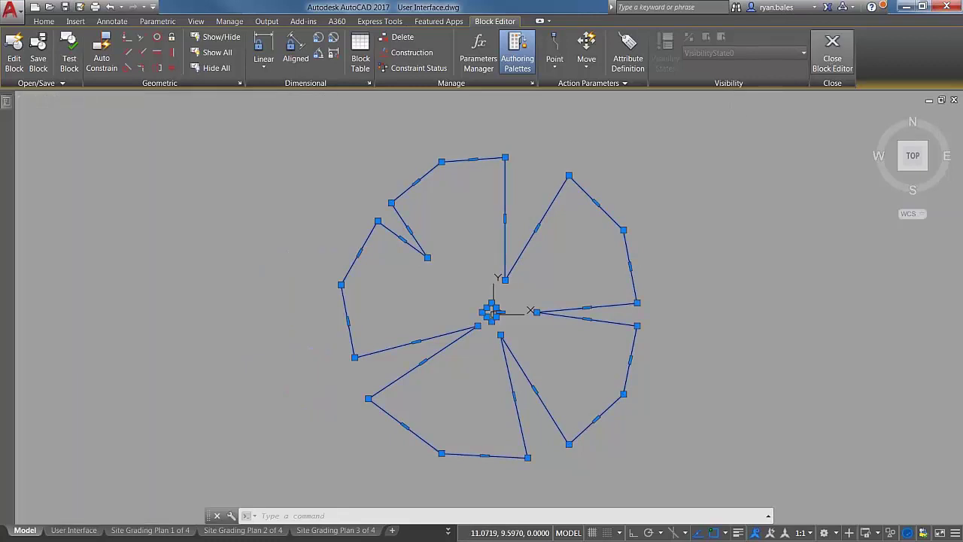
left_click(831, 59)
left_click(561, 252)
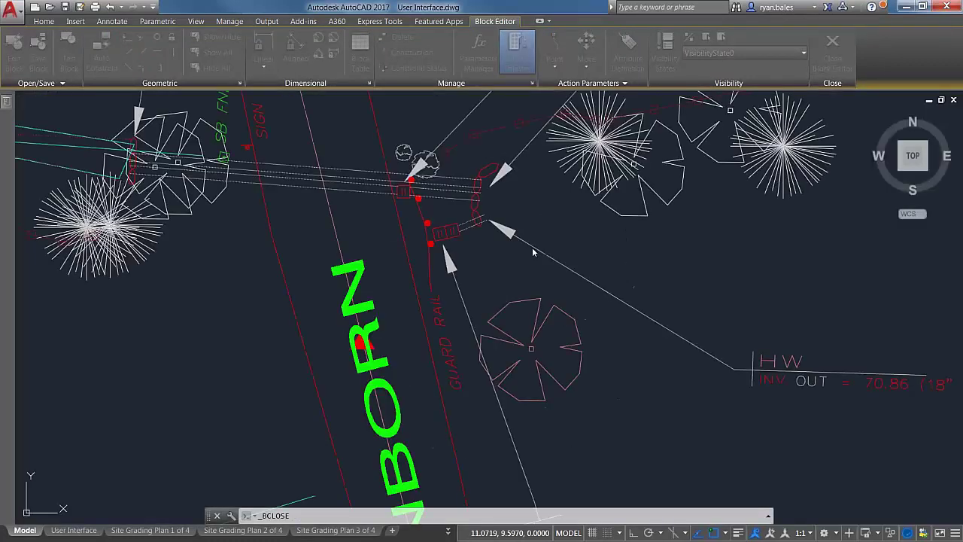
Move the tree block to layer 0 and override its color with orange 248,153,30
left_click(578, 329)
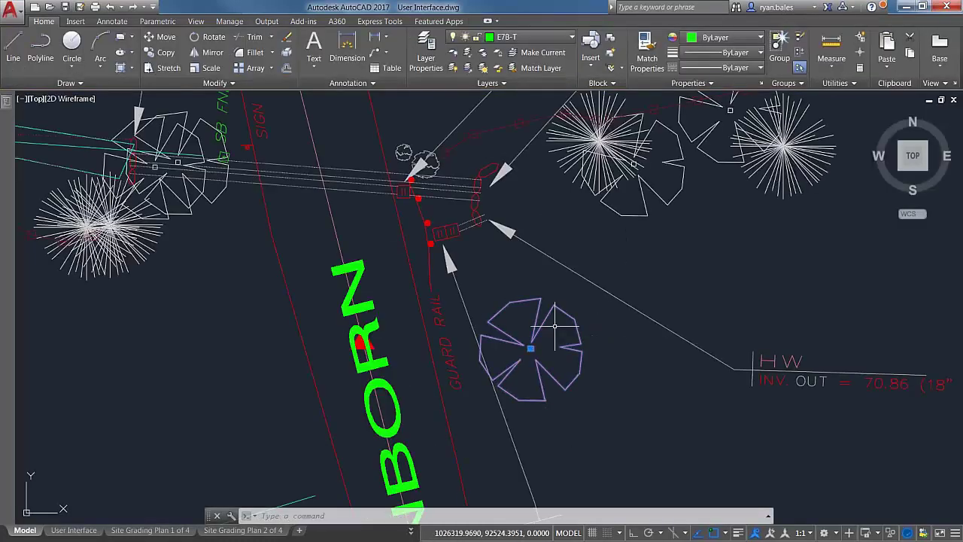
left_click(548, 38)
left_click(535, 52)
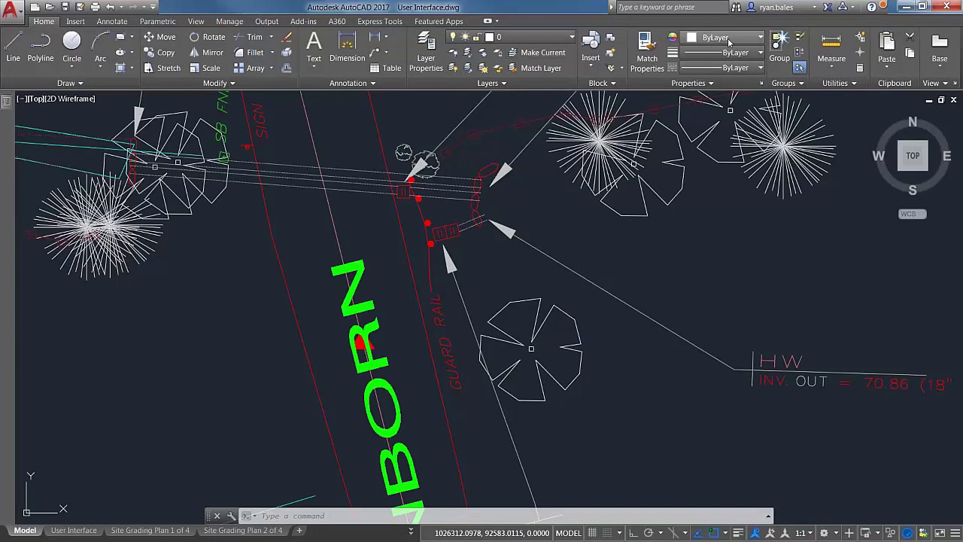
left_click(728, 38)
key("Escape")
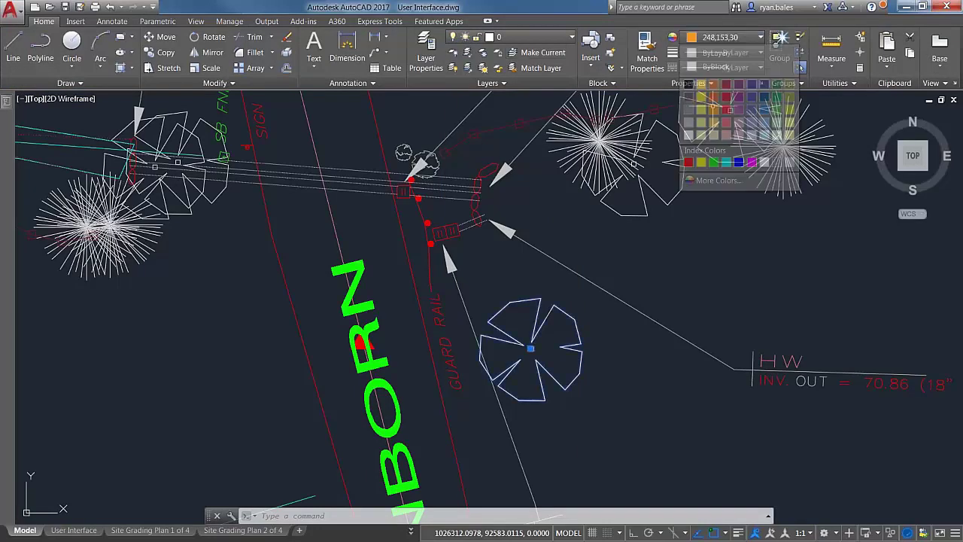
key("Escape")
Examine the tree block's general properties, checking its color against its layer, linetype and lineweight settings
scroll(542, 353, "up", 6)
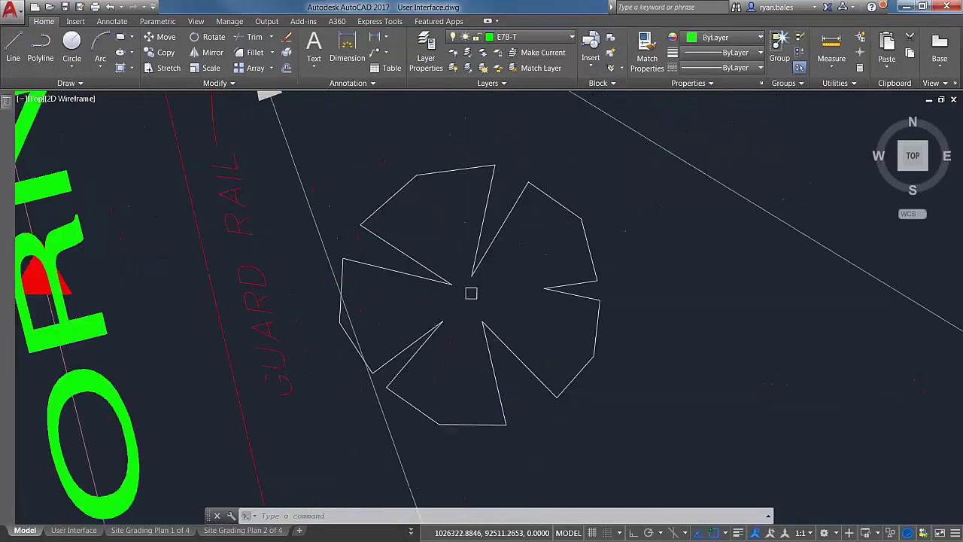
middle_click_drag(452, 271, 489, 341)
left_click(625, 204)
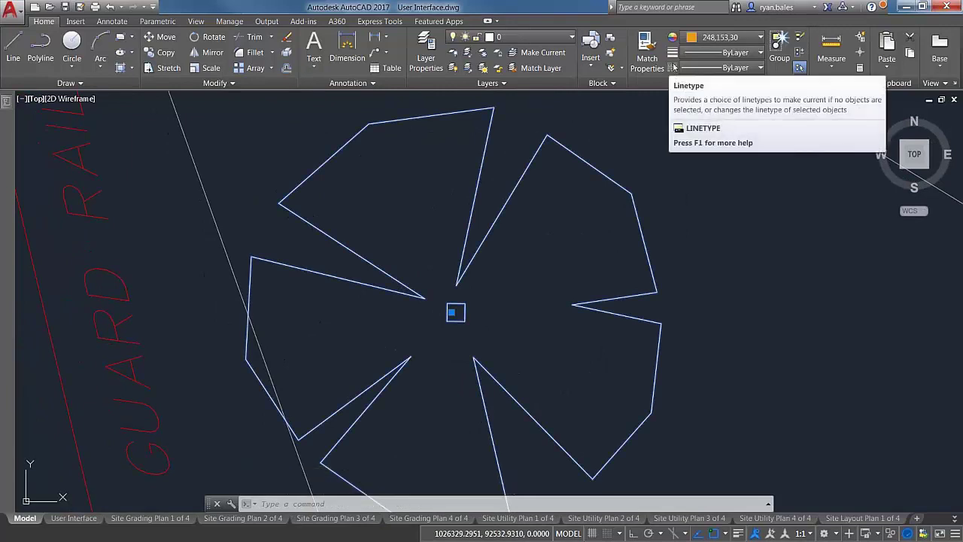
key("Escape")
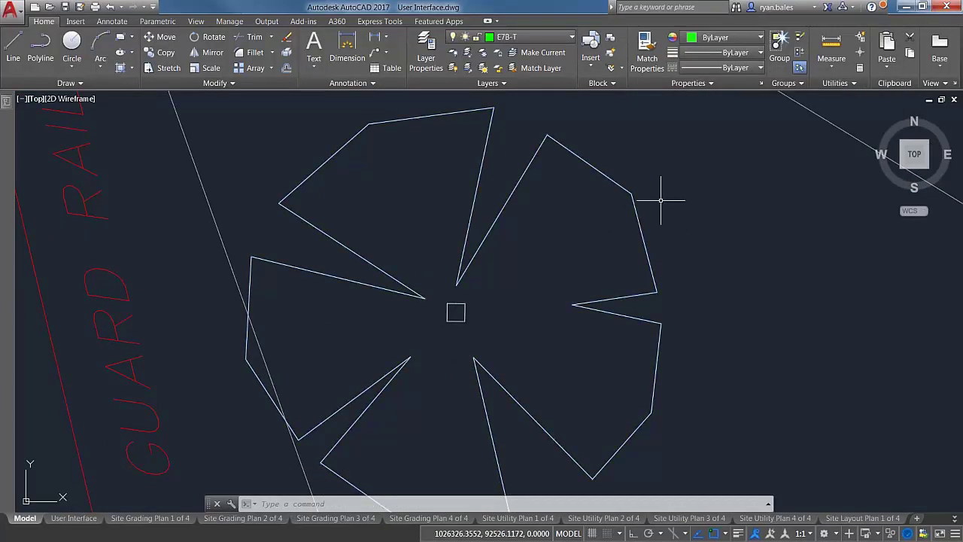
left_click(661, 200)
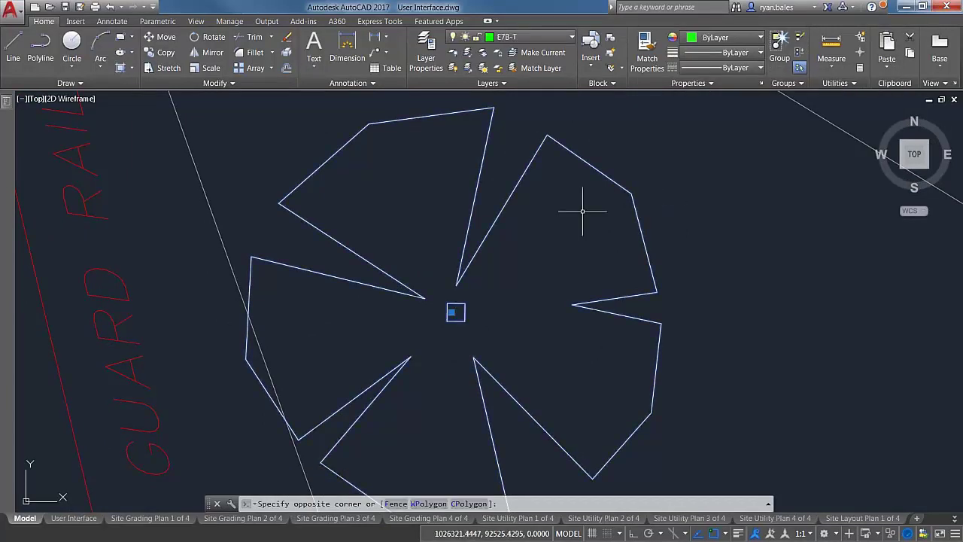
left_click(581, 209)
right_click(581, 213)
left_click(602, 507)
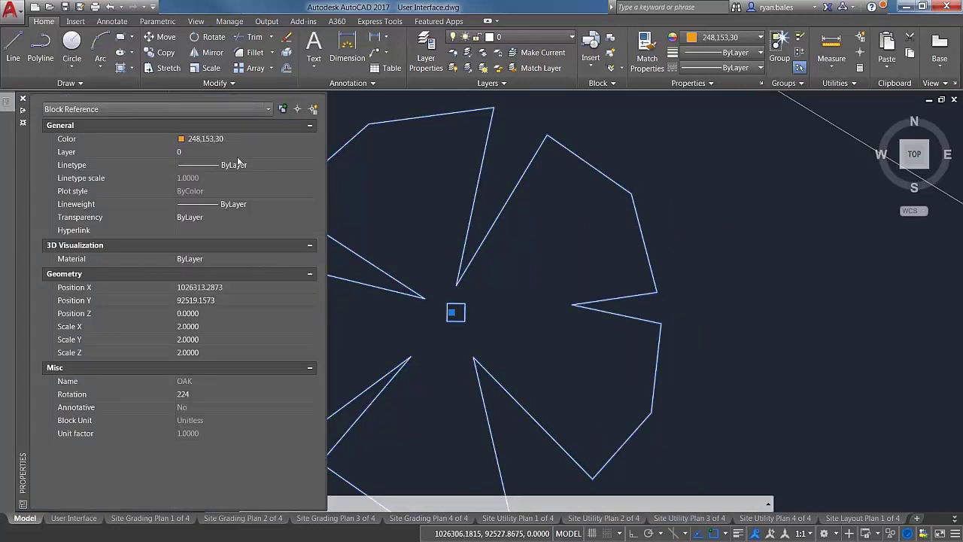
key("ctrl+1")
Open the OAK block in the Block Editor and select all its polylines to display their properties
type("be")
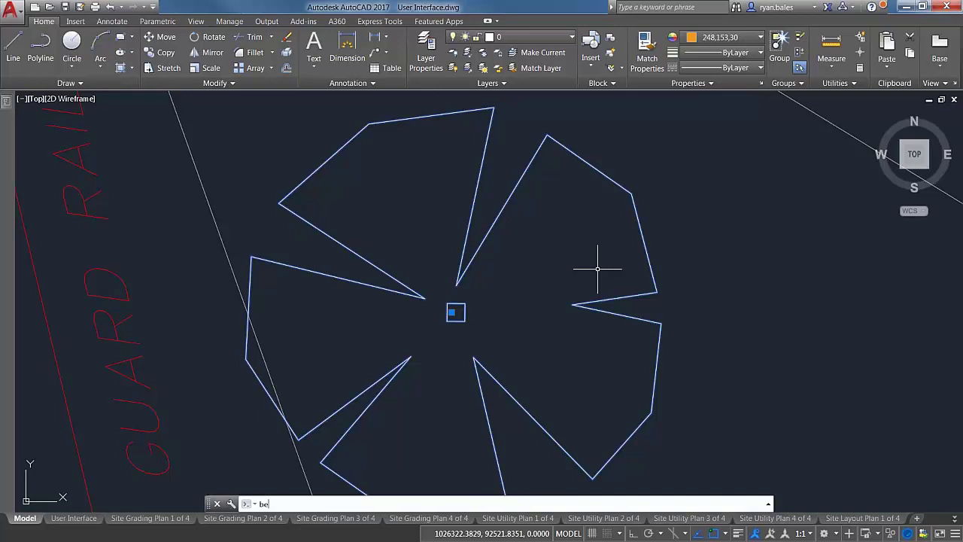
key("Return")
left_click(484, 365)
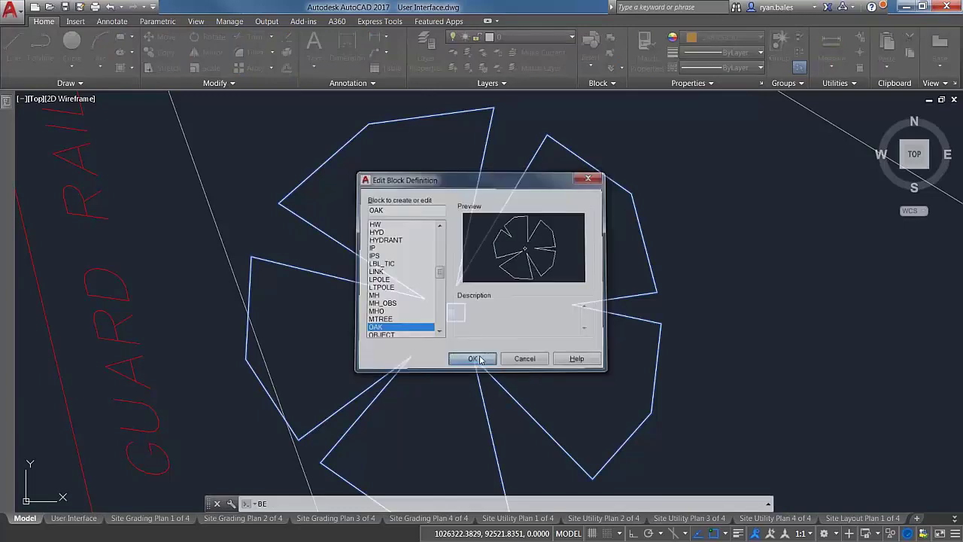
left_click(276, 106)
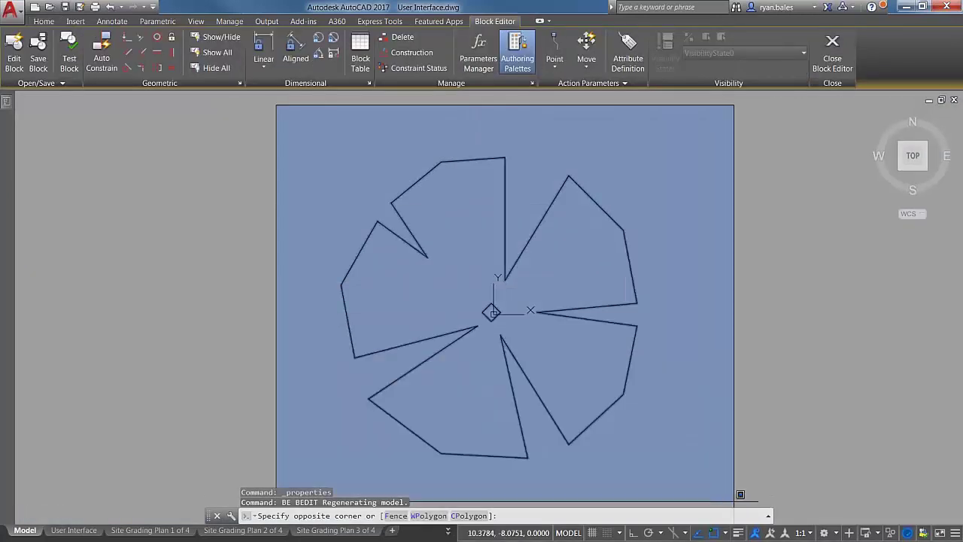
left_click(741, 495)
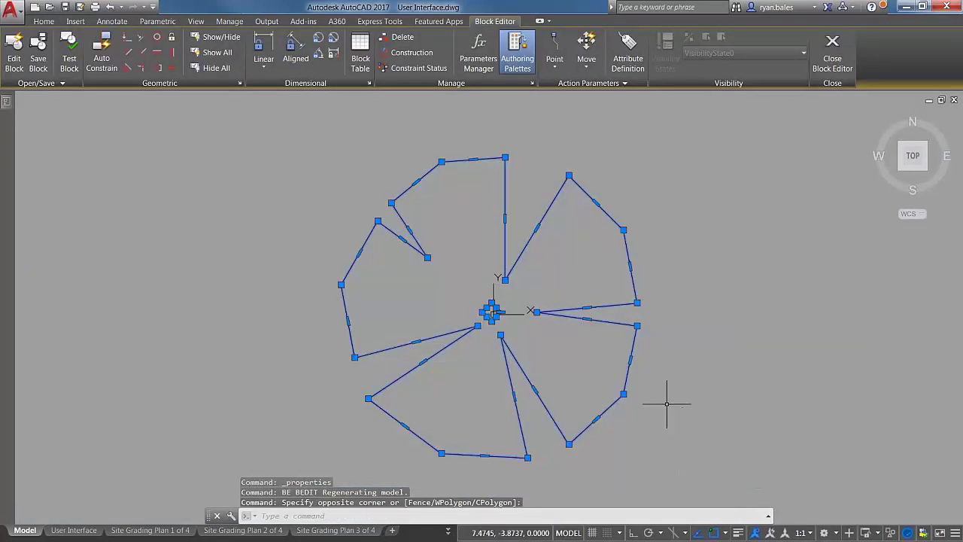
mouse_move(7, 113)
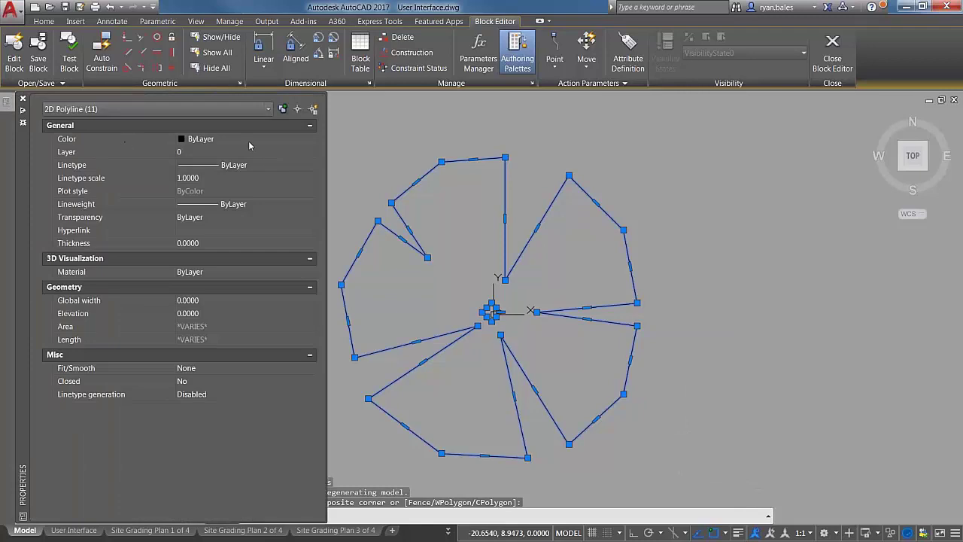
Set the OAK block polylines' color, linetype and lineweight to ByBlock, and close the Block Editor with the changes saved
left_click(248, 139)
left_click(249, 142)
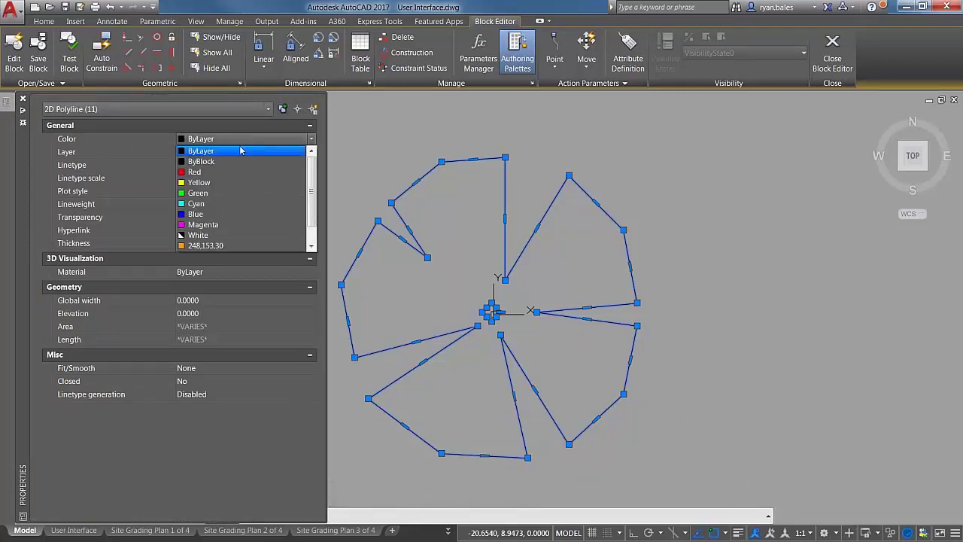
left_click(215, 164)
left_click(229, 178)
left_click(234, 165)
left_click(233, 188)
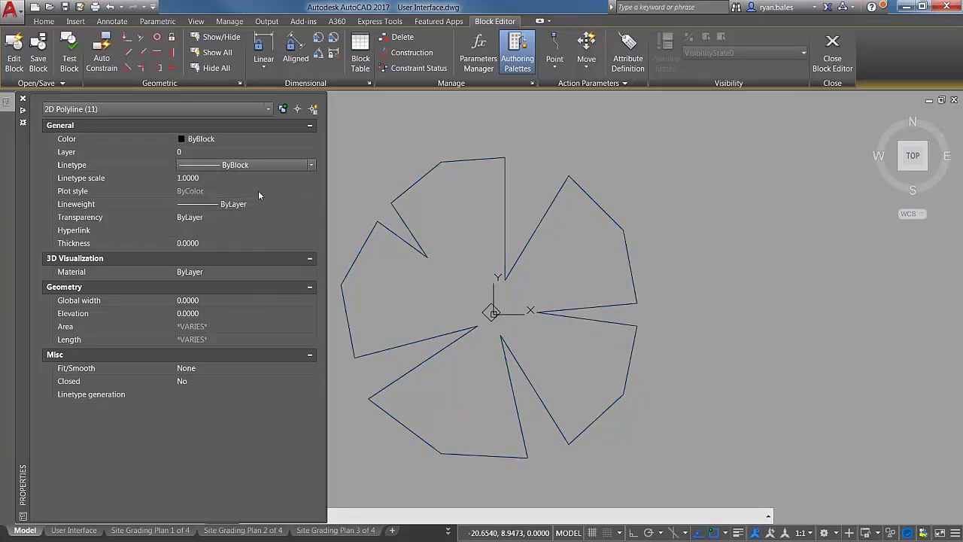
left_click(253, 208)
left_click(253, 210)
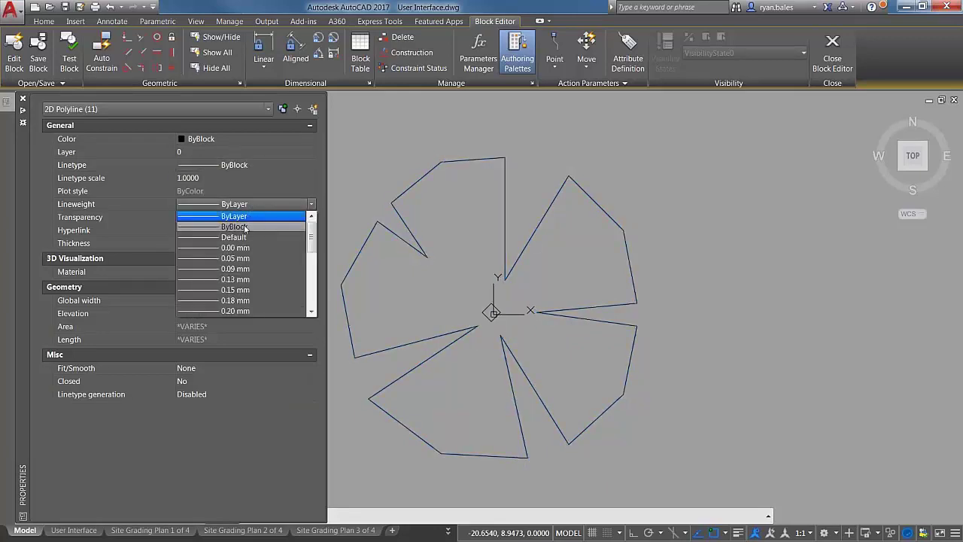
left_click(249, 215)
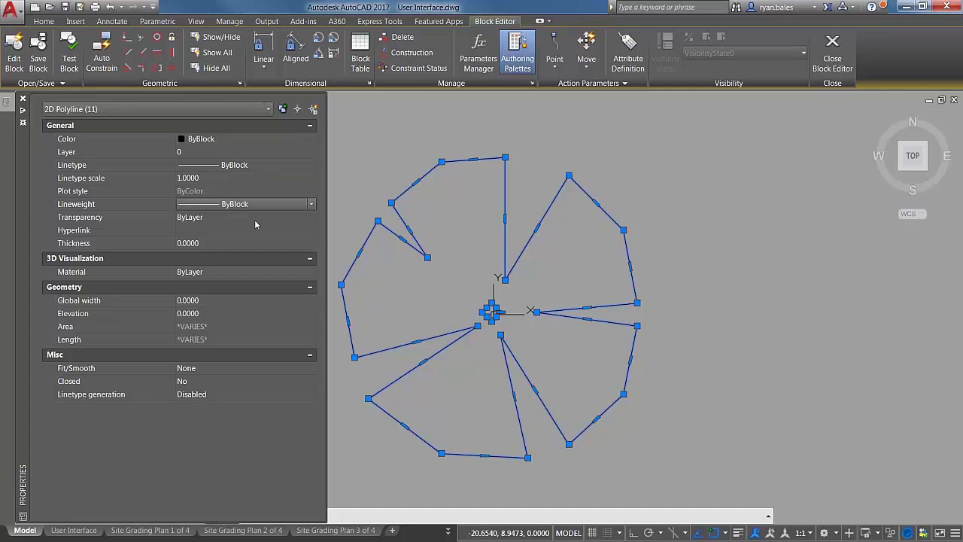
key("ctrl+1")
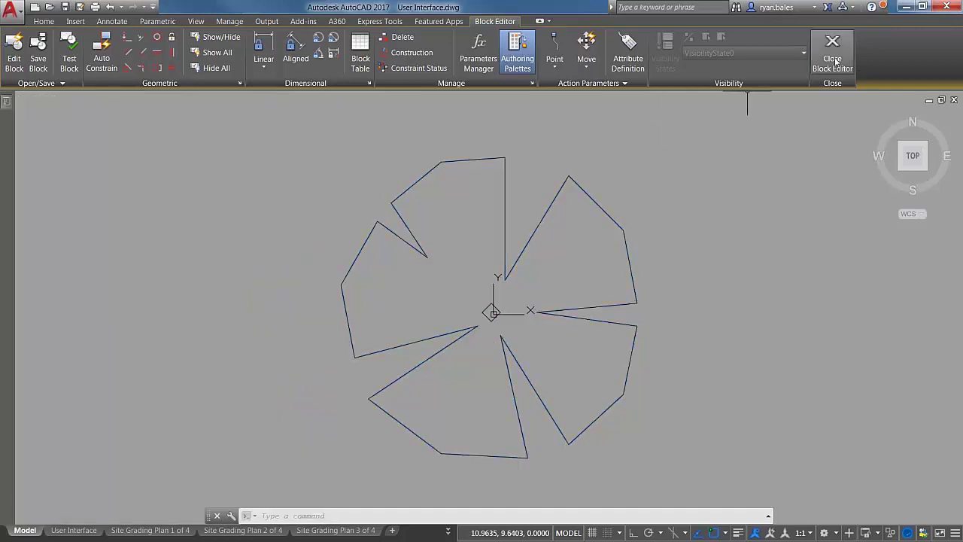
left_click(832, 58)
left_click(518, 253)
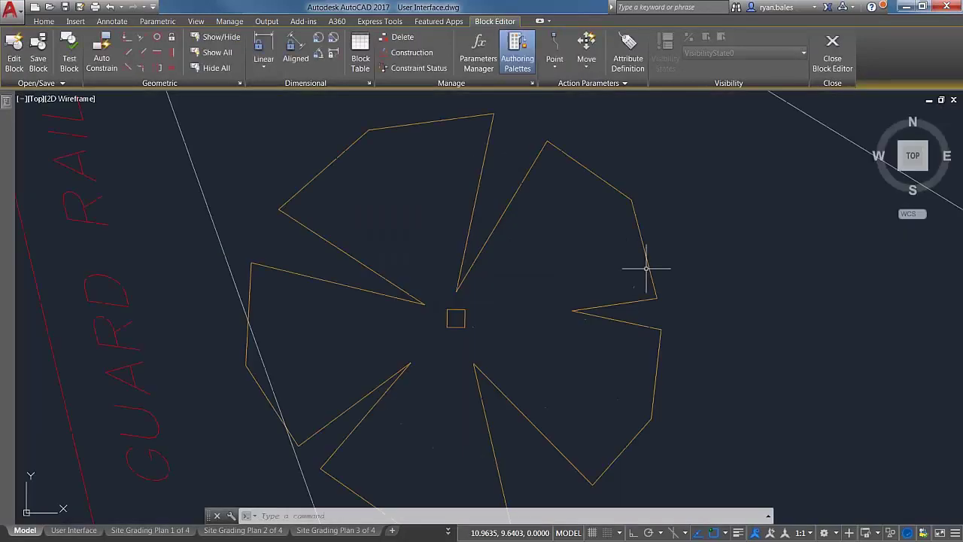
Move the tree block from layer 0 to the BUILDING layer
left_click(720, 275)
left_click(642, 256)
left_click(748, 68)
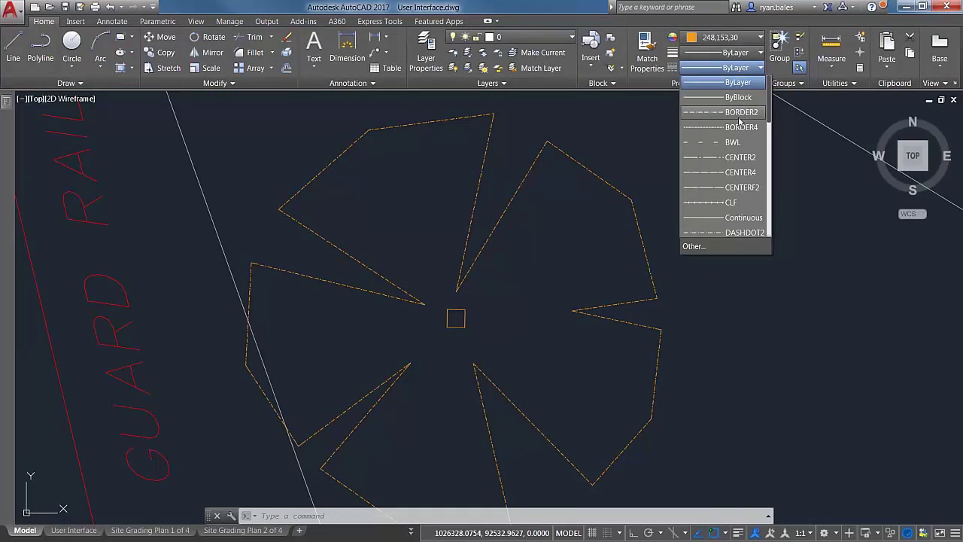
left_click(550, 38)
left_click(550, 38)
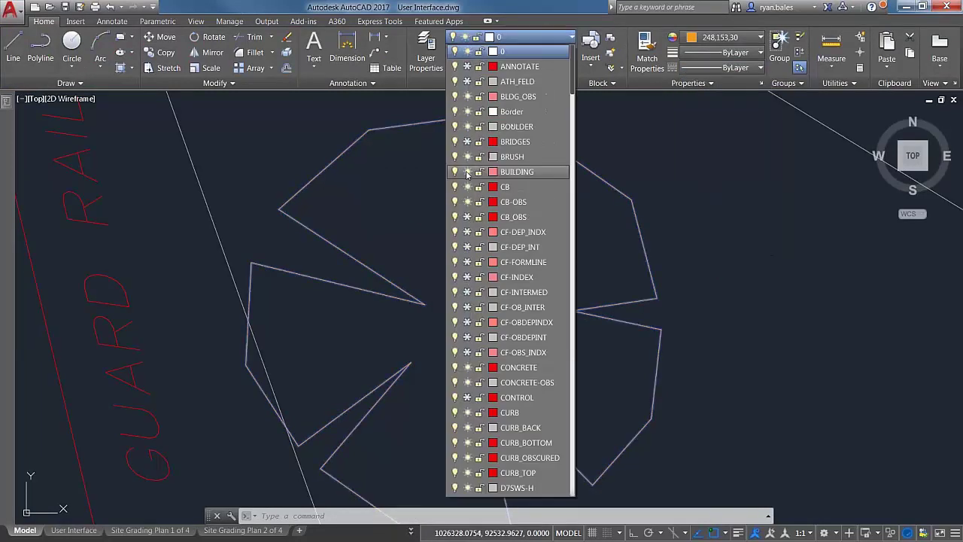
left_click(529, 172)
key("Escape")
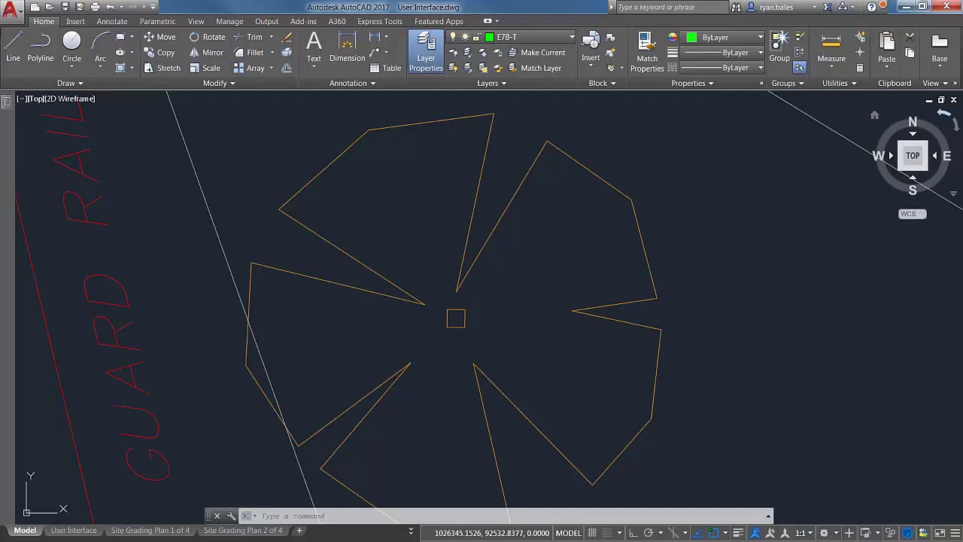
Set the BUILDING layer's linetype to CENTER2 in the layer properties
mouse_move(7, 113)
left_click_drag(7, 113, 155, 176)
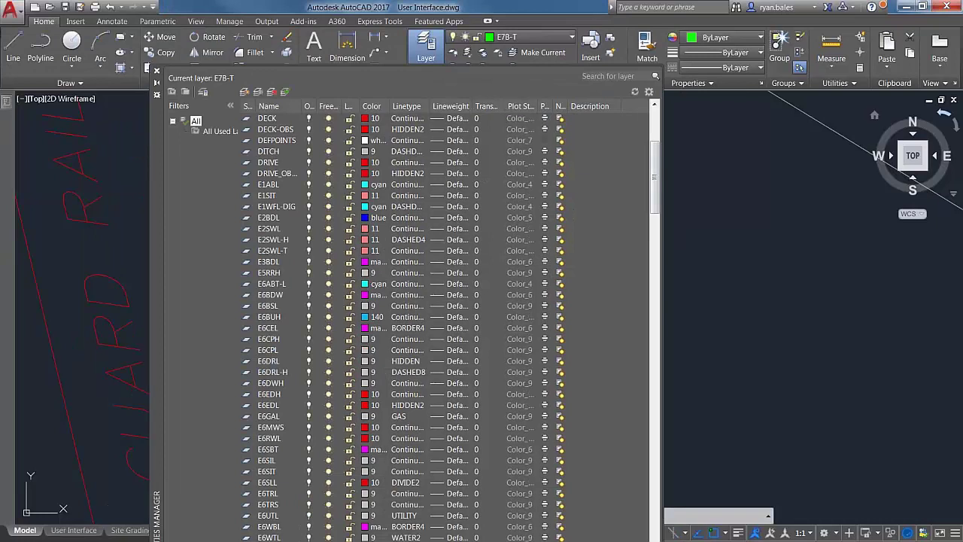
scroll(276, 154, "up", 6)
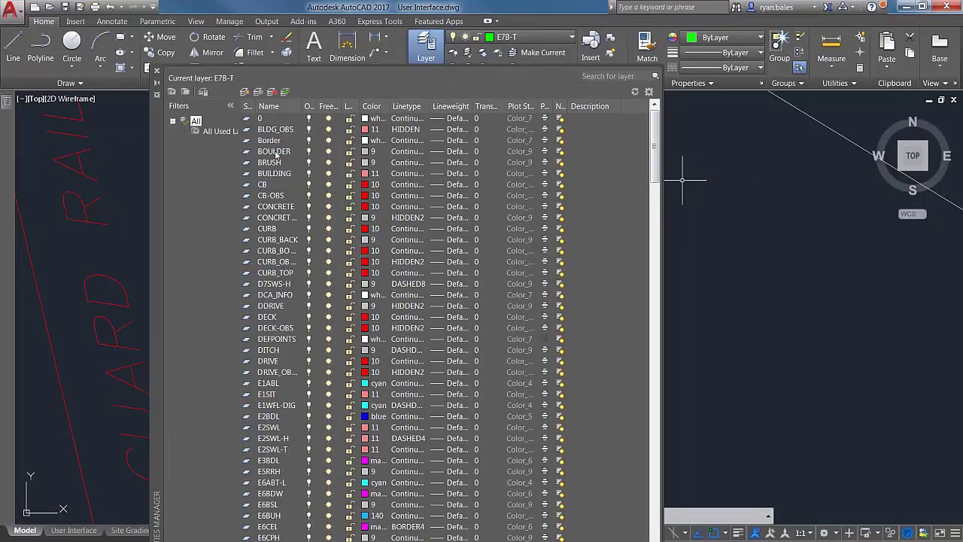
left_click(283, 173)
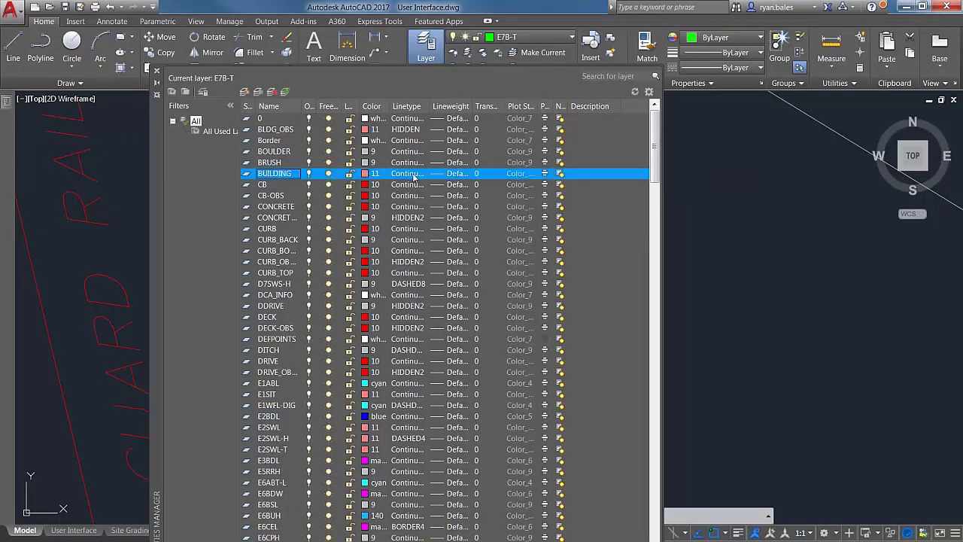
left_click(413, 175)
left_click(444, 263)
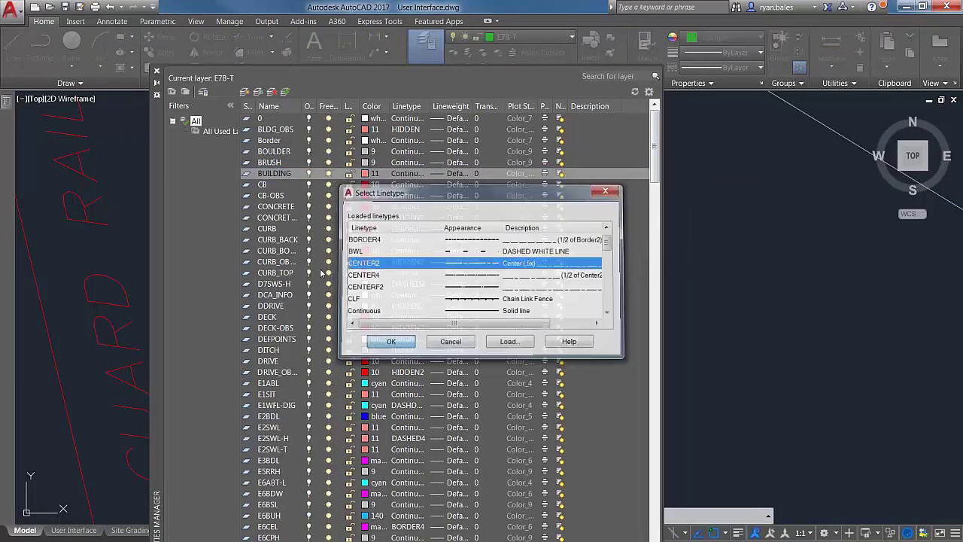
key("Return")
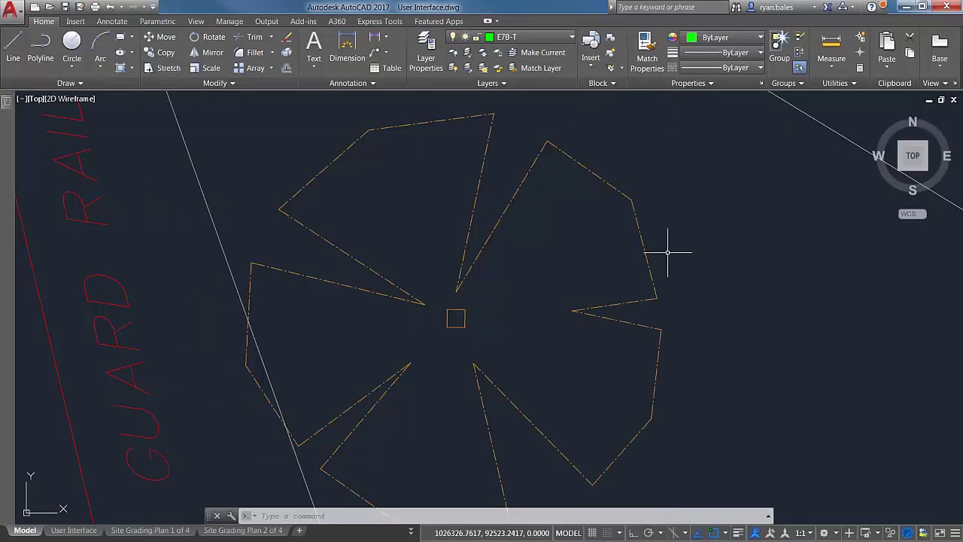
Set the tree block's color to ByLayer, review the layer list, and clear the selection
left_click(668, 253)
left_click(548, 204)
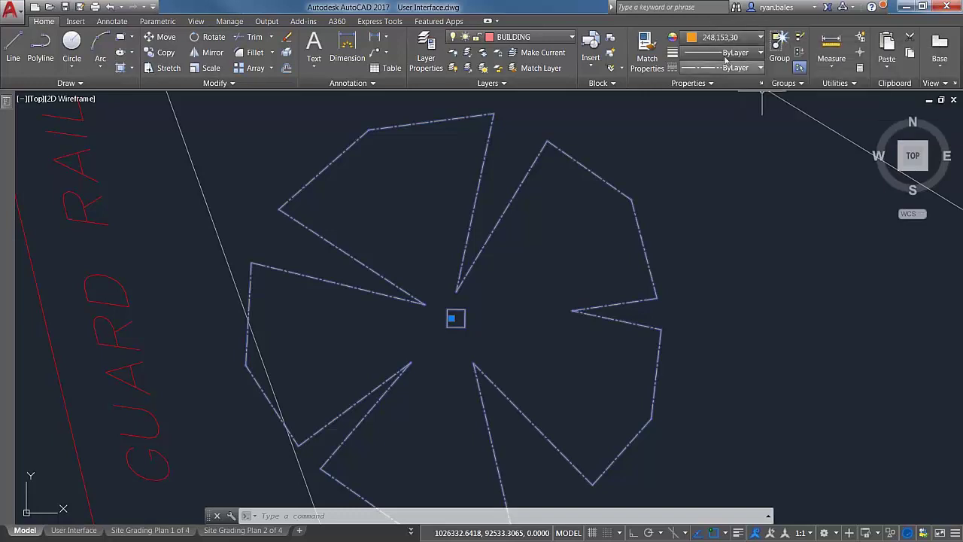
left_click(726, 37)
key("Escape")
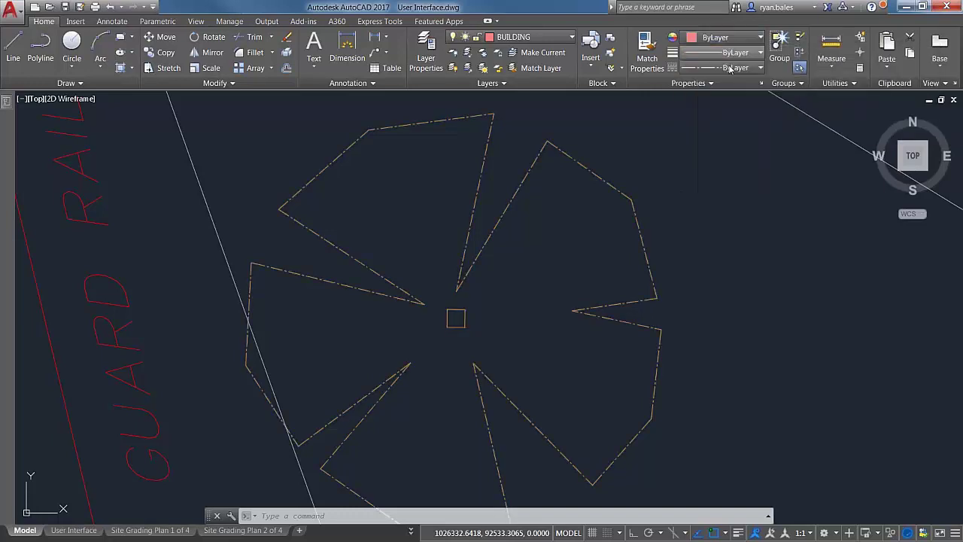
left_click(527, 37)
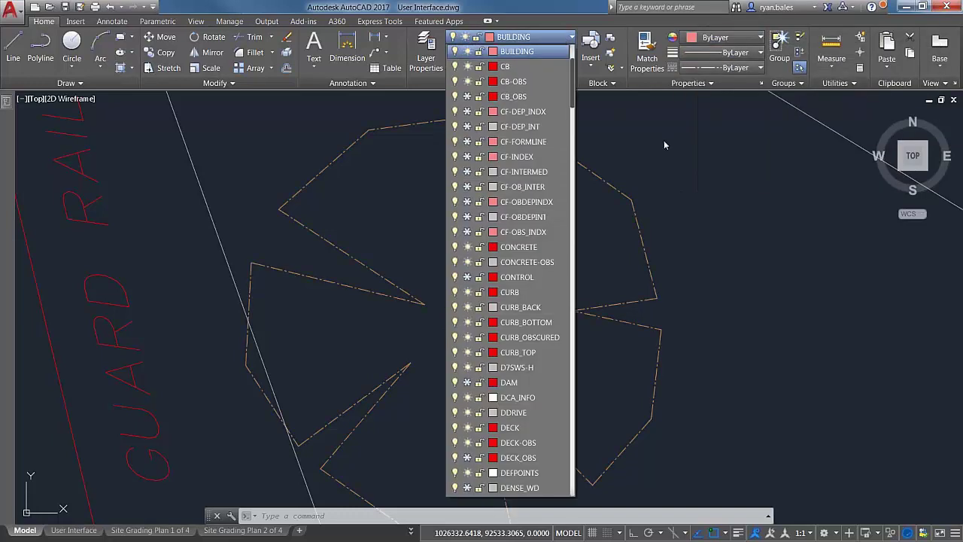
left_click(665, 140)
left_click(678, 169)
key("Escape")
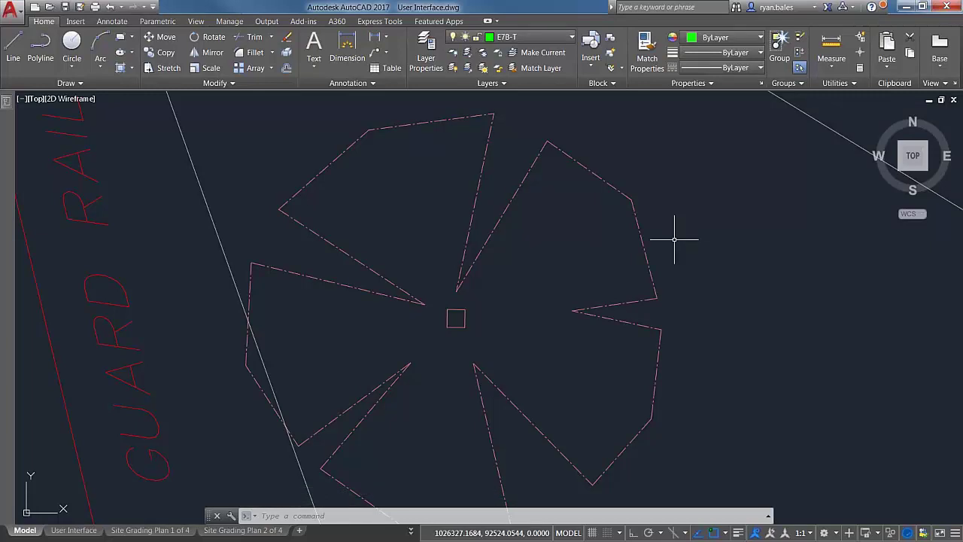
Display the tree block's properties and check its block name
left_click(677, 242)
left_click(596, 222)
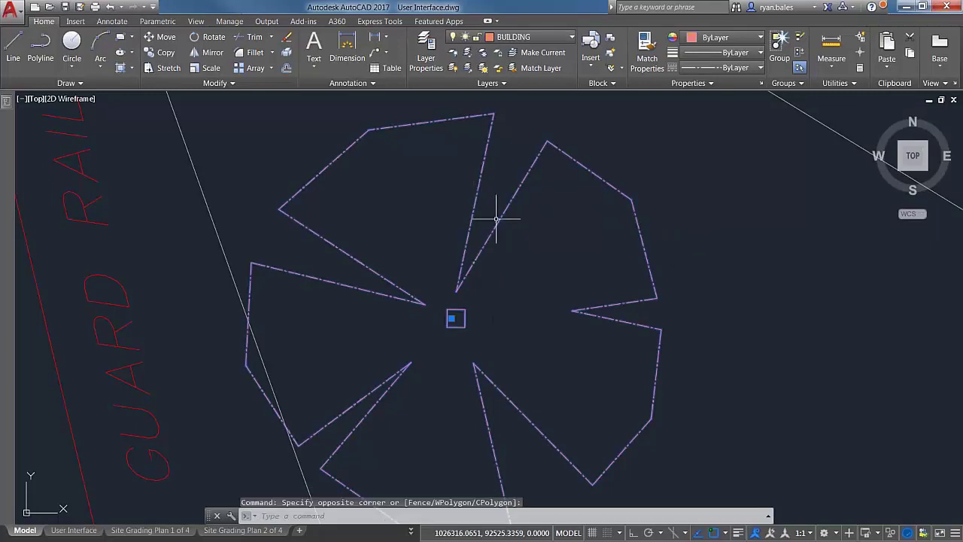
right_click(504, 222)
left_click(540, 523)
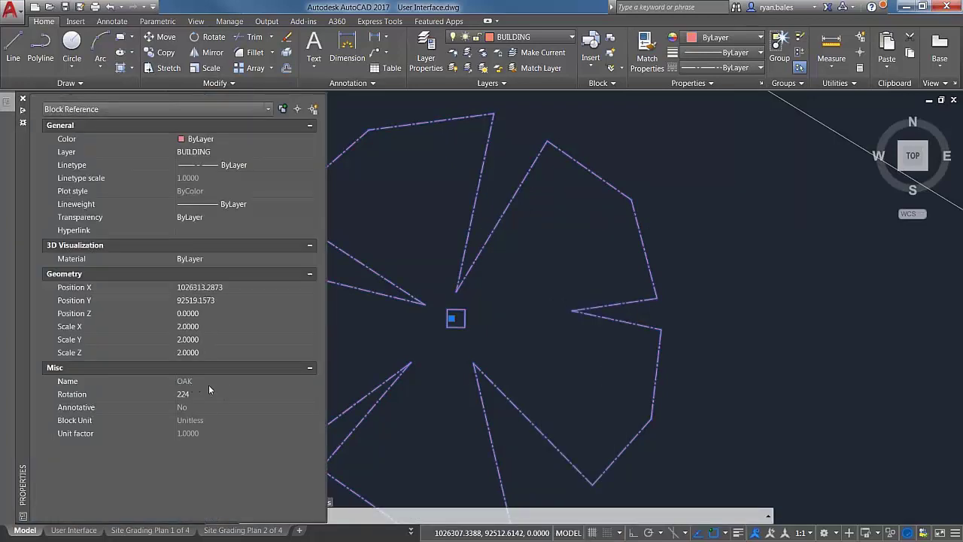
key("Escape")
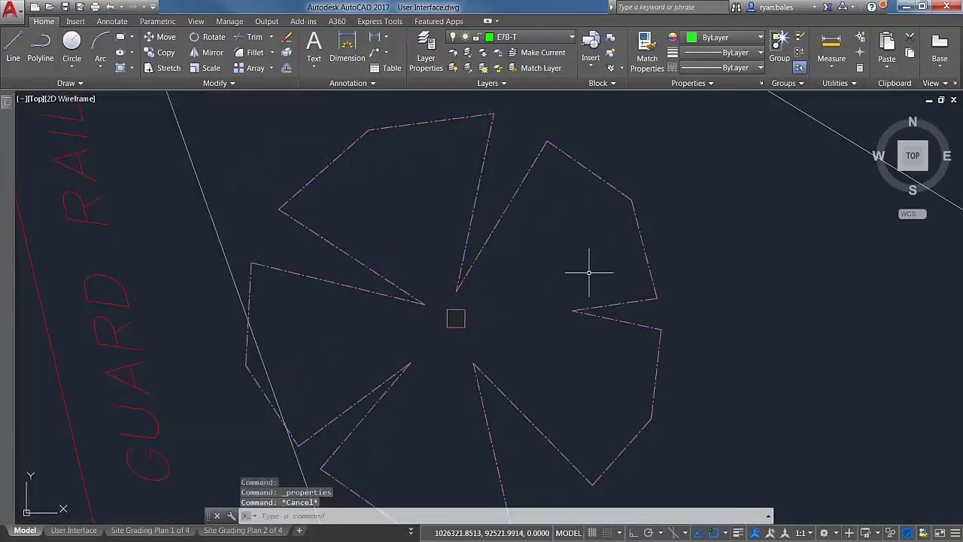
Rename the block OAK to OLD OAK with the RENAME command
type("rename")
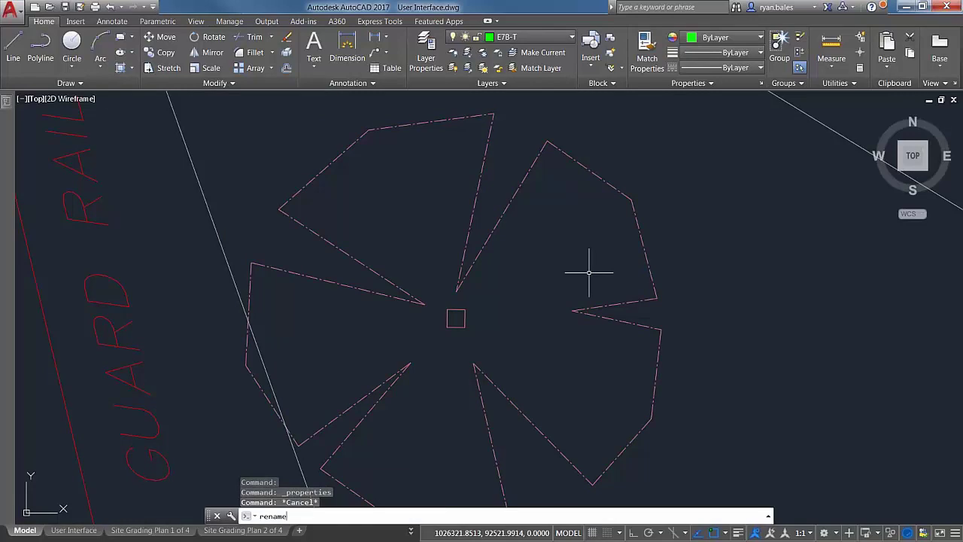
key("Return")
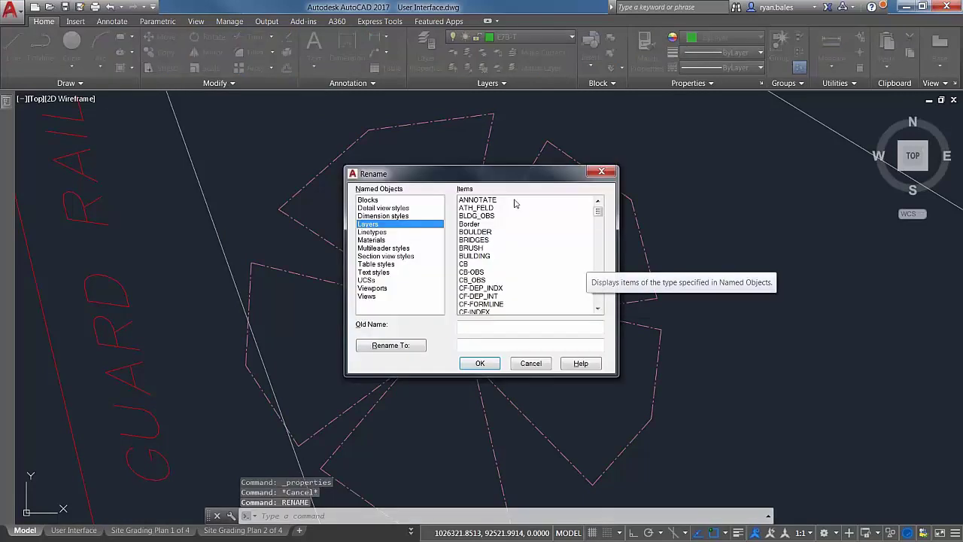
left_click(379, 200)
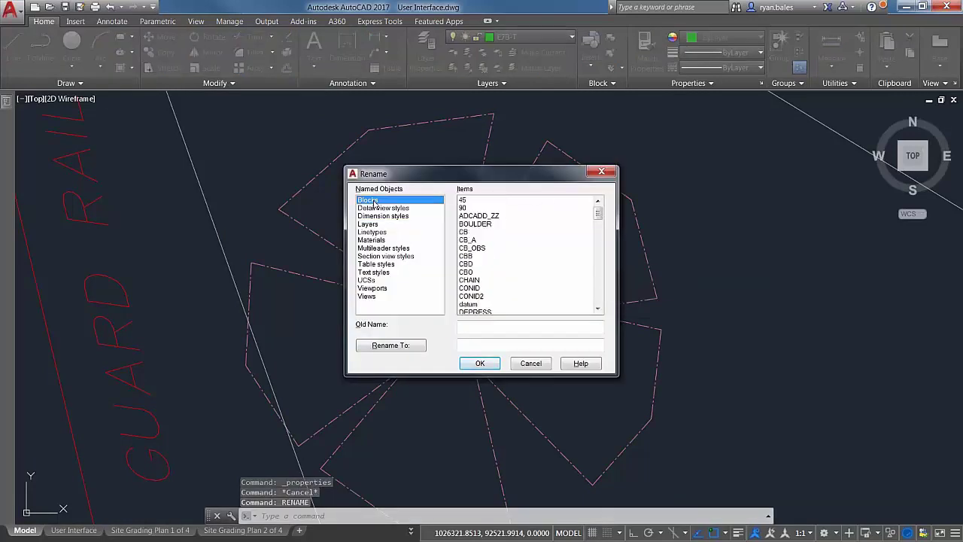
left_click(474, 280)
scroll(526, 267, "down", 3)
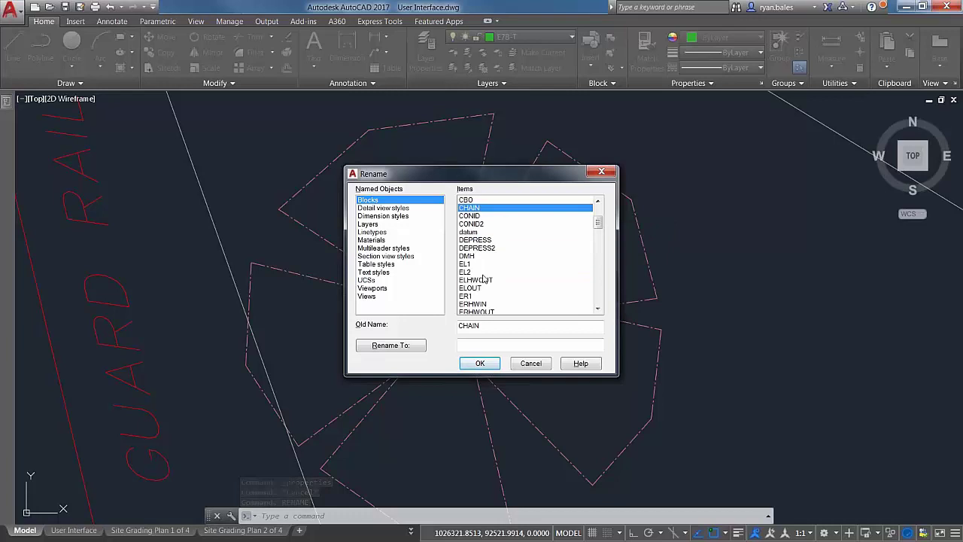
scroll(553, 259, "down", 10)
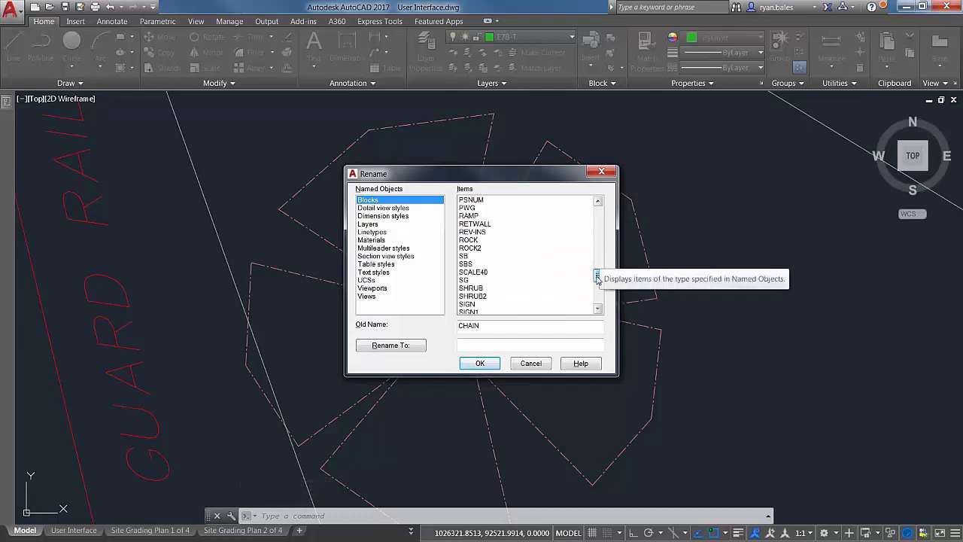
left_click_drag(597, 281, 591, 255)
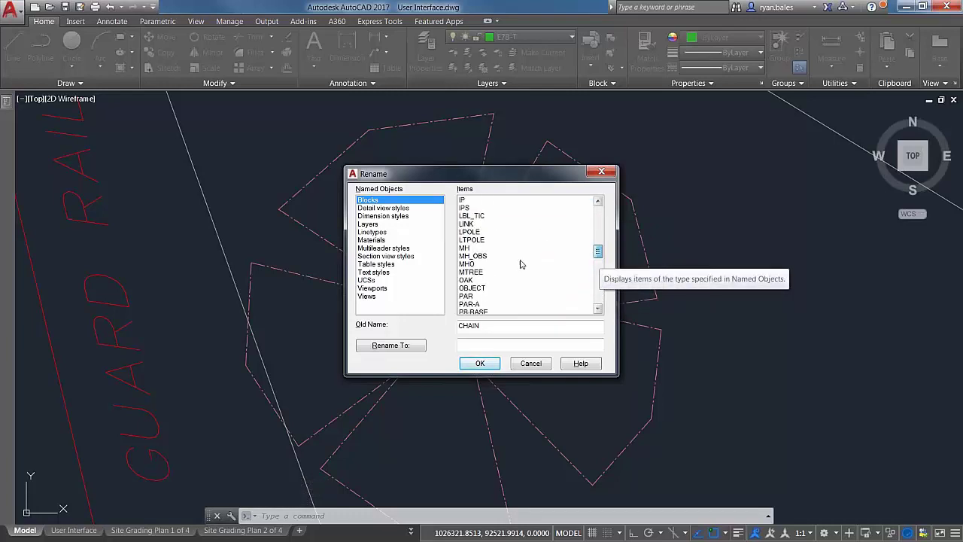
left_click(476, 281)
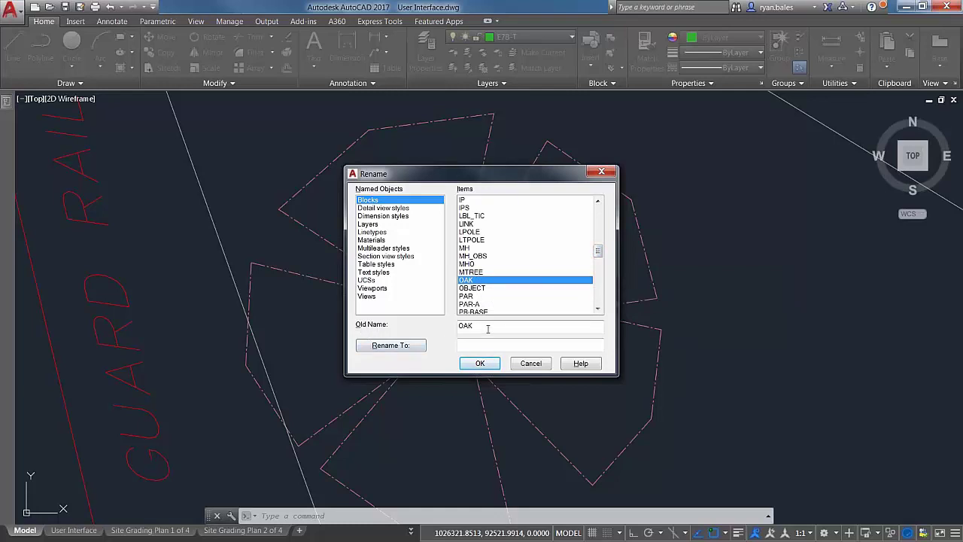
left_click(505, 344)
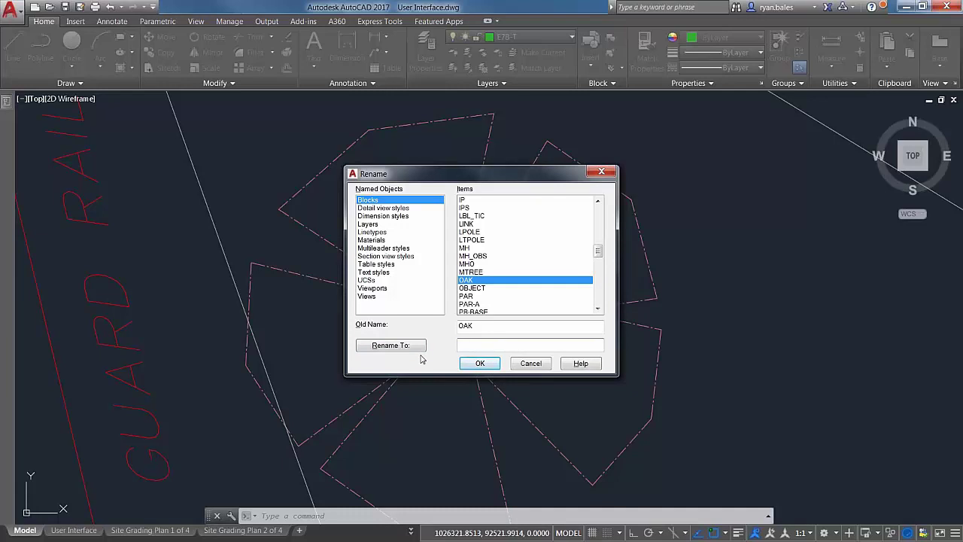
type("OLD OAK")
left_click(412, 346)
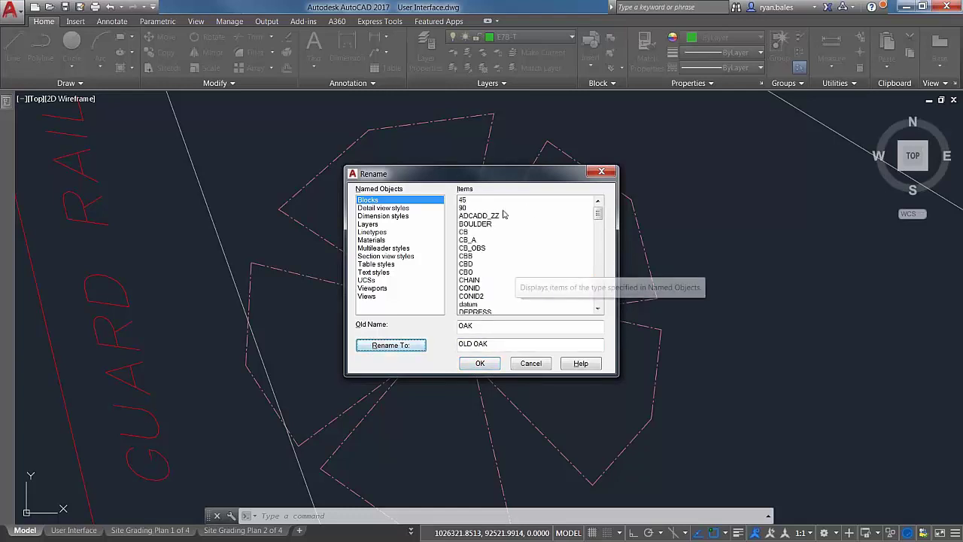
Rename the block OLD OAK back to OAK and select it in the list of blocks
left_click_drag(598, 213, 596, 258)
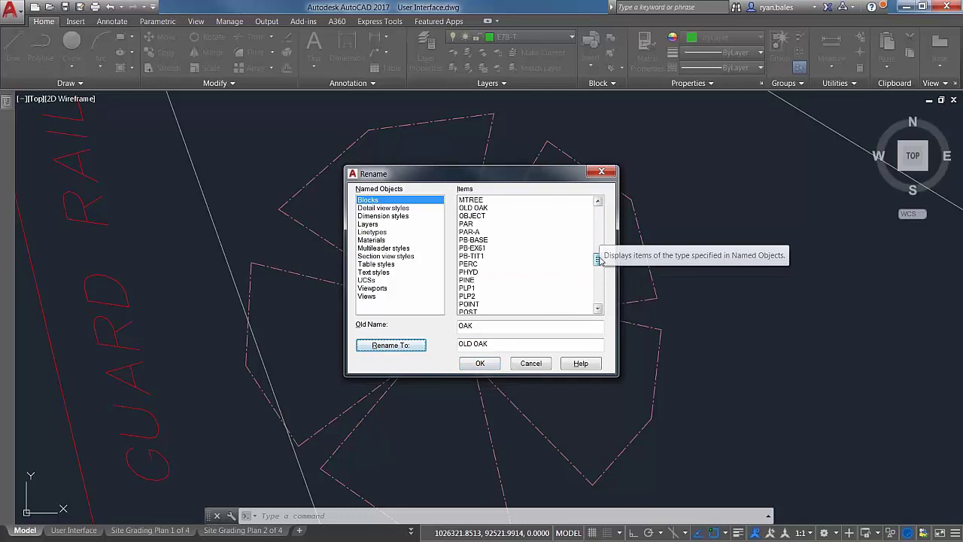
left_click(474, 209)
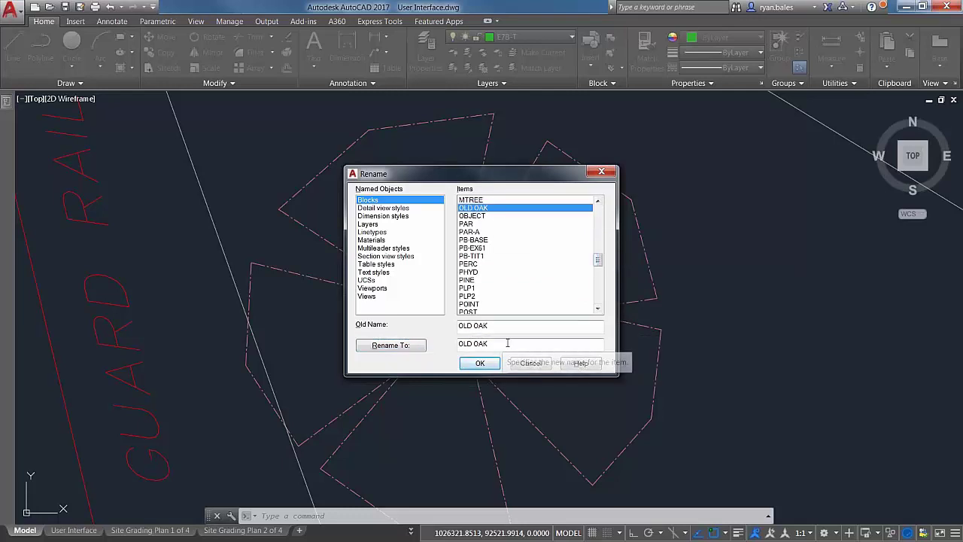
left_click(468, 344)
left_click(477, 344)
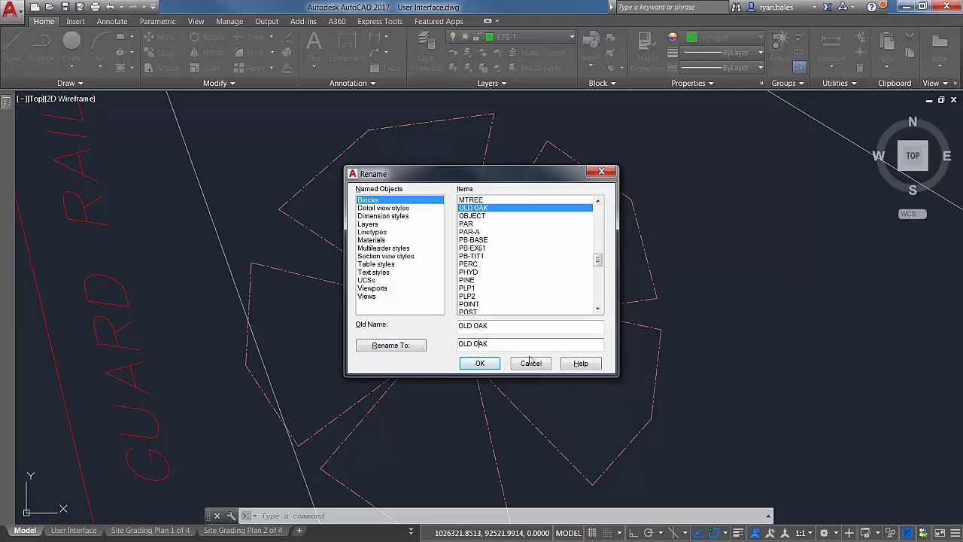
key("BackSpace")
key("BackSpace")
key("BackSpace")
left_click(393, 346)
left_click(500, 286)
scroll(500, 295, "down", 10)
left_click(496, 286)
scroll(495, 291, "down", 1)
scroll(495, 290, "down", 1)
left_click(494, 296)
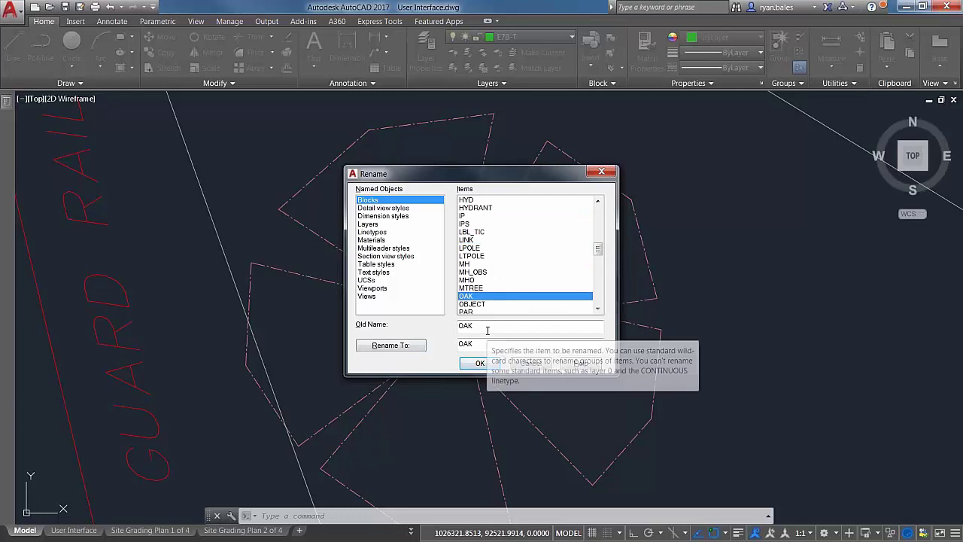
Review which named objects can be renamed, including layers, dimension styles, materials, linetypes, viewports and views
left_click(379, 225)
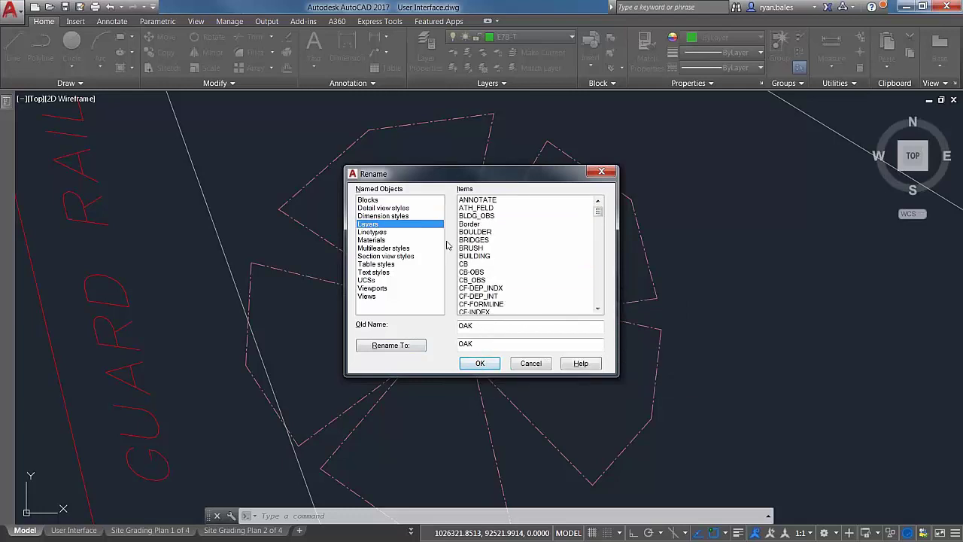
left_click(395, 216)
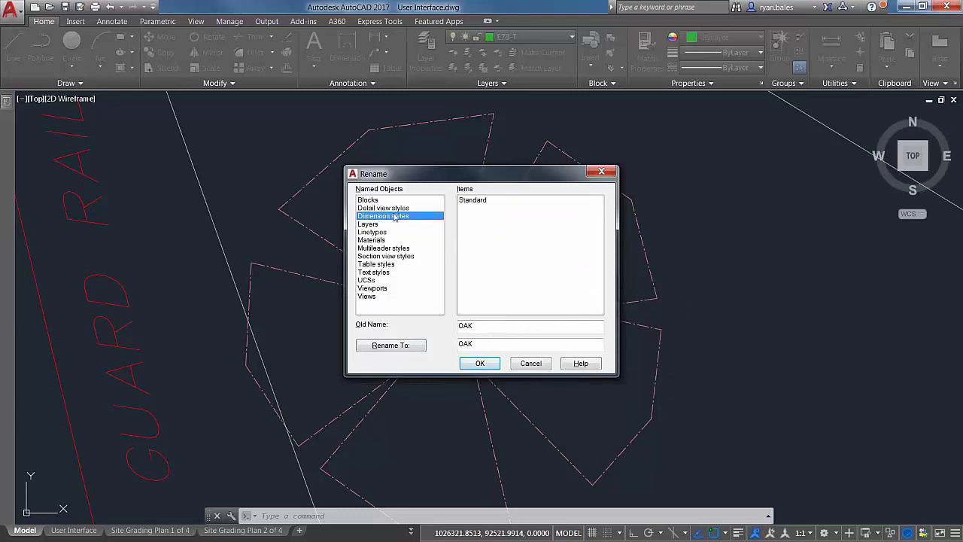
left_click(392, 209)
left_click(391, 224)
left_click(389, 239)
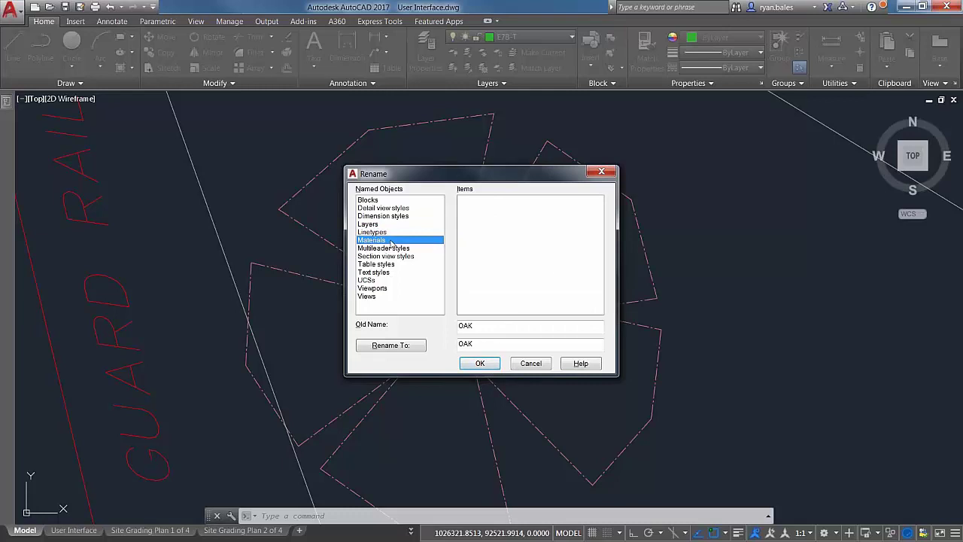
left_click(388, 232)
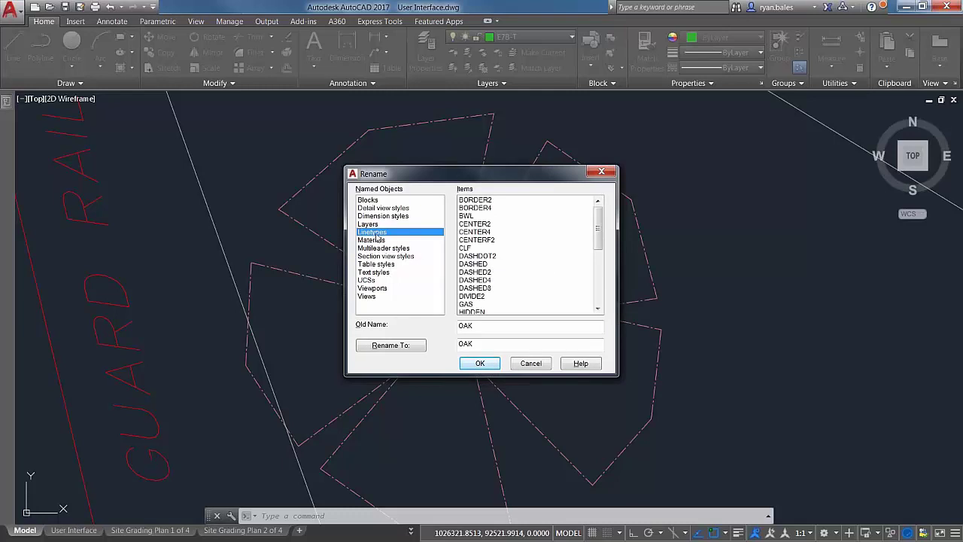
left_click(380, 289)
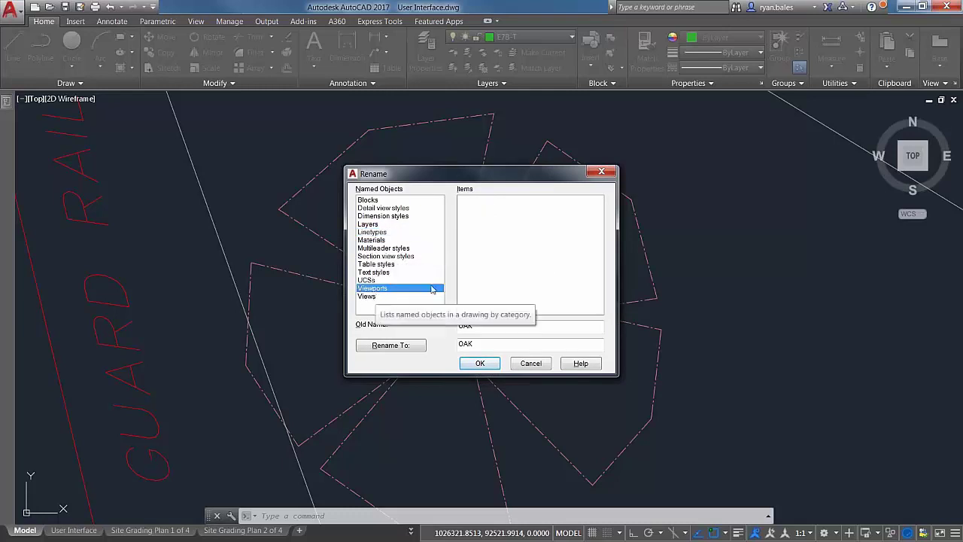
left_click(381, 297)
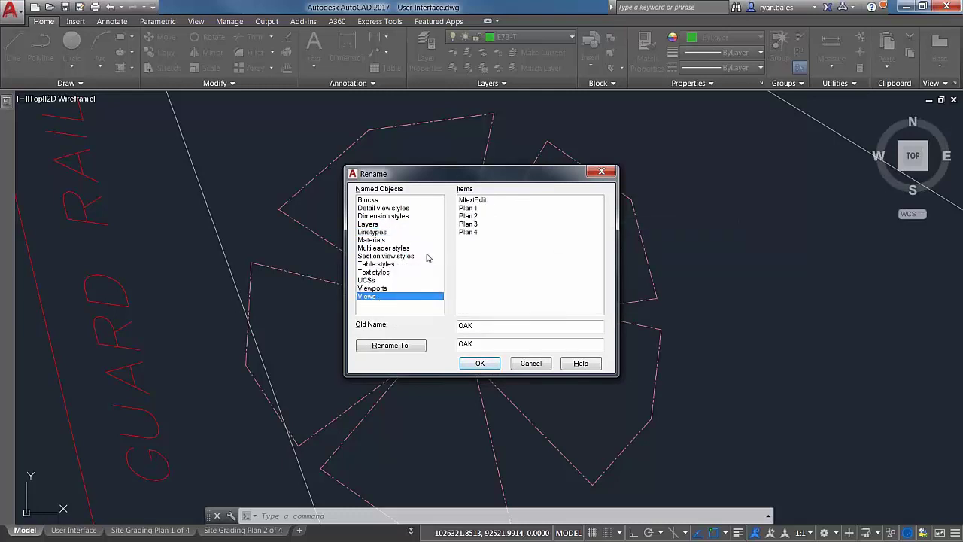
left_click(380, 208)
Try renaming the blocks 45 and 90 together with the wildcard name FITTINGS*
left_click(380, 200)
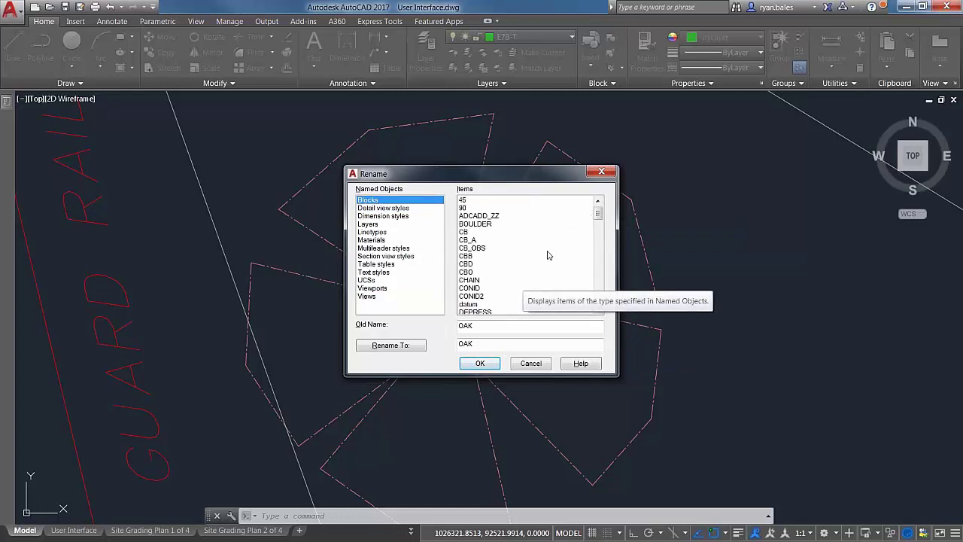
left_click(517, 272)
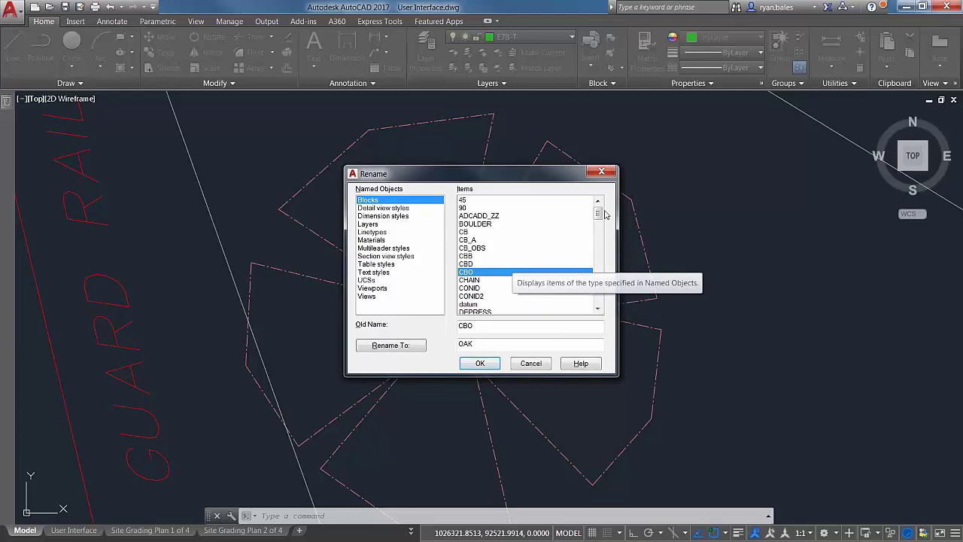
left_click(544, 208)
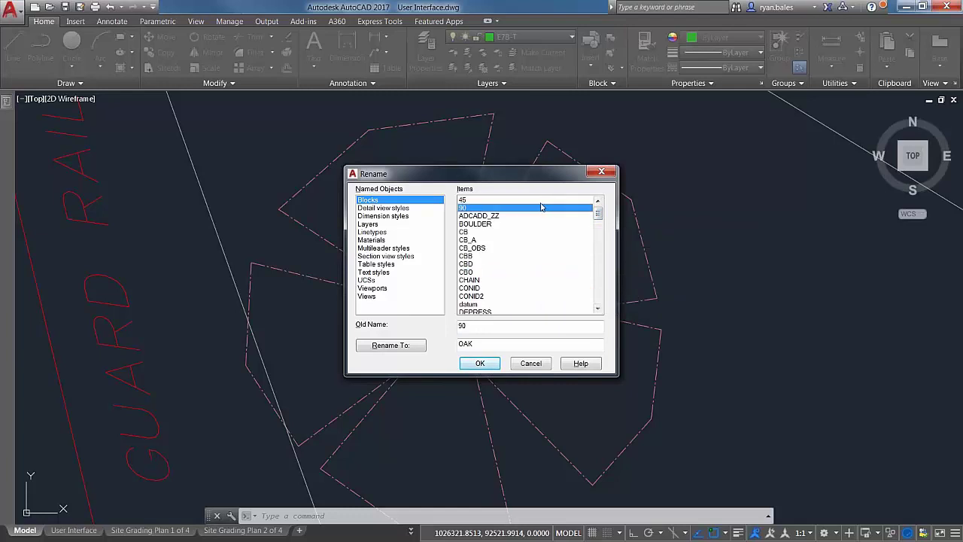
left_click(476, 201)
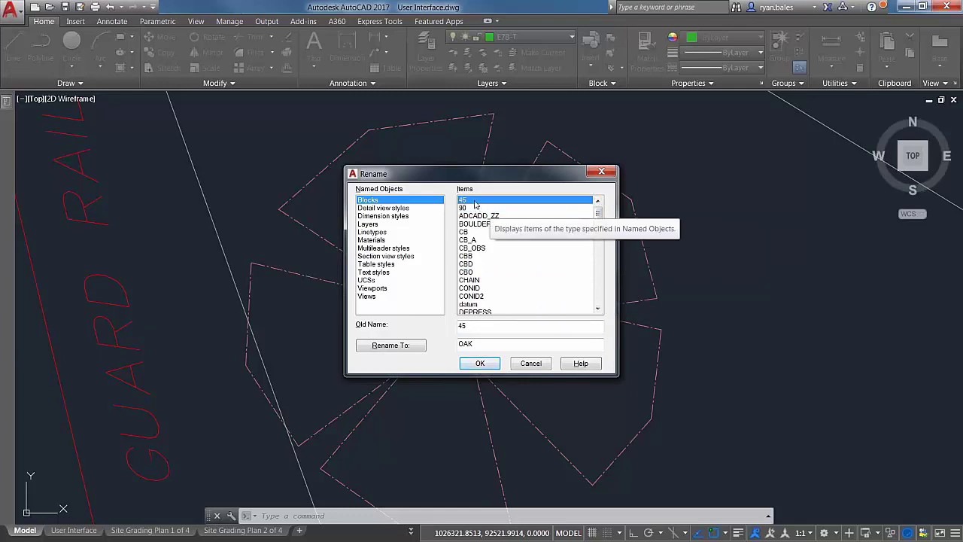
left_click(483, 208, "shift")
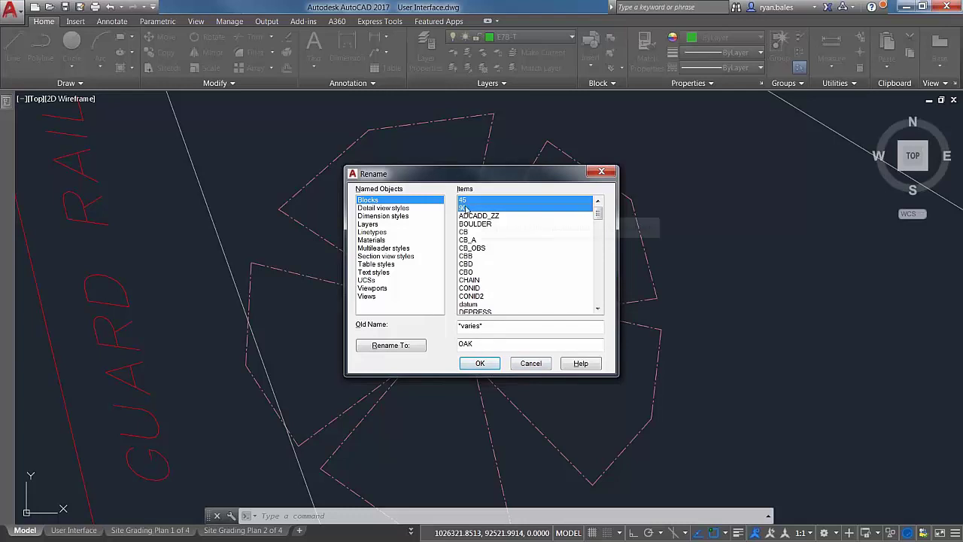
left_click(391, 345)
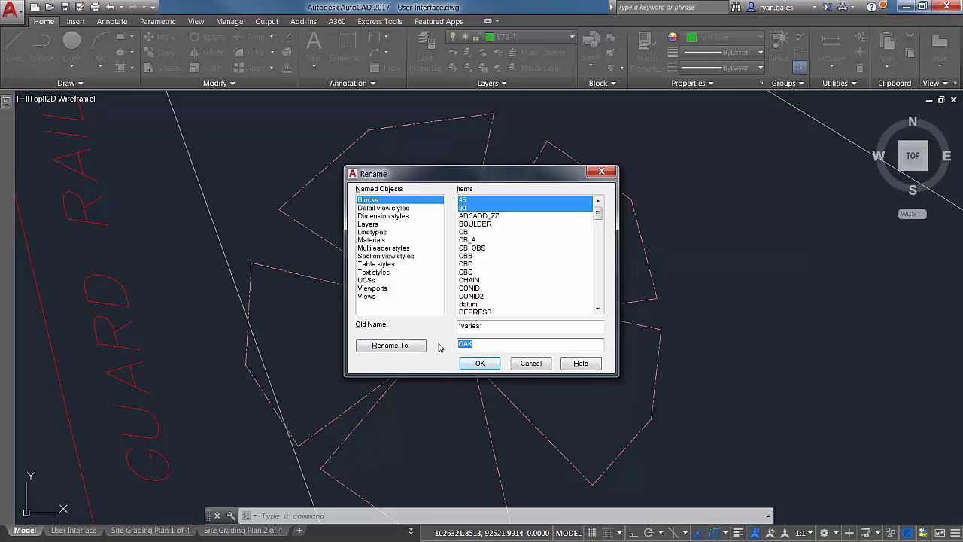
type("f")
left_click(409, 350)
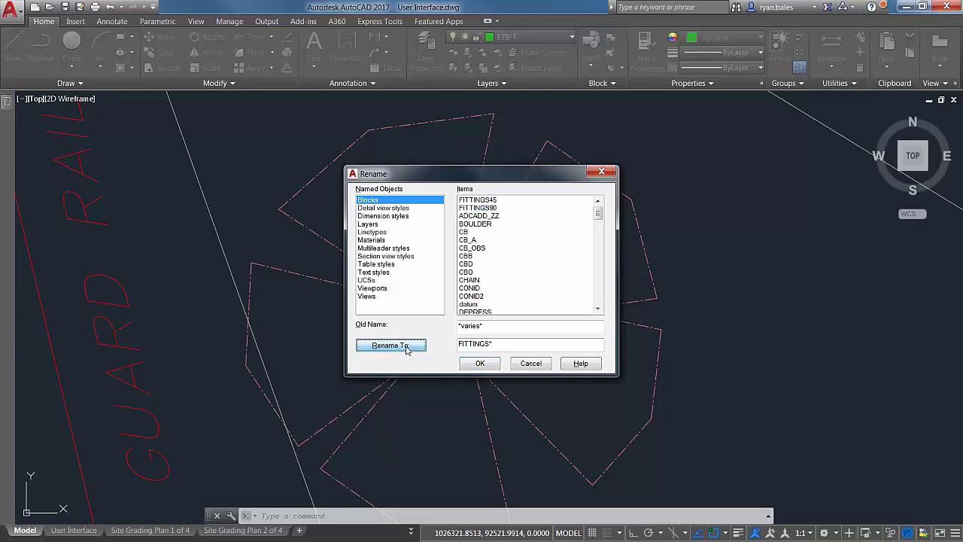
left_click(489, 207)
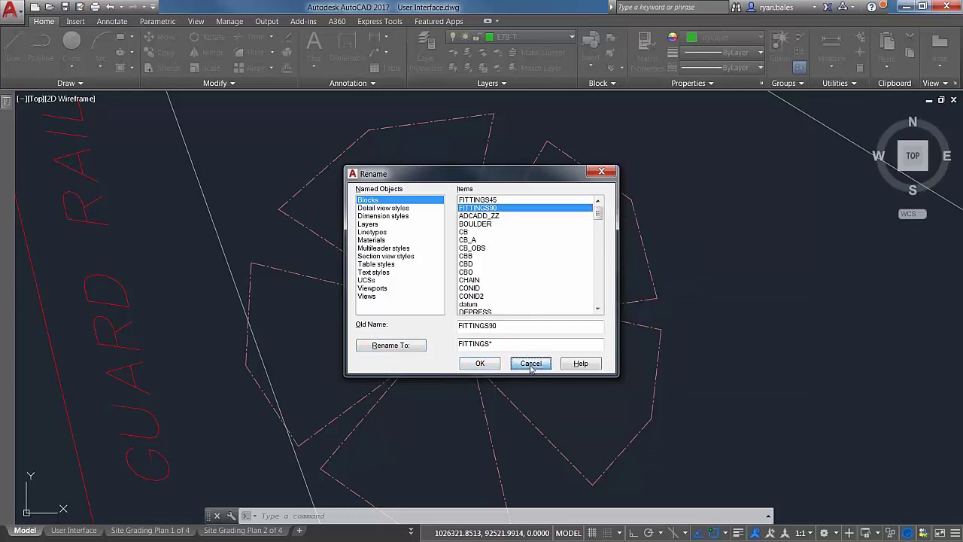
left_click(480, 363)
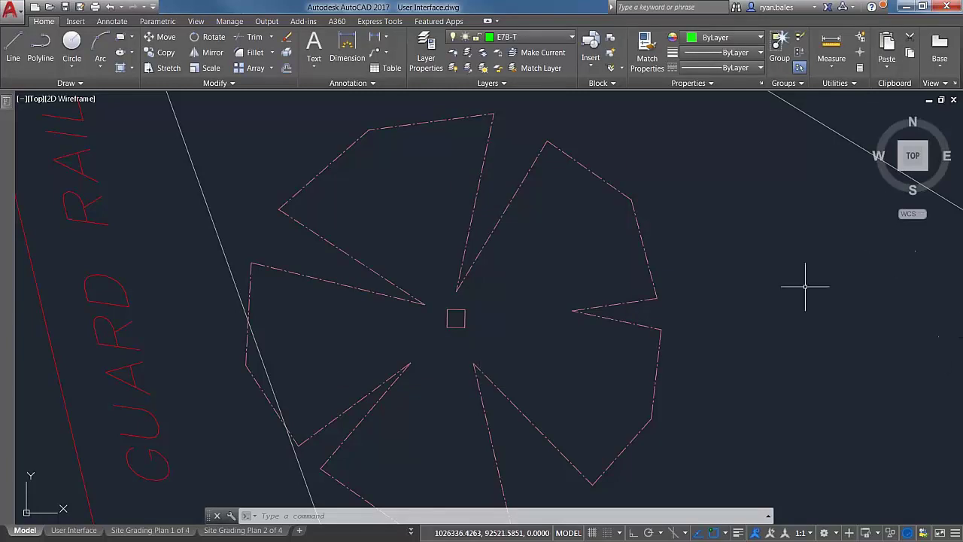
Zoom to the drawing extents and look for stray geometry far away from the site plan
scroll(750, 304, "down", 5)
scroll(750, 304, "down", 10)
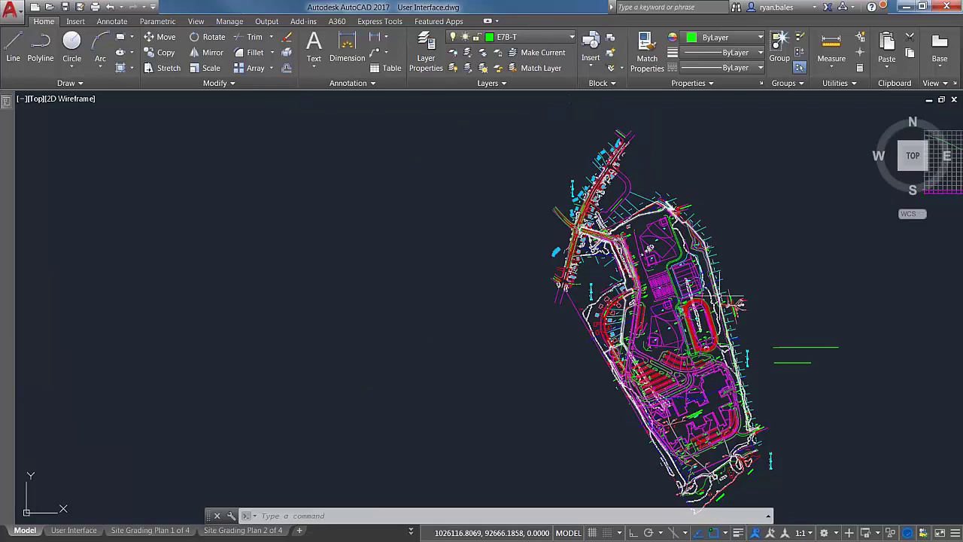
middle_click_drag(781, 283, 648, 260)
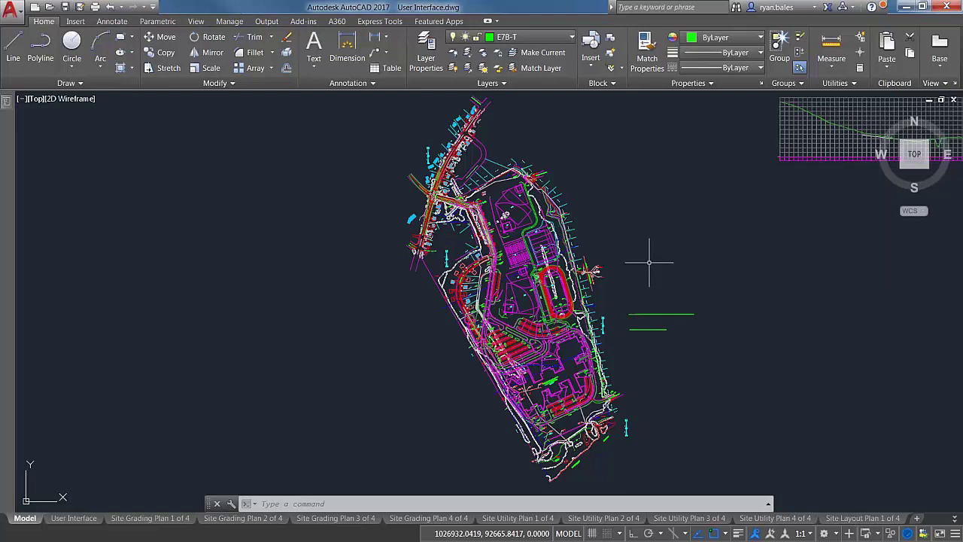
middle_click(683, 240)
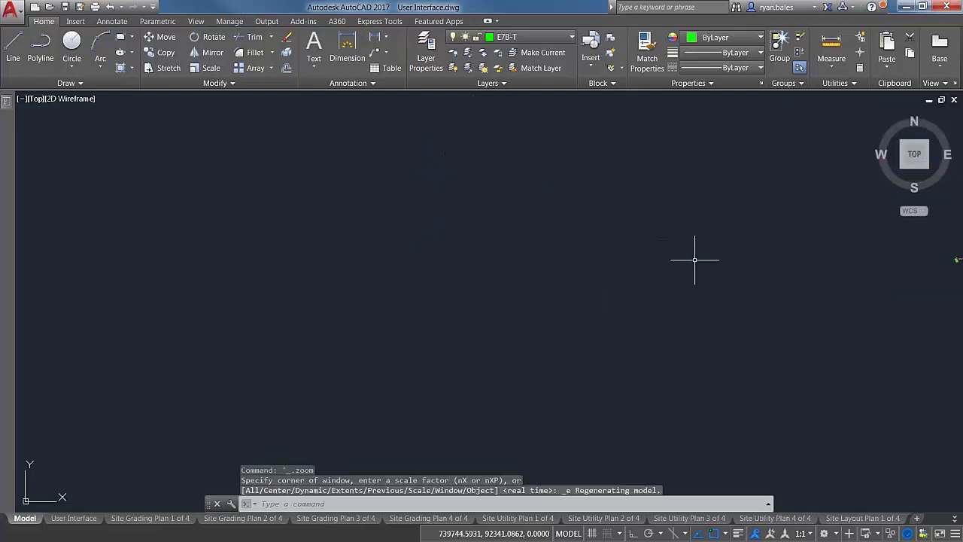
scroll(690, 252, "down", 2)
mouse_move(686, 245)
middle_mouse_down()
mouse_move(650, 231)
mouse_move(651, 240)
middle_mouse_up()
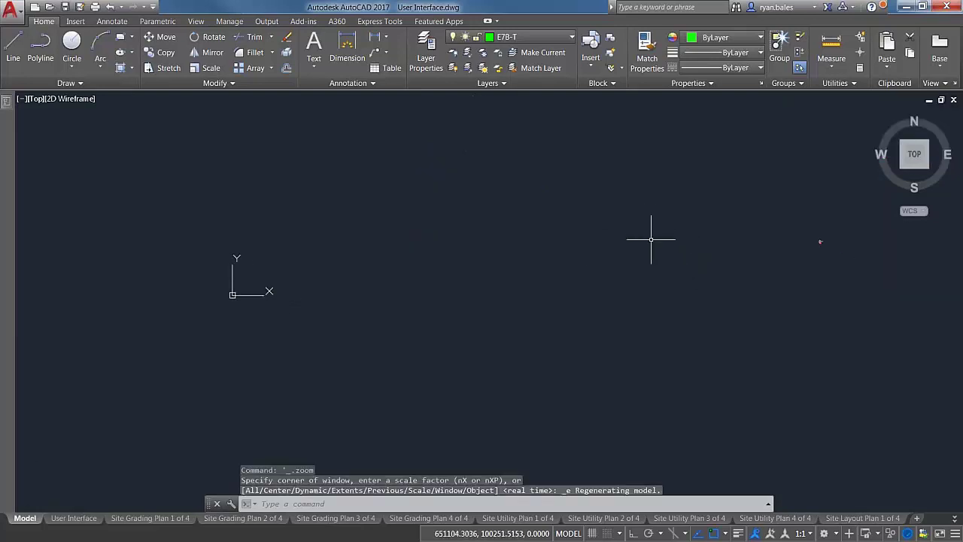
left_click(820, 239)
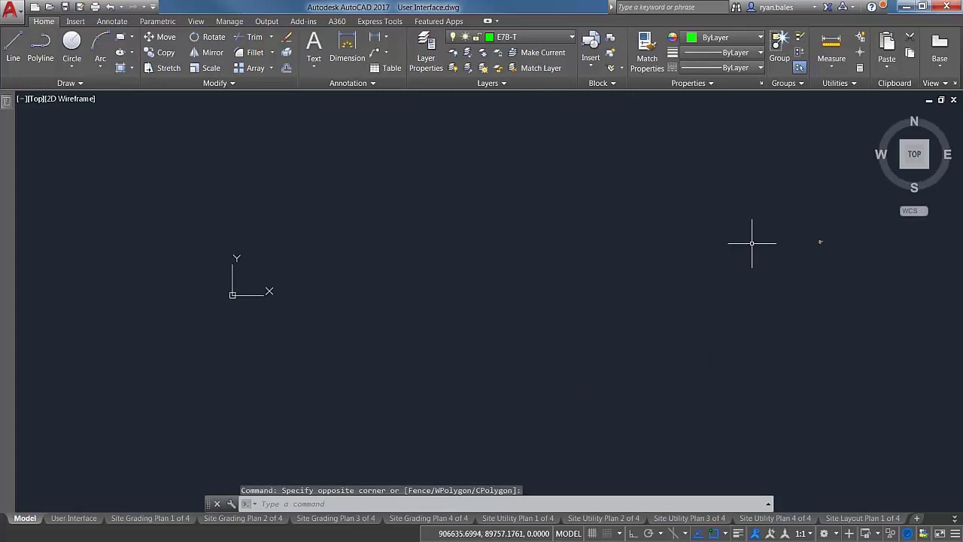
middle_click_drag(647, 273, 659, 271)
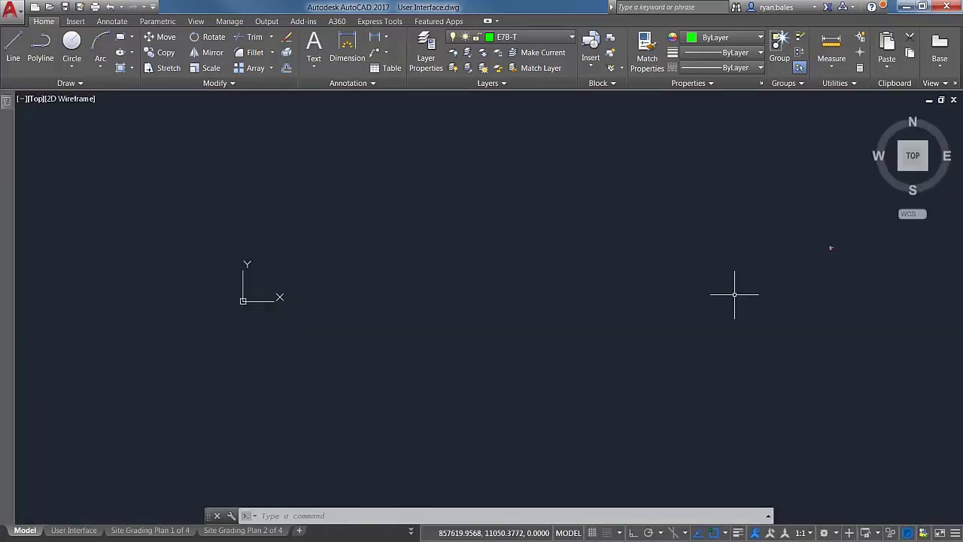
middle_click_drag(490, 250, 499, 249)
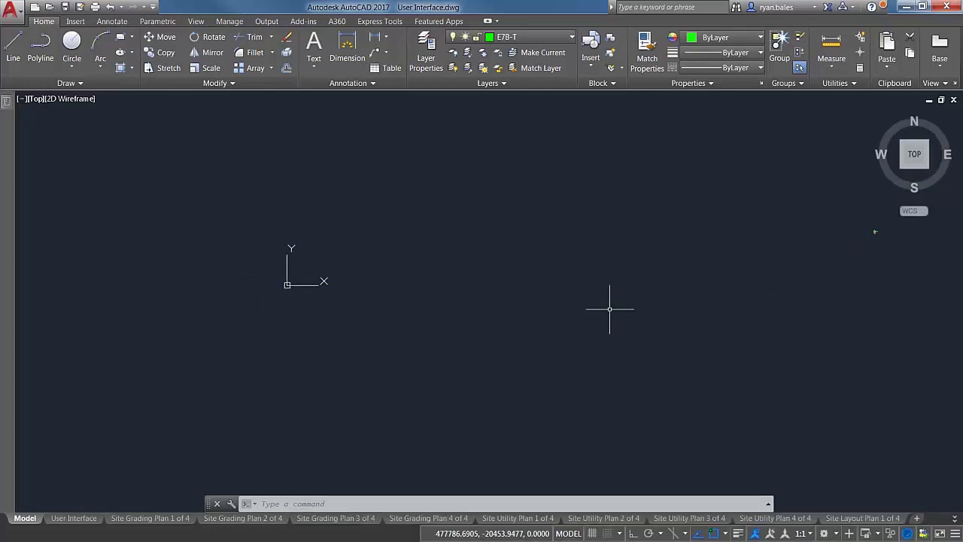
Delete the stray green circle at the drawing origin and zoom to the drawing extents
scroll(279, 278, "up", 5)
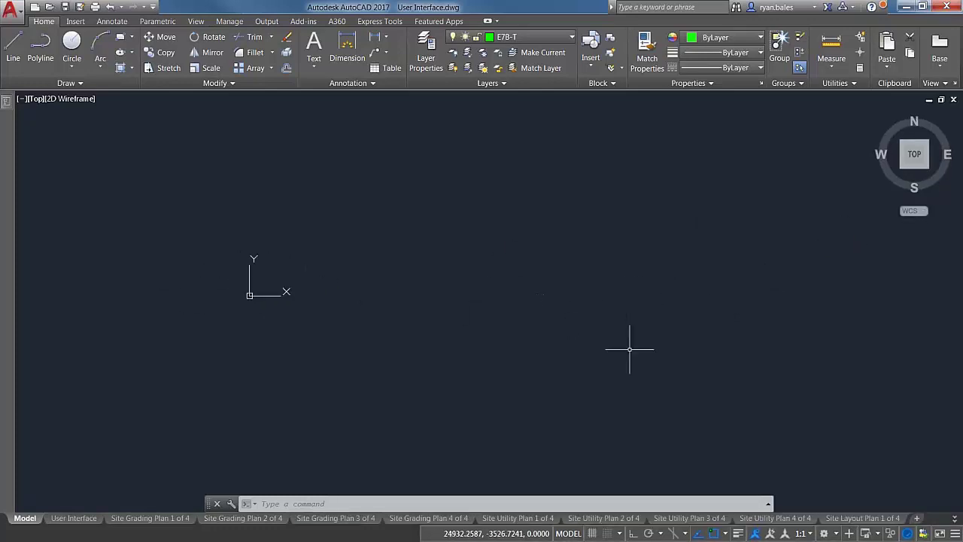
scroll(236, 279, "up", 3)
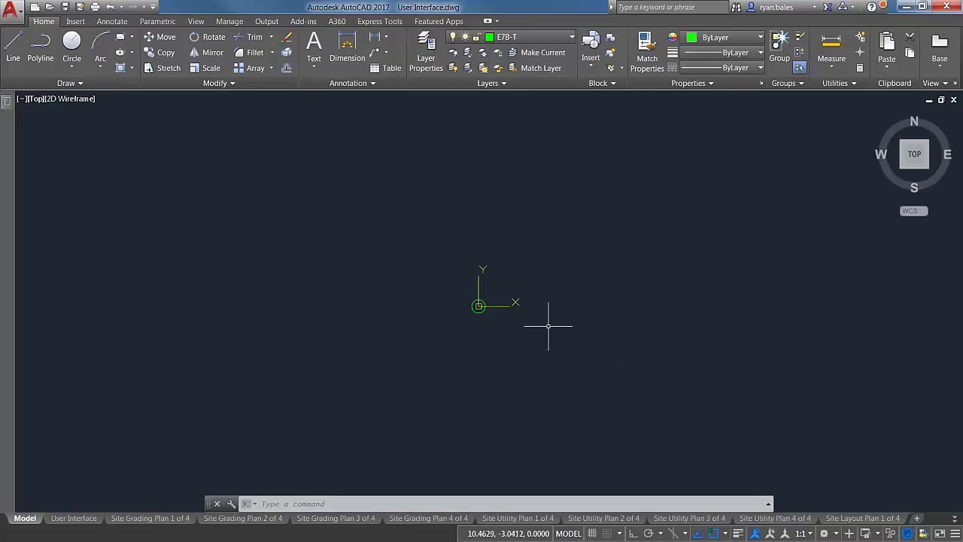
scroll(451, 294, "up", 2)
scroll(407, 294, "down", 2)
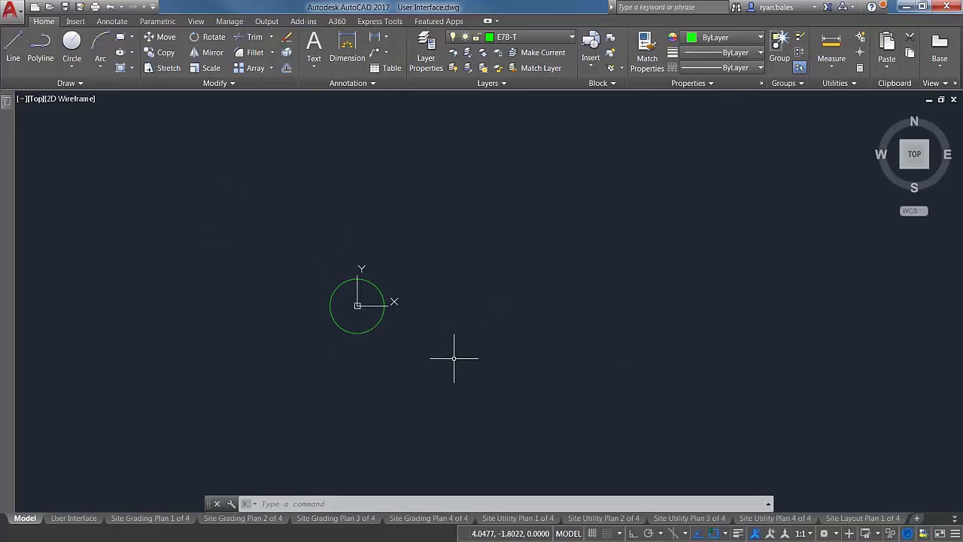
left_click(238, 372)
left_click(550, 157)
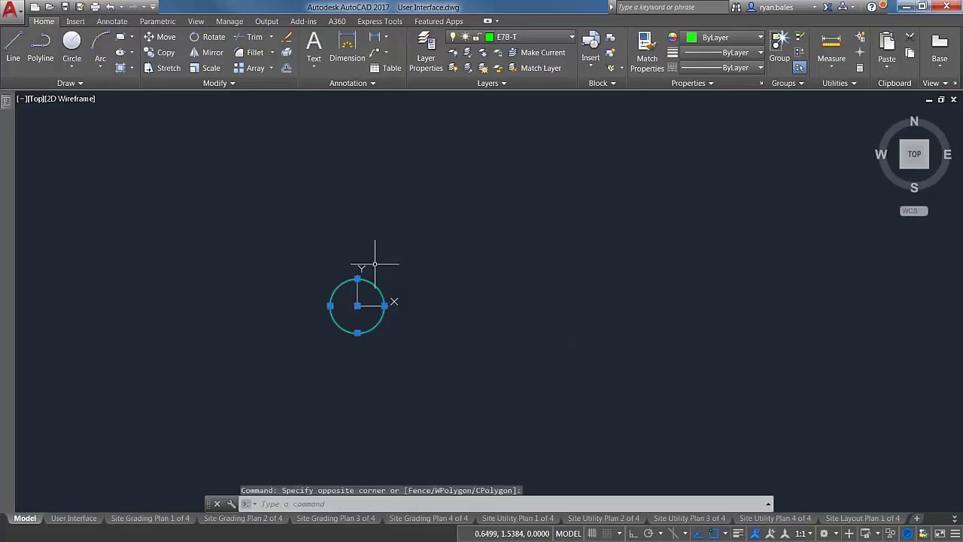
key("Delete")
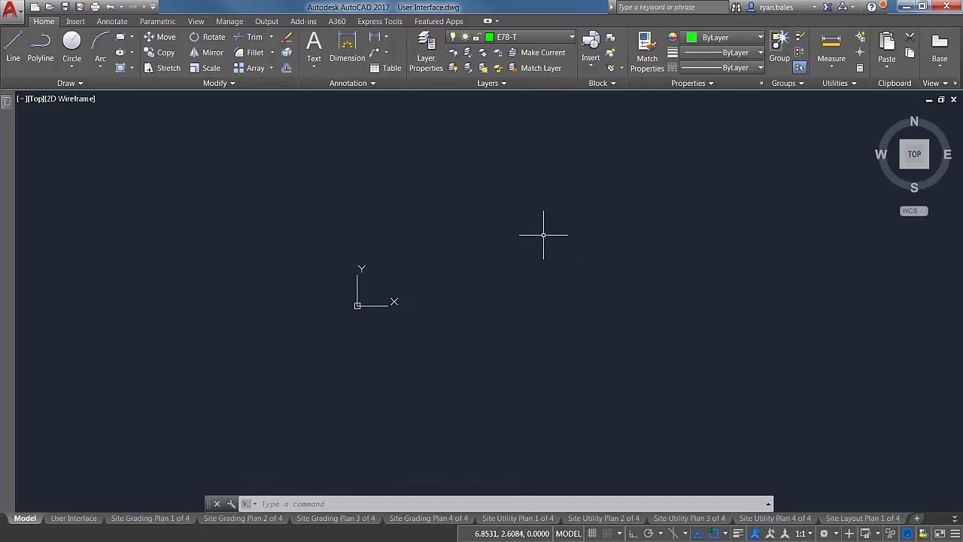
middle_click(522, 219)
middle_click(523, 219)
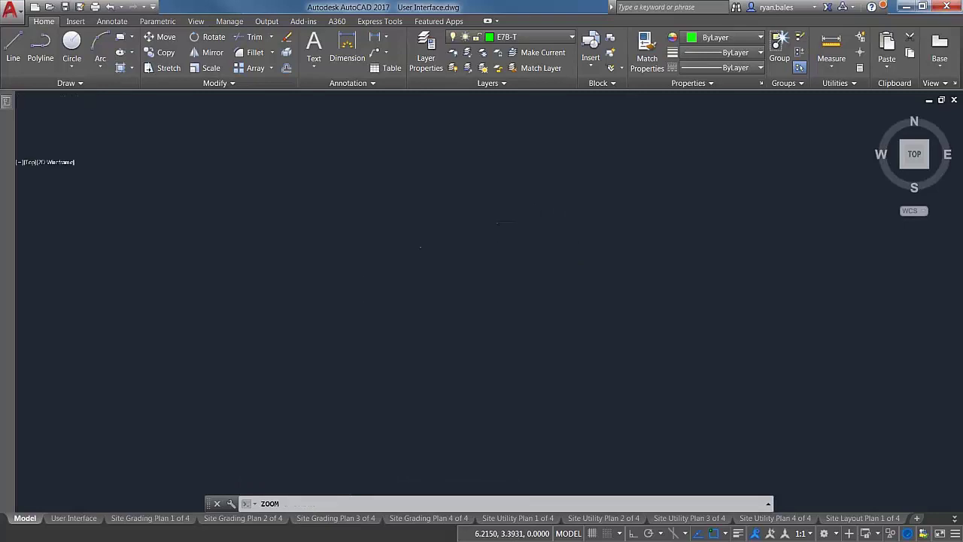
Bring the site plan into view, start Purge and examine which unused blocks can be purged
middle_click_drag(419, 221, 557, 181)
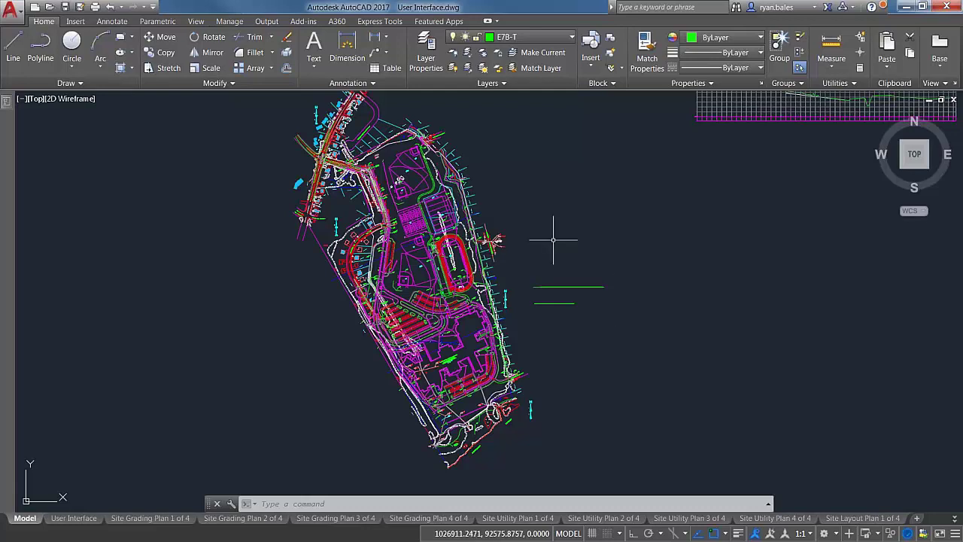
type("PURGE")
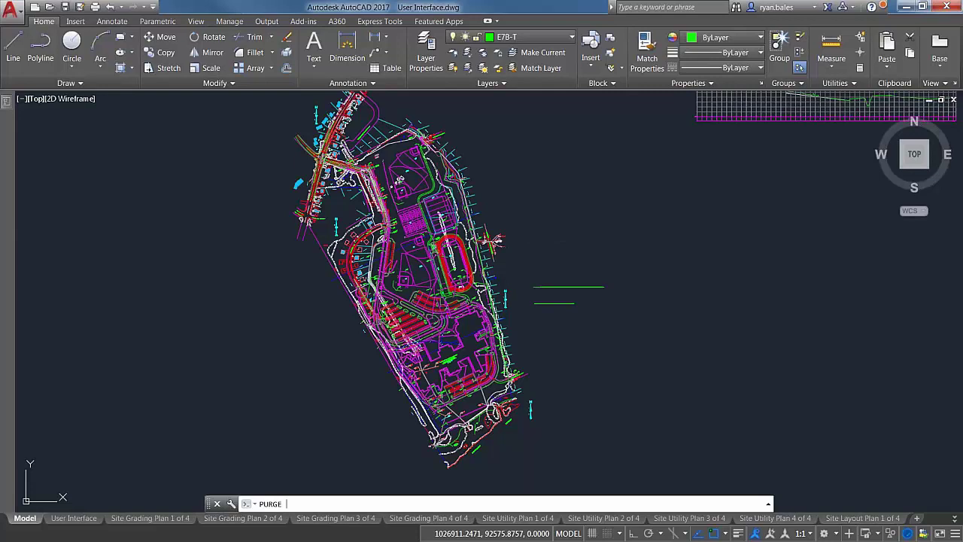
key("Return")
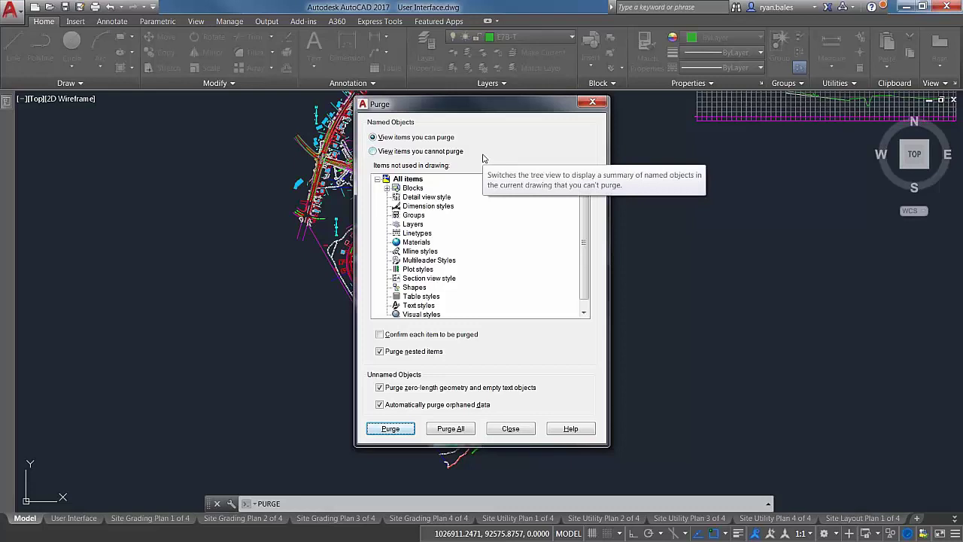
left_click(387, 188)
left_click(387, 188)
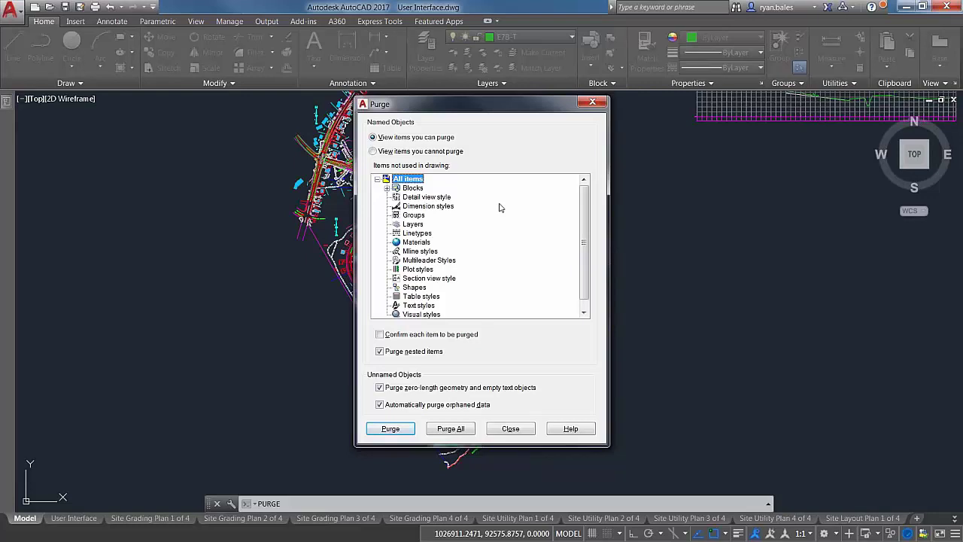
left_click(414, 188)
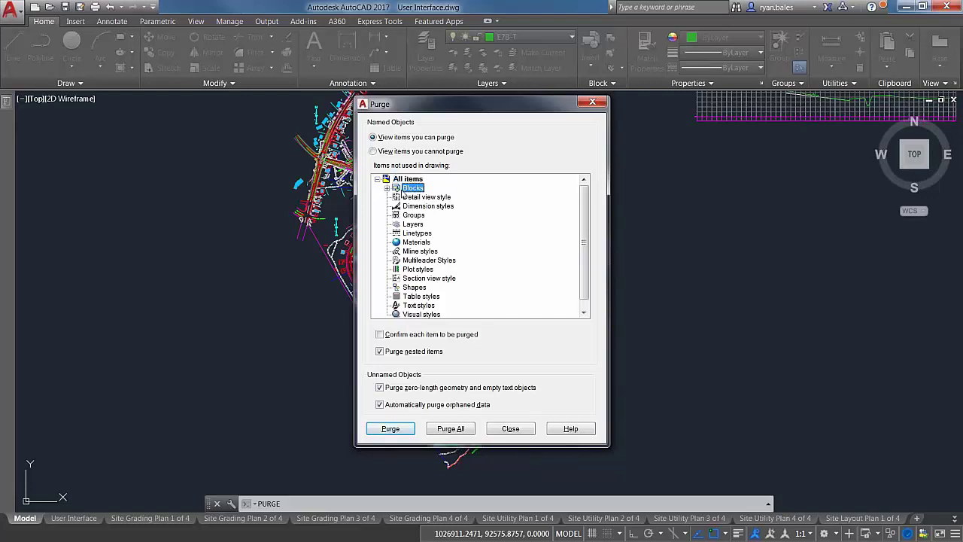
left_click(388, 189)
left_click(388, 188)
Purge all unused items from the drawing, including nested items, zero-length geometry, empty text objects and orphaned data
left_click(414, 216)
left_click(418, 206)
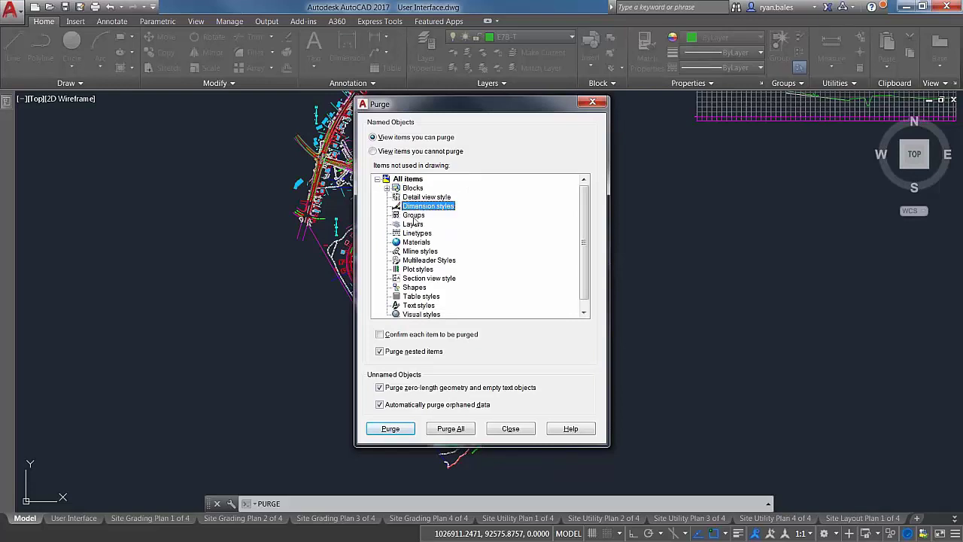
left_click(416, 225)
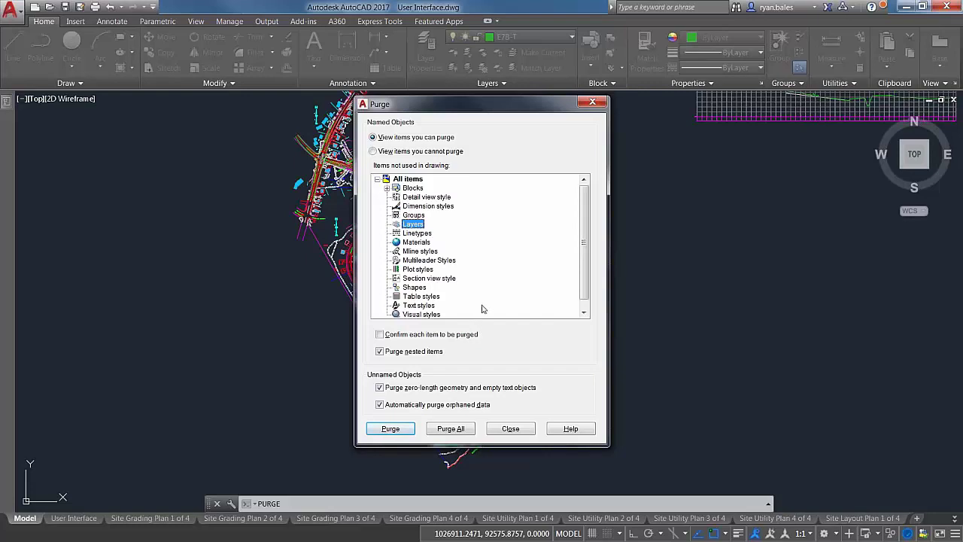
left_click(458, 429)
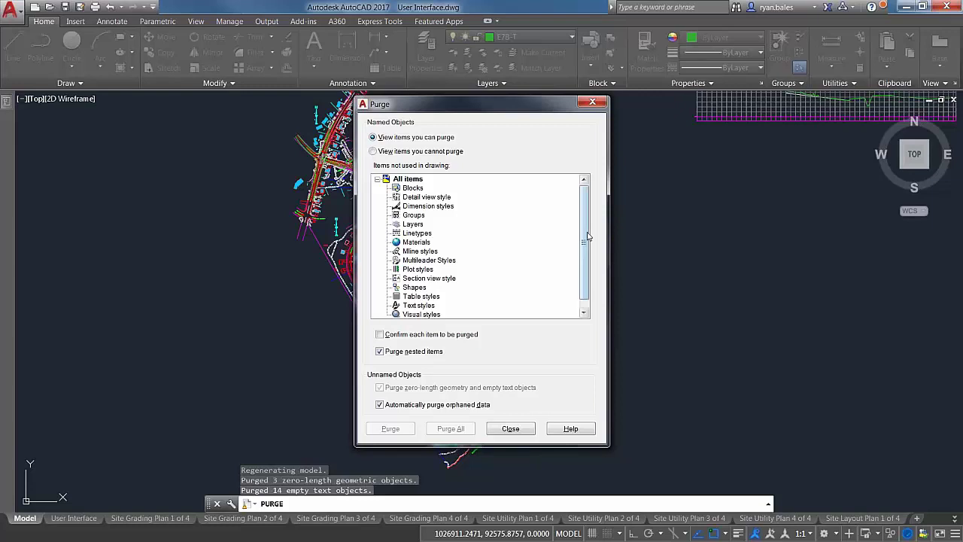
Examine the items that cannot be purged, checking the reasons given for layers such as 0, BOULDER and CF-OBDEPINT
left_click(420, 151)
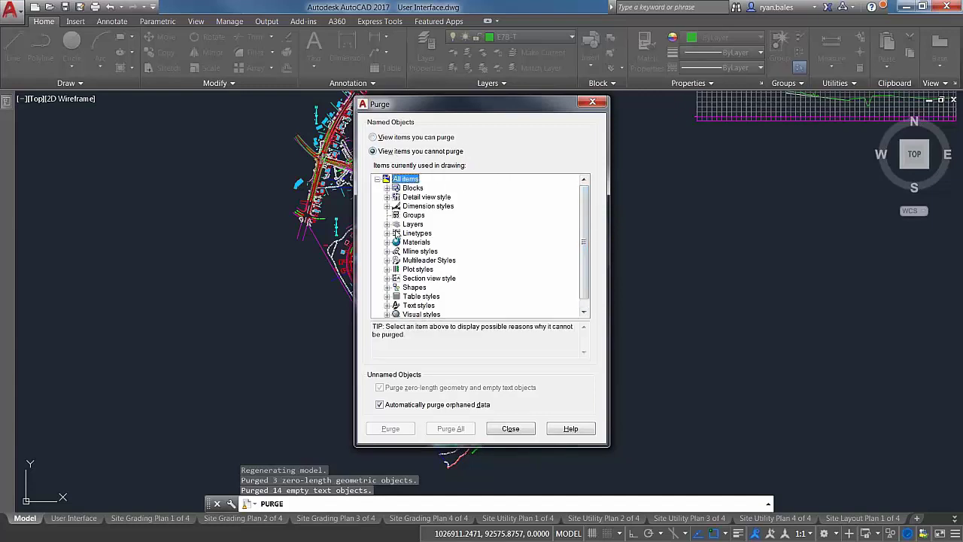
left_click(387, 224)
left_click(413, 188)
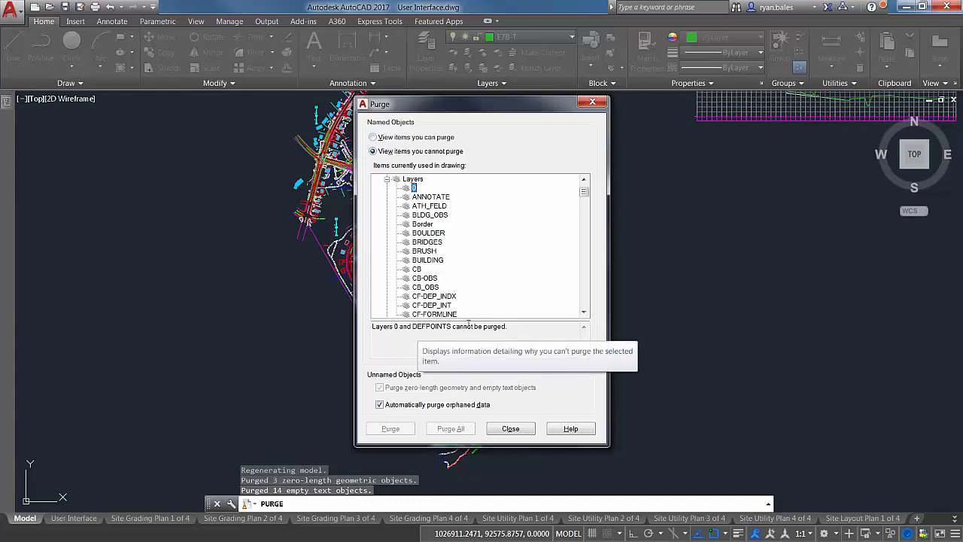
left_click(427, 242)
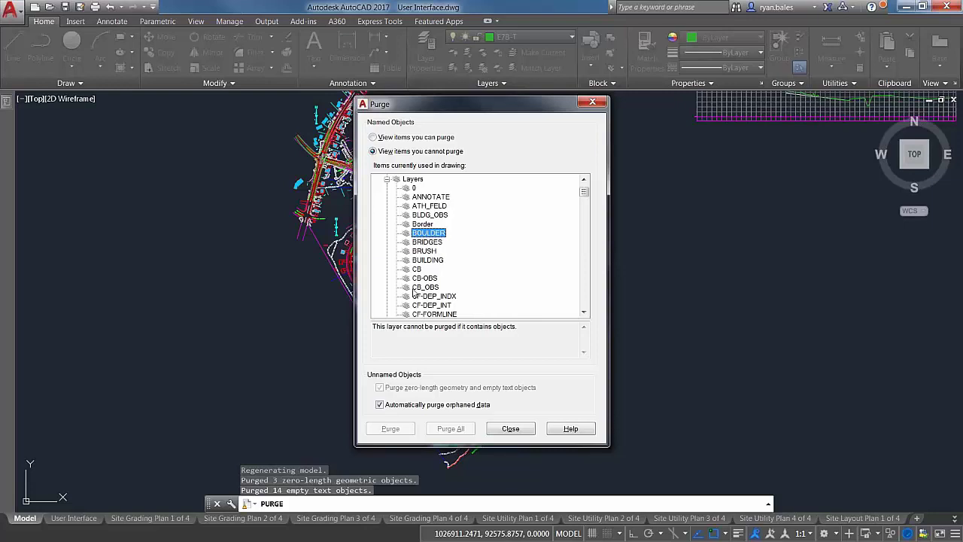
left_click(434, 286)
scroll(433, 279, "down", 3)
left_click(437, 278)
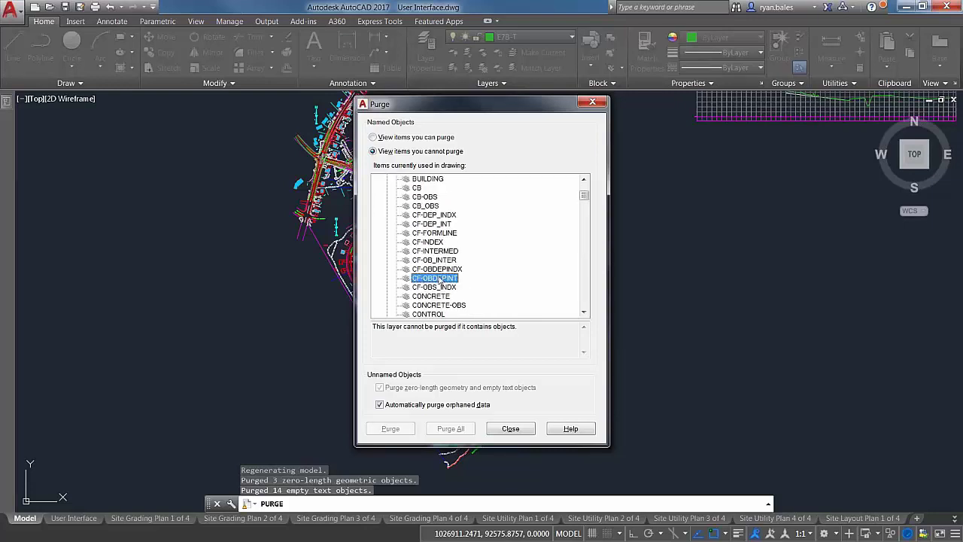
scroll(438, 280, "down", 2)
scroll(519, 241, "up", 8)
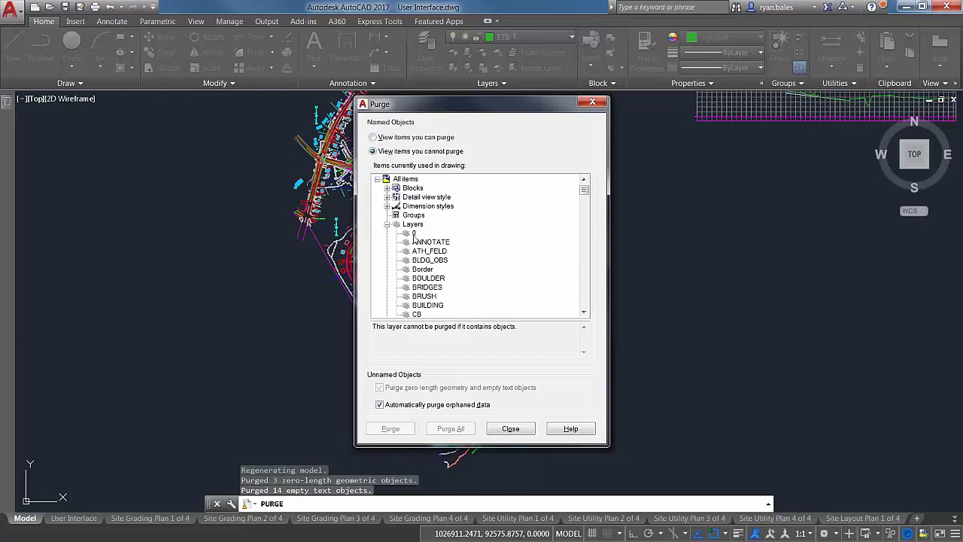
Check why the *Paper_Space15 block cannot be purged, look through the other used blocks, and leave the Purge dialog
left_click(388, 189)
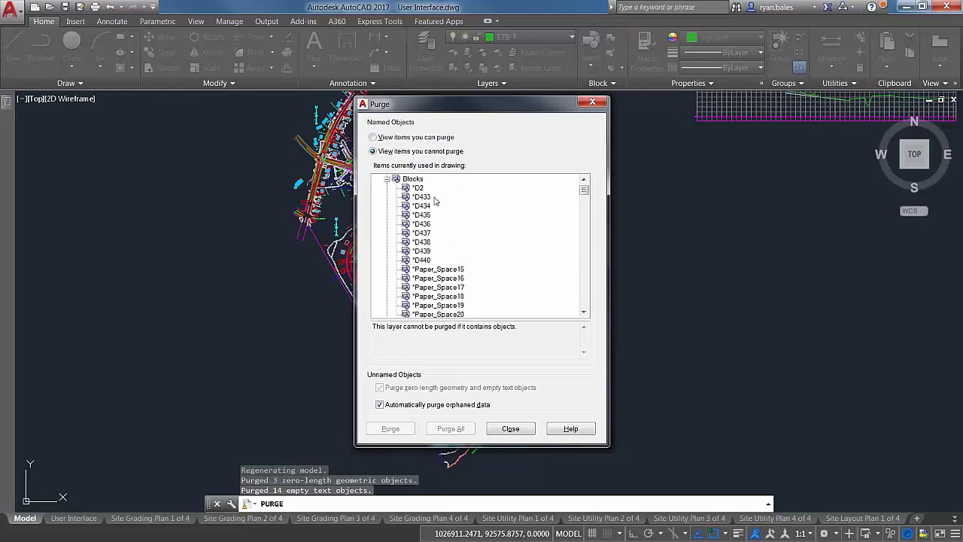
left_click(432, 270)
scroll(490, 282, "down", 15)
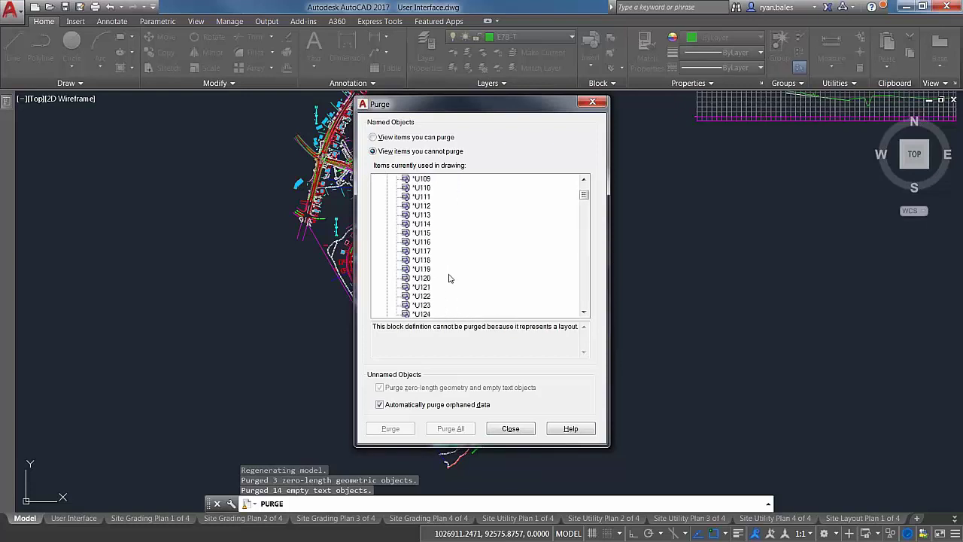
scroll(460, 279, "up", 15)
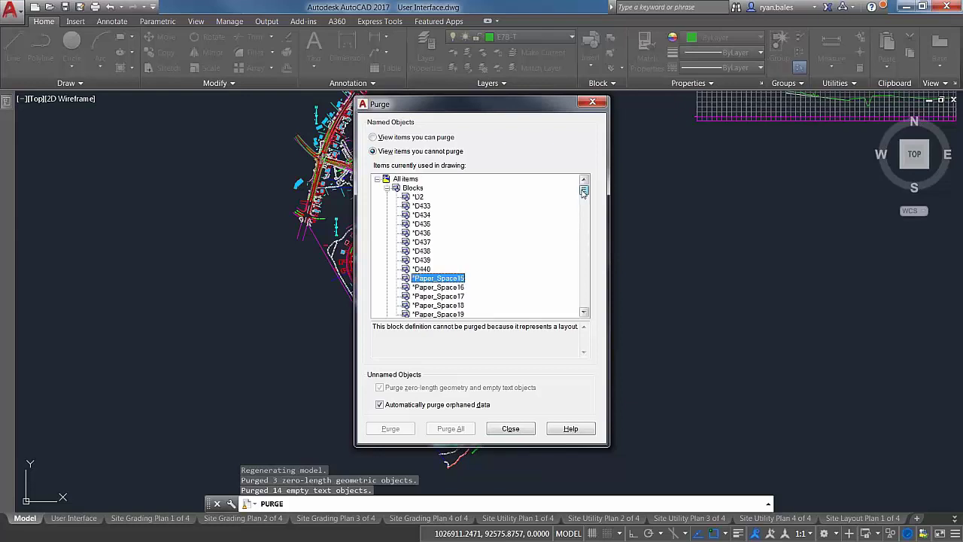
left_click(374, 137)
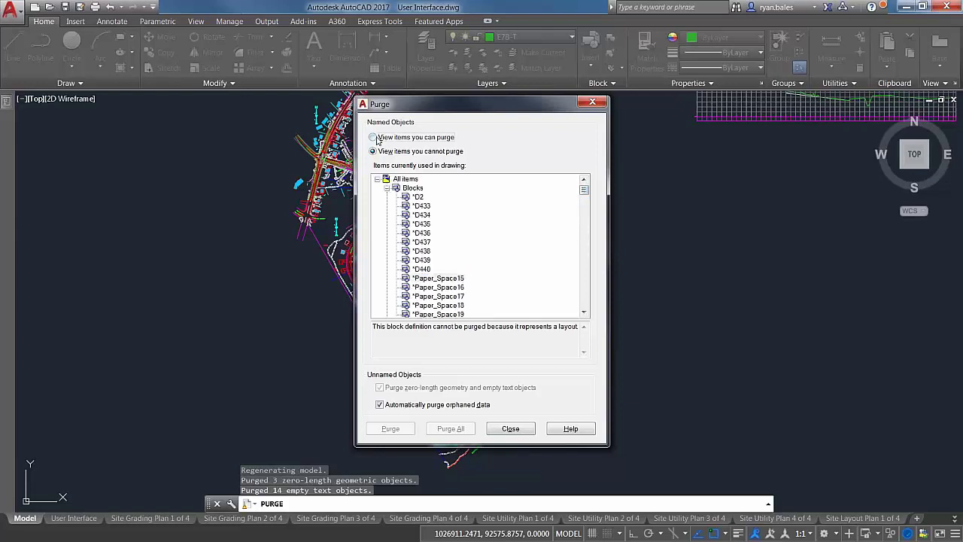
left_click(511, 429)
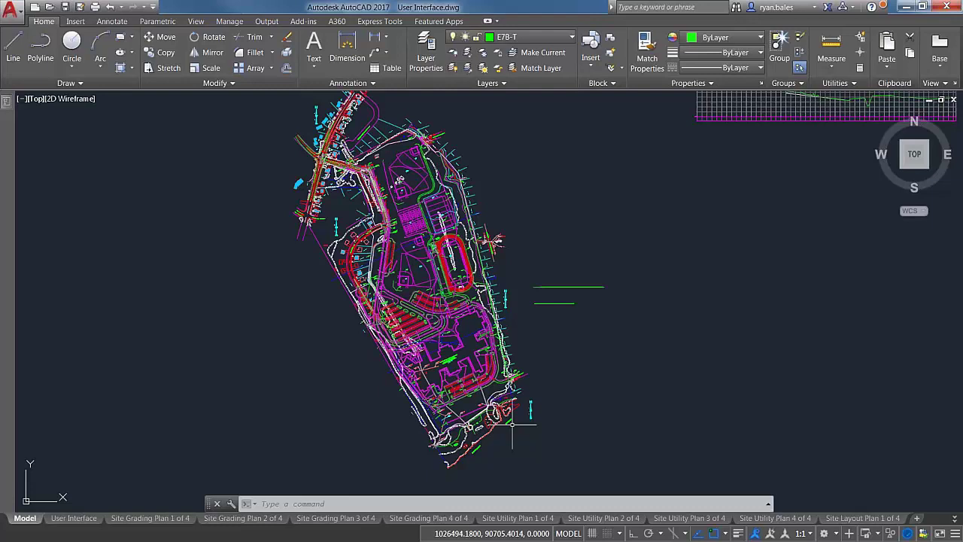
Start the command-line version of Purge (-PURGE) to choose the type of unused objects
type("-PUGE")
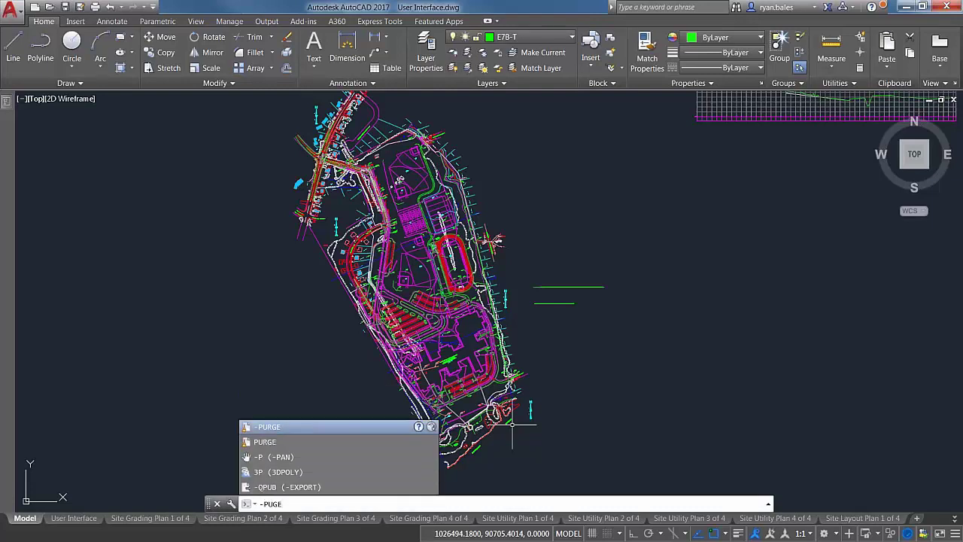
key("Down")
key("Up")
key("Return")
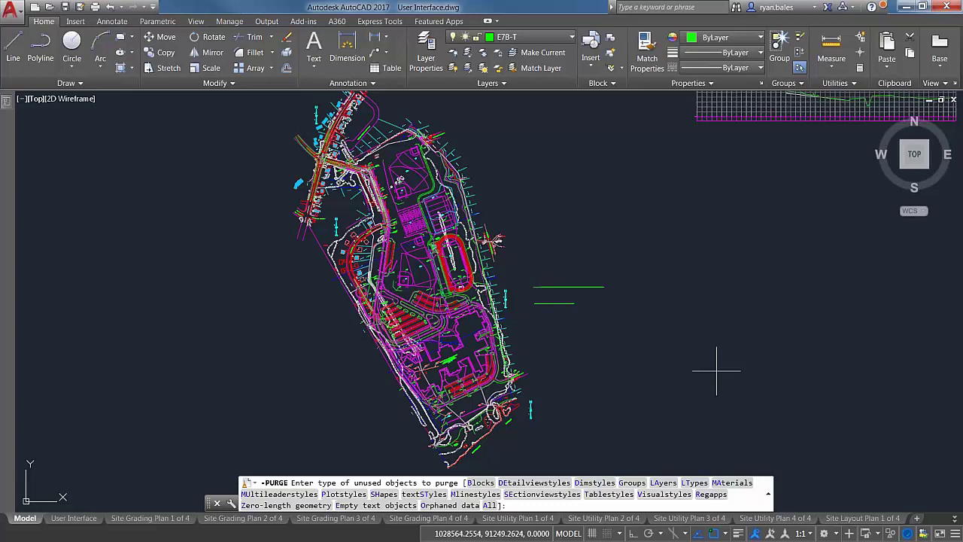
Purge all unused names of the chosen object type through command-line Purge without verifying each name
left_click(731, 482)
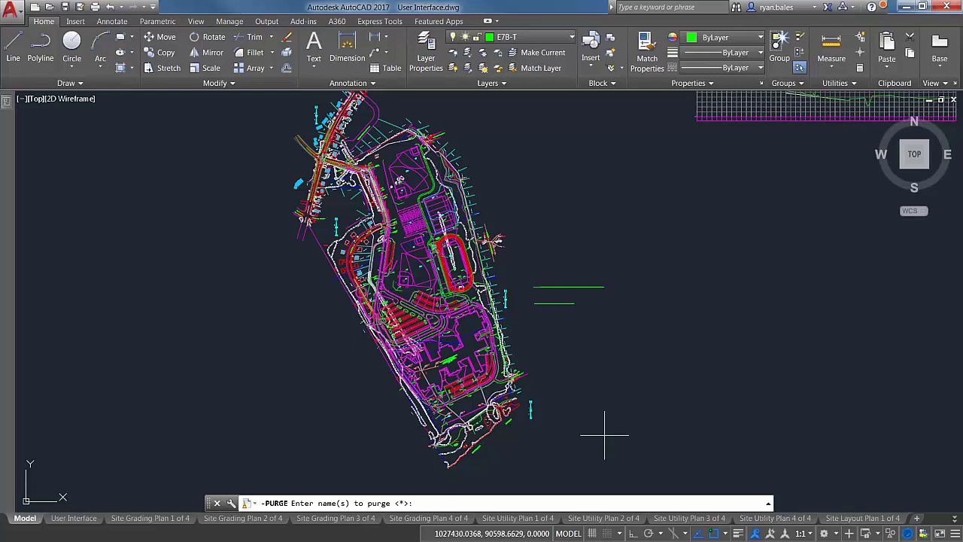
key("Return")
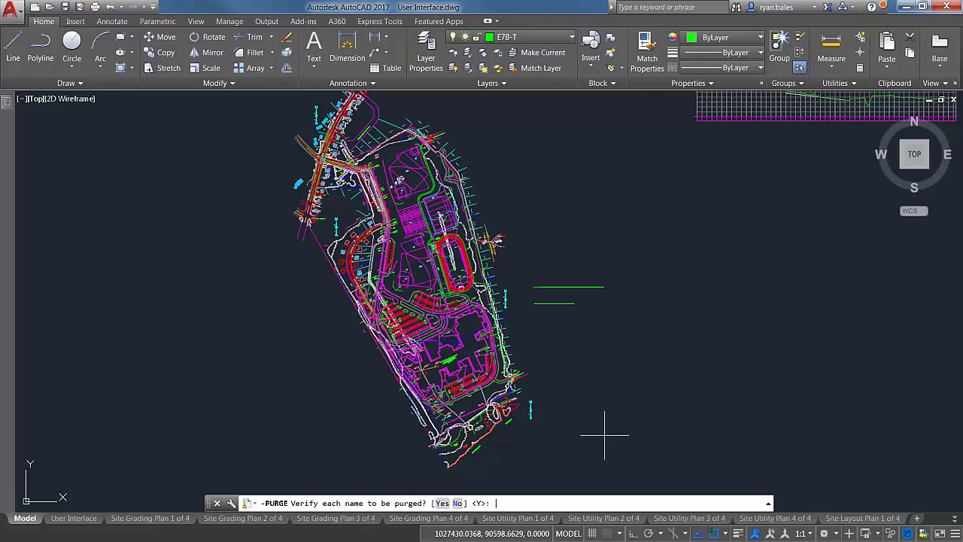
type("n")
key("Return")
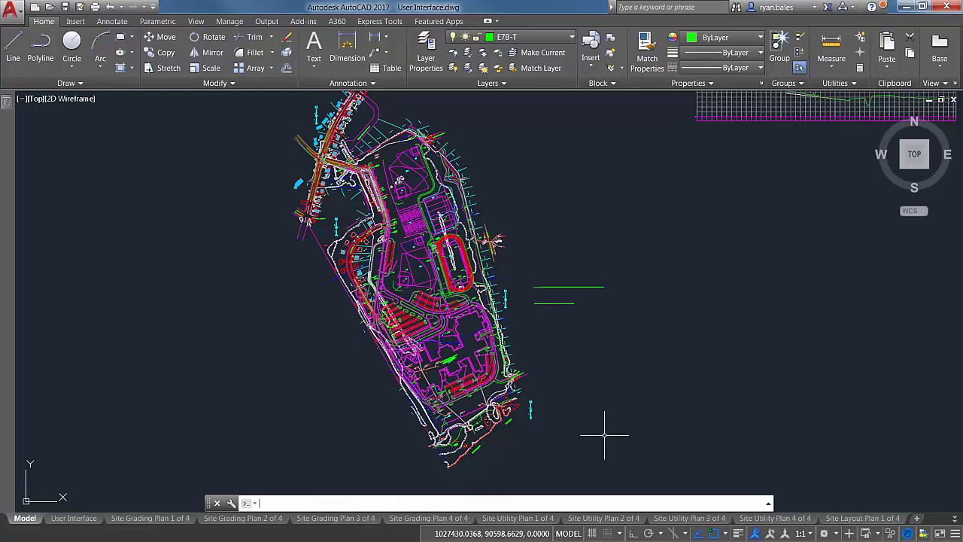
Purge all unused registered applications (Regapps) with the command-line Purge, without verifying each name
type("--PU")
key("Return")
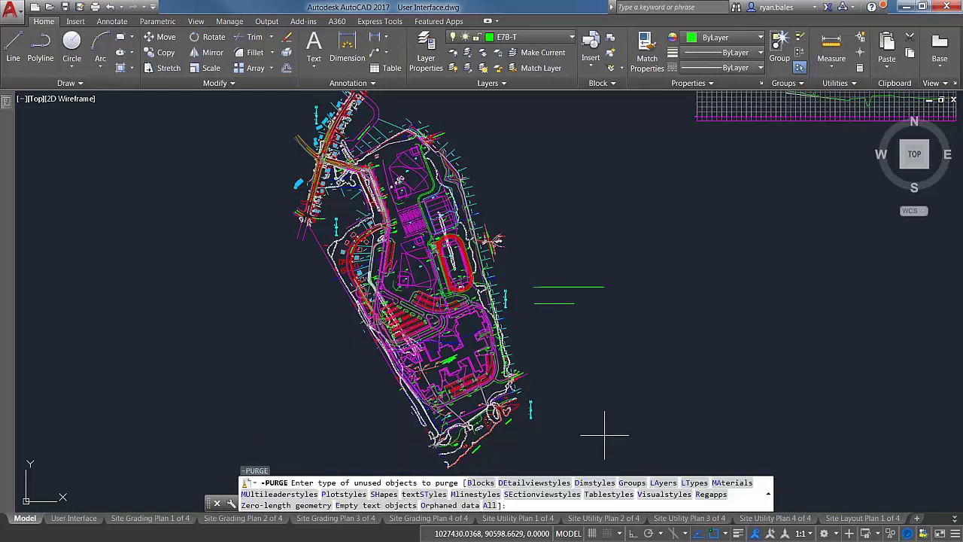
type("a")
key("Return")
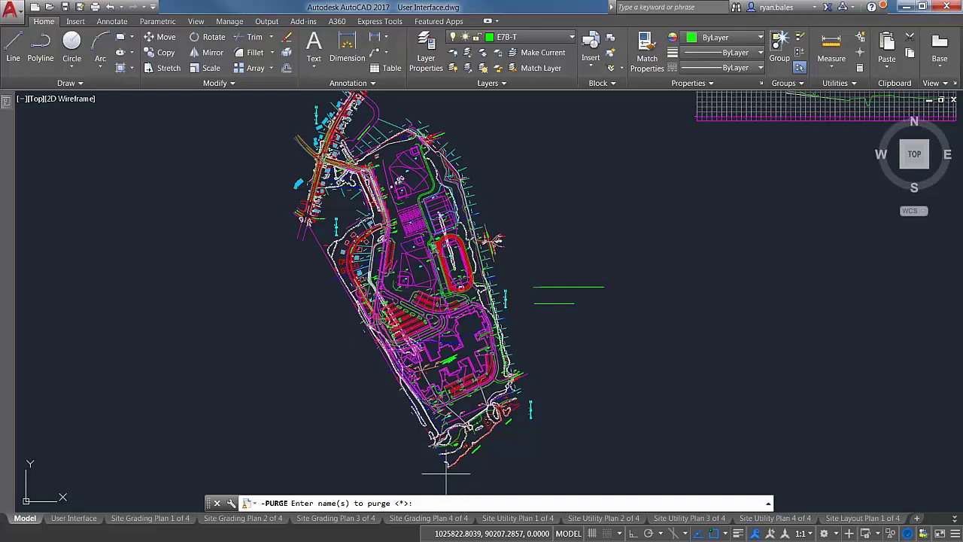
key("Return")
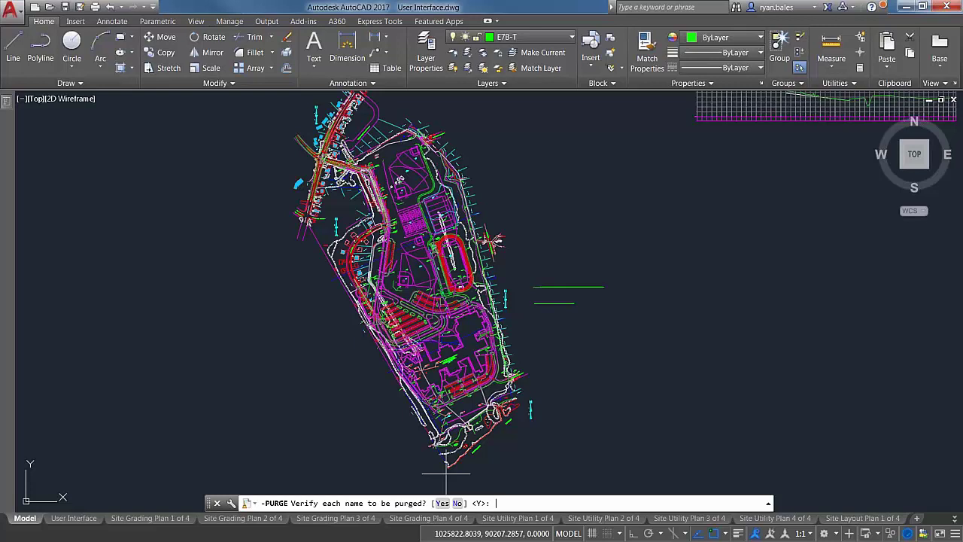
left_click(457, 503)
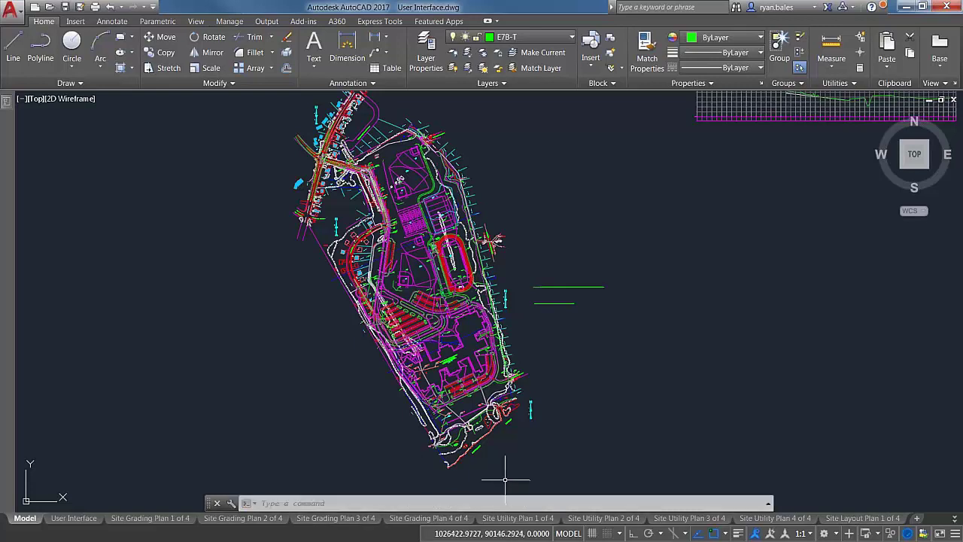
Review the list of deleted registered applications in the command history
key("F2")
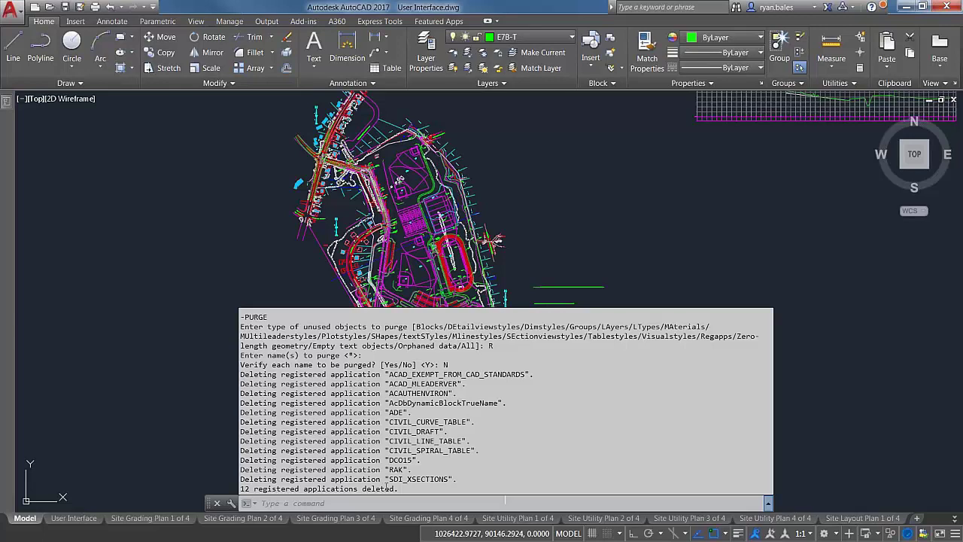
left_click_drag(393, 479, 454, 479)
left_click(454, 452)
key("F2")
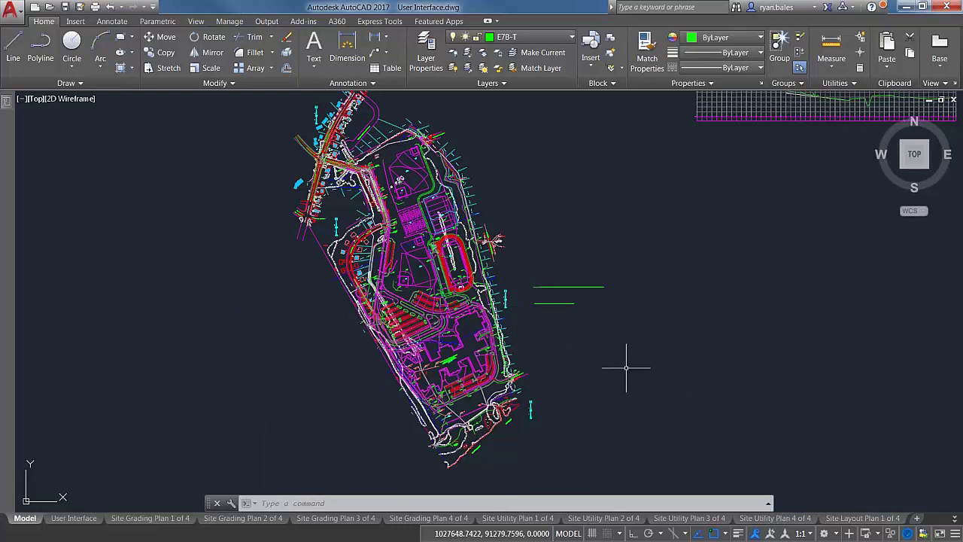
type("OVERKILL")
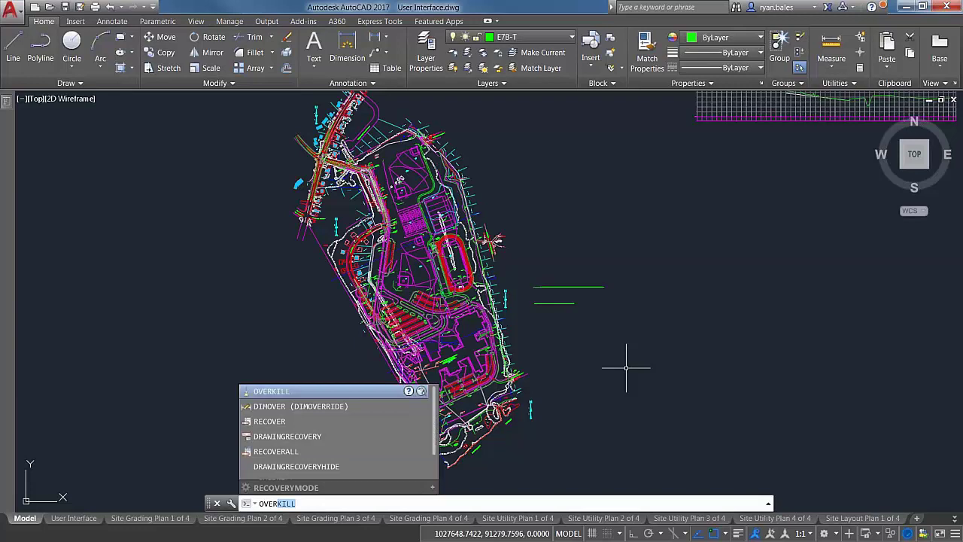
key("Return")
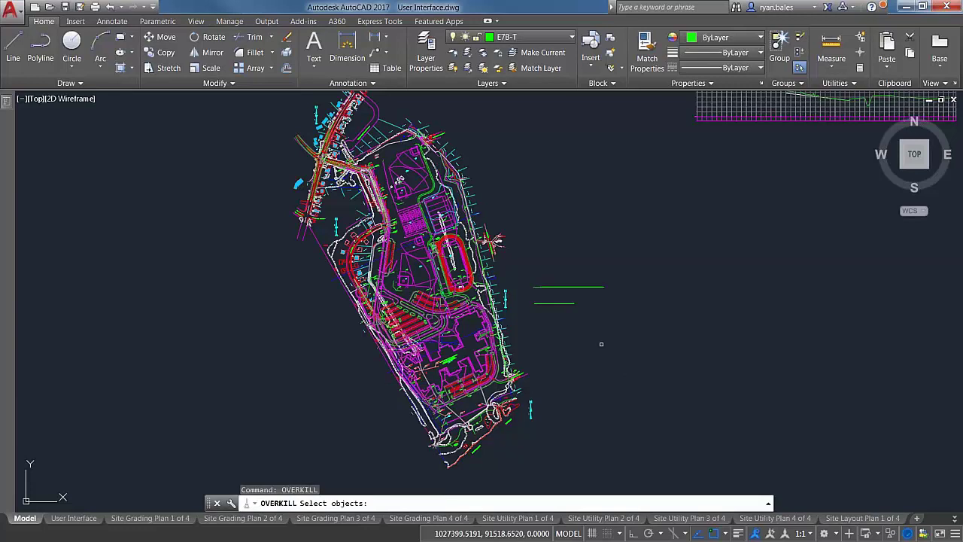
scroll(599, 342, "down", 2)
left_click(348, 124)
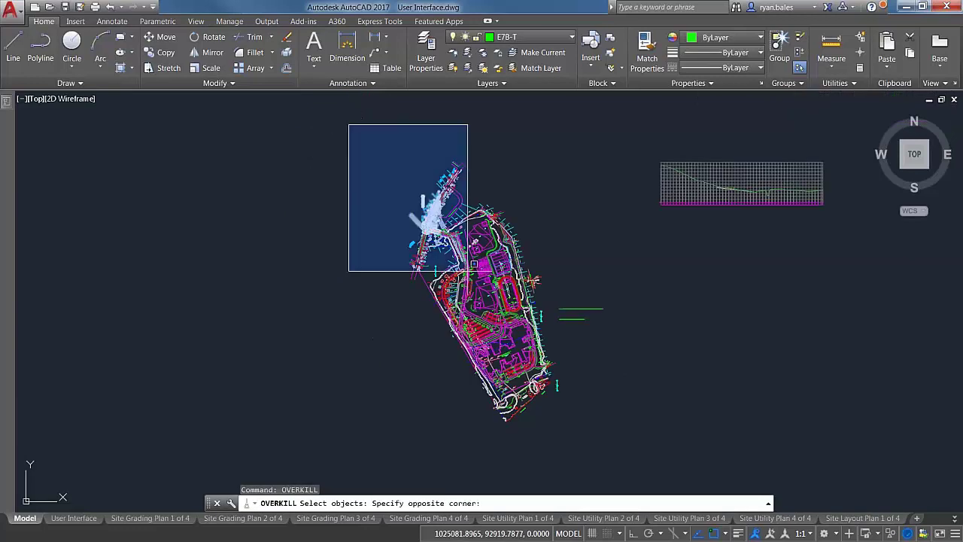
left_click(370, 283)
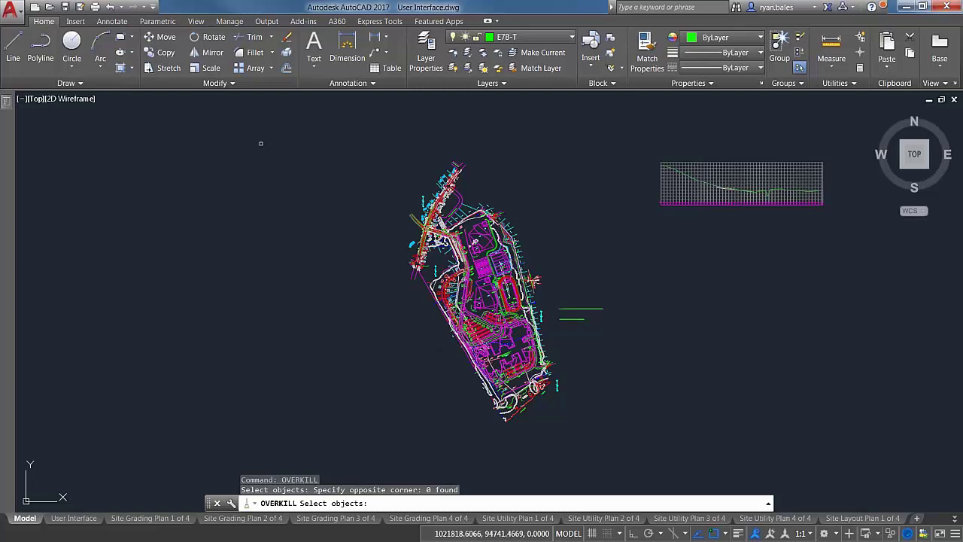
left_click(361, 121)
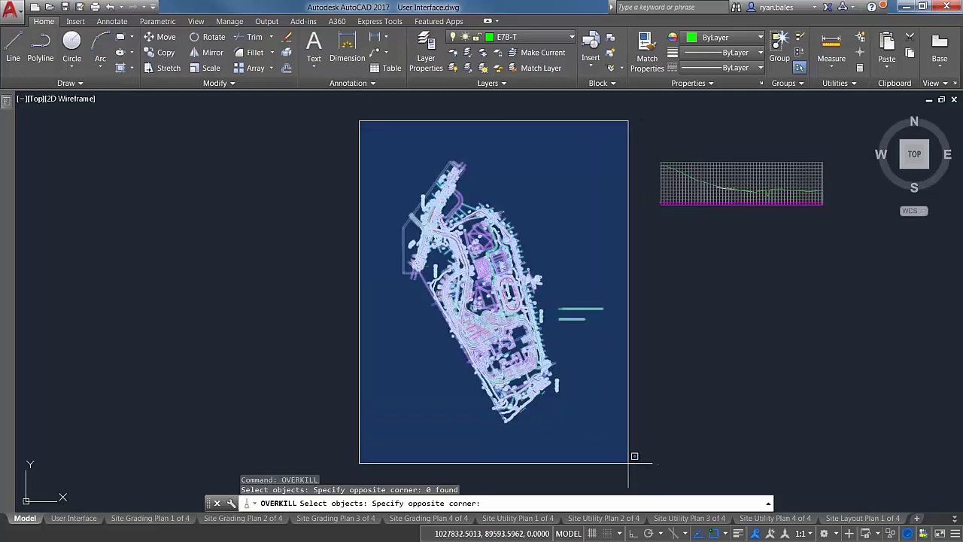
left_click(627, 462)
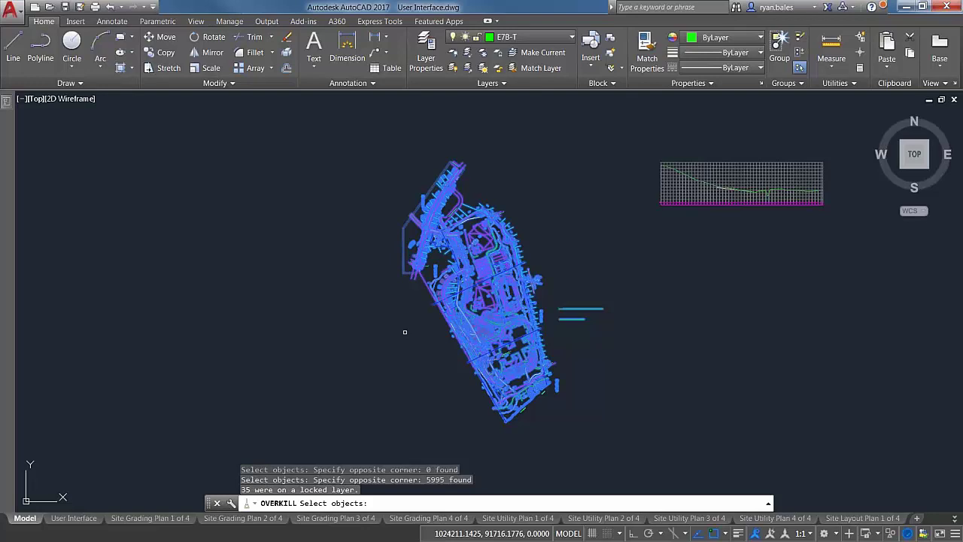
key("Escape")
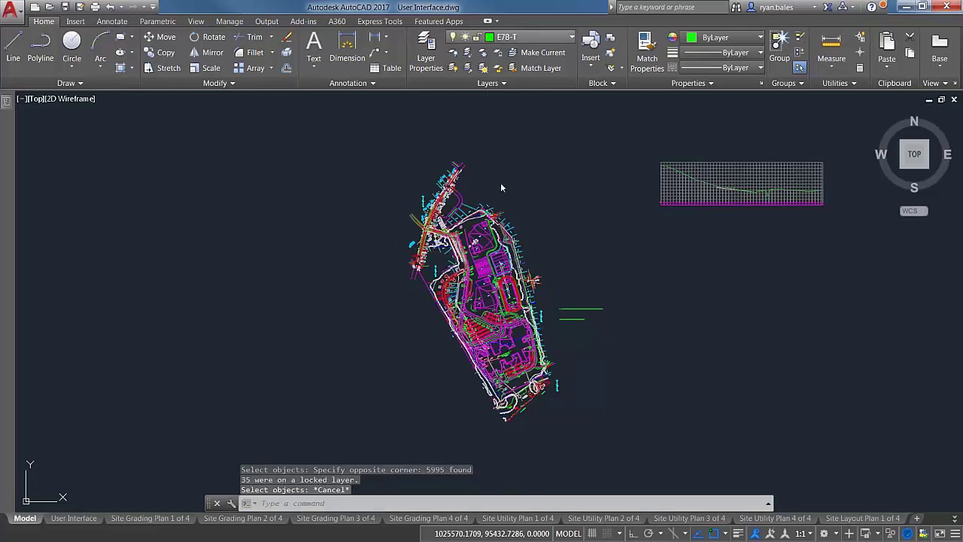
Unlock layer E7FCL and check the remaining layers for other locks
left_click(523, 39)
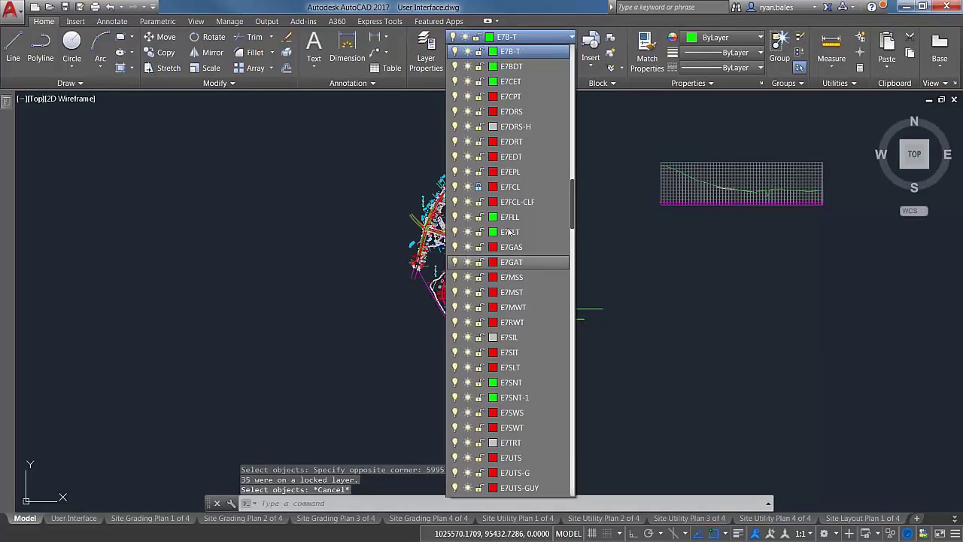
left_click(479, 187)
scroll(484, 347, "down", 1)
scroll(484, 347, "down", 10)
scroll(484, 350, "down", 20)
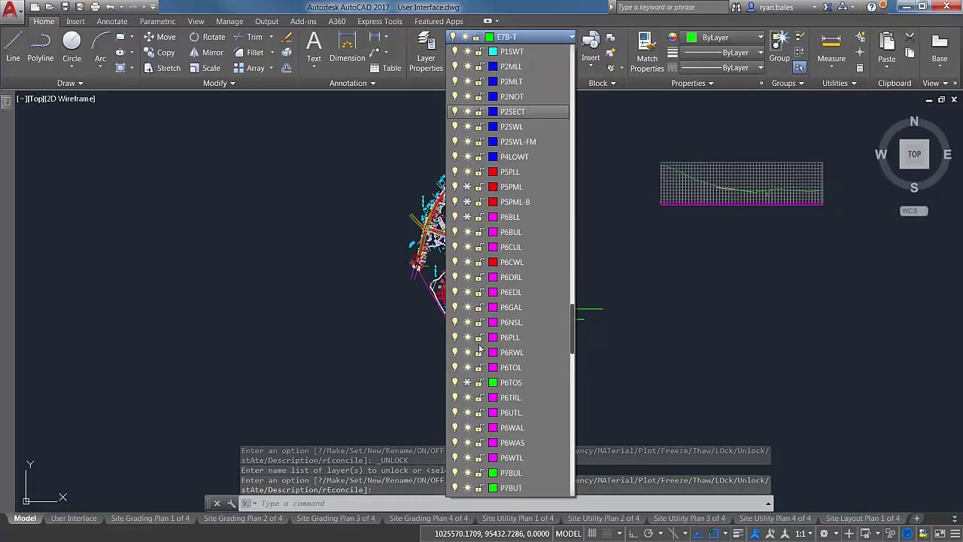
scroll(478, 348, "down", 10)
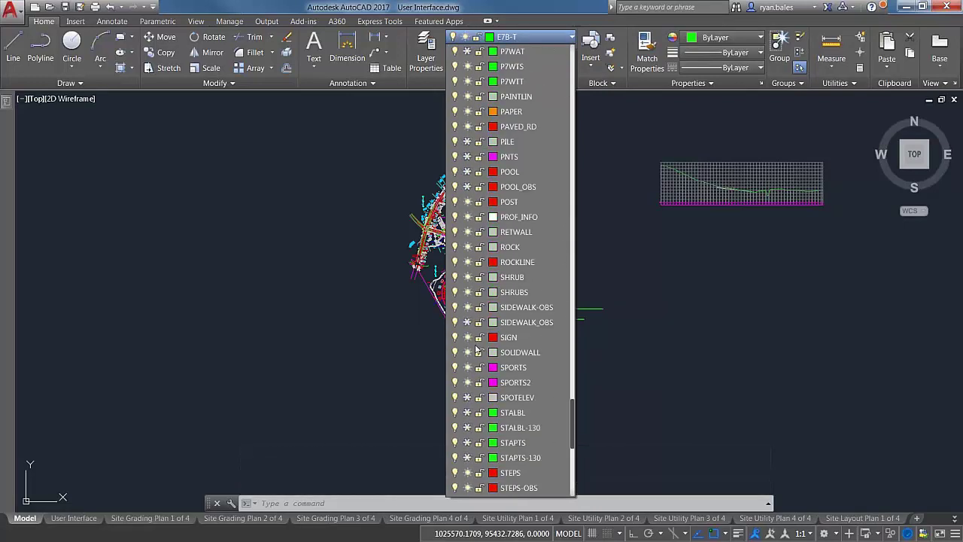
left_click(314, 344)
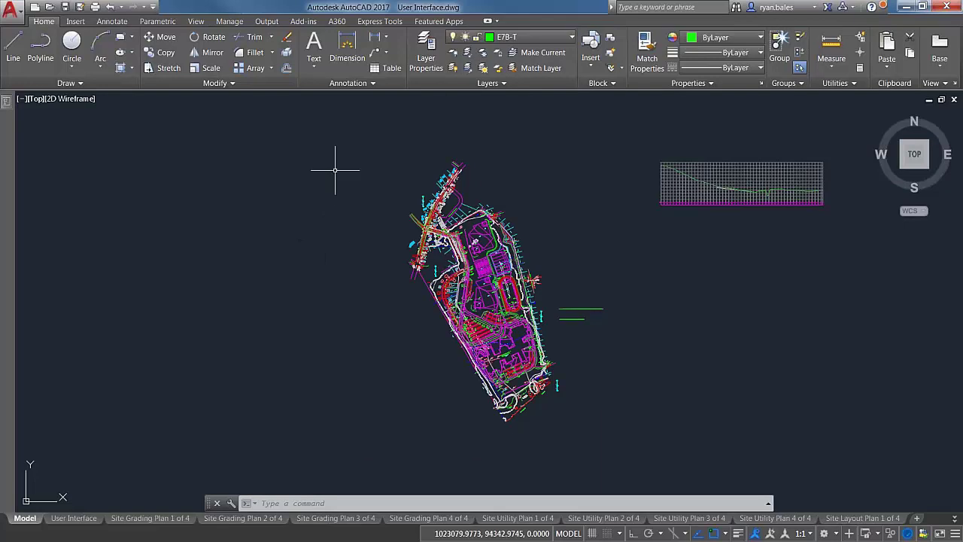
Select the entire site plan for Overkill and examine the tolerance and options for deleting duplicate objects
type("OVERK")
key("Return")
left_click(342, 137)
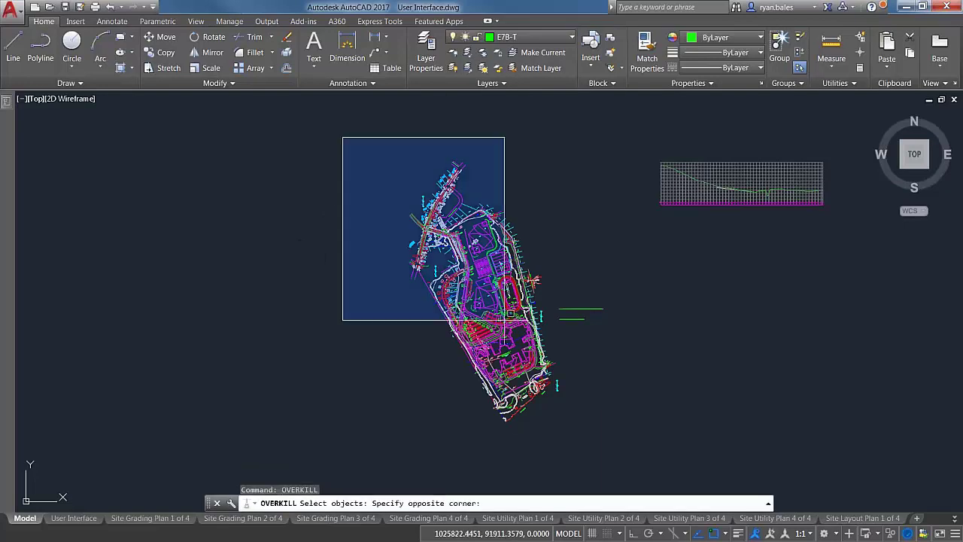
left_click(665, 493)
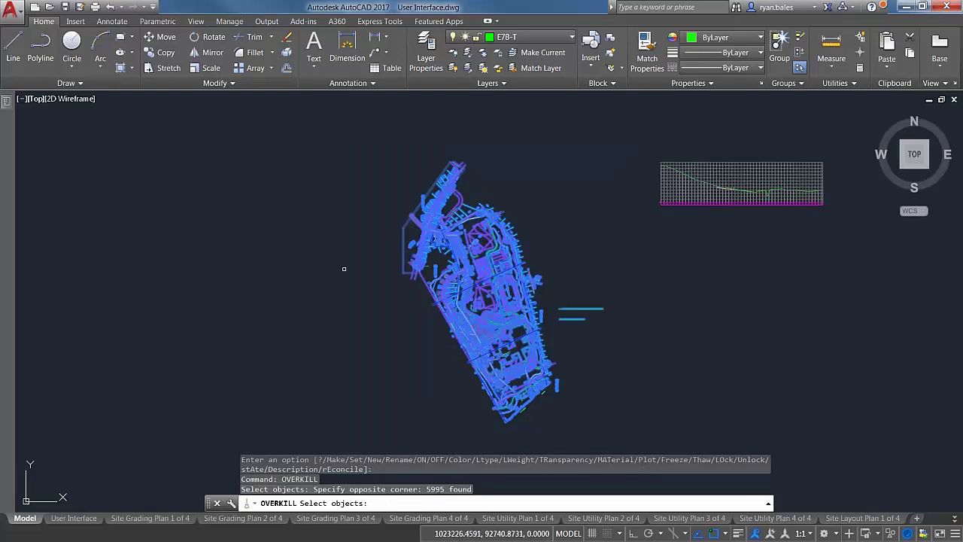
key("Return")
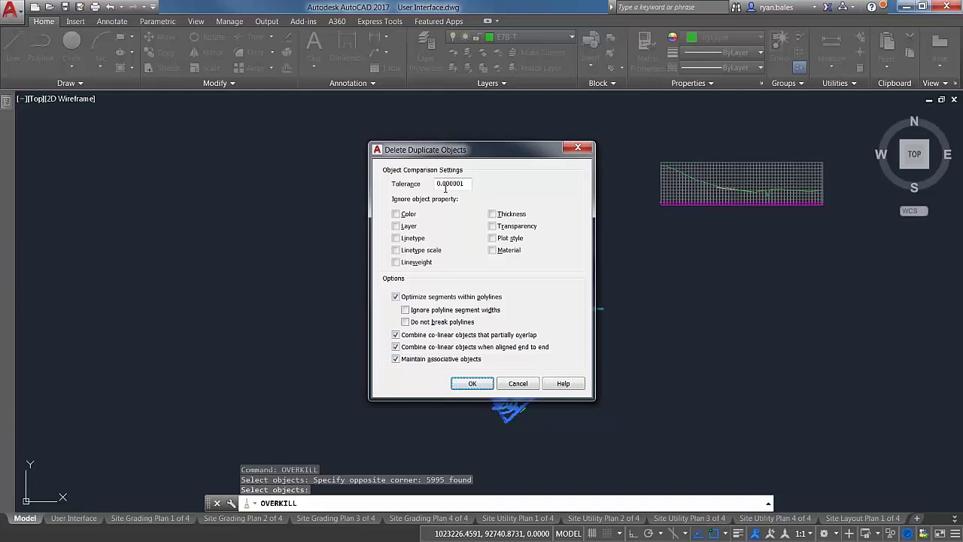
left_click(444, 184)
key("Return")
Draw a single horizontal line in the empty area beside the site plan with Ortho on
type("l")
key("Return")
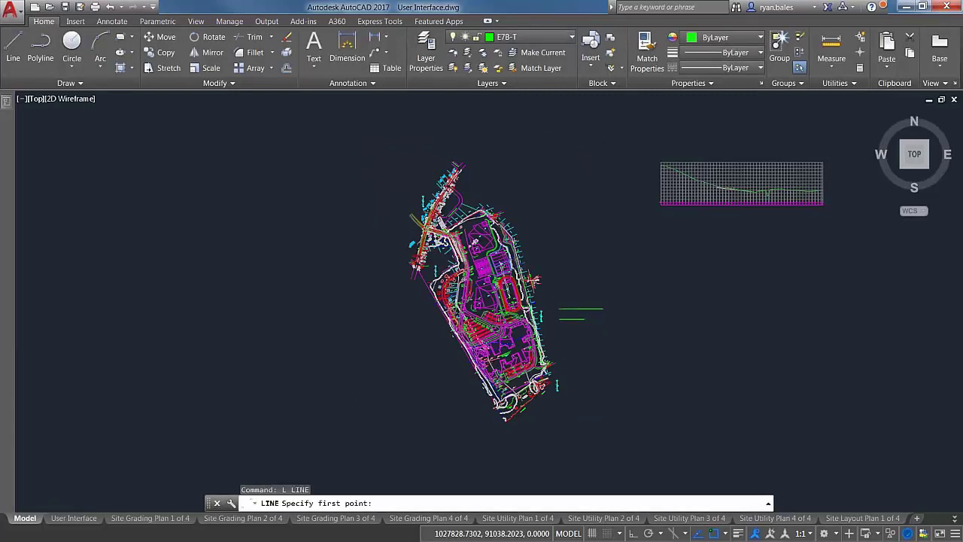
scroll(827, 451, "up", 2)
left_click(477, 324)
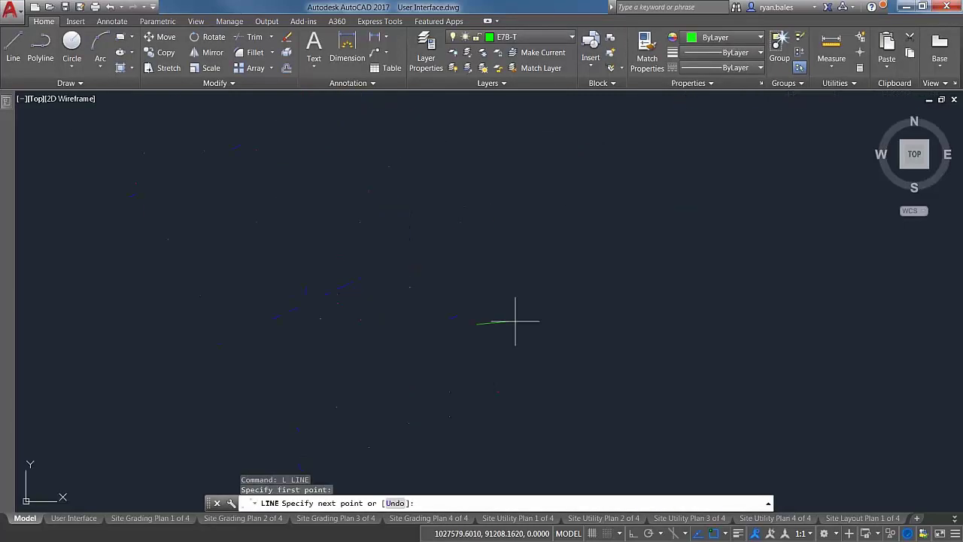
key("F8")
left_click(587, 323)
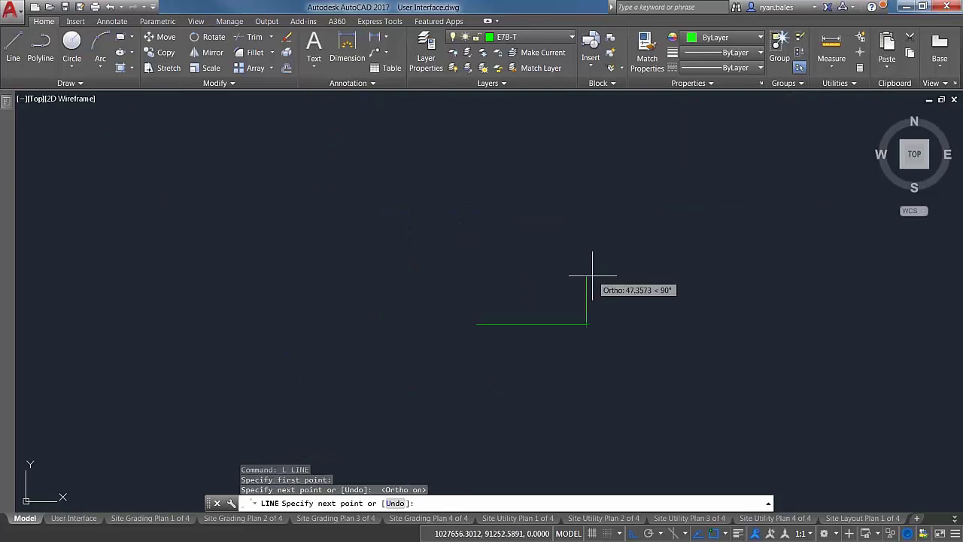
key("Escape")
Draw a second horizontal line from a Nearest point on the first line, overlapping it and extending past its east end
key("Return")
type("NEA")
key("Return")
left_click(557, 324)
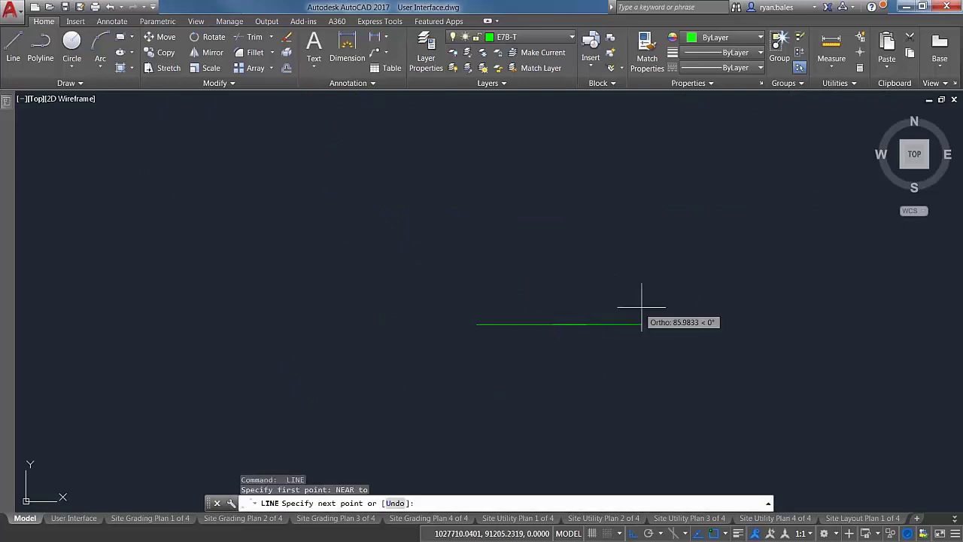
key("Escape")
Select both collinear lines to examine where they overlap, then clear the selection
scroll(580, 333, "up", 3)
scroll(550, 294, "up", 2)
left_click(569, 252)
left_click(520, 333)
scroll(519, 332, "down", 2)
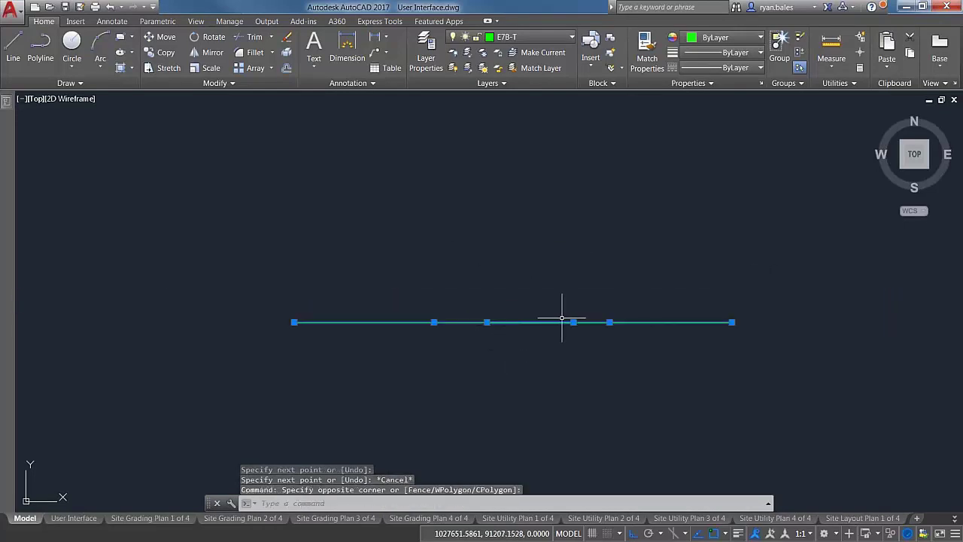
key("Escape")
Move the second line horizontally so its west endpoint meets the first line's east endpoint
left_click(651, 307)
left_click(468, 320)
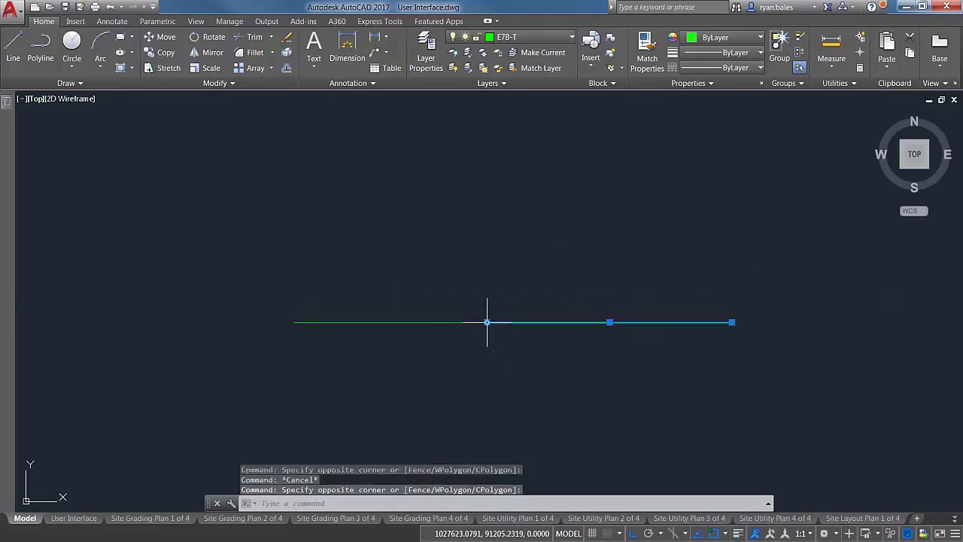
left_click(486, 323)
key("space")
left_click(572, 322)
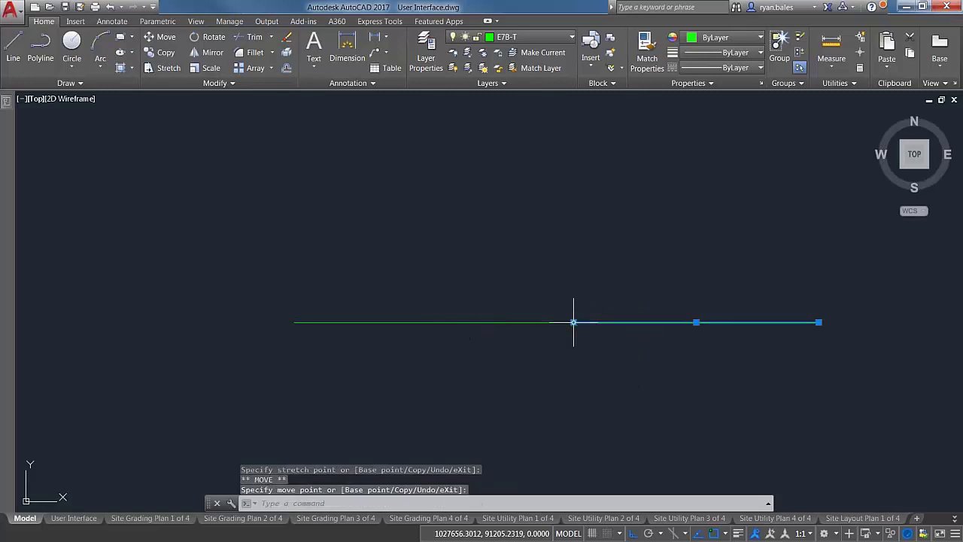
key("Escape")
Select the two end-to-end lines and erase them
left_click(624, 296)
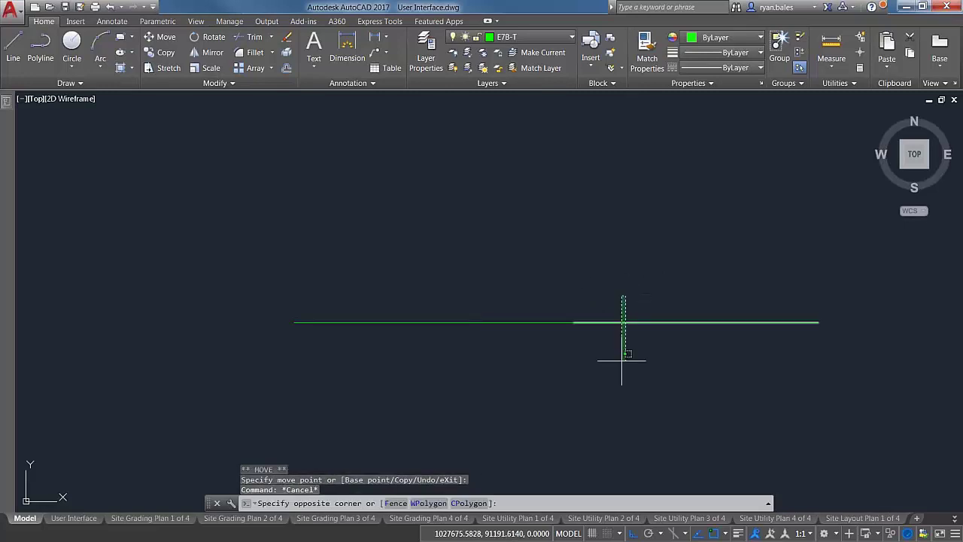
left_click(598, 398)
left_click(473, 276)
left_click(473, 276)
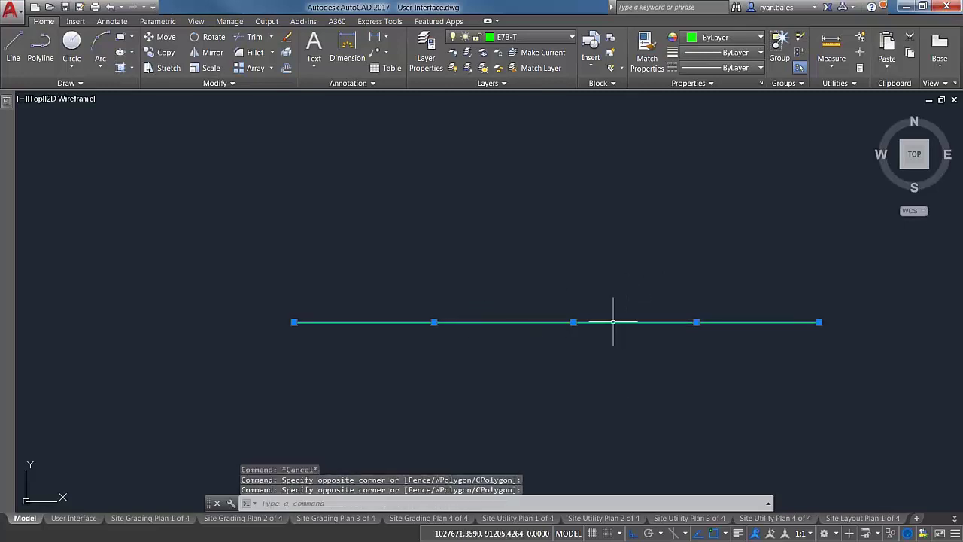
middle_click_drag(621, 301, 538, 313)
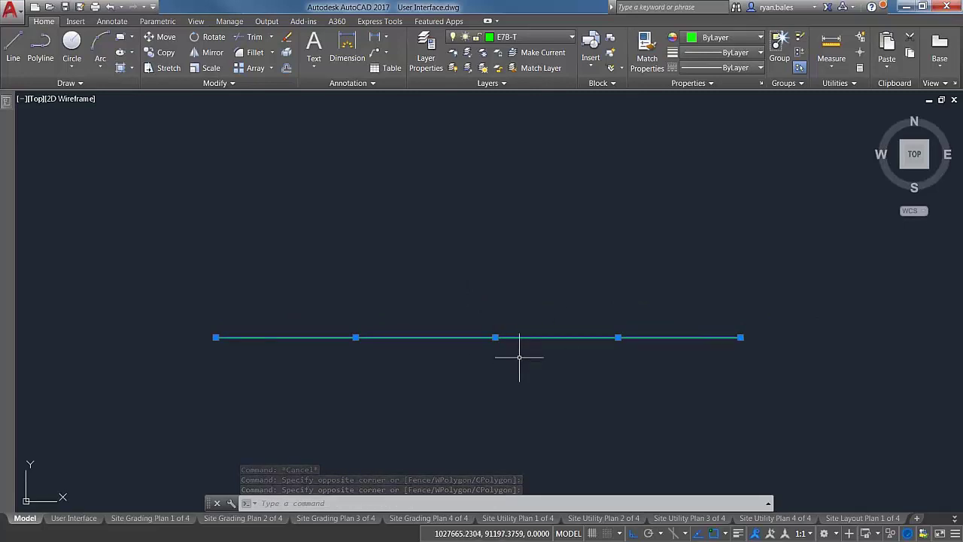
key("Delete")
Run Overkill on the entire site plan with the current comparison settings, and review the deletion results in the command history
scroll(515, 317, "down", 5)
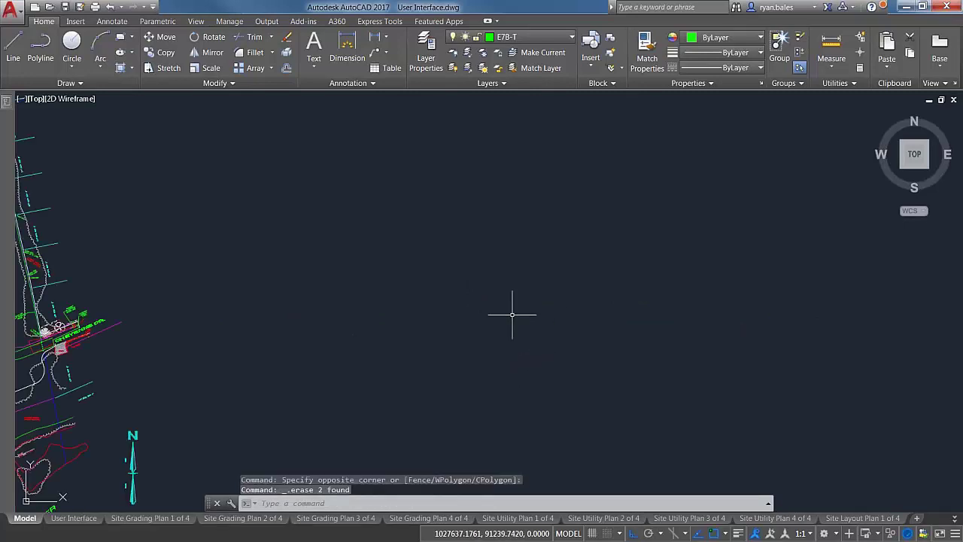
type("overkill")
key("Return")
left_click(344, 167)
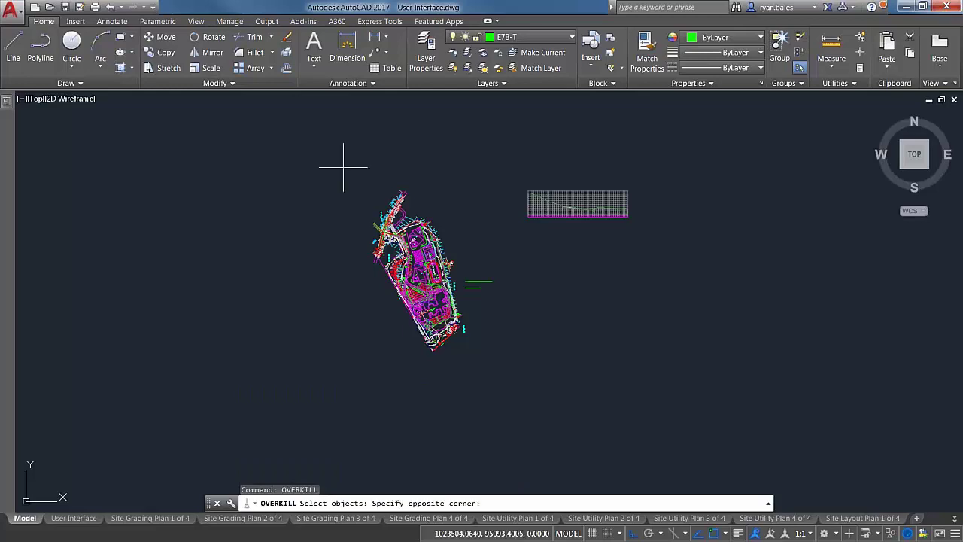
left_click(508, 376)
key("Return")
left_click(472, 385)
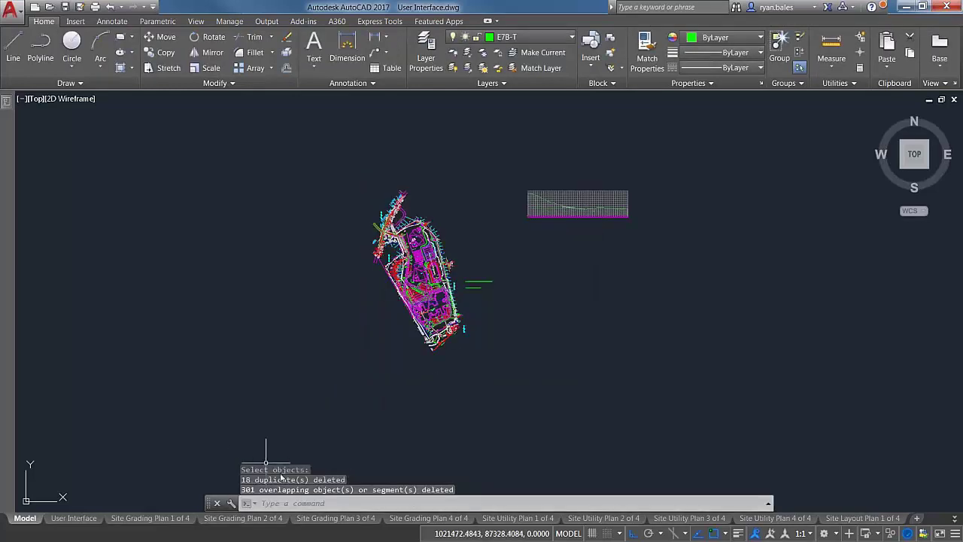
key("F2")
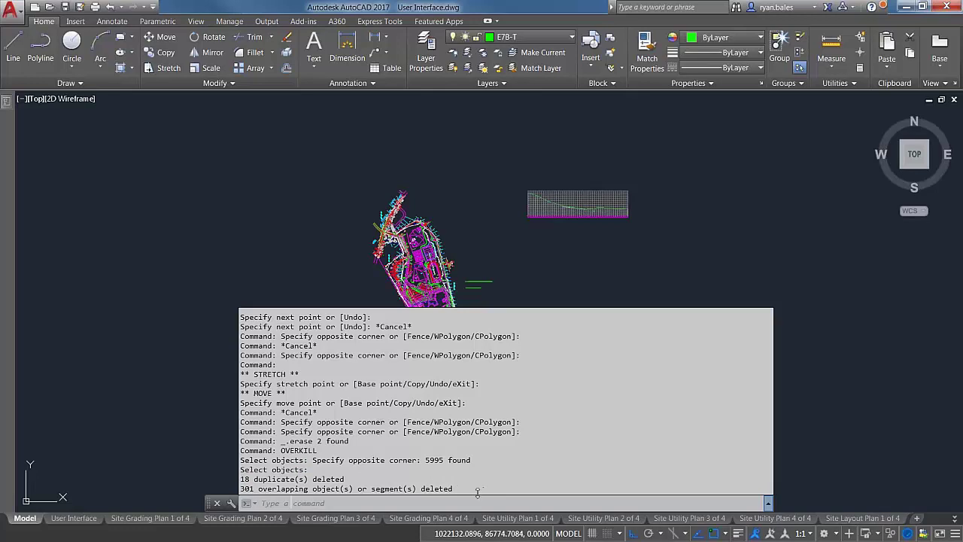
key("Escape")
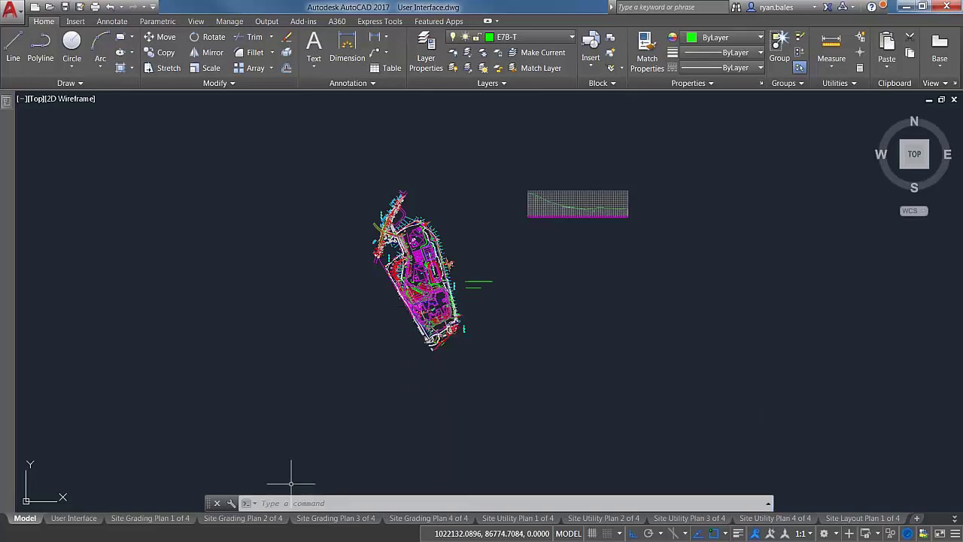
Draw a horizontal test line about 39 units long east of the site plan, with a vertical segment rising from its east end
type("L")
key("Return")
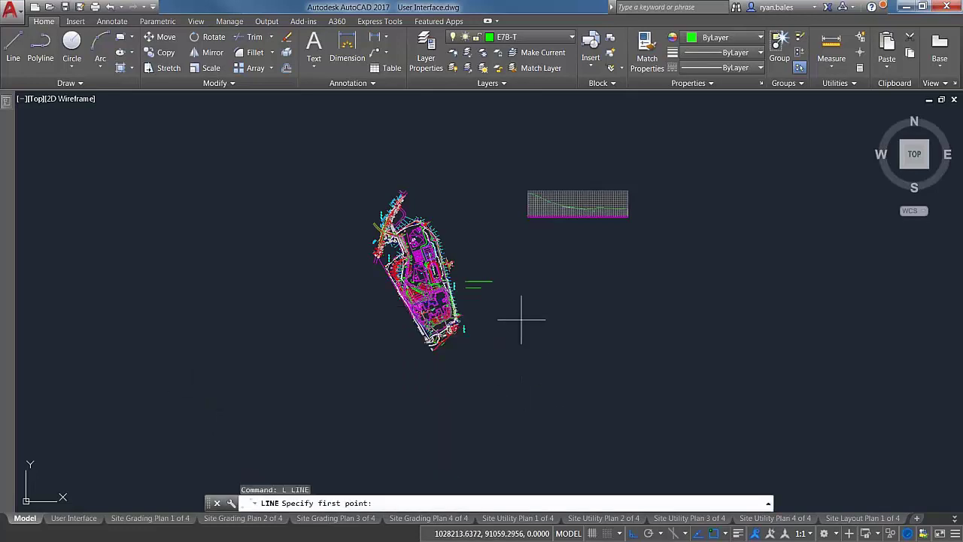
scroll(522, 318, "up", 5)
left_click(482, 327)
scroll(452, 327, "up", 3)
scroll(446, 327, "up", 5)
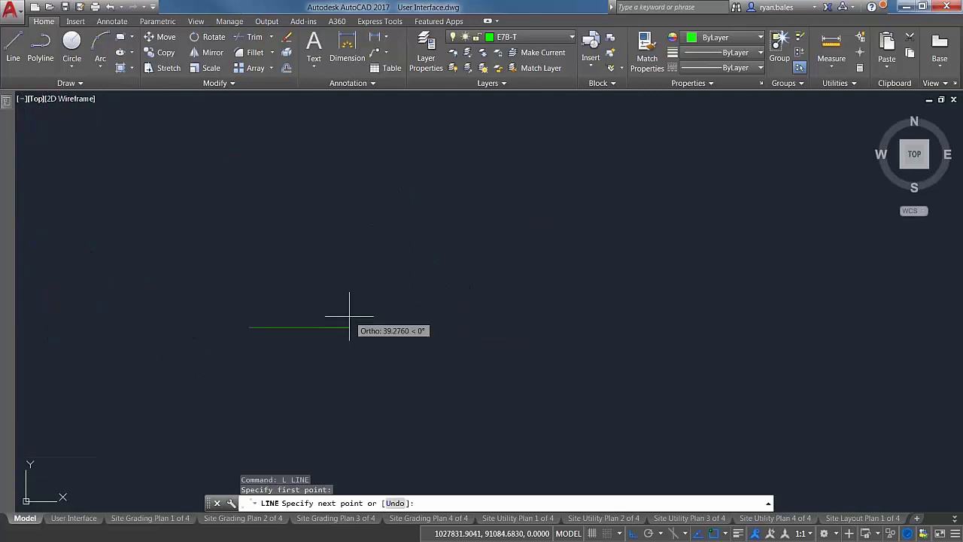
left_click(349, 327)
left_click(371, 289)
key("Escape")
middle_click_drag(422, 324, 516, 339)
Run Overkill on the two perpendicular test lines with a tolerance of 0.000001 and both co-linear combining options on
type("OVERKILL")
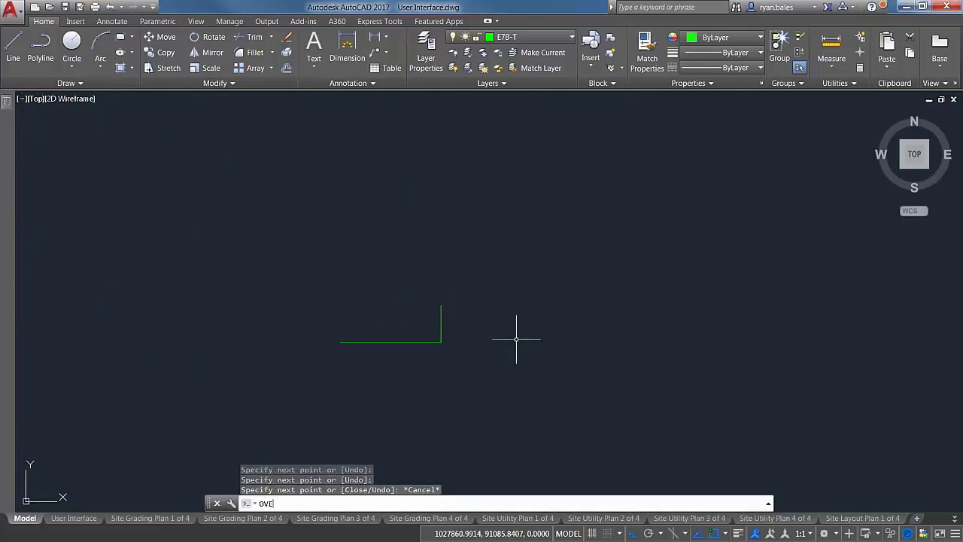
key("Return")
left_click(512, 324)
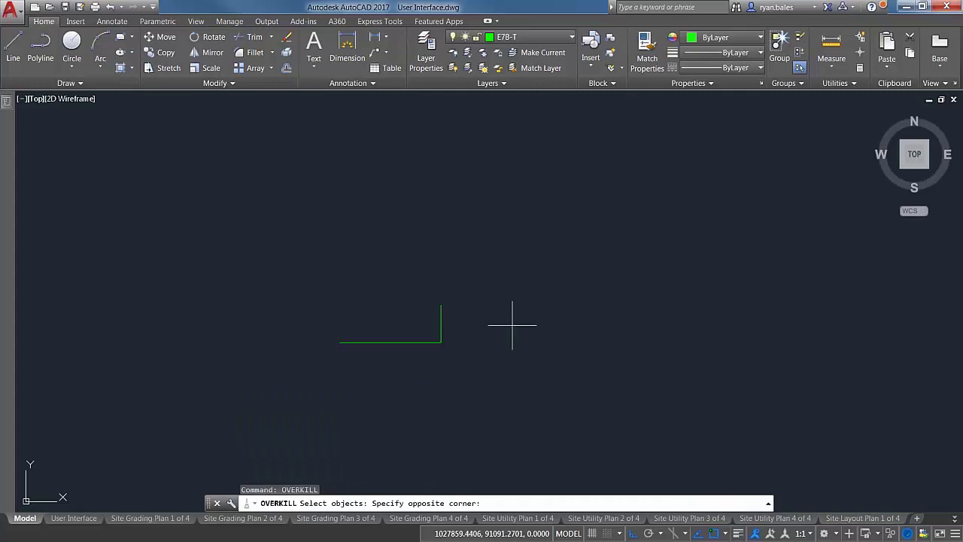
left_click(354, 389)
key("Return")
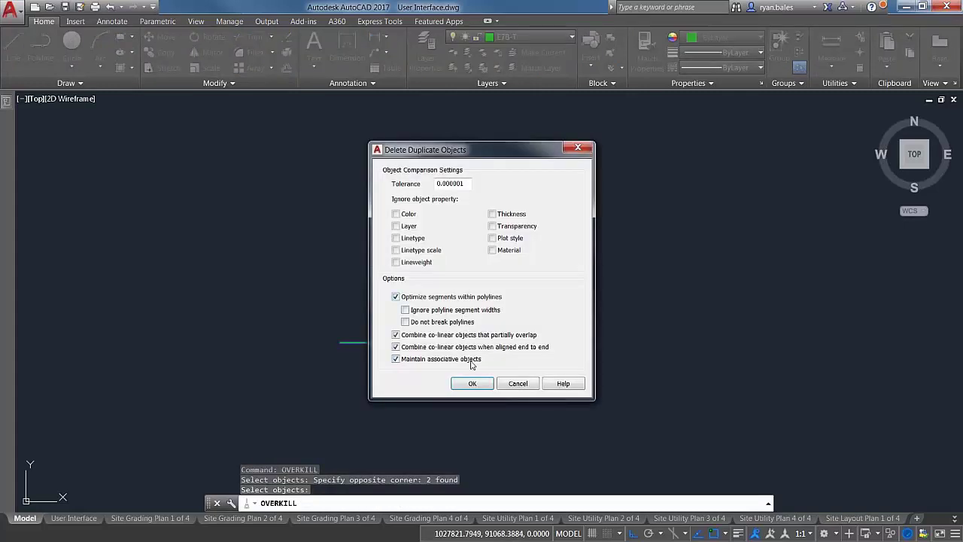
left_click(473, 383)
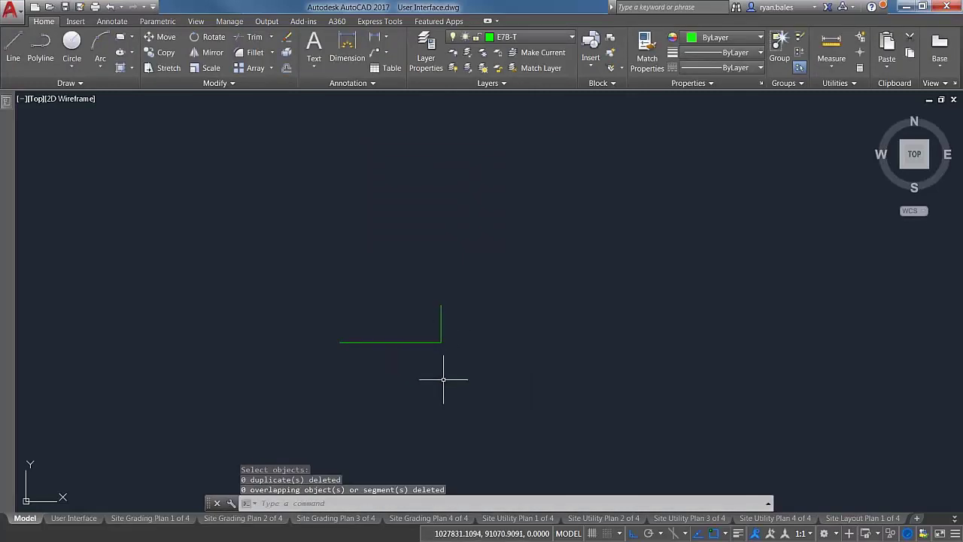
Rotate the vertical line about the shared corner so it continues the horizontal line eastward, then clear the selection
left_click(486, 370)
left_click(441, 341)
key("space")
key("space")
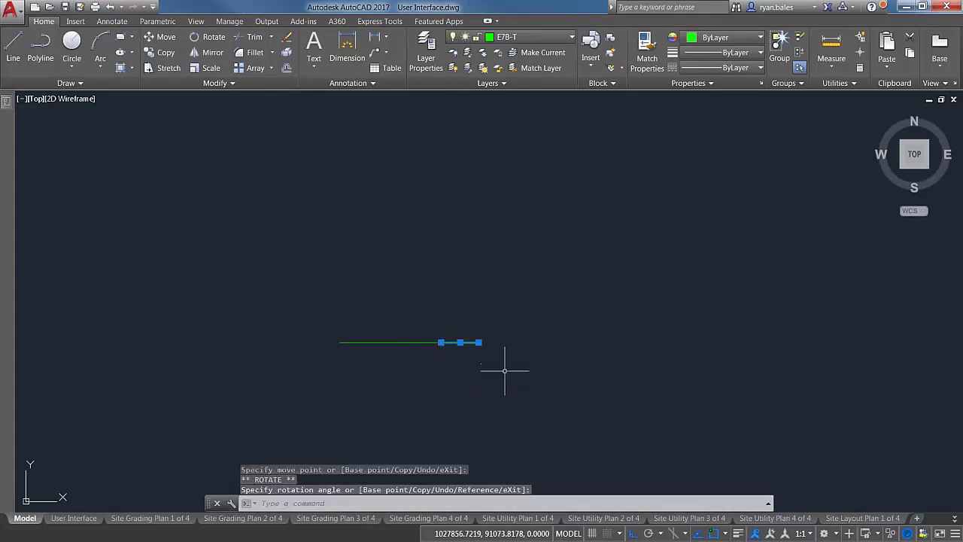
key("Escape")
Run Overkill on the two end-to-end collinear lines to combine them into one
type("overkill")
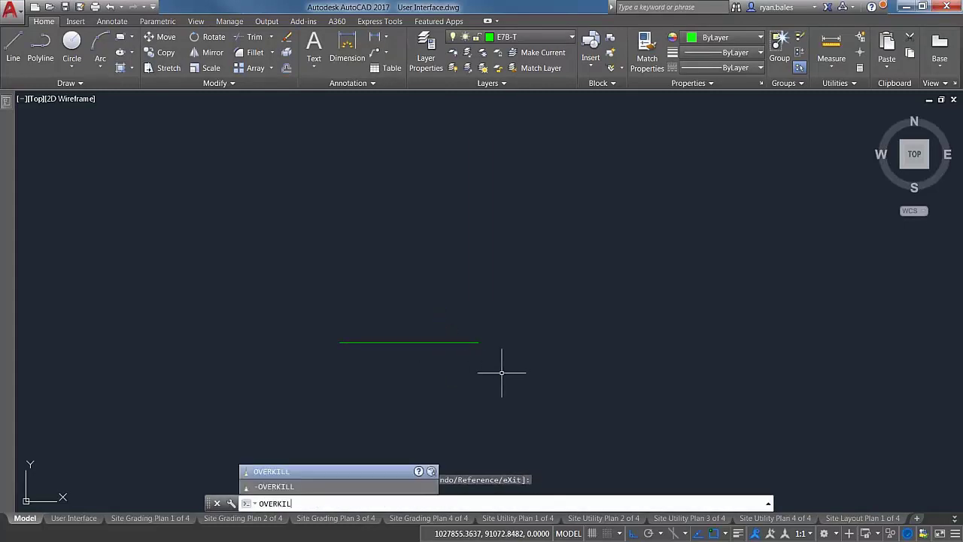
key("Return")
left_click(462, 323)
left_click(426, 369)
key("Return")
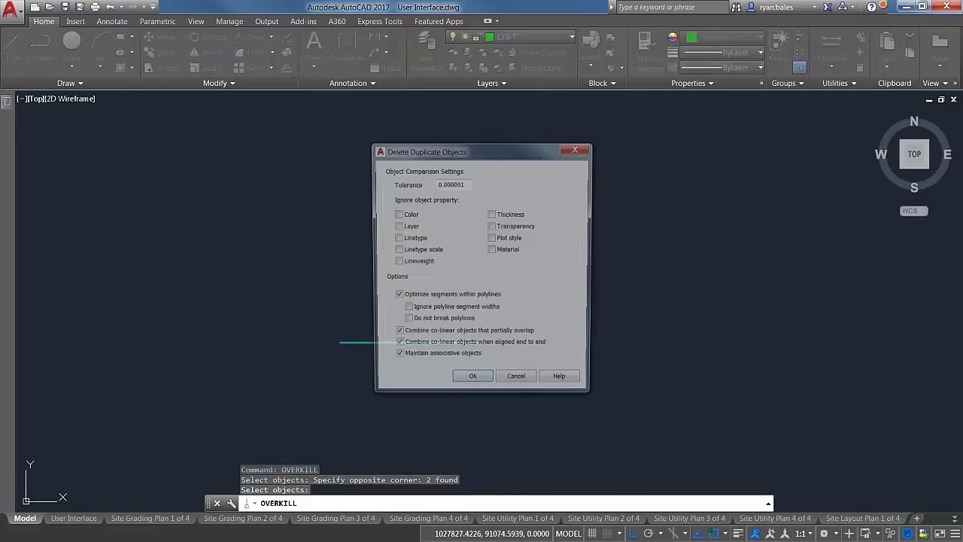
left_click(472, 383)
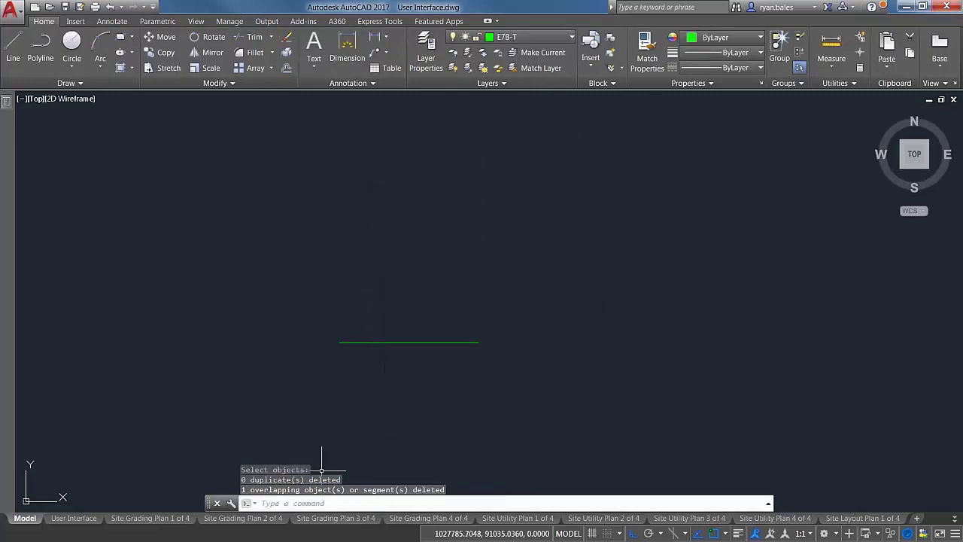
Select the combined horizontal line to examine its grips, then clear the selection
left_click(482, 415)
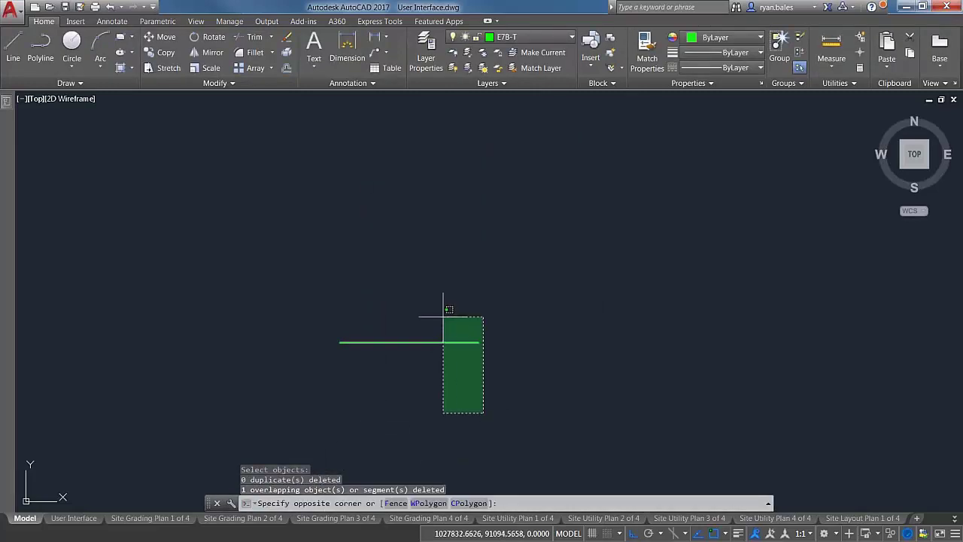
left_click(443, 317)
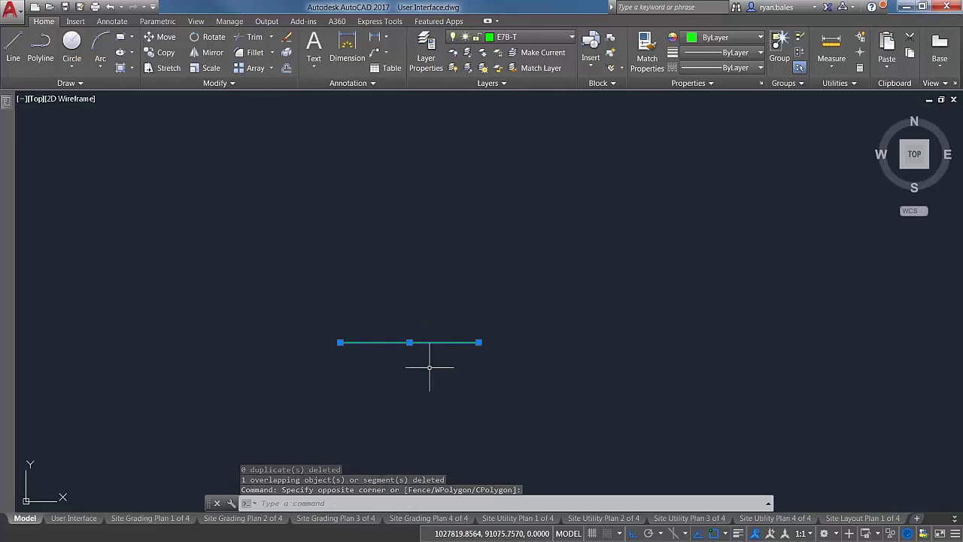
key("Escape")
Draw a duplicate line directly over the horizontal line, from its east endpoint to its west endpoint
type("l")
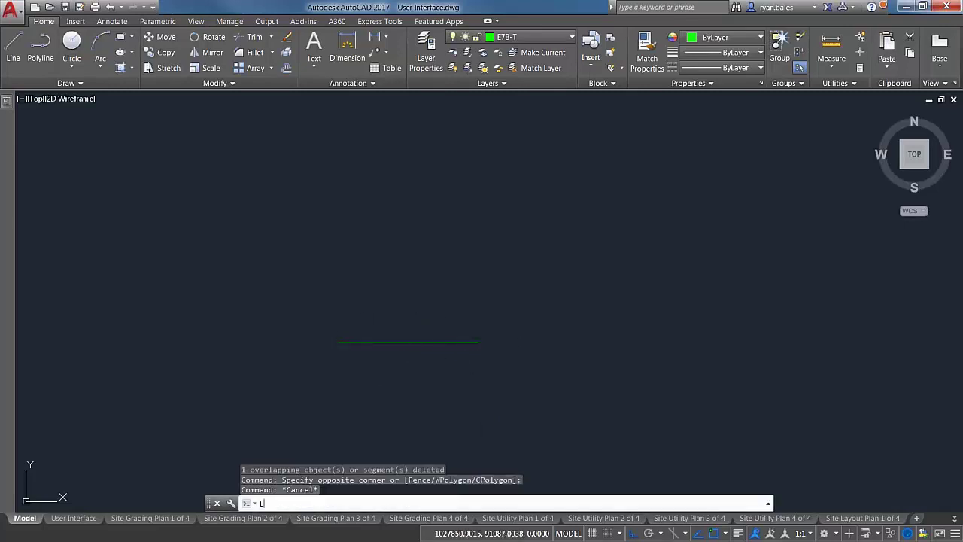
key("Return")
left_click(479, 343)
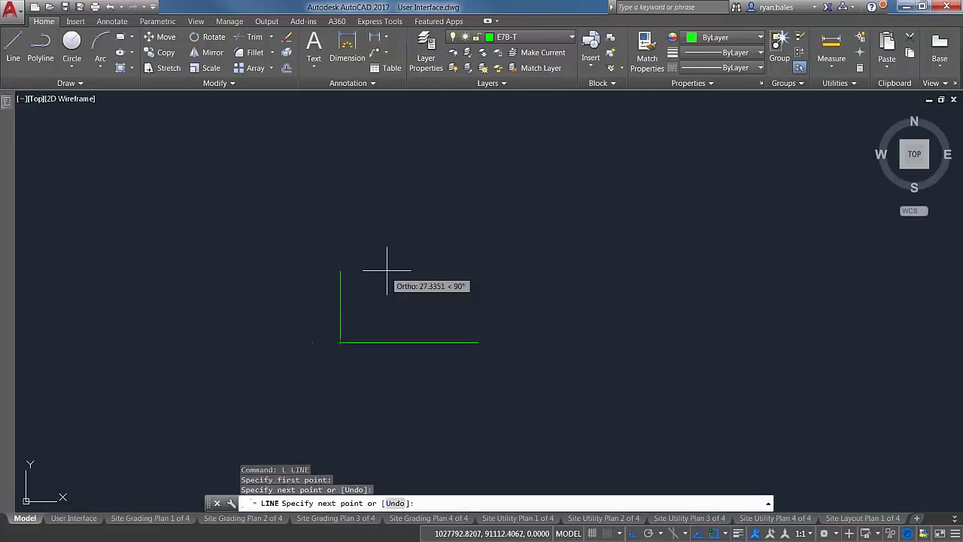
key("Escape")
Run Overkill on the two coincident lines to remove the duplicate
type("OVERKILL")
key("Return")
left_click(418, 276)
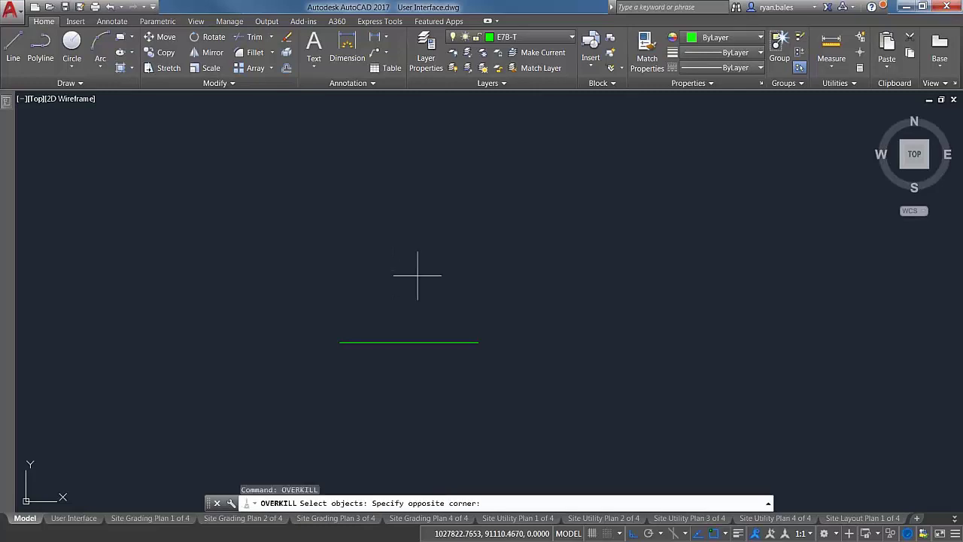
left_click(389, 336)
key("Return")
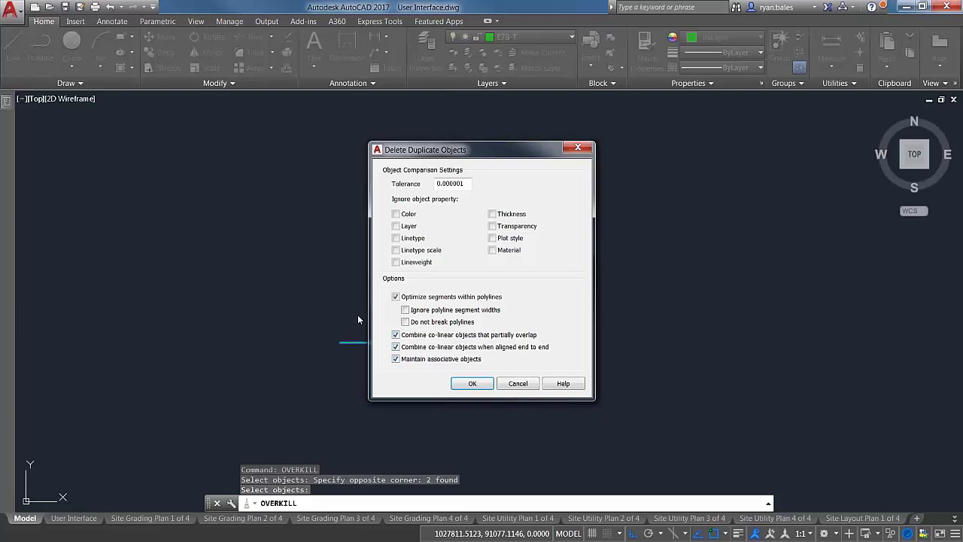
left_click(473, 384)
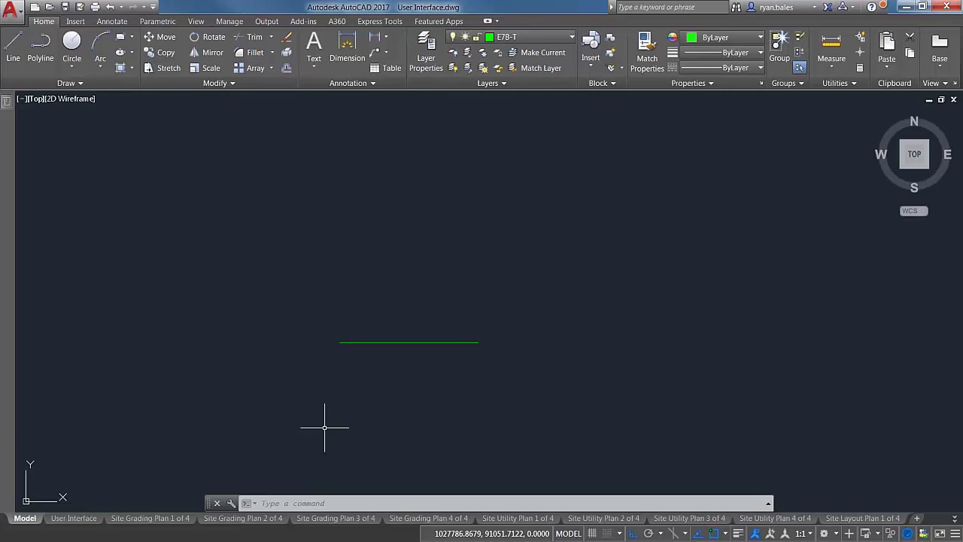
With Ortho off, draw a slightly sloping line from a Nearest point on the horizontal line to just below its east end
type("l")
key("Return")
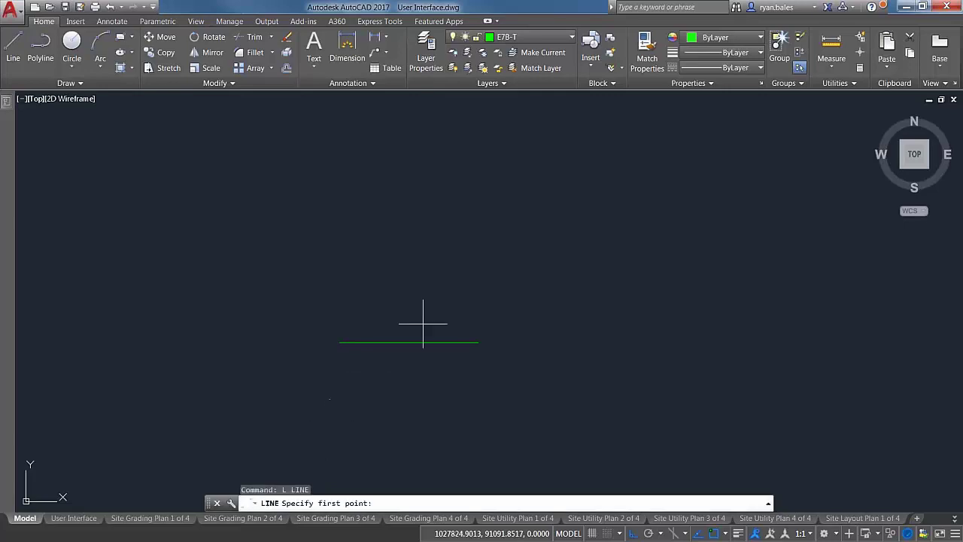
type("ne")
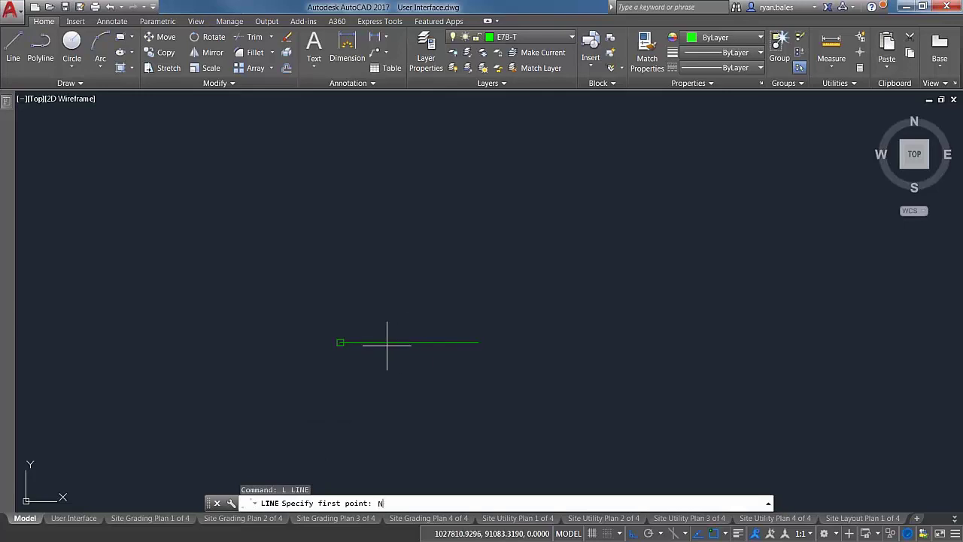
key("Return")
left_click(397, 342)
scroll(397, 342, "up", 5)
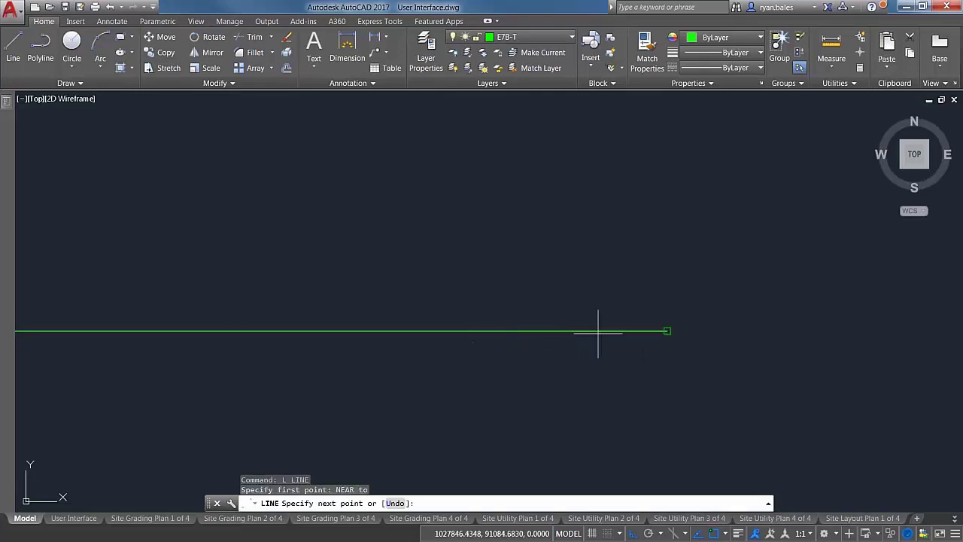
key("F8")
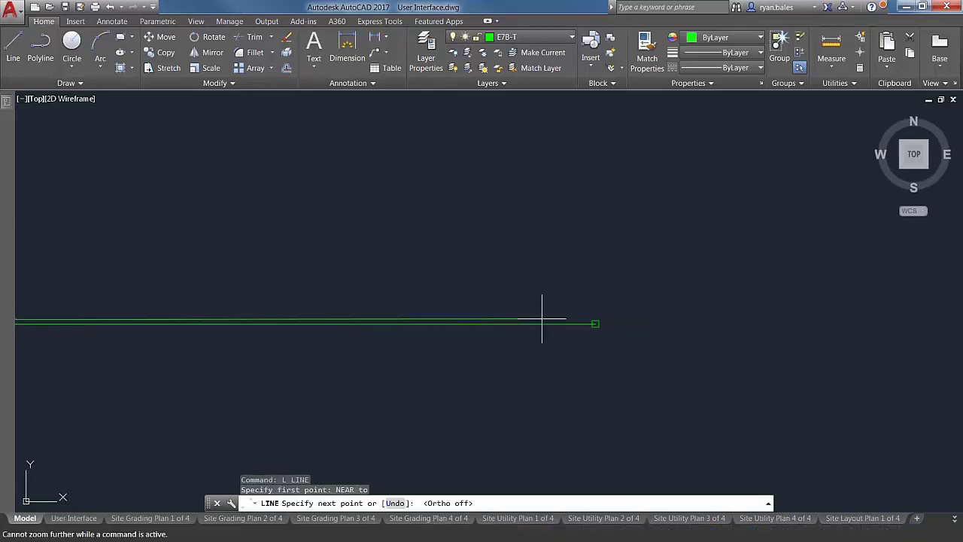
left_click(596, 364)
key("Escape")
key("Escape")
scroll(647, 331, "down", 5)
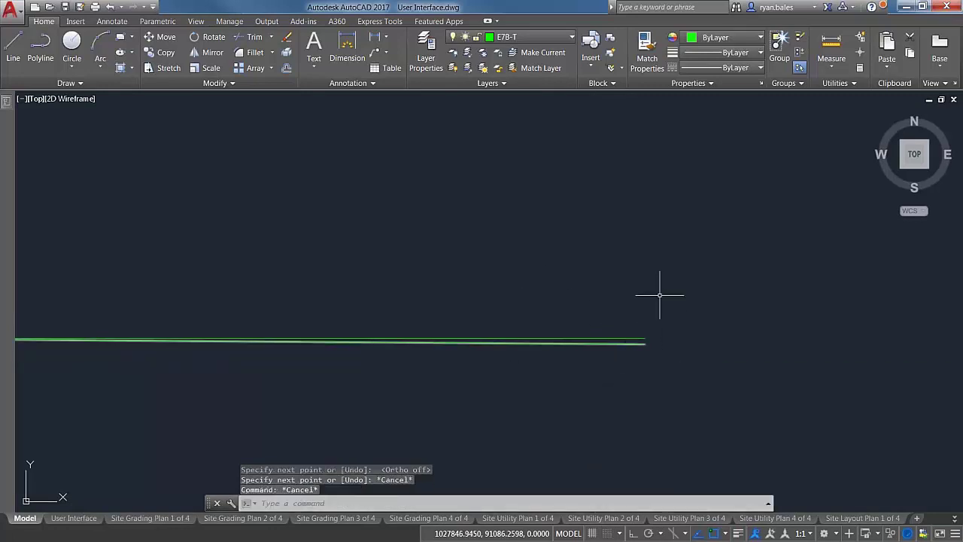
Run Overkill on the horizontal line and the slightly sloping line with a tolerance of 0.000001
type("overkill")
key("Return")
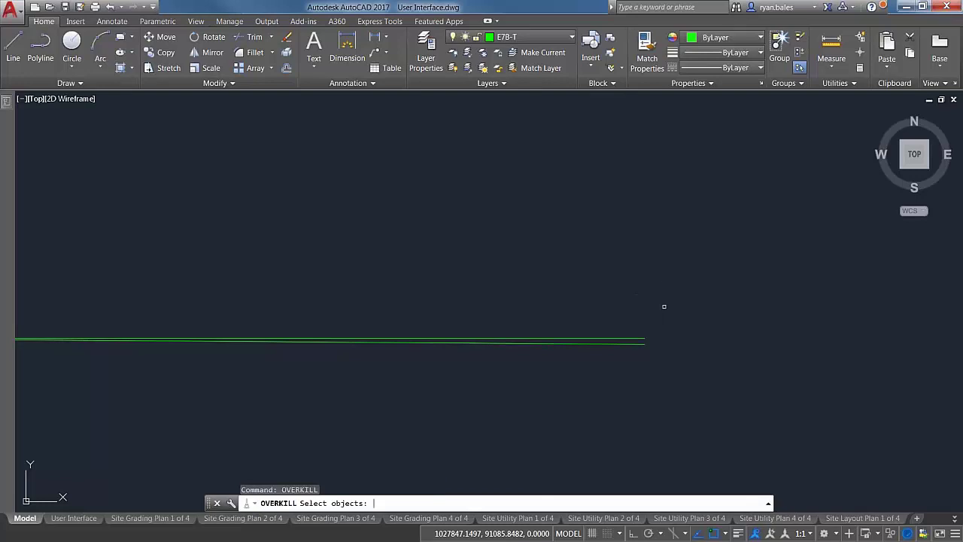
left_click(568, 393)
left_click(504, 316)
key("Return")
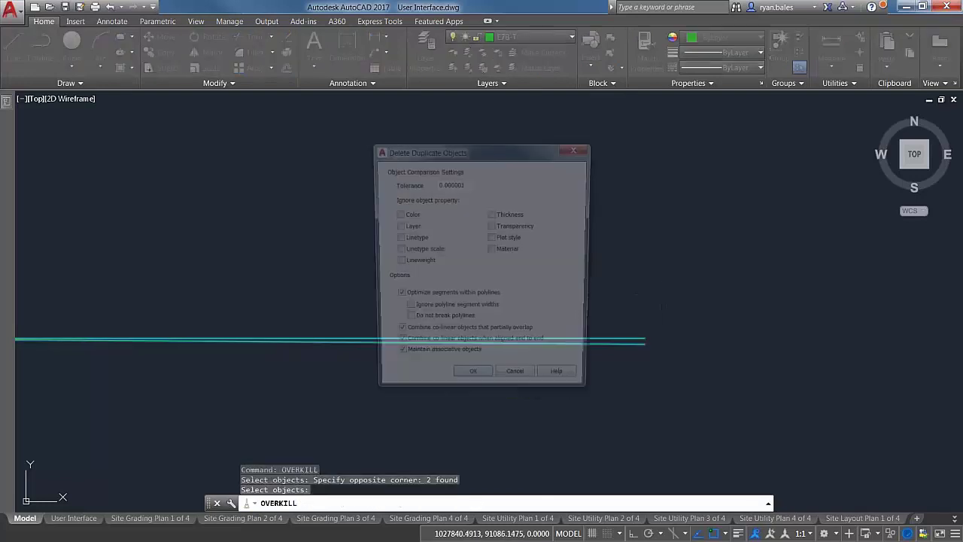
left_click(472, 383)
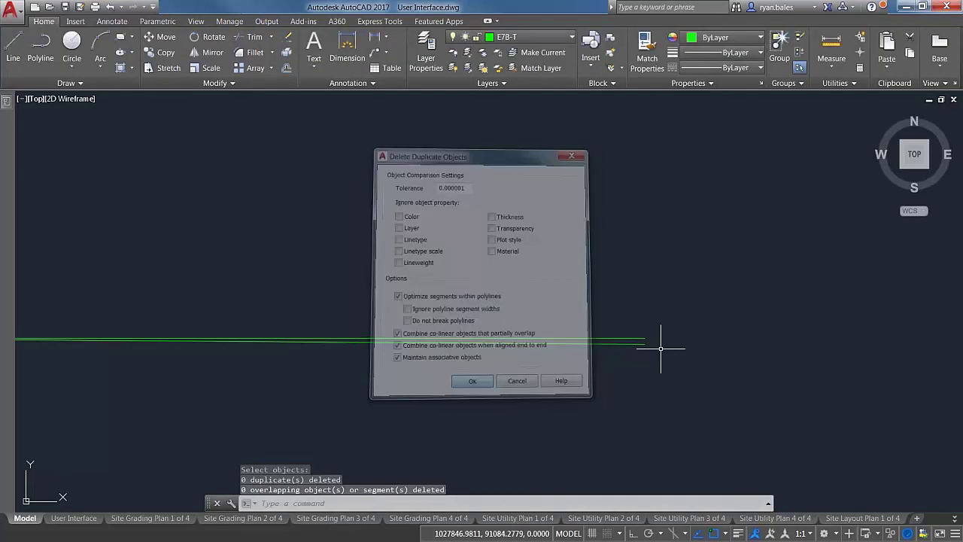
Erase the sloping test line and the remaining horizontal test line
left_click(529, 340)
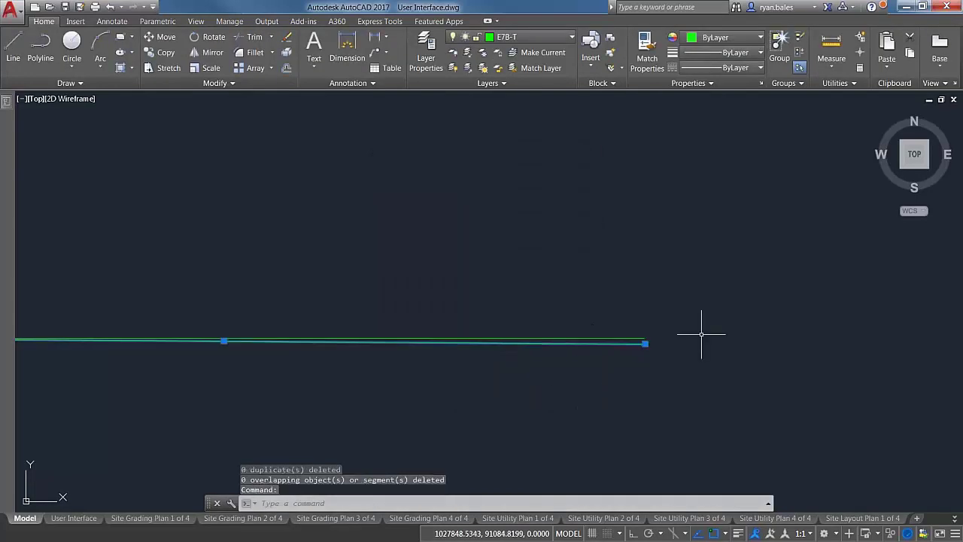
key("Delete")
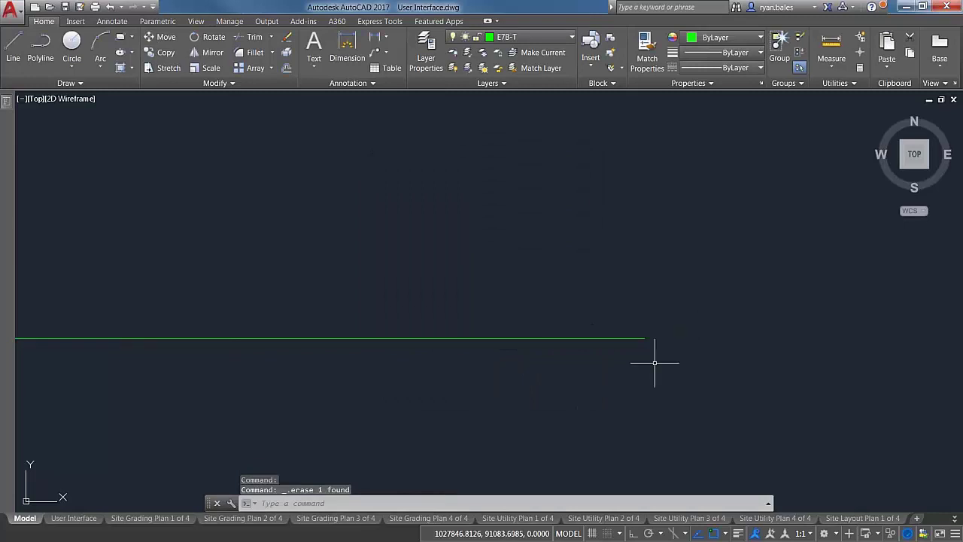
left_click(598, 386)
left_click(539, 300)
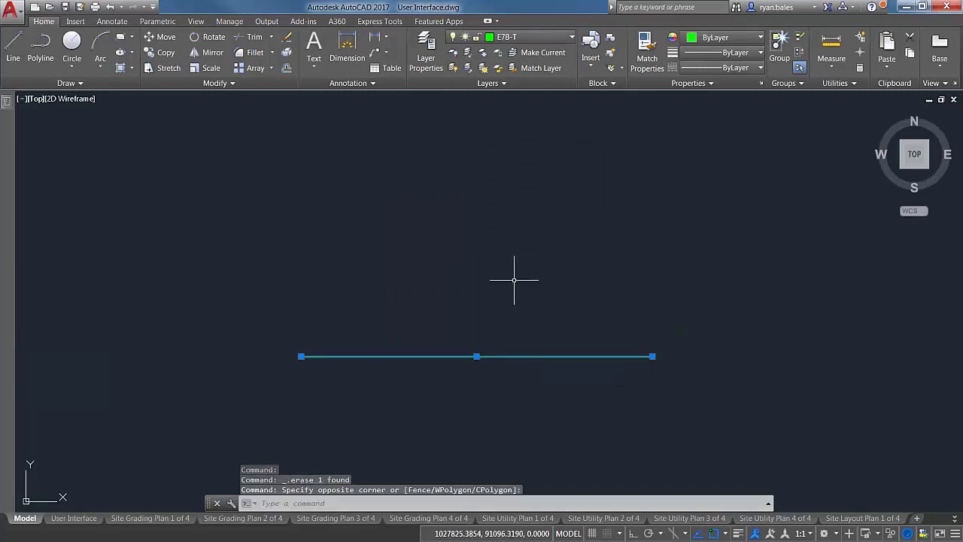
key("Delete")
scroll(504, 268, "down", 6)
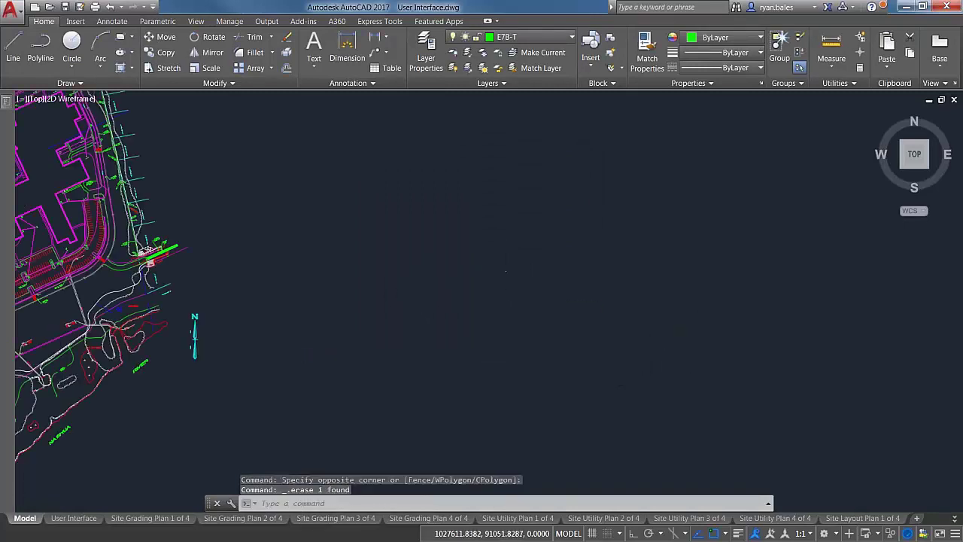
middle_click_drag(426, 271, 529, 346)
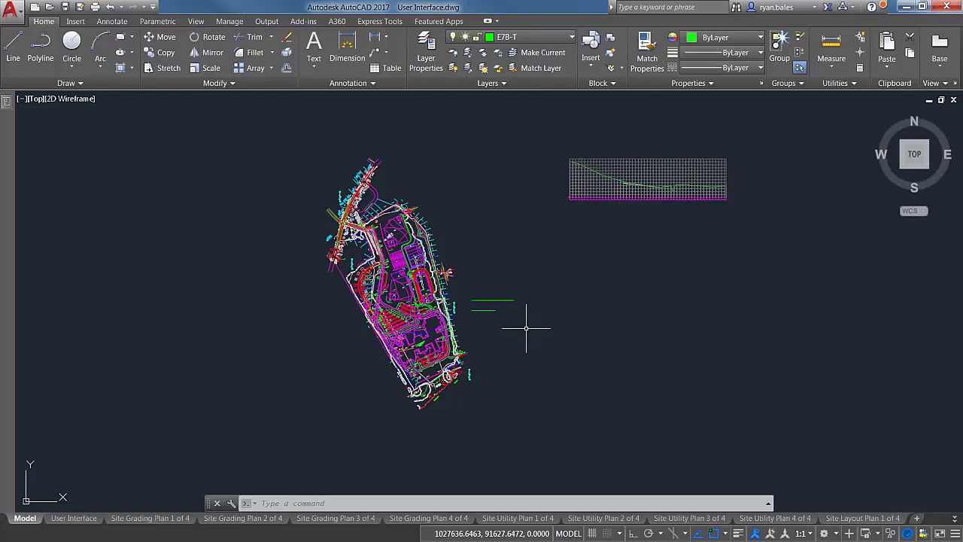
Audit the drawing and answer Yes to fixing any detected errors
type("AUD")
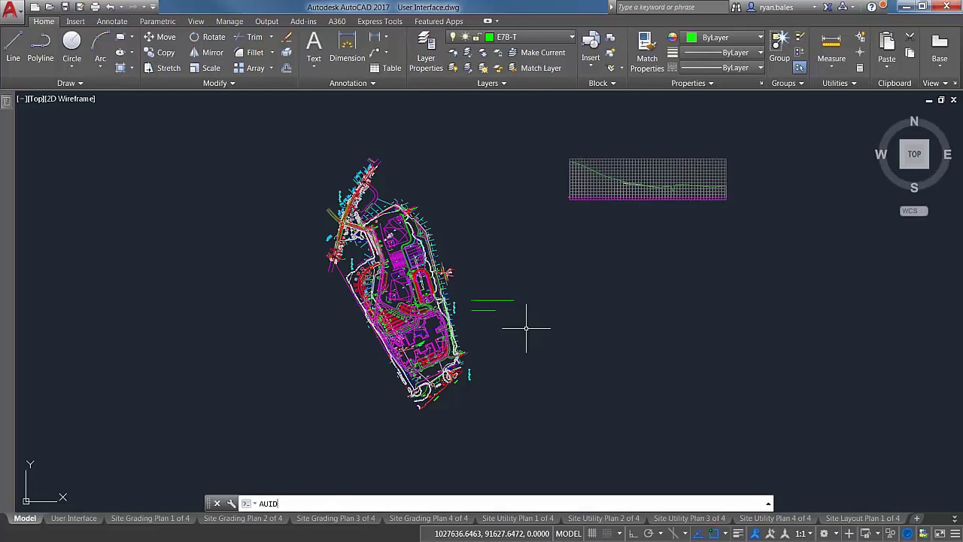
type("IT")
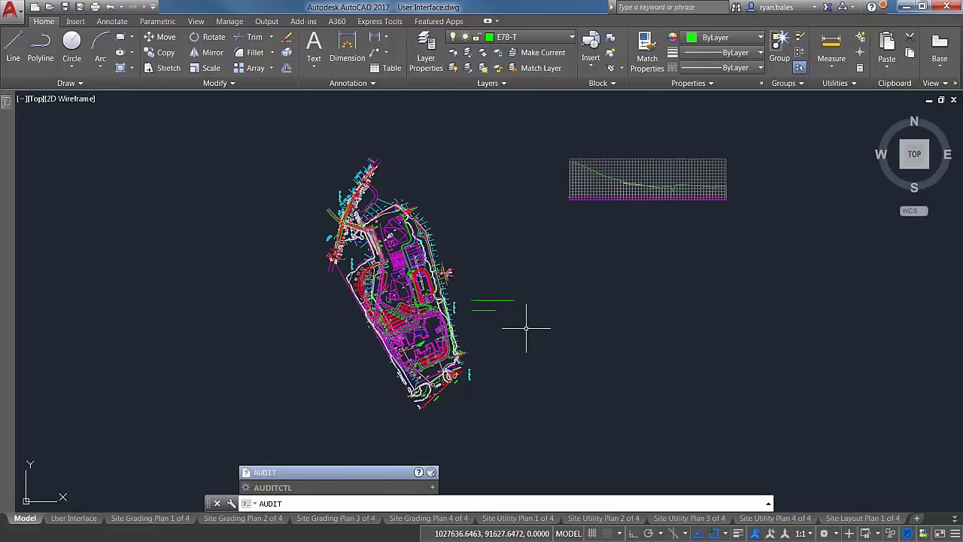
key("Return")
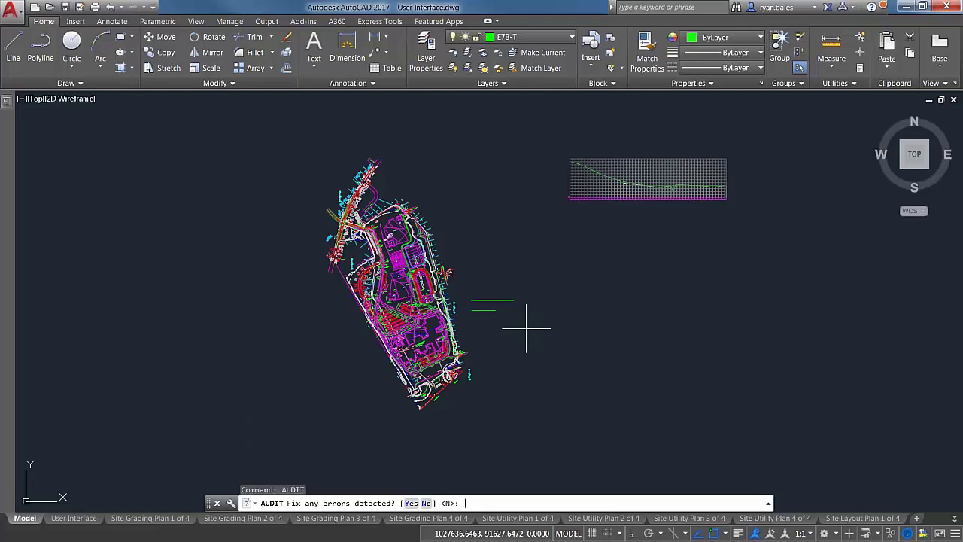
type("Y")
key("Return")
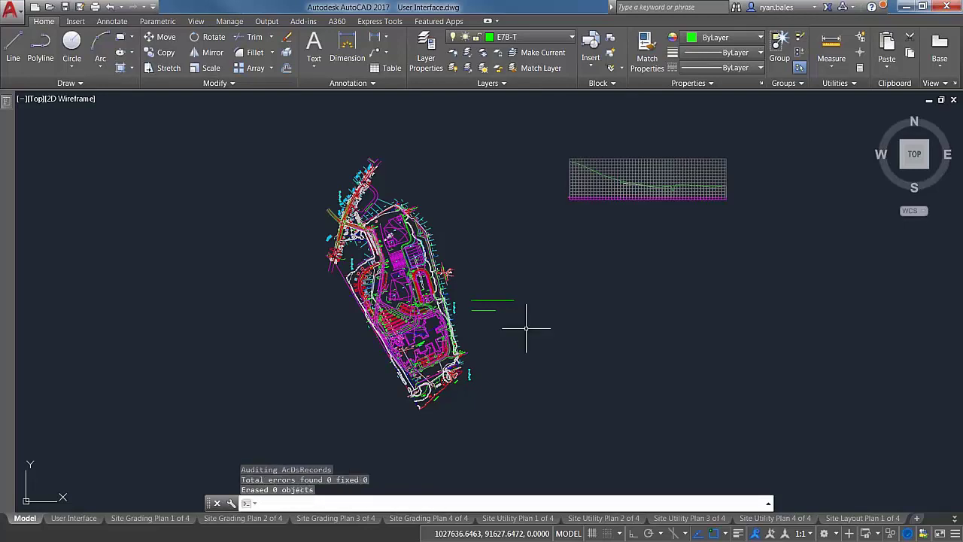
Expand the command history to review the audit report, including the total errors line, and close it again
key("F2")
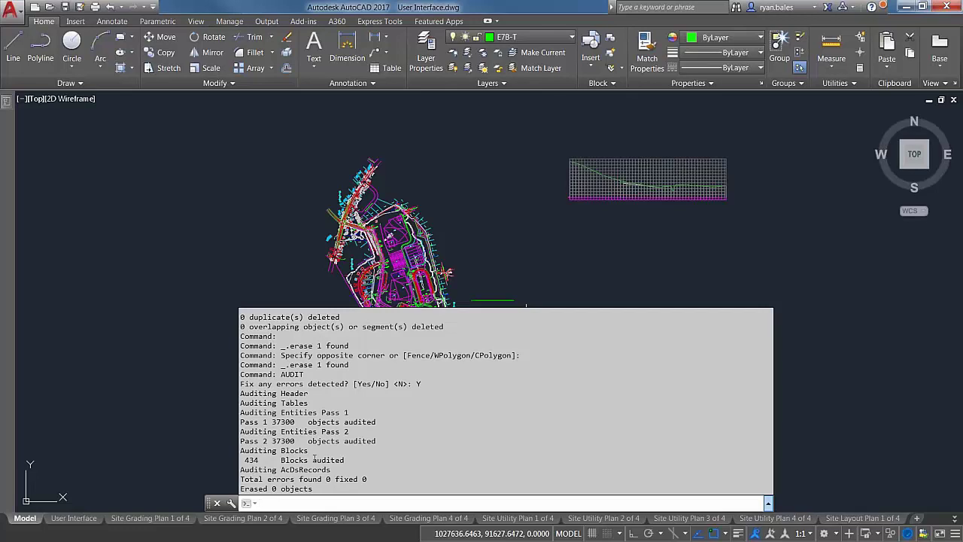
left_click_drag(293, 478, 367, 480)
left_click(396, 468)
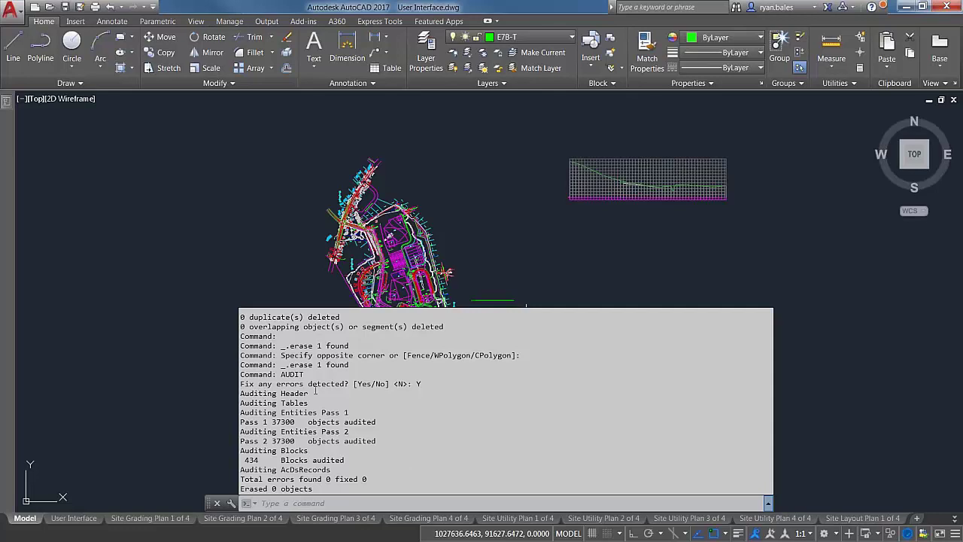
left_click(189, 394)
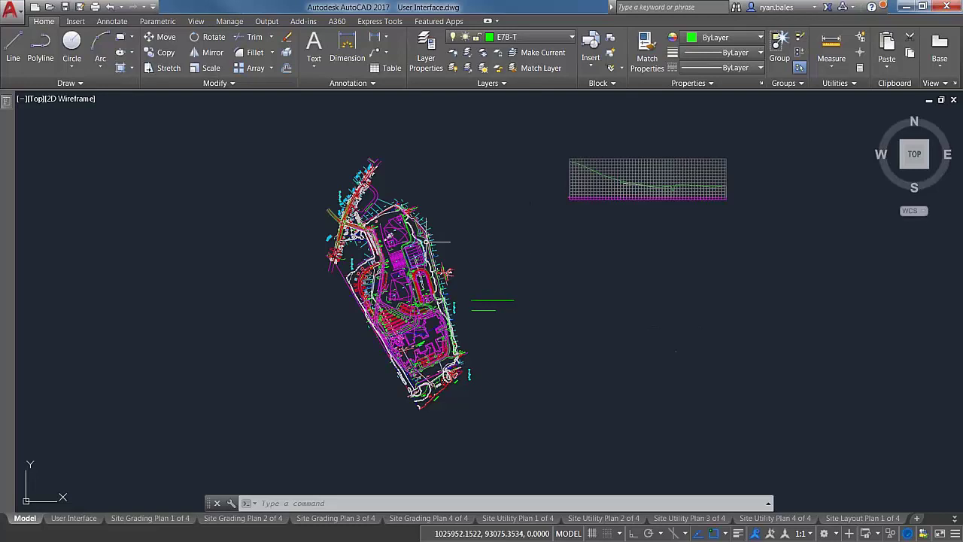
Switch to the front view and inspect the site drawing edge-on for objects sitting above the main plane
middle_click_drag(356, 257, 416, 252)
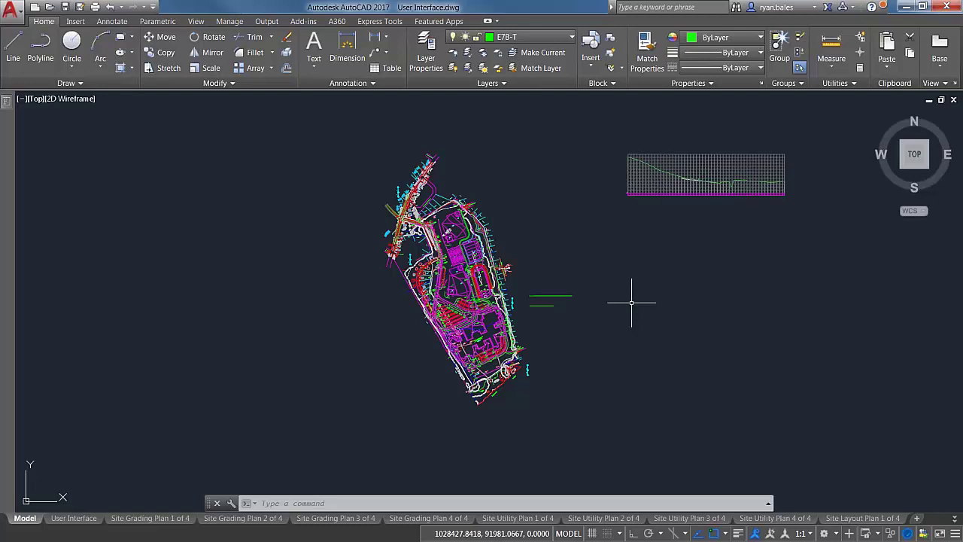
mouse_move(915, 177)
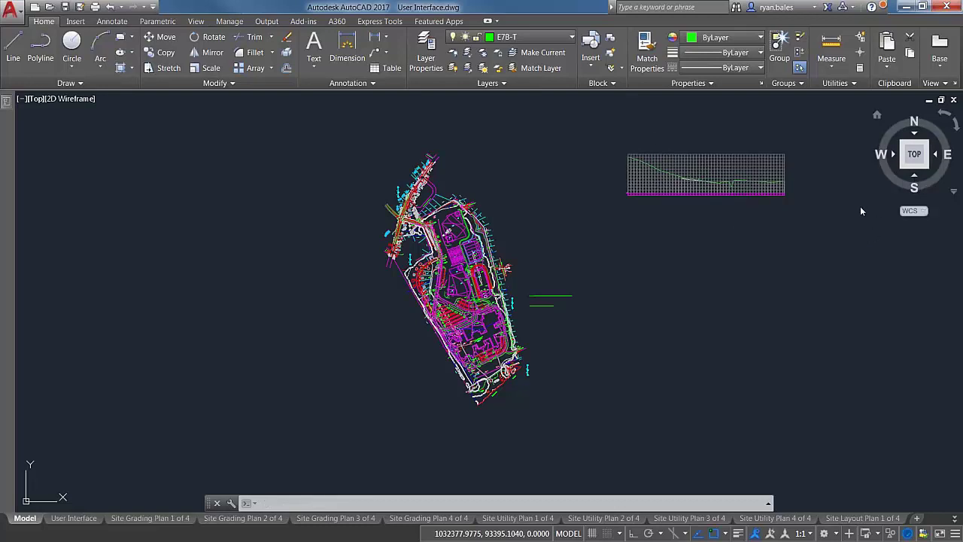
left_click(914, 174)
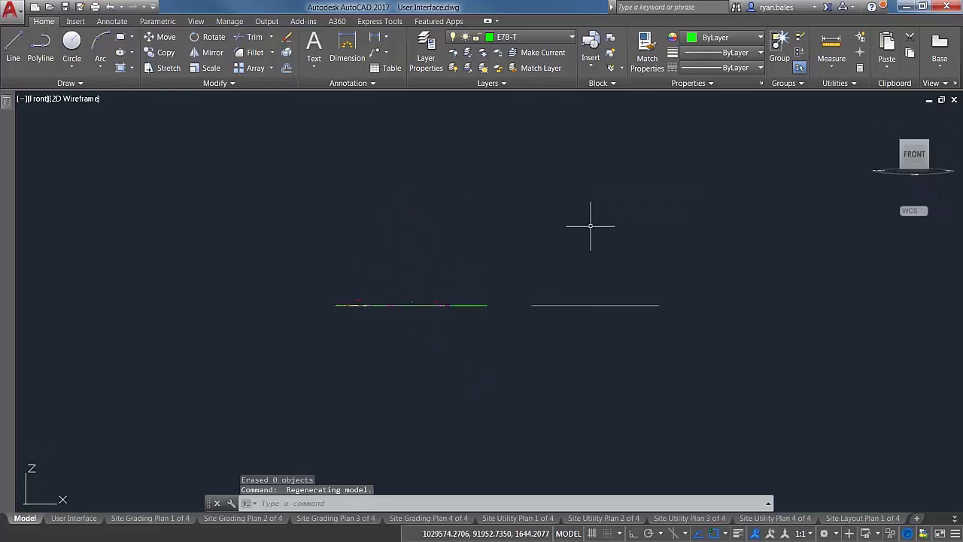
scroll(759, 256, "up", 3)
scroll(175, 240, "up", 2)
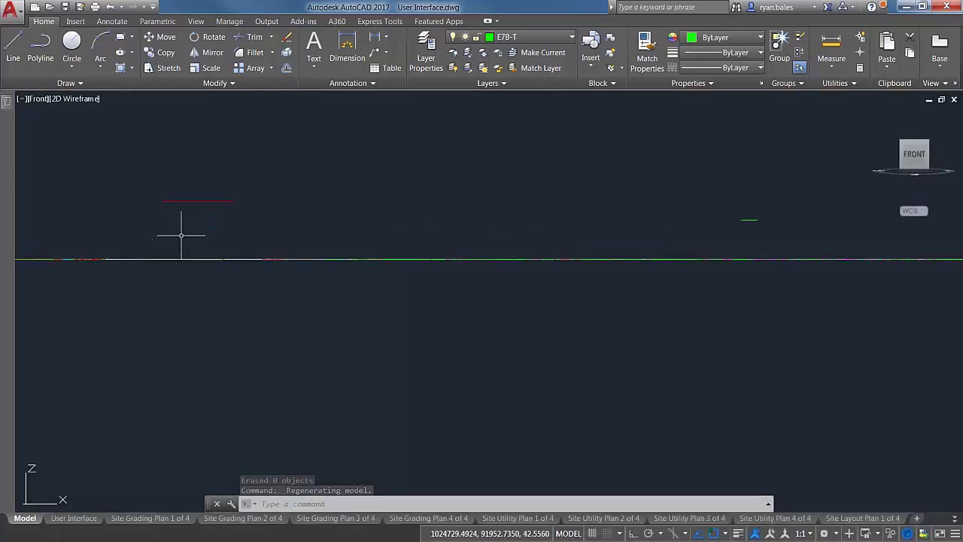
left_click(116, 159)
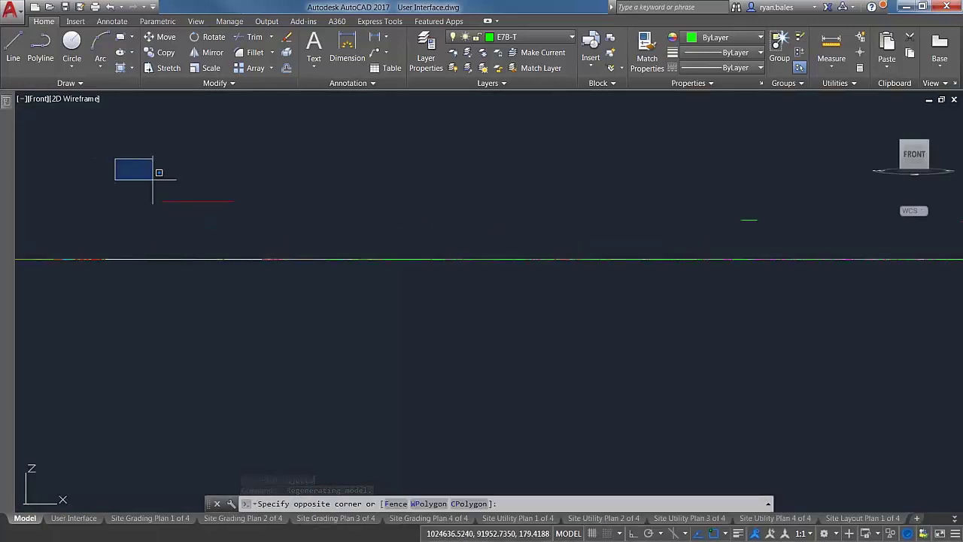
left_click(329, 228)
middle_click_drag(516, 189, 419, 208)
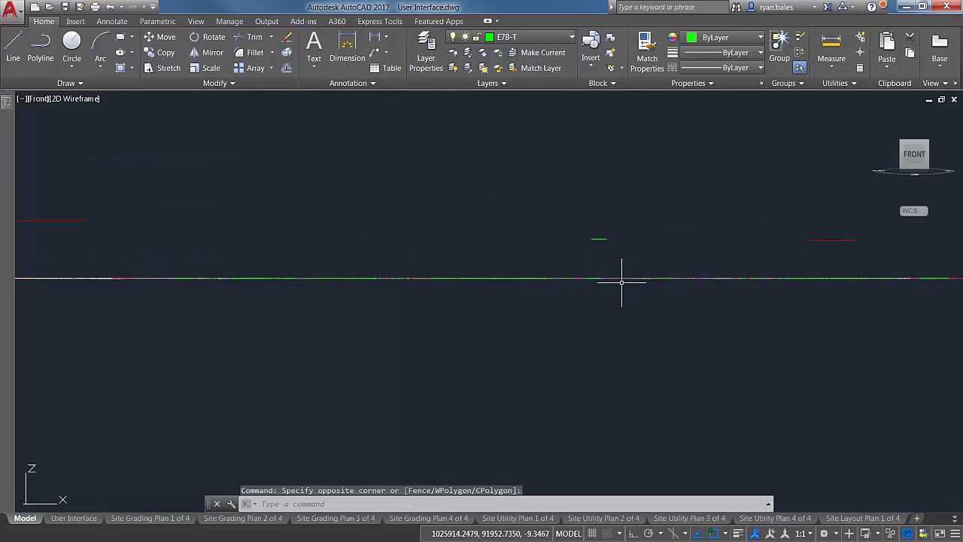
middle_click_drag(125, 266, 459, 267)
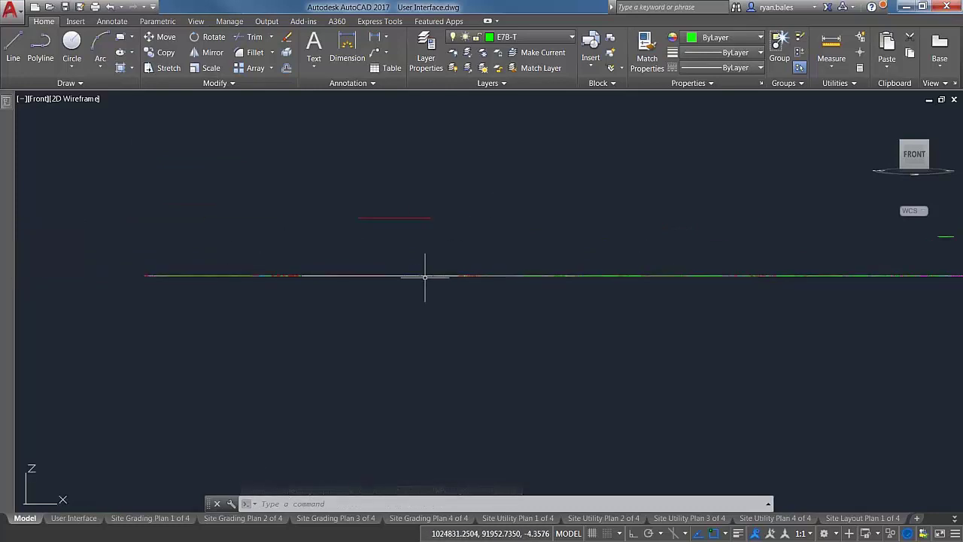
scroll(425, 277, "up", 1)
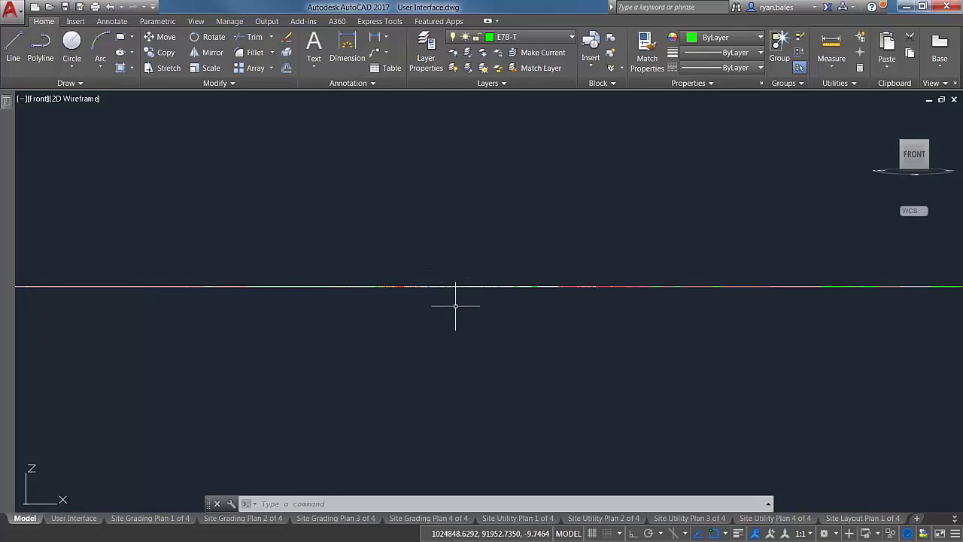
Use the ID command to read the coordinates of a point on the flat baseline linework
middle_click_drag(516, 282, 789, 279)
type("ID")
key("Return")
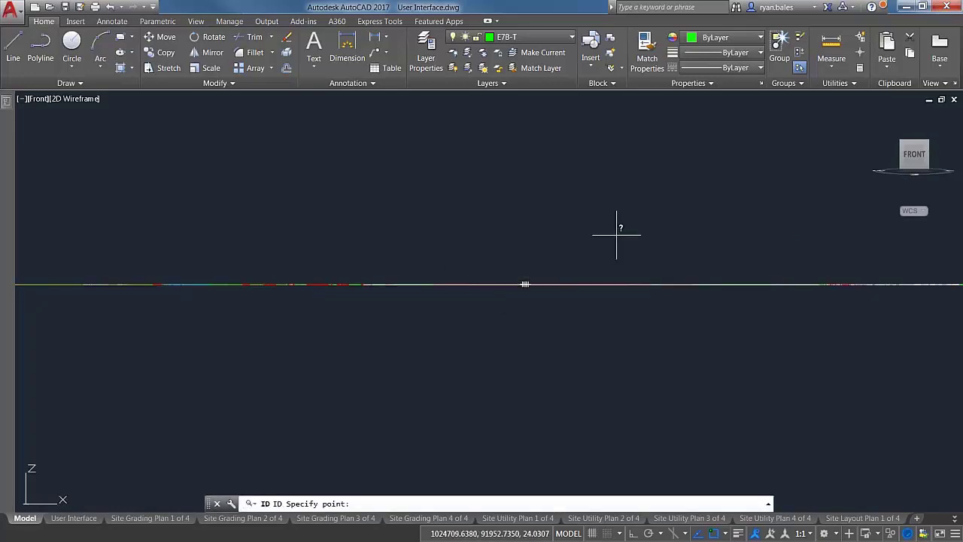
key("Escape")
key("Escape")
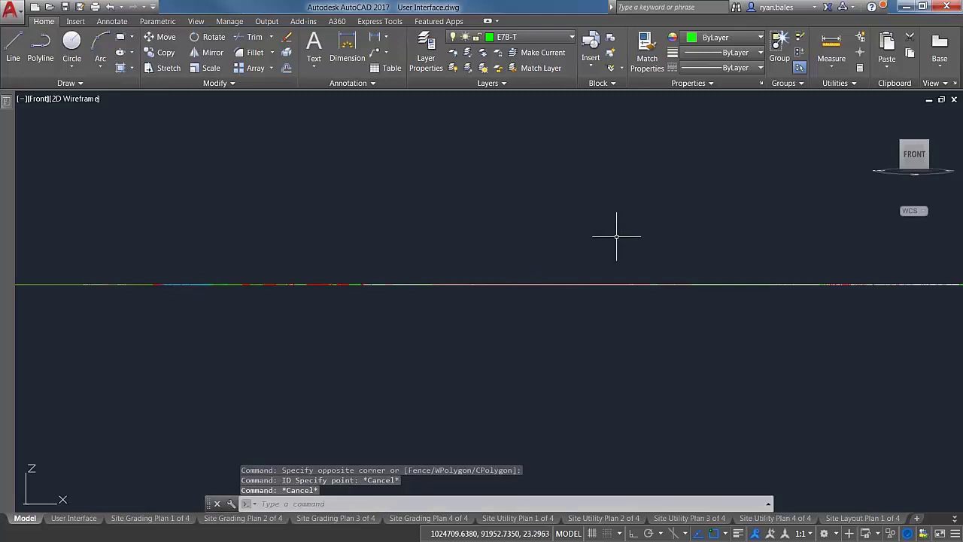
key("Return")
left_click(610, 283)
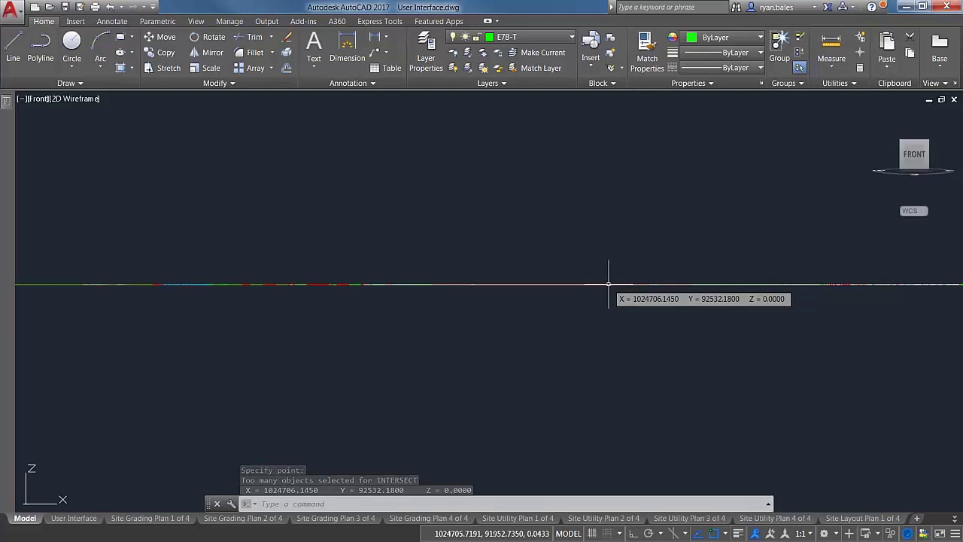
Examine the red lines raised above the baseline in the front view and return to the top view
mouse_move(628, 256)
middle_mouse_down()
mouse_move(555, 200)
mouse_move(393, 287)
mouse_move(521, 264)
middle_mouse_up()
mouse_move(830, 286)
middle_mouse_down()
mouse_move(692, 286)
mouse_move(728, 297)
middle_mouse_up()
scroll(398, 286, "up", 5)
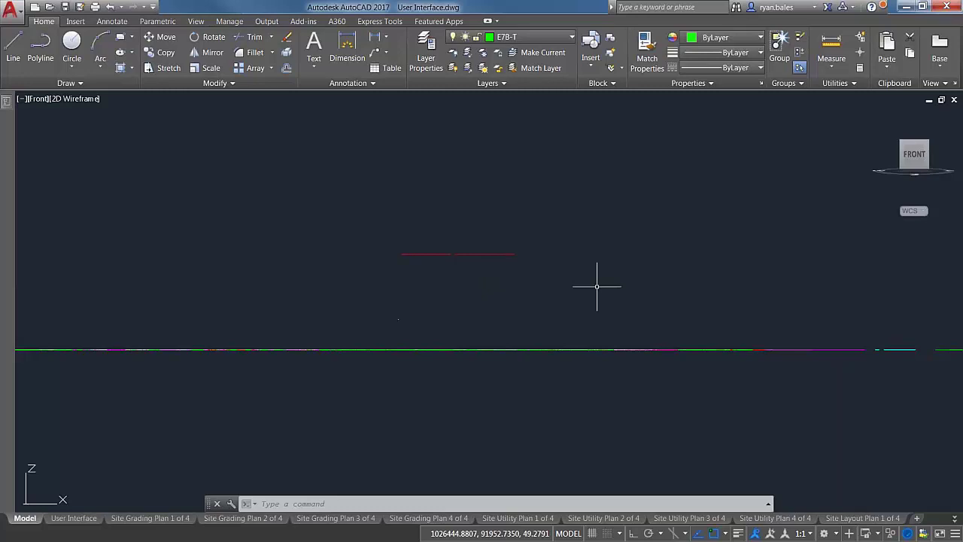
left_click(912, 131)
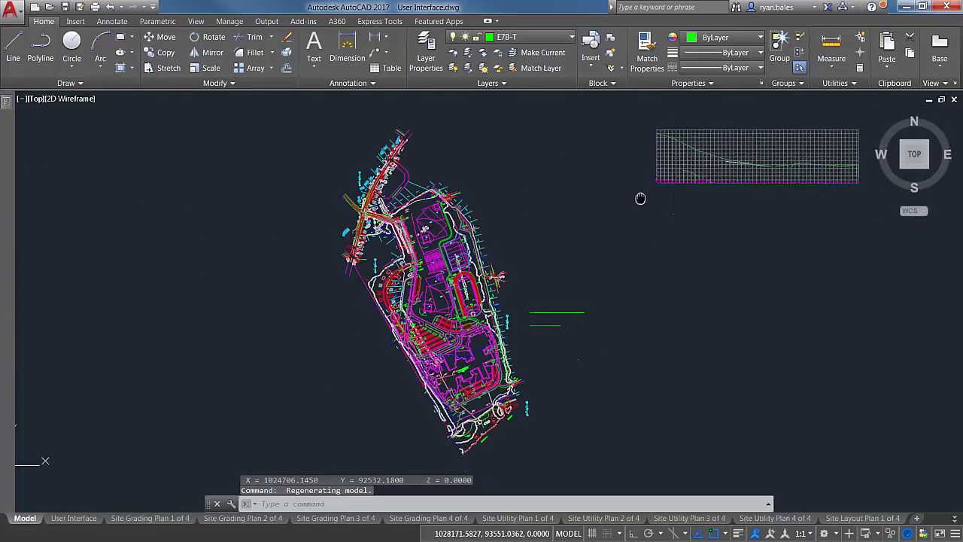
Try to flatten the whole site plan and the green lines beside it to 2D, answering No to removing hidden lines
type("FLATTEN")
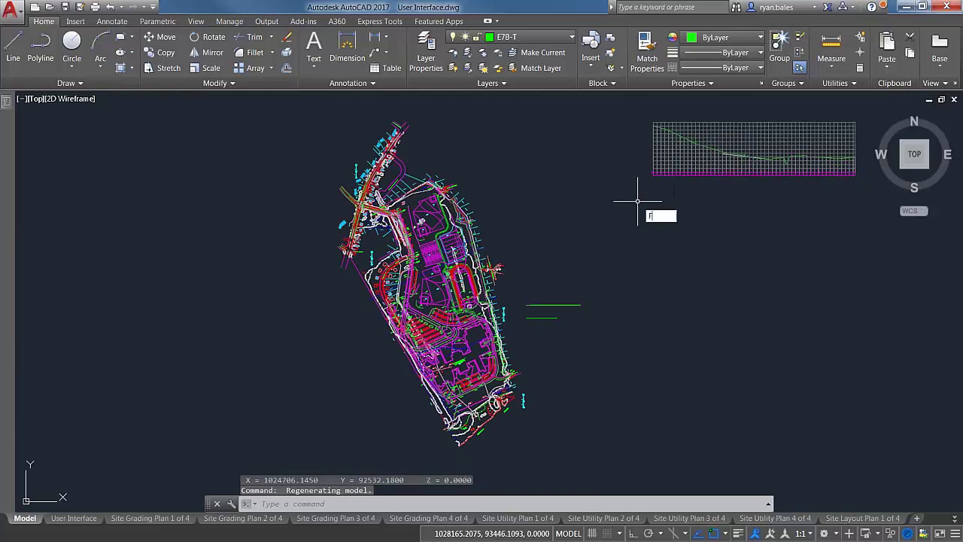
key("Return")
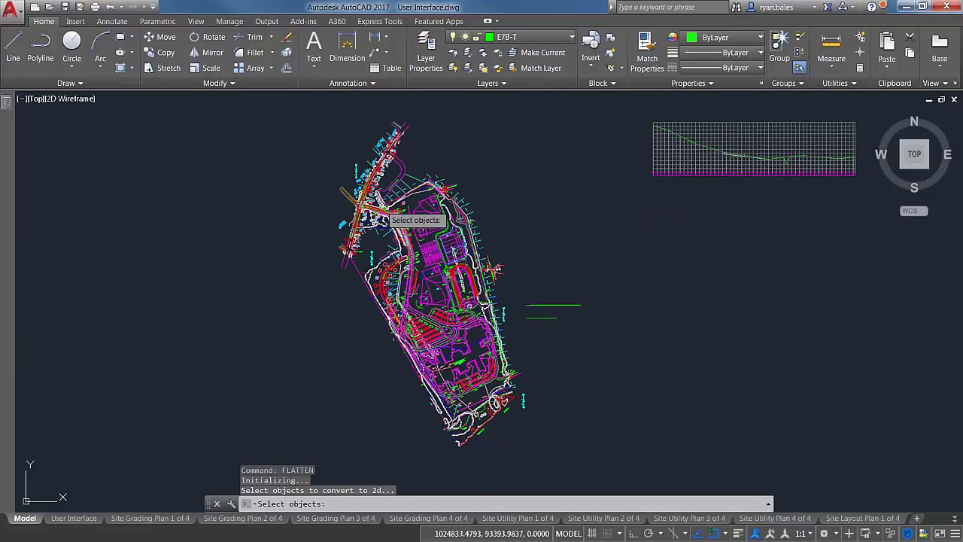
left_click(295, 99)
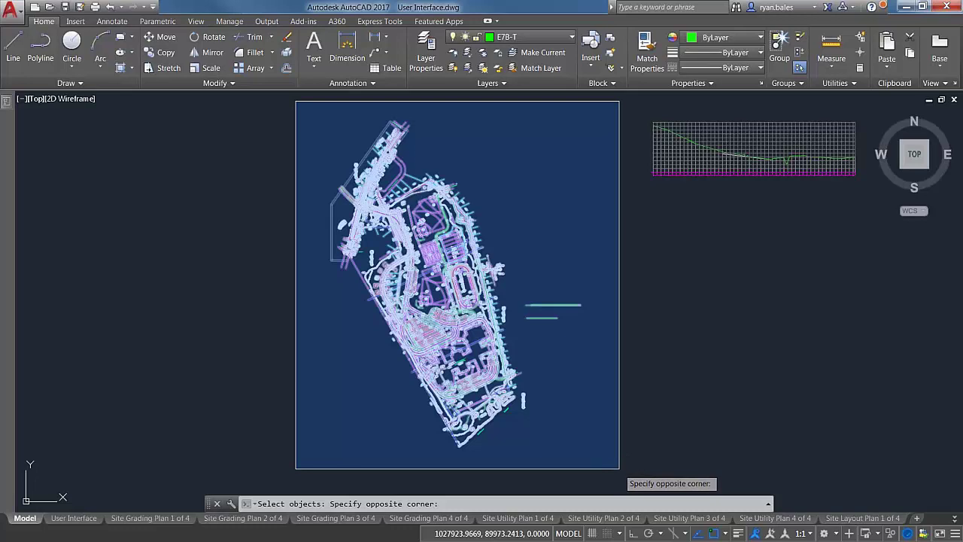
left_click(625, 461)
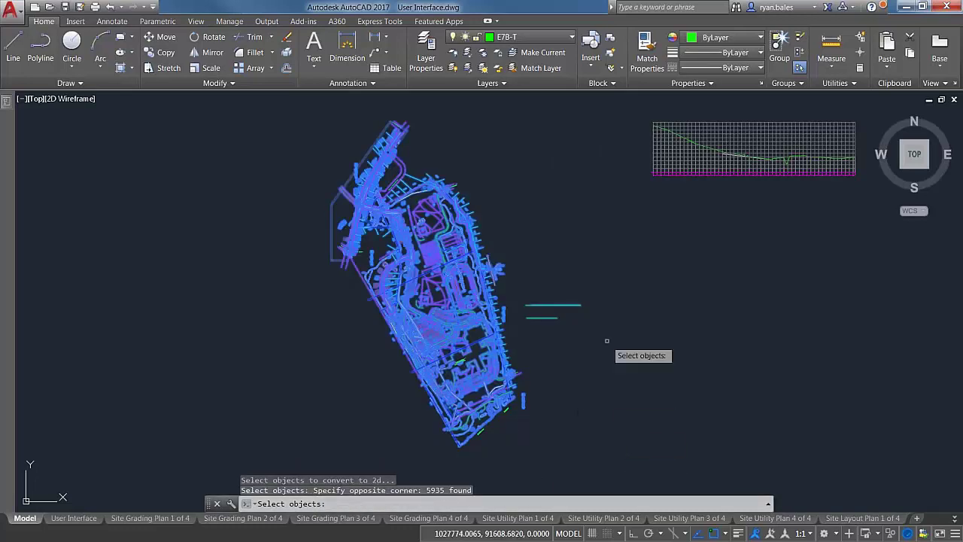
scroll(489, 440, "up", 2)
scroll(490, 430, "up", 1)
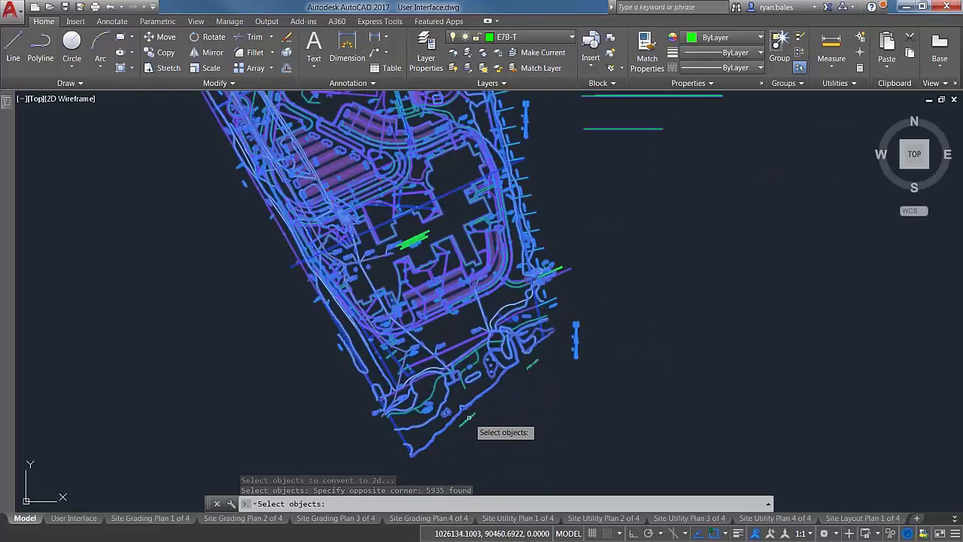
scroll(587, 286, "down", 3)
middle_click_drag(585, 272, 513, 373)
key("Escape")
left_click(557, 192)
key("Return")
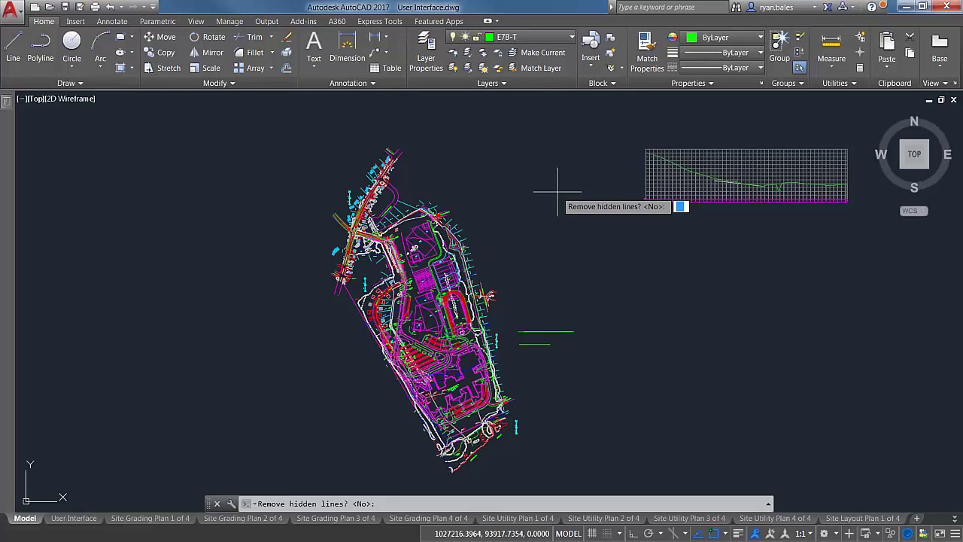
key("Return")
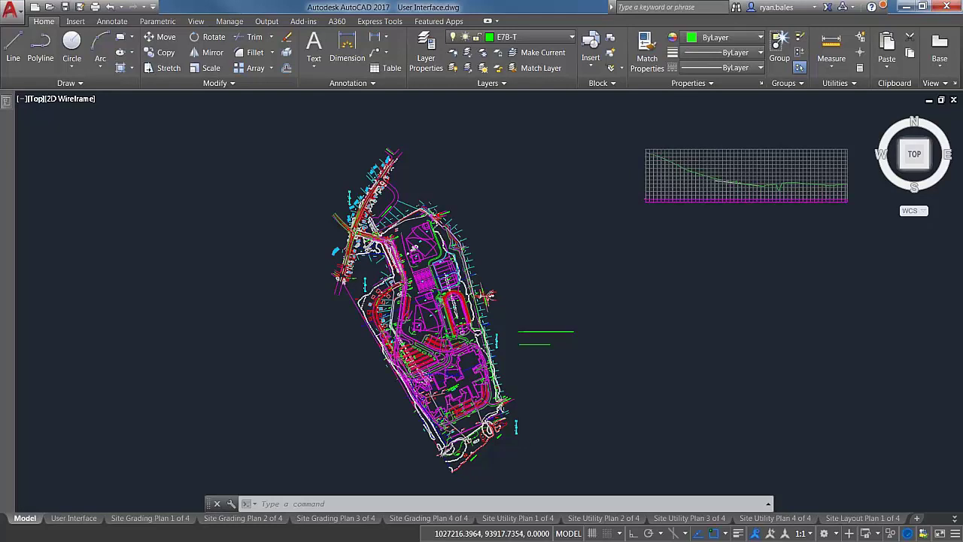
key("Return")
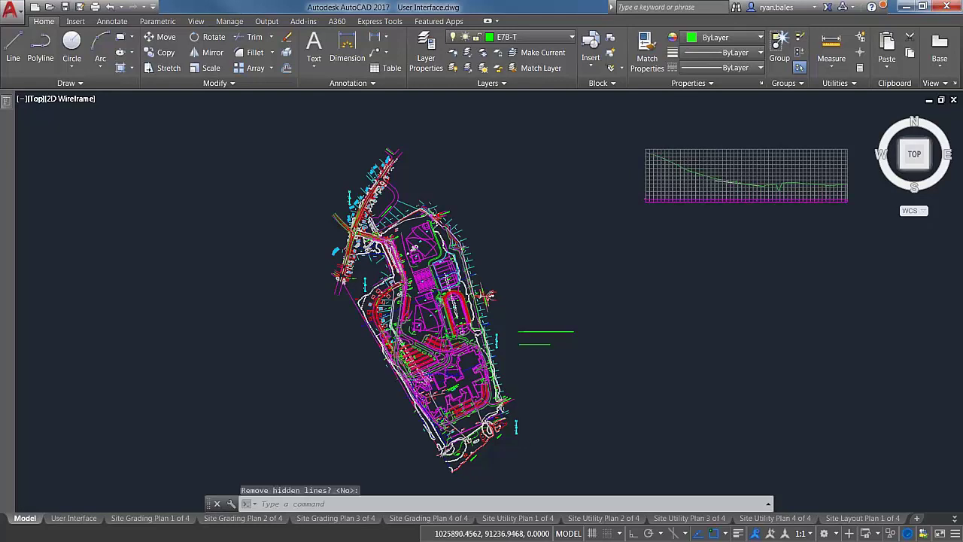
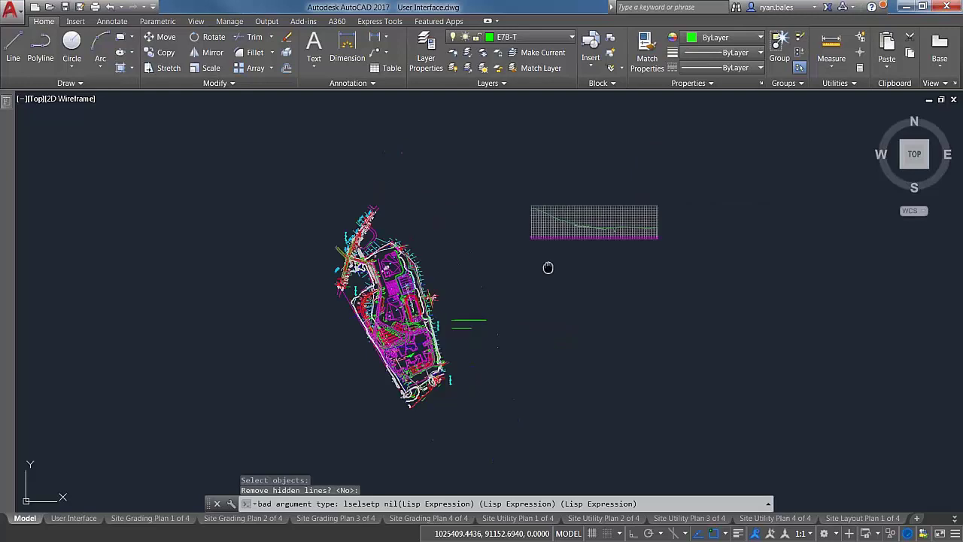
Start Quick Select on the entire drawing and filter Text objects by the Text alignment Z property
middle_click_drag(354, 218, 384, 224)
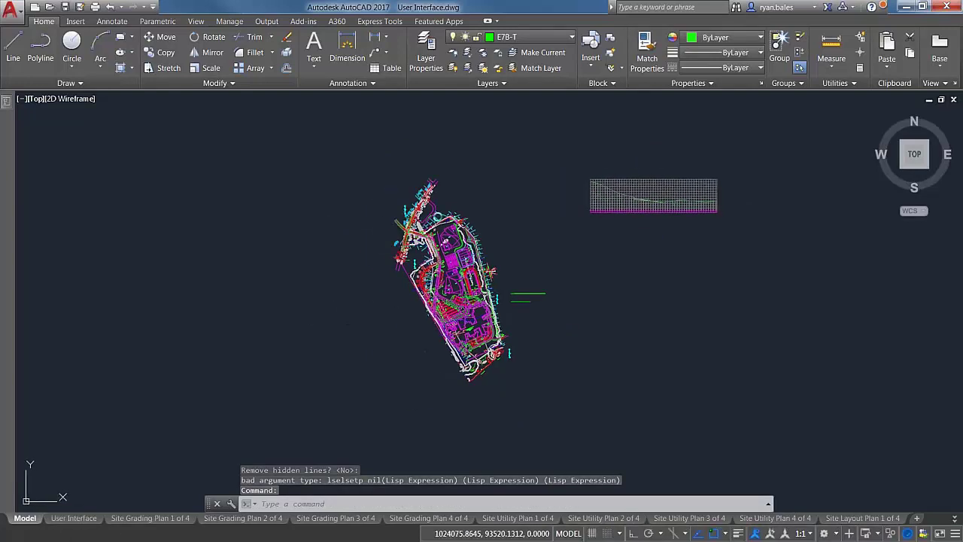
left_click(379, 116)
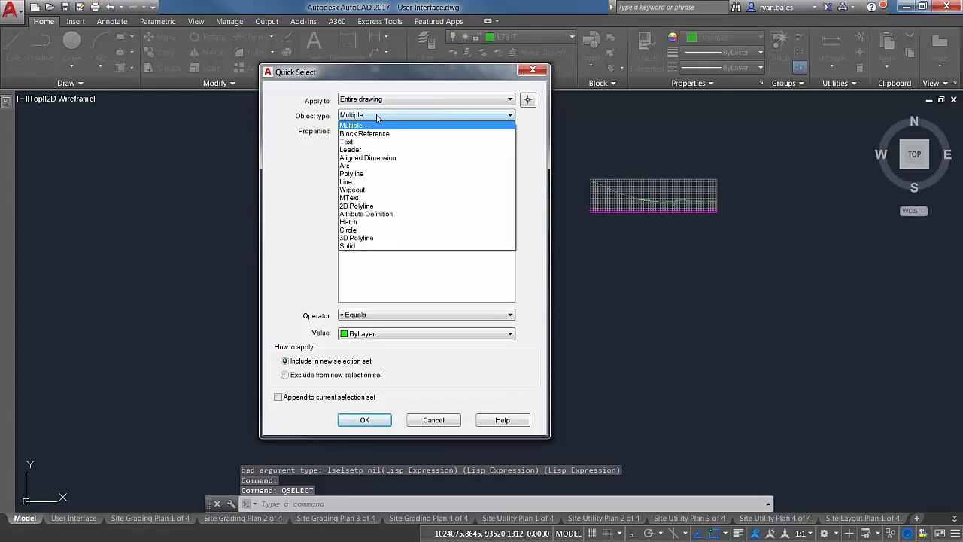
left_click(373, 142)
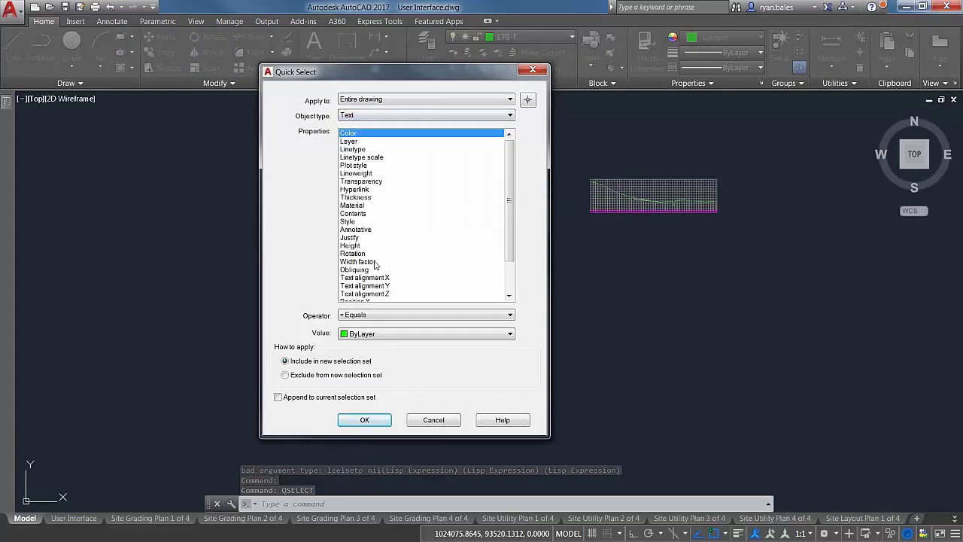
left_click(380, 294)
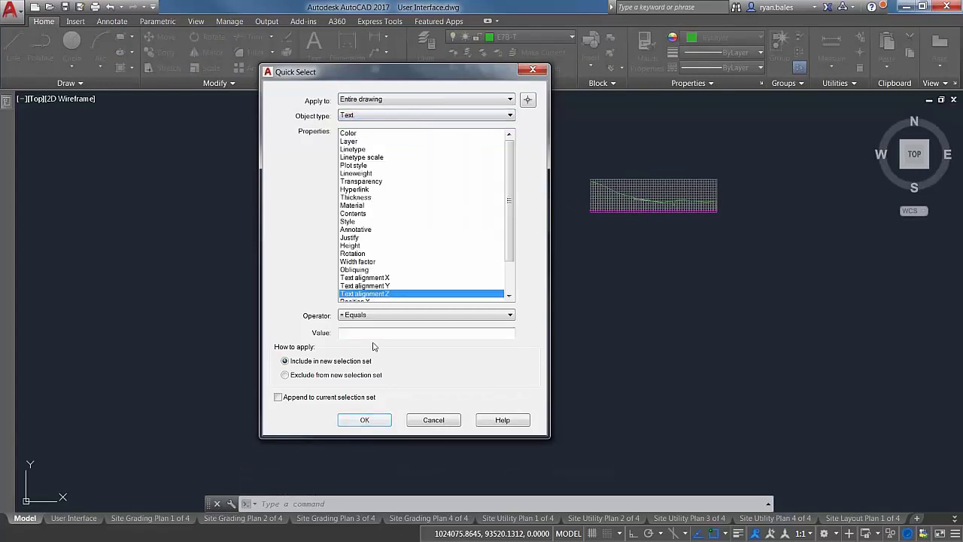
left_click(360, 116)
scroll(368, 188, "up", 3)
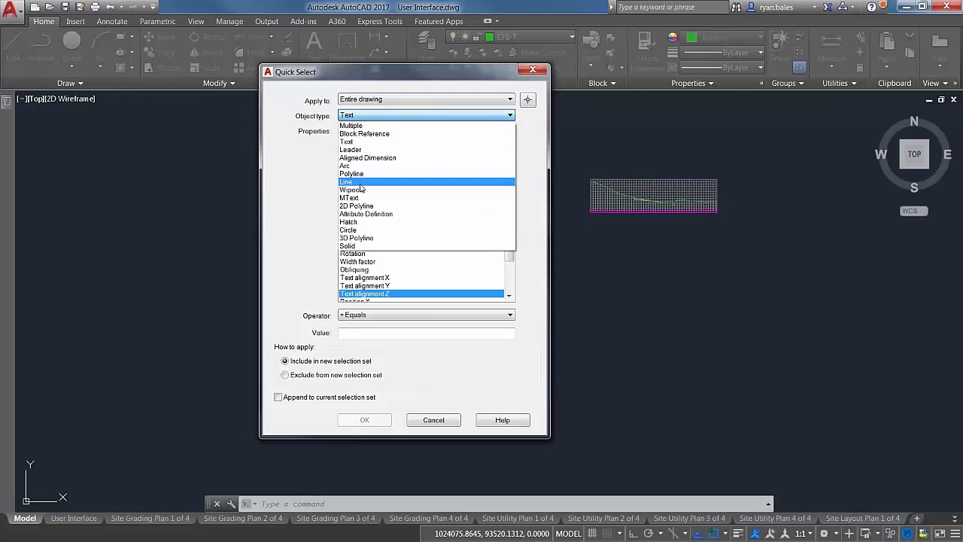
left_click(377, 186)
left_click(369, 253)
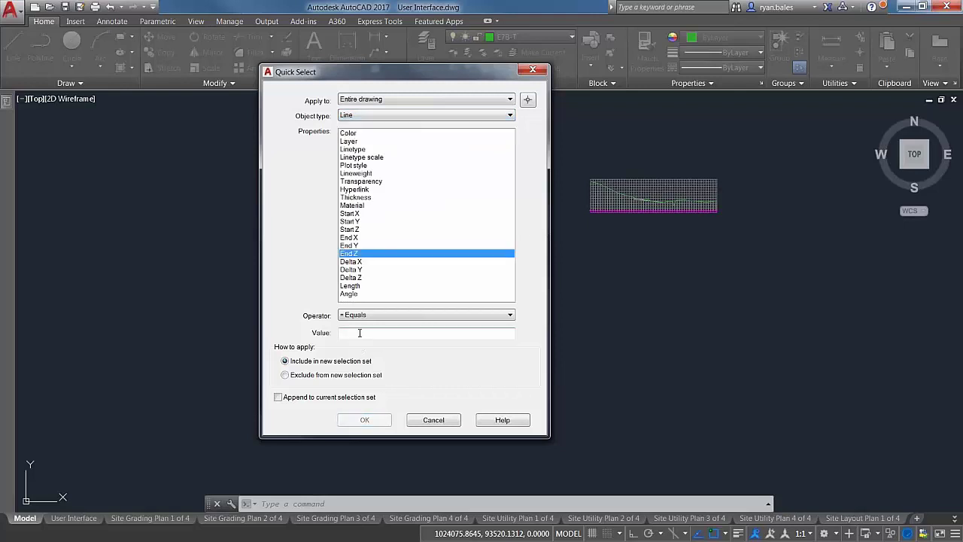
left_click(380, 314)
left_click(392, 331)
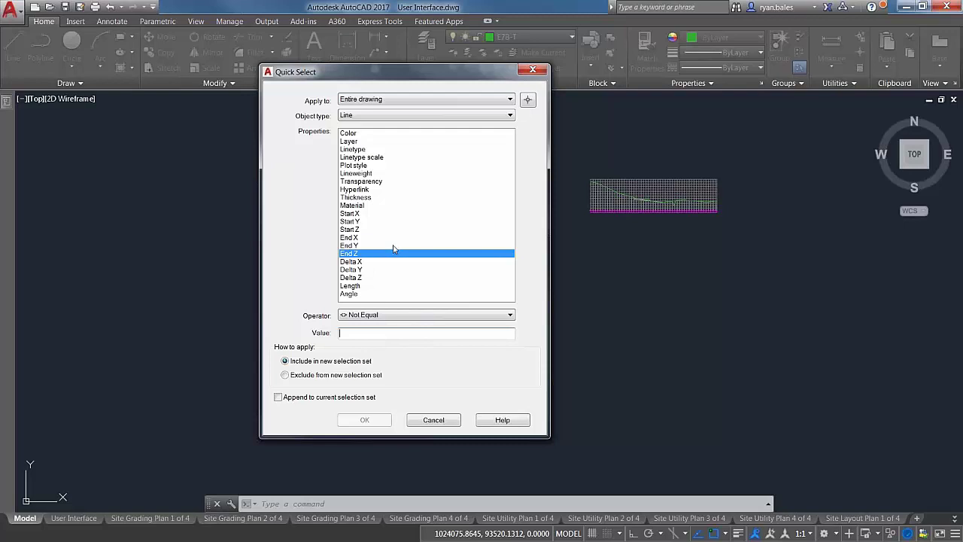
left_click(434, 420)
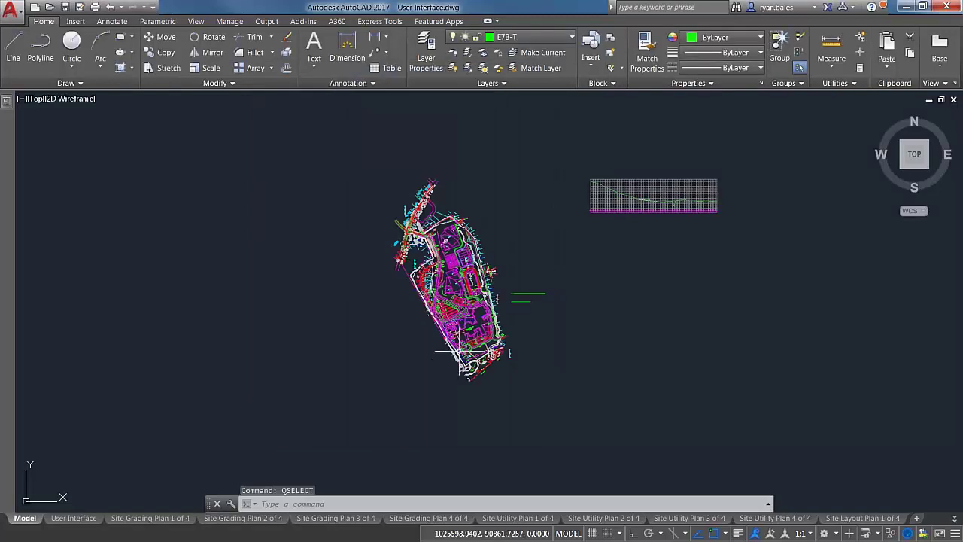
Switch to the front view and select all the objects raised above the flat baseline linework
scroll(584, 279, "up", 2)
scroll(585, 280, "down", 2)
middle_click_drag(584, 181, 551, 201)
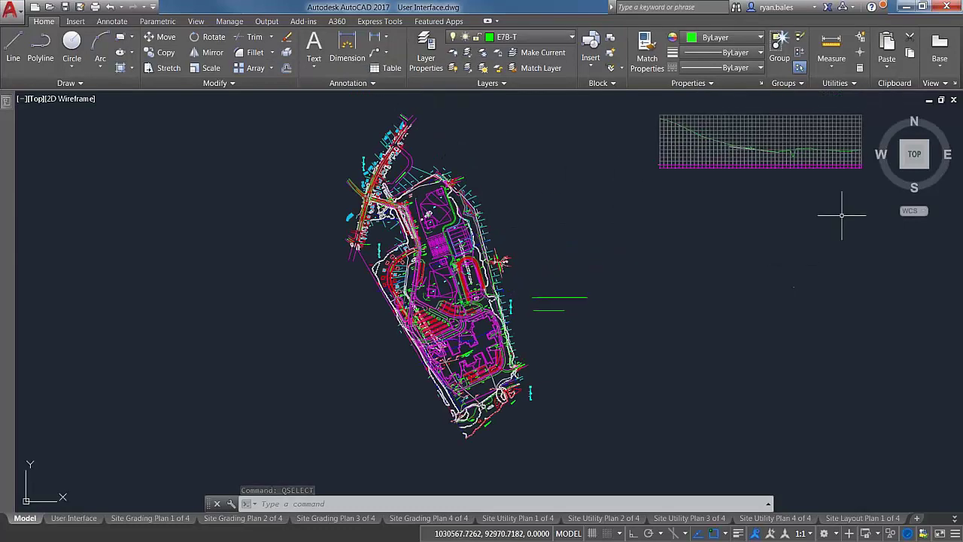
key("ctrl+shift+f")
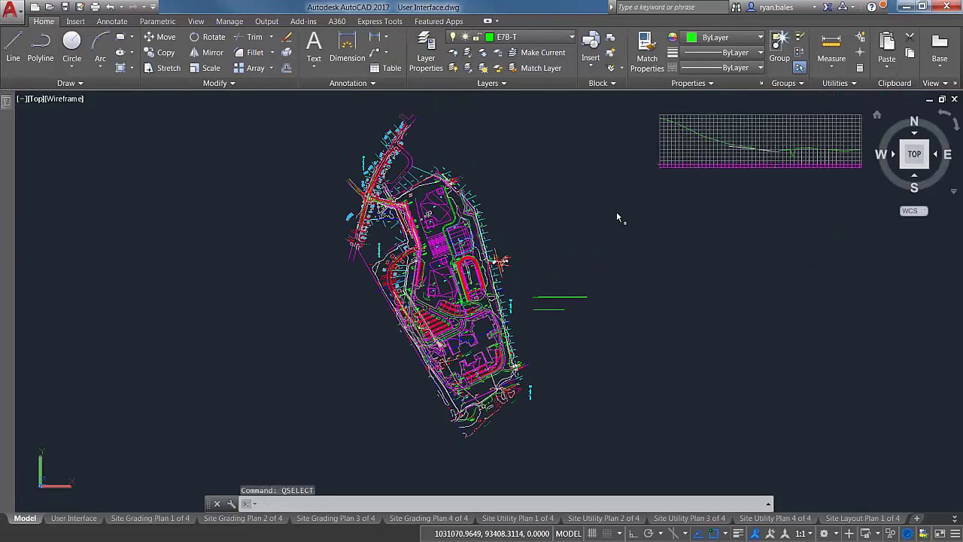
scroll(449, 294, "up", 4)
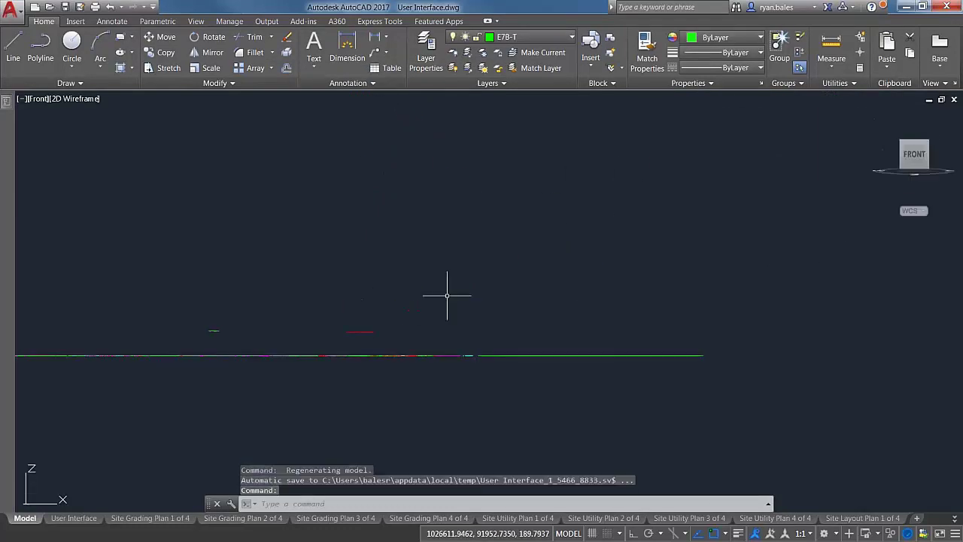
middle_click_drag(368, 351, 611, 301)
left_click(687, 278)
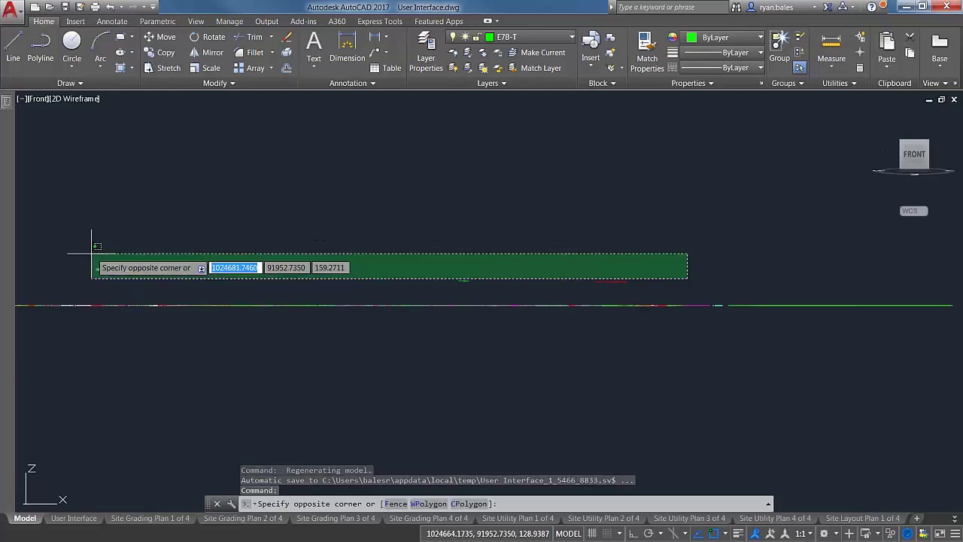
left_click(565, 178)
left_click(611, 232)
left_click(136, 293)
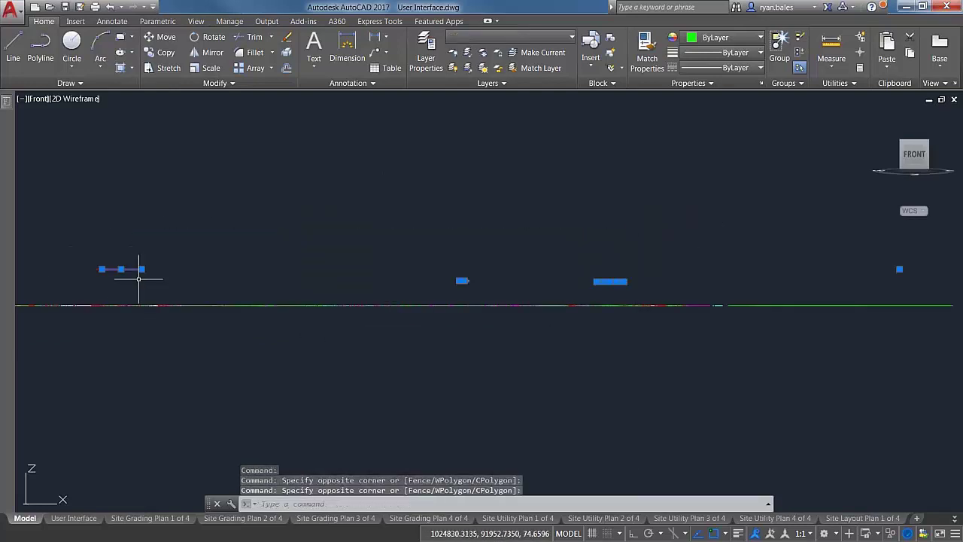
left_click(81, 238)
left_click(689, 292)
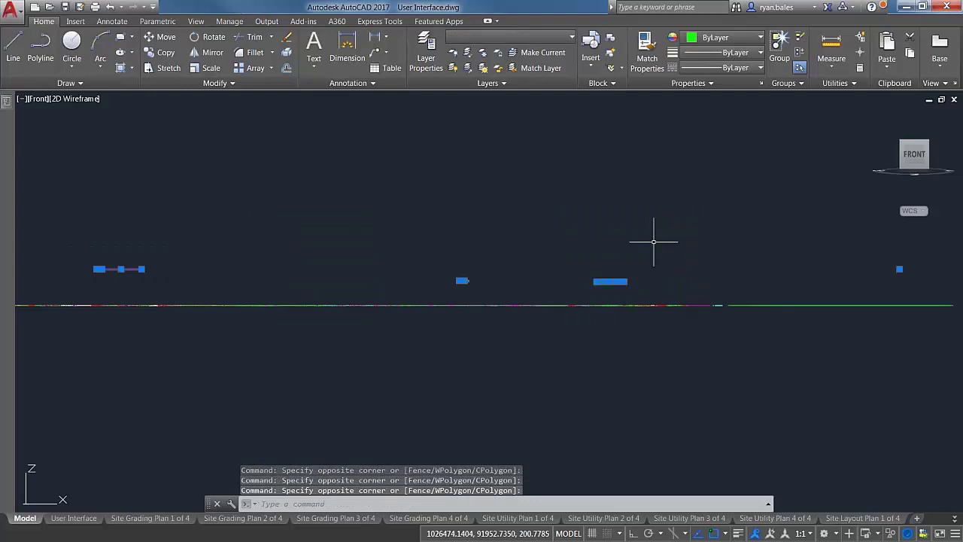
Show the properties of the selected raised objects, check their object types, and examine the Z values of the Text objects
right_click(652, 243)
left_click(693, 463)
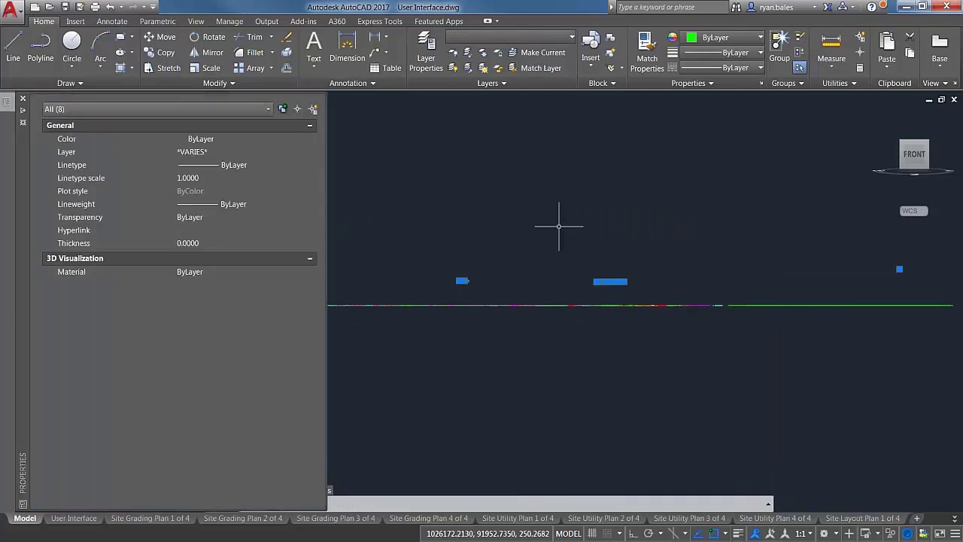
left_click(204, 111)
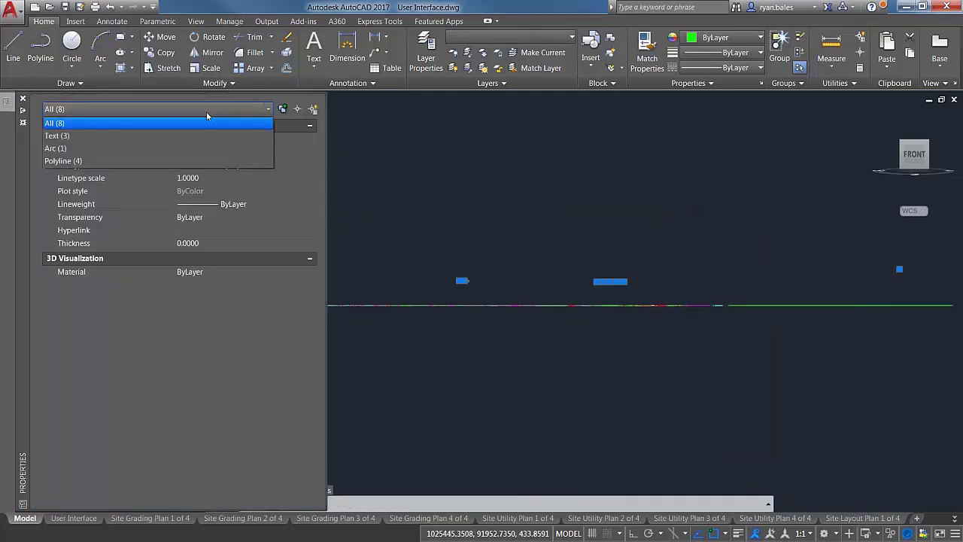
left_click(206, 112)
middle_click_drag(511, 206, 639, 264)
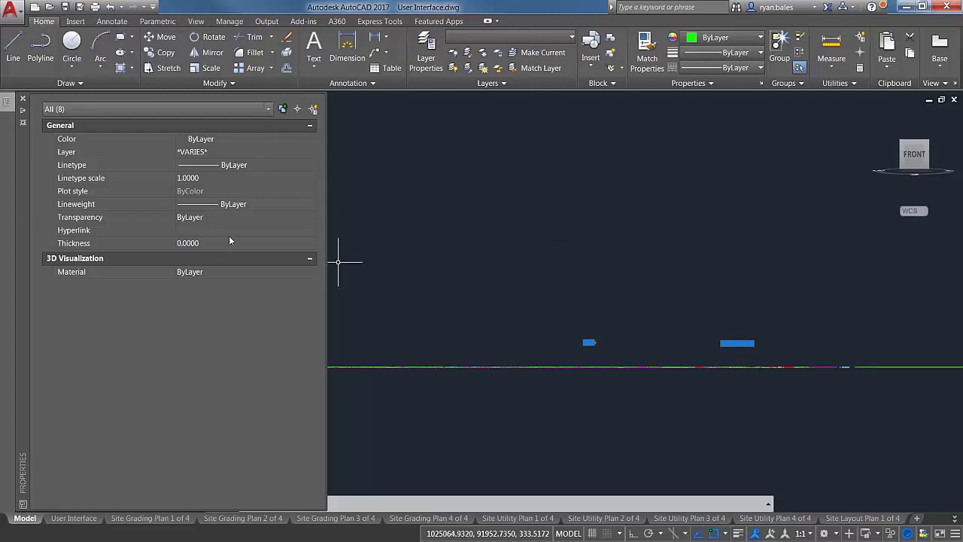
left_click(175, 108)
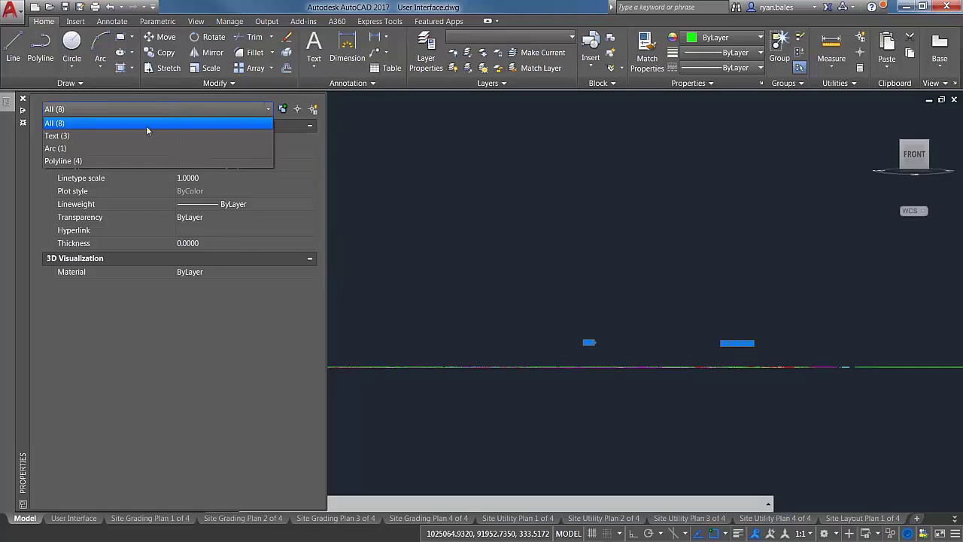
left_click(78, 136)
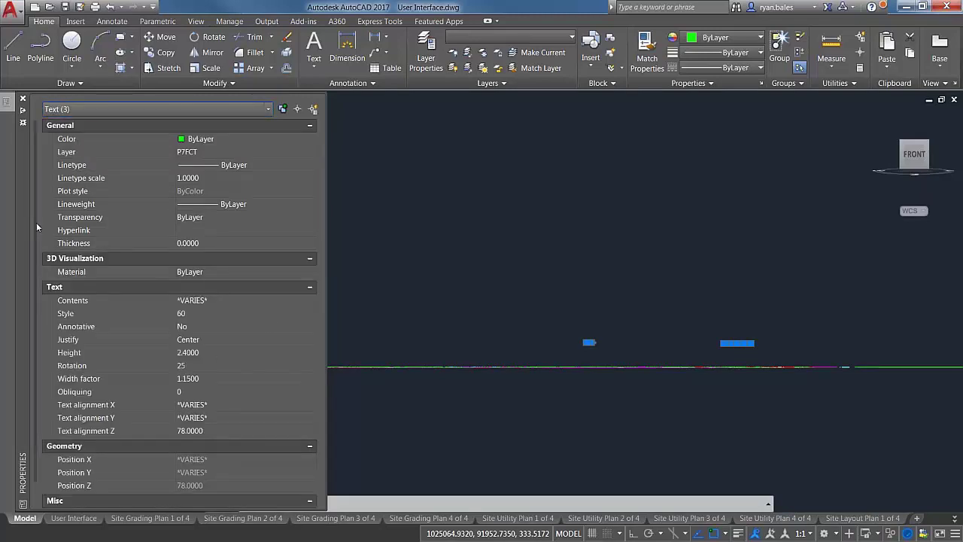
left_click_drag(36, 222, 38, 253)
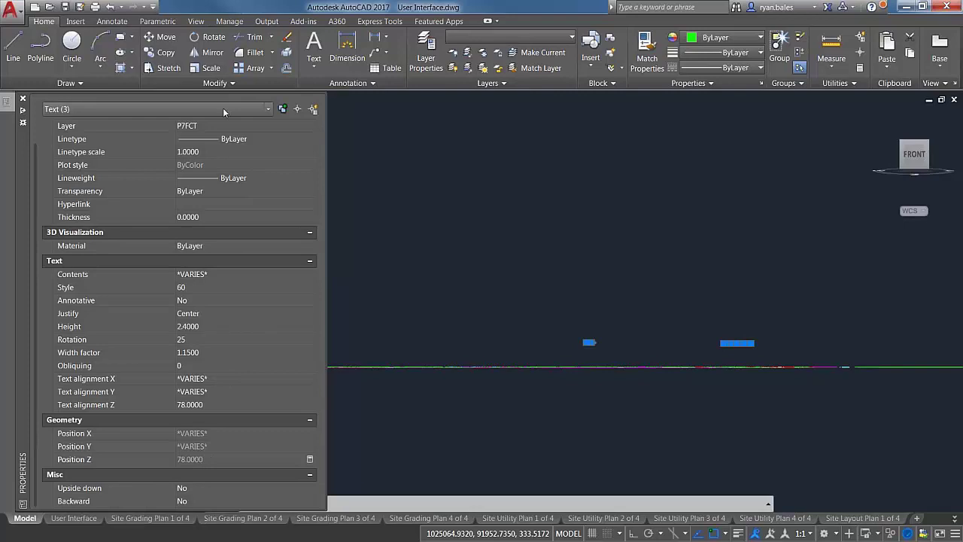
Look through the drawing's layer list, close it without changing the layer, and clear the selection
left_click(535, 40)
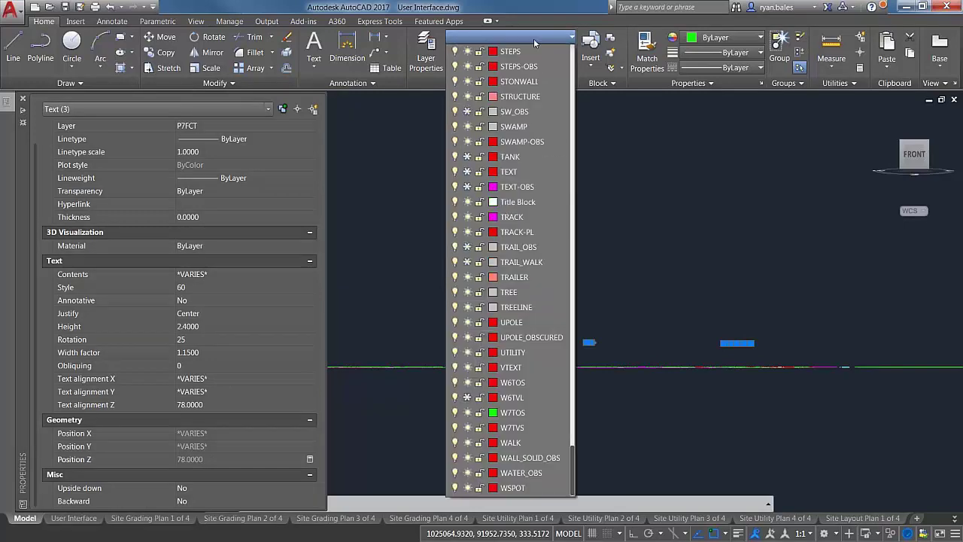
scroll(531, 74, "up", 7)
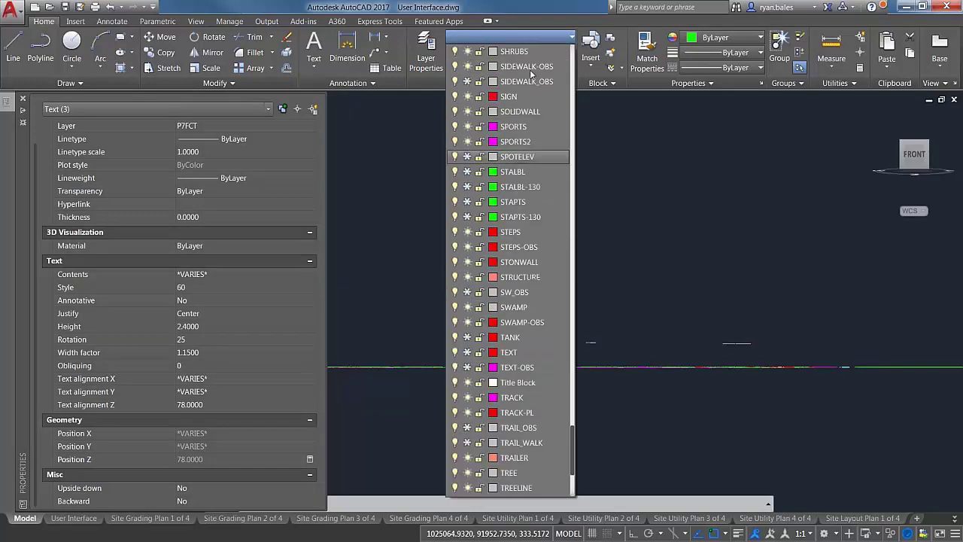
scroll(531, 74, "up", 4)
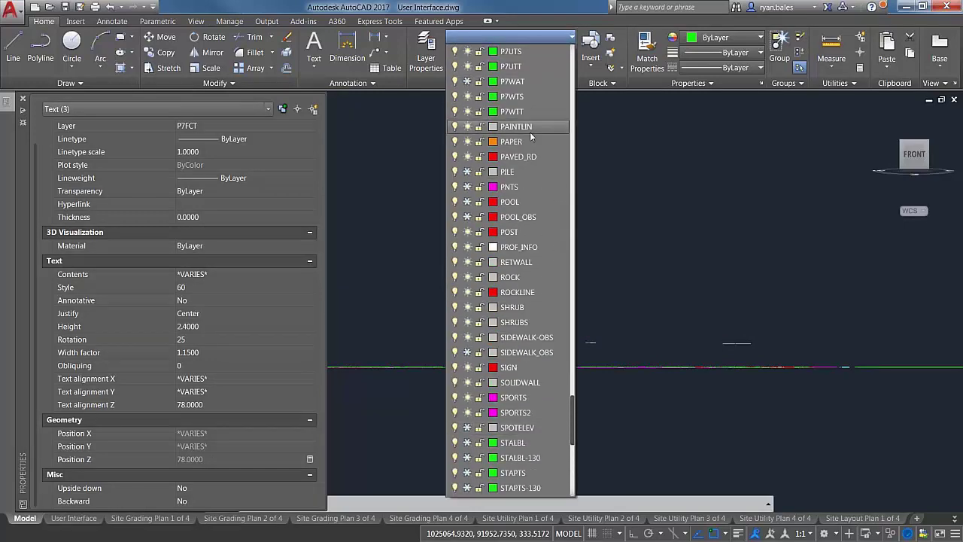
left_click(727, 292)
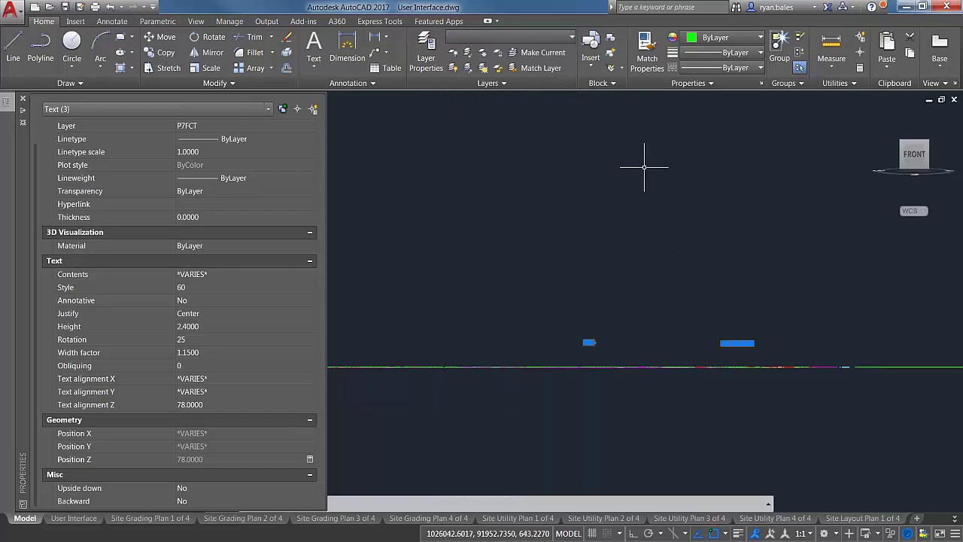
key("Escape")
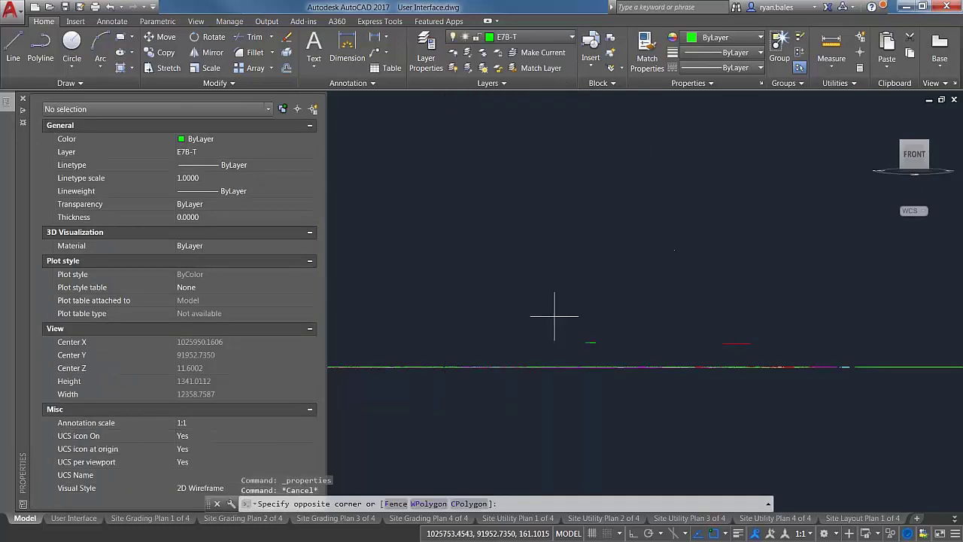
Select the two raised red polylines on layer E7FCL and set their elevation to 0
left_click(699, 308)
scroll(757, 350, "up", 6)
left_click(748, 354)
left_click(472, 222)
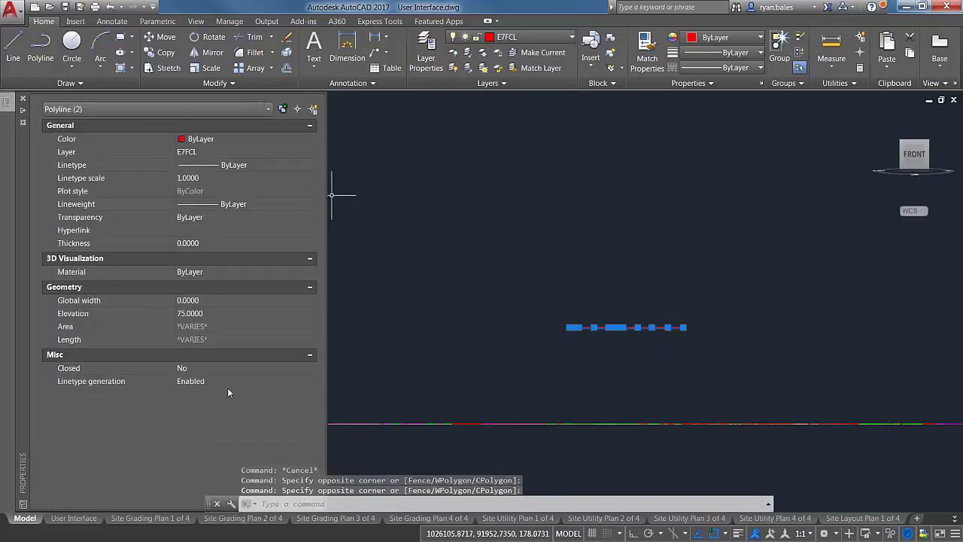
left_click(209, 313)
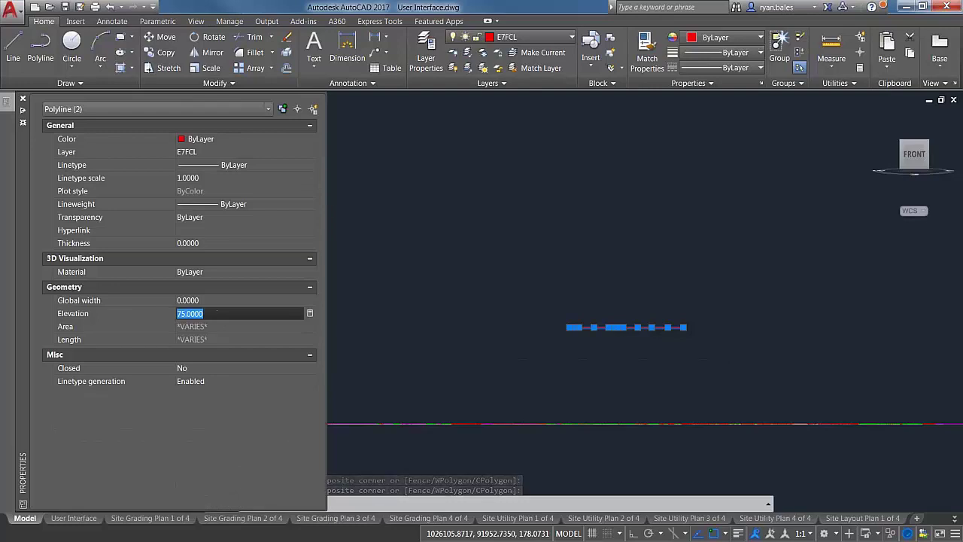
type("0")
key("Return")
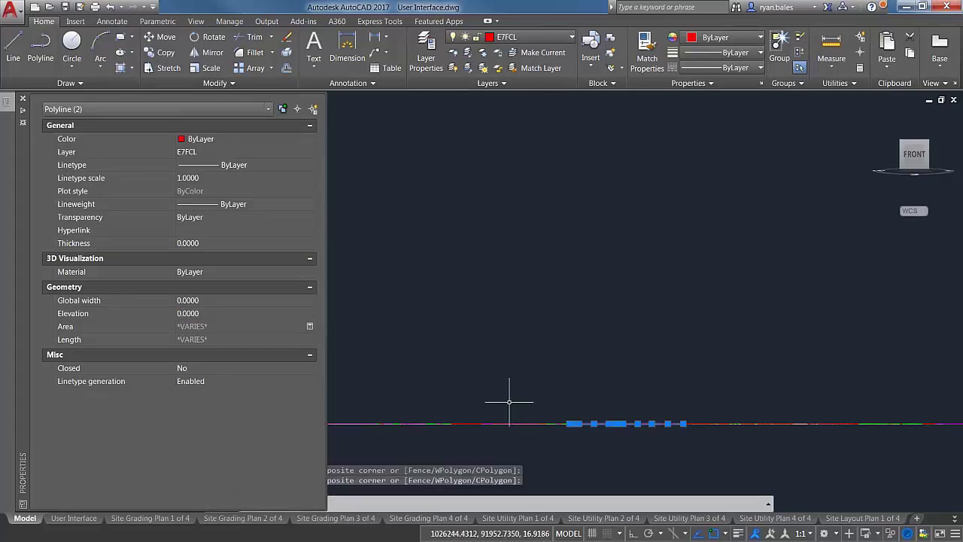
key("Escape")
Select the three raised green text objects on layer P7FCT and set their Text alignment Z to 0
middle_click_drag(501, 370, 689, 334)
left_click(580, 347)
left_click(402, 327)
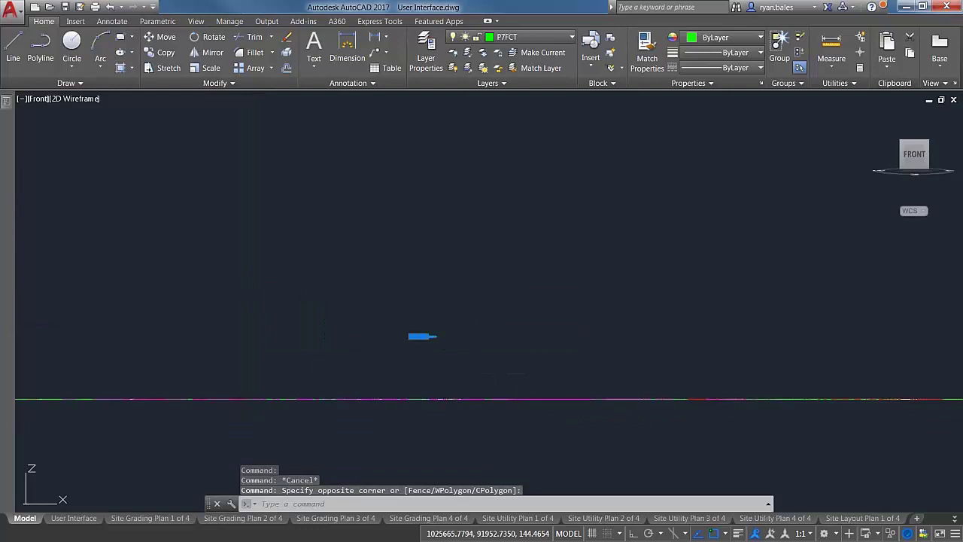
right_click(262, 285)
left_click(301, 506)
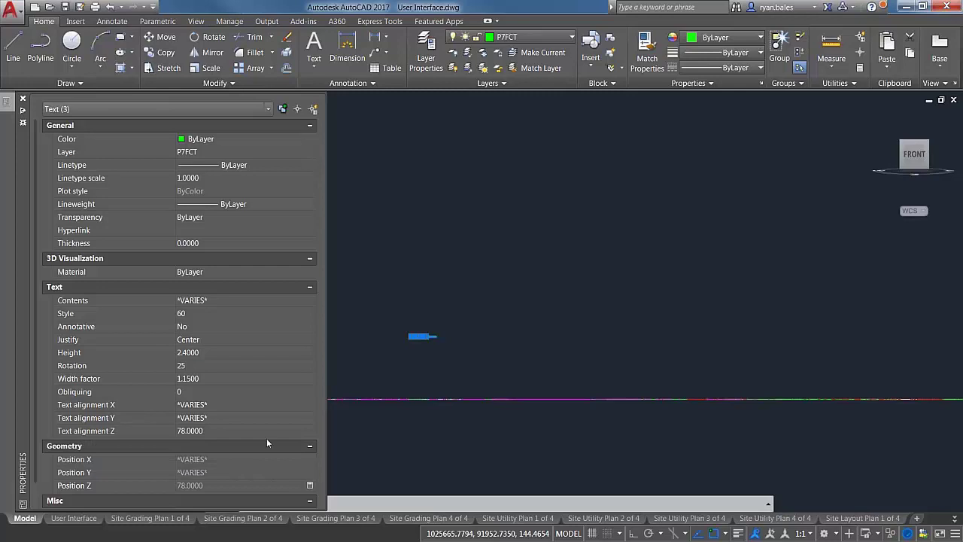
key("ctrl+1")
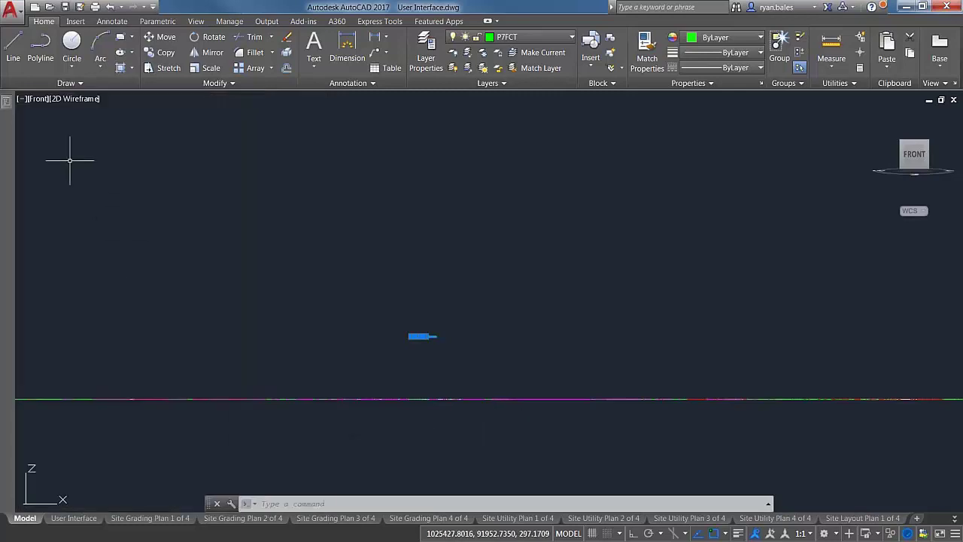
key("ctrl+1")
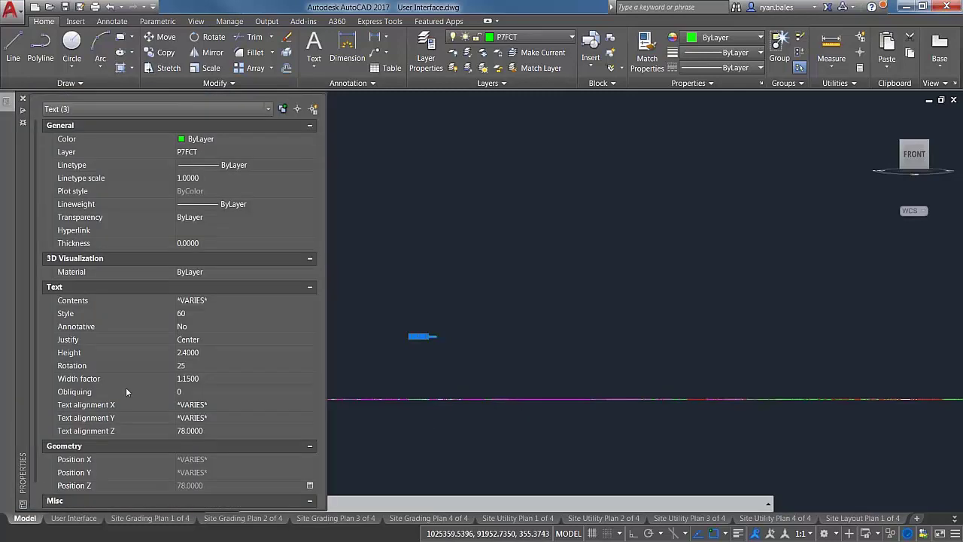
left_click(196, 431)
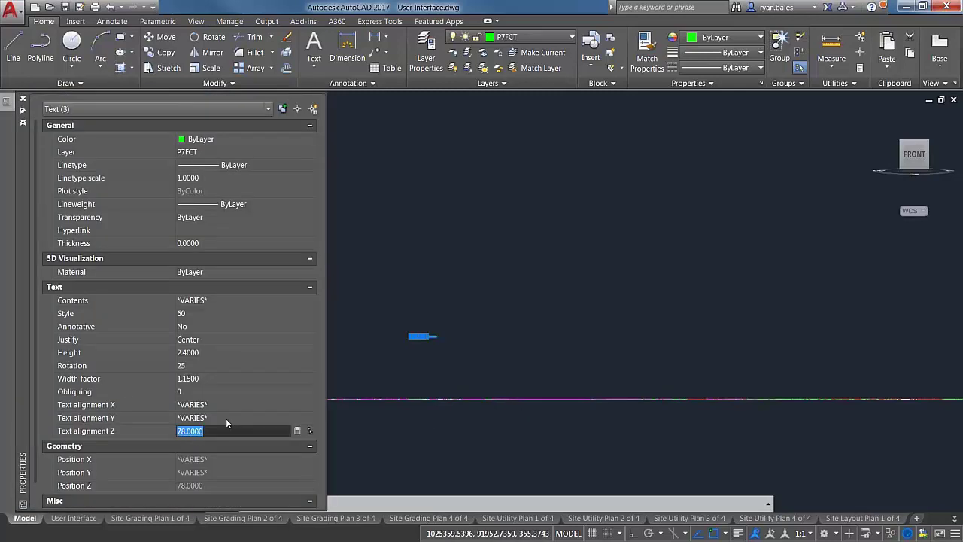
type("0")
key("Return")
key("ctrl+1")
Select the three raised red objects on layer P-STRIPE and set the arc's Center Z to 0
middle_click_drag(633, 345, 746, 339)
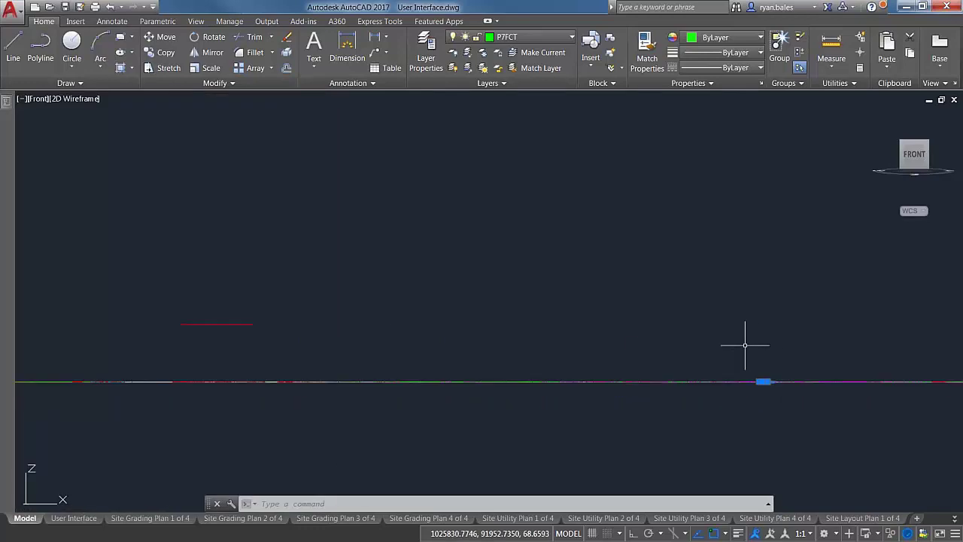
middle_click_drag(243, 269, 454, 286)
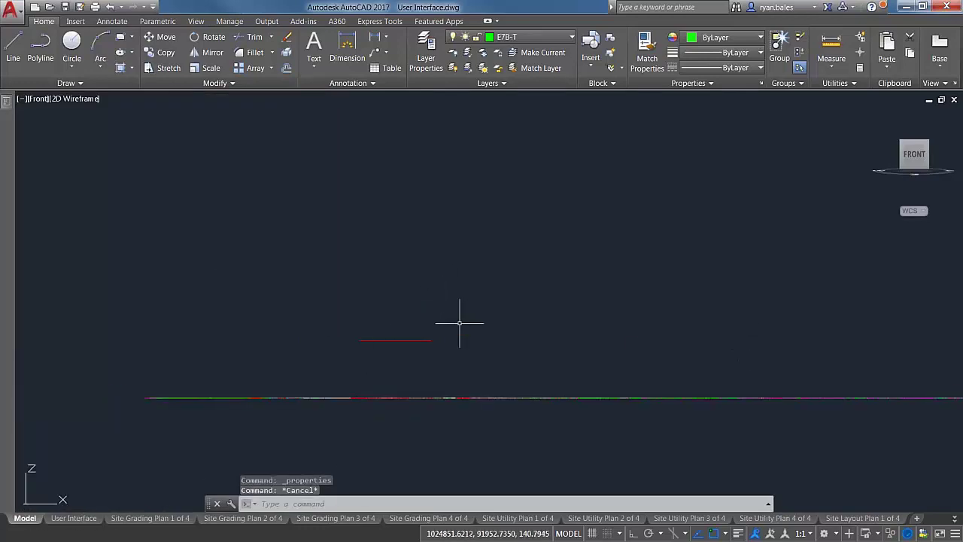
left_click(484, 316)
left_click(298, 380)
right_click(303, 359)
left_click(337, 340)
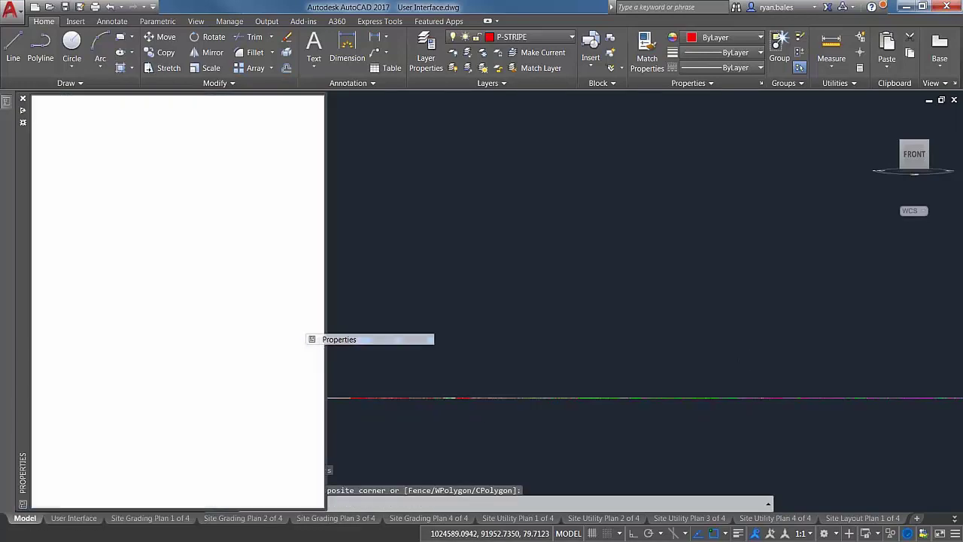
left_click(102, 113)
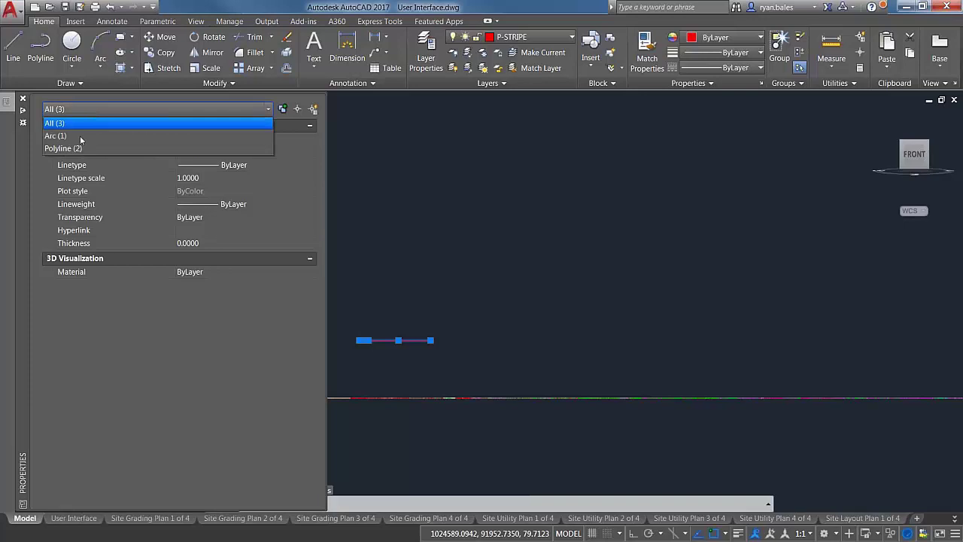
left_click(76, 135)
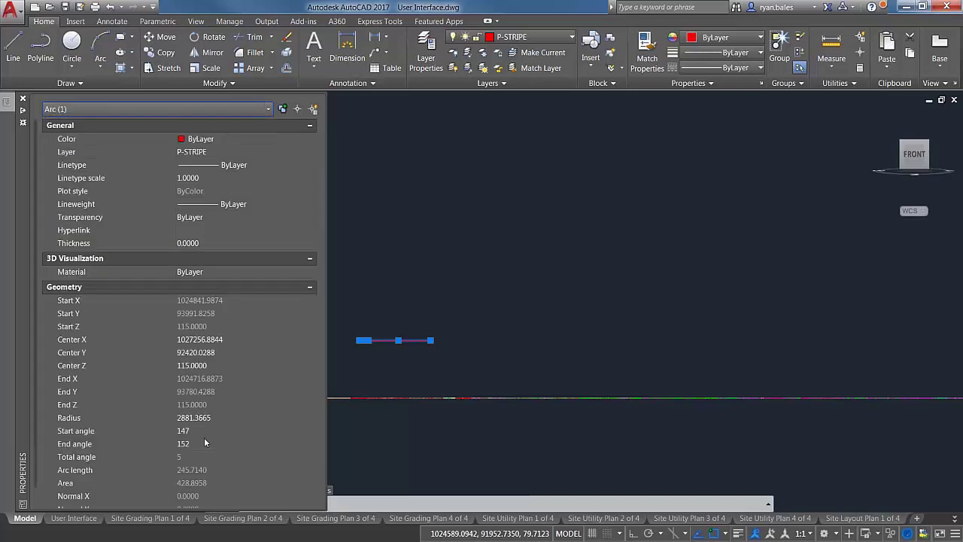
left_click(197, 365)
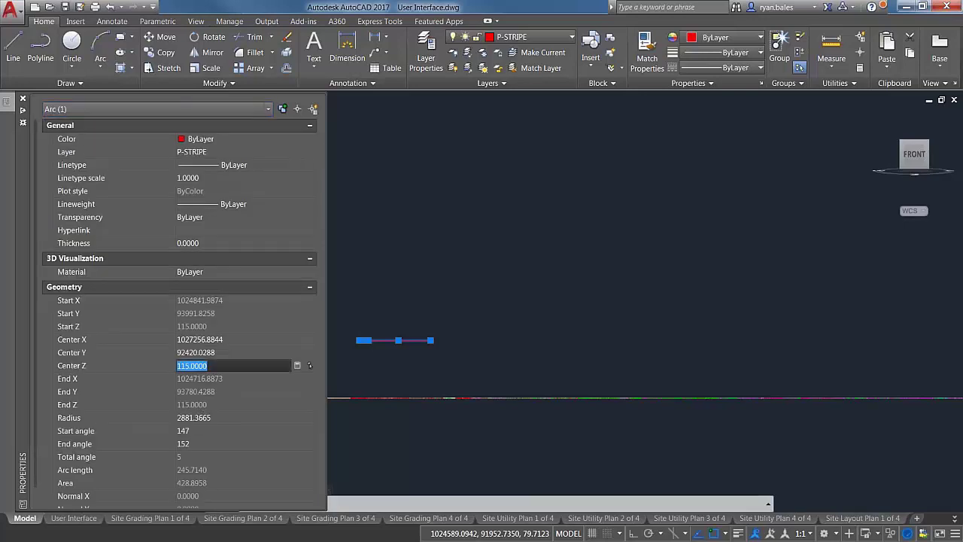
type("0")
key("Return")
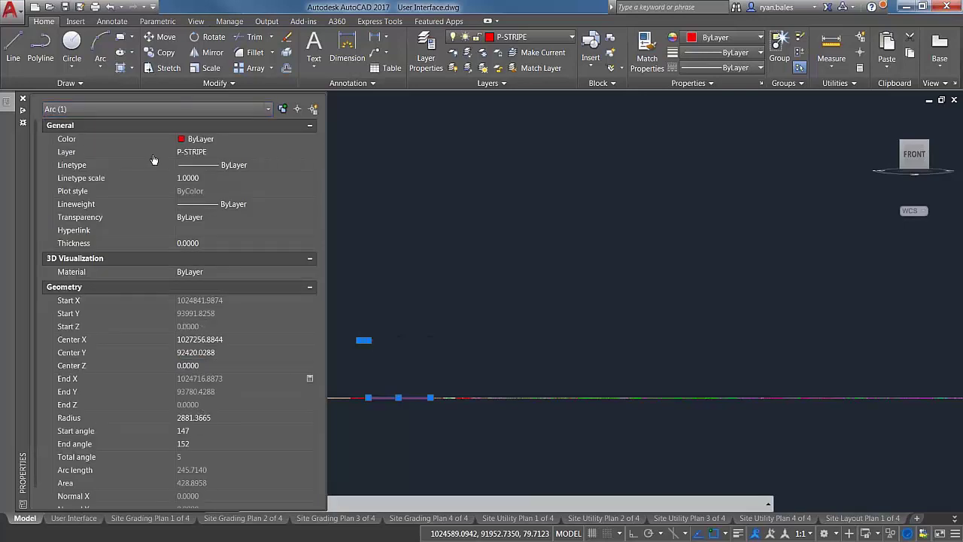
Set the elevation of the two selected P-STRIPE polylines to 0, close the properties, and clear the selection
left_click(115, 110)
left_click(99, 145)
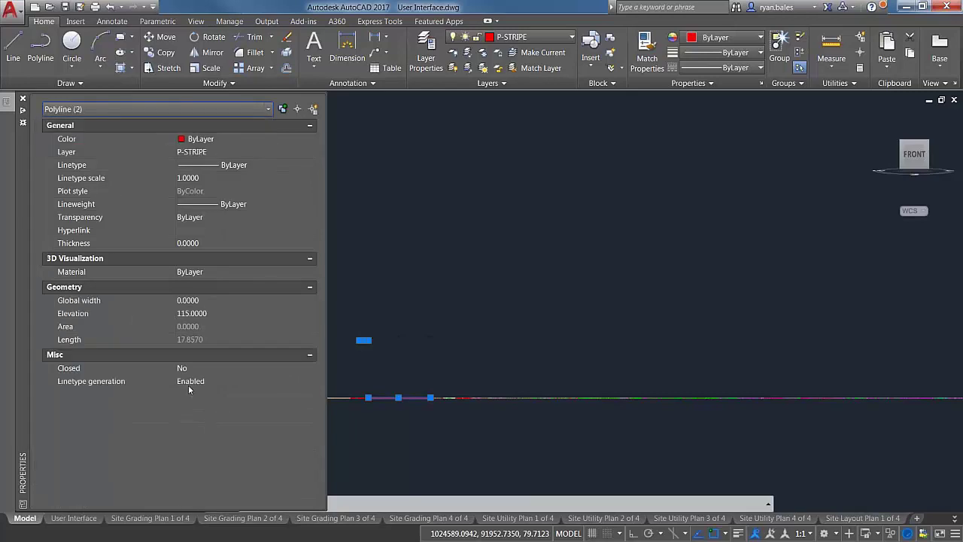
left_click(193, 313)
type("0")
key("Return")
key("ctrl+1")
key("Escape")
Check the front view for remaining raised objects and return the drawing to the Top view
middle_click_drag(677, 313, 499, 311)
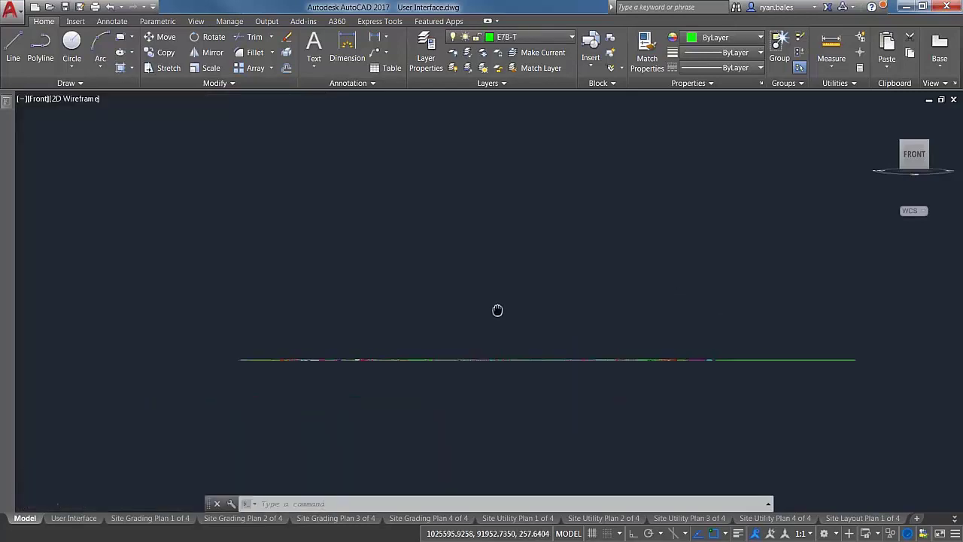
scroll(362, 362, "up", 2)
scroll(426, 319, "down", 3)
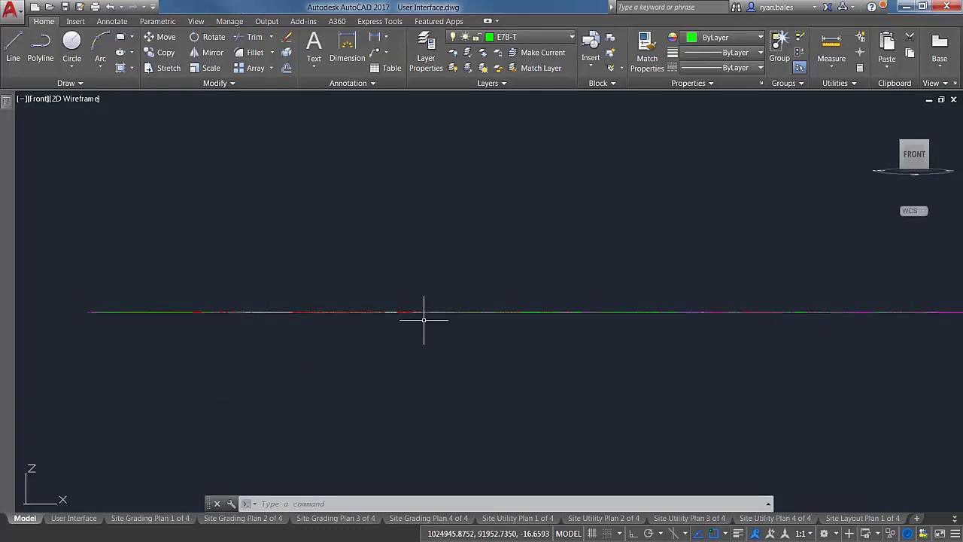
left_click(914, 137)
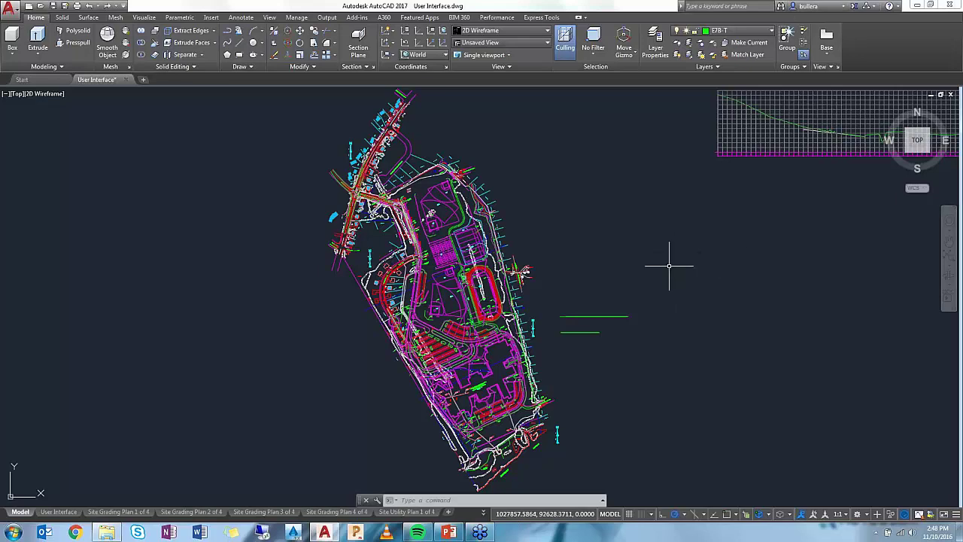
Open the file option of the Geographic Location command, look at its KML and KMZ import types, and cancel
type("GEO")
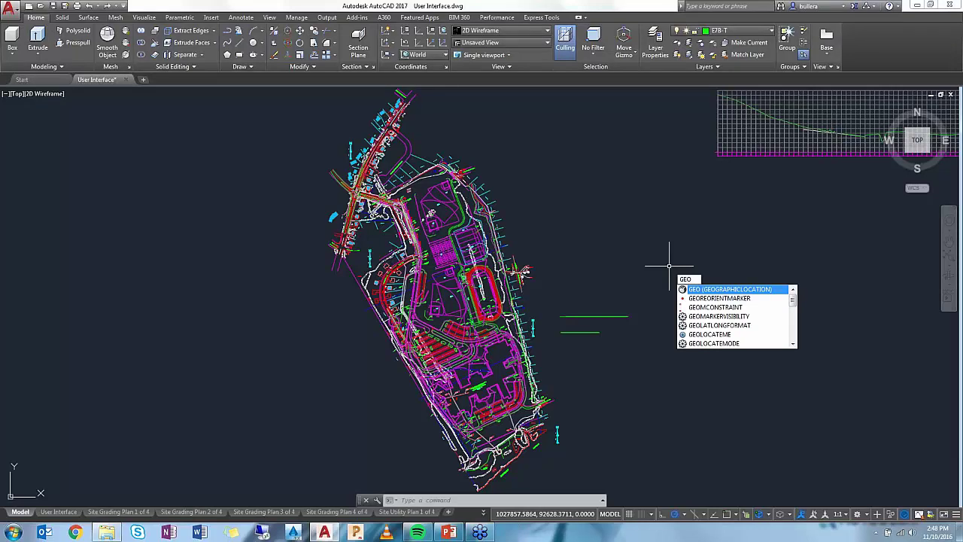
key("Return")
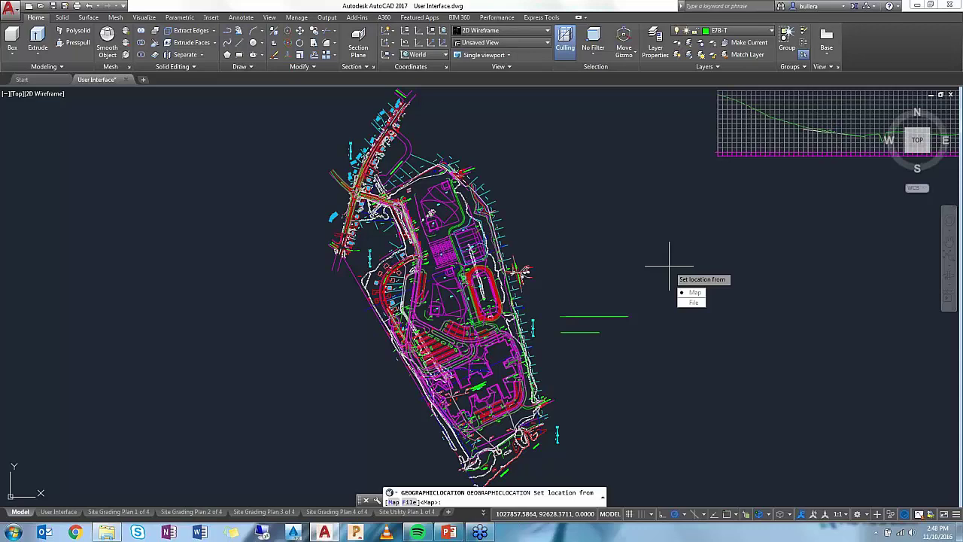
key("Down")
key("Return")
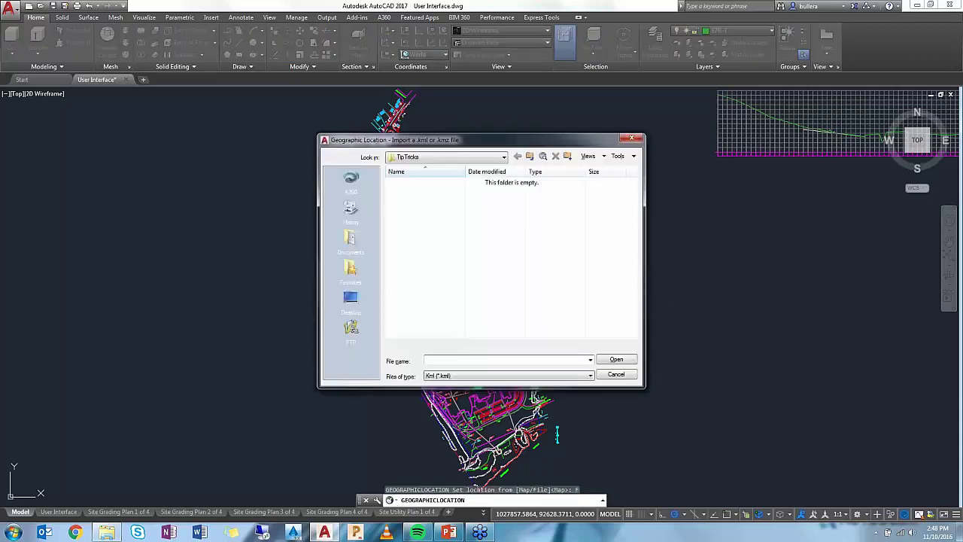
left_click(467, 377)
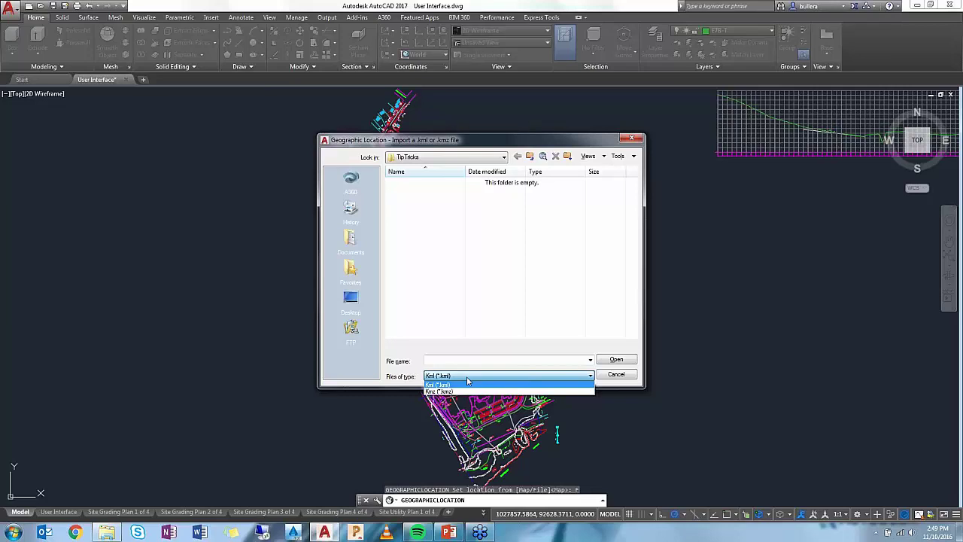
left_click(467, 382)
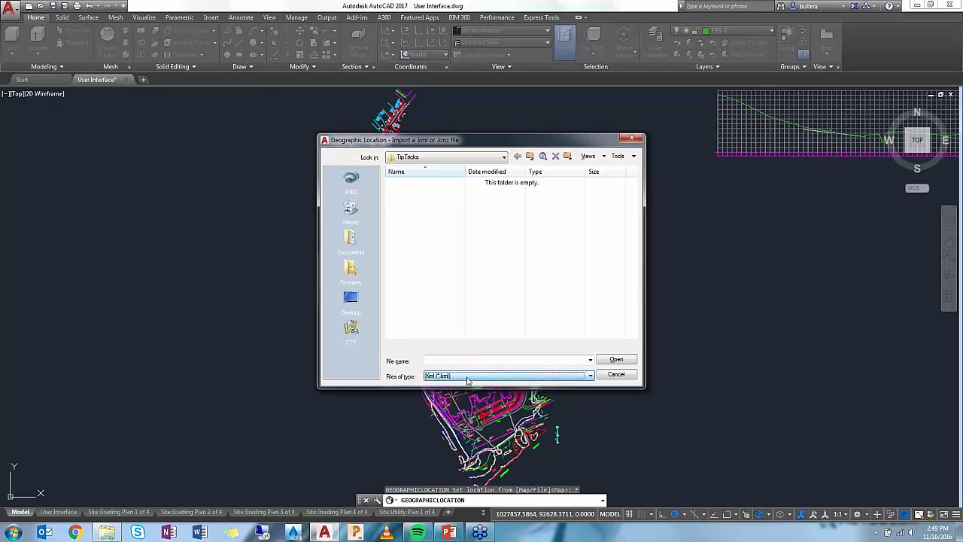
key("Escape")
Run GEO (GEOGRAPHICLOCATION) with the Map option and agree to use Online Map Data
type("GEO")
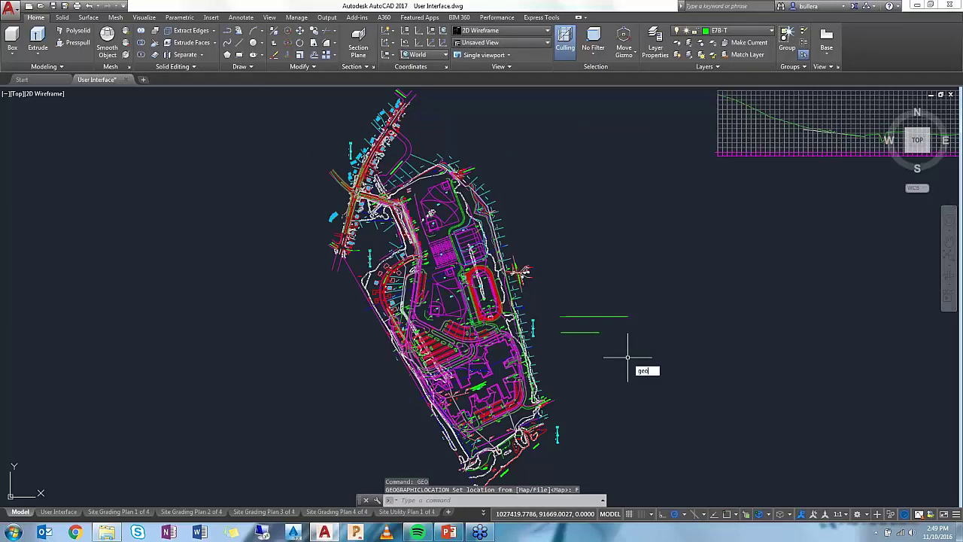
key("Return")
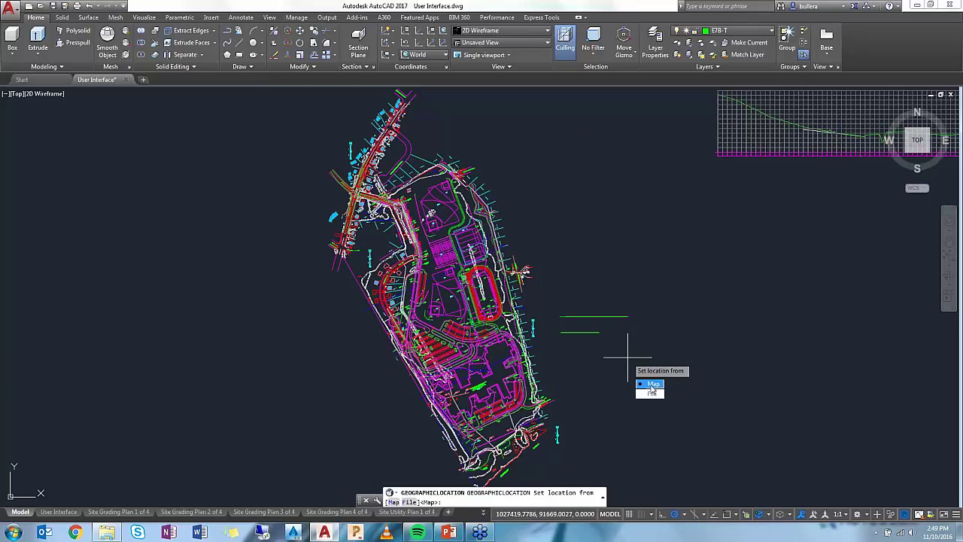
left_click(652, 384)
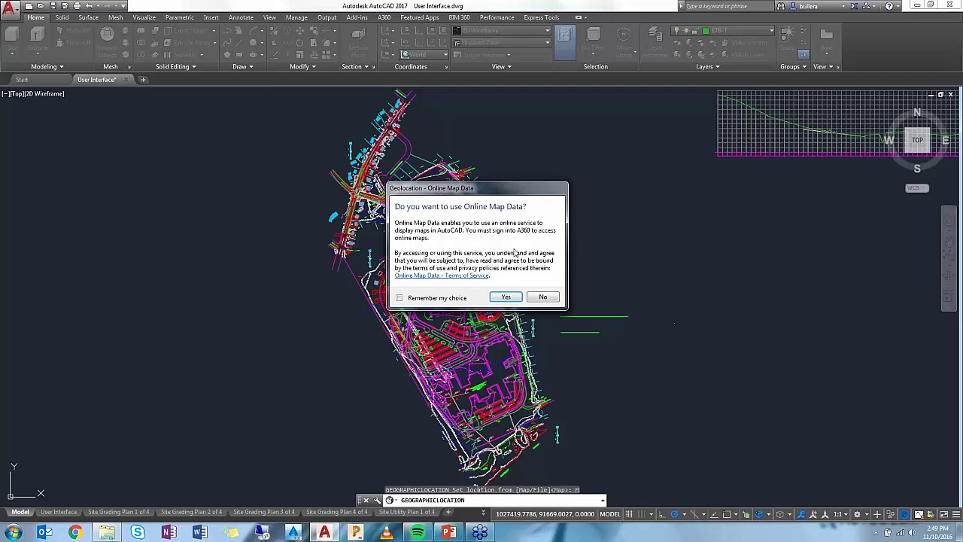
left_click(507, 298)
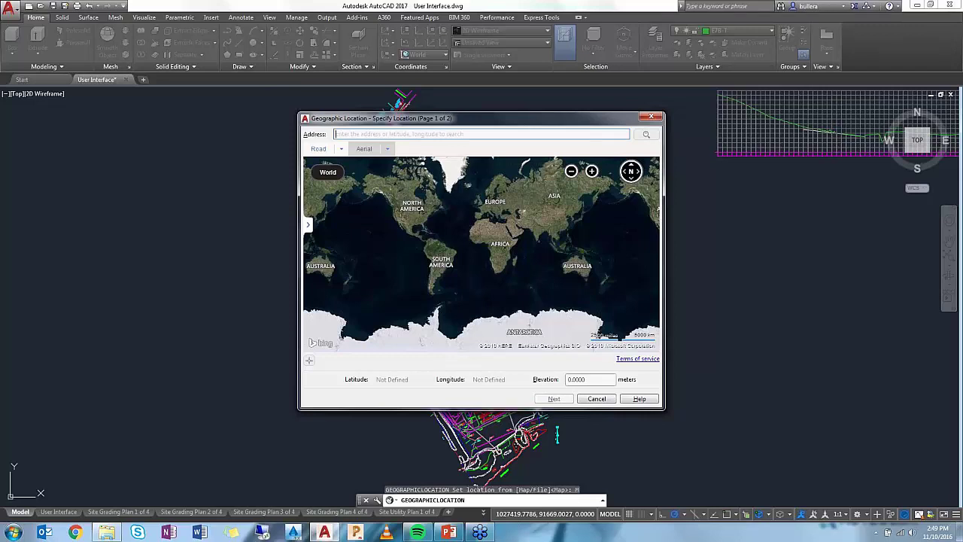
Search the location map for "broad street, nashua NH"
type("bread s")
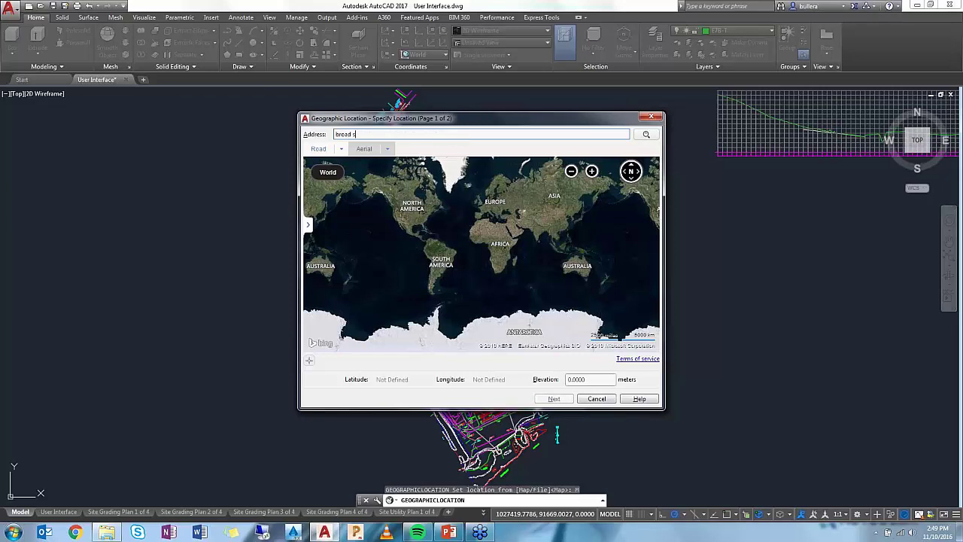
type("treet, nashua NH")
key("Return")
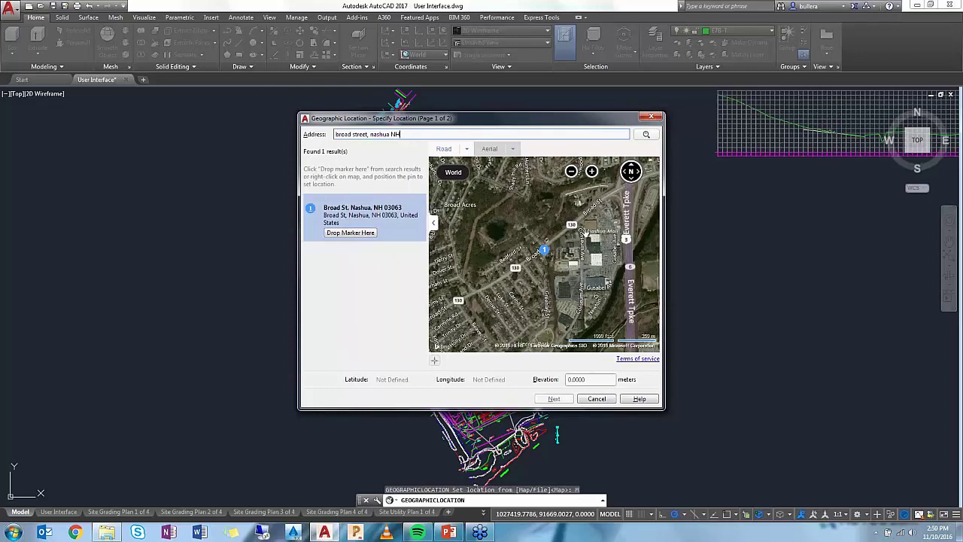
Find the school buildings and athletic fields on the aerial map and compare them with the site drawing
left_click_drag(561, 124, 505, 114)
left_click(488, 243)
left_click(487, 243)
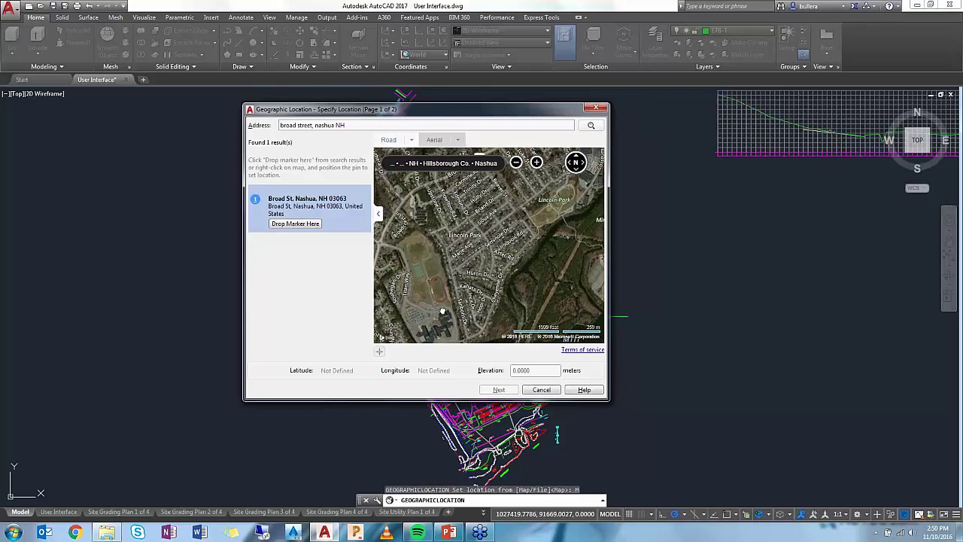
left_click(457, 139)
left_click_drag(458, 112, 755, 142)
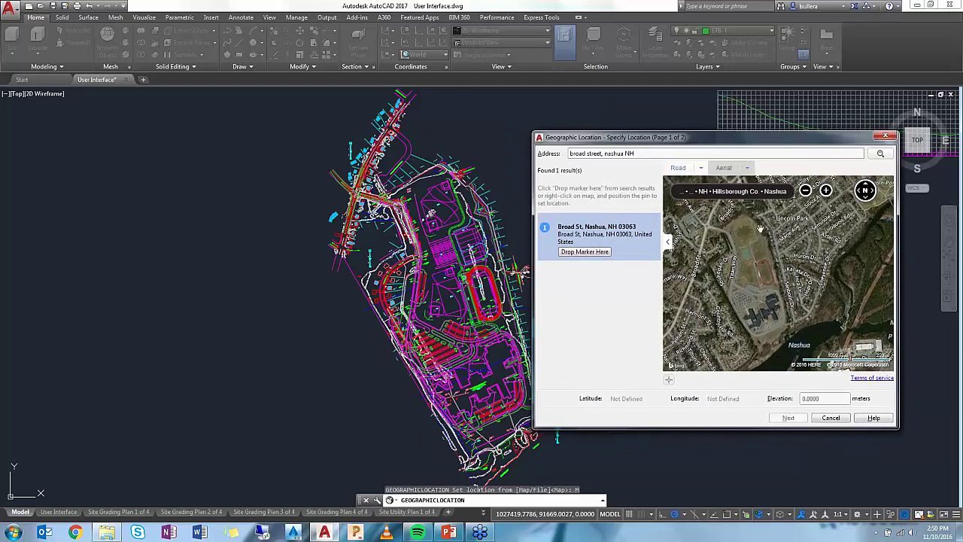
left_click_drag(728, 141, 531, 146)
left_click_drag(539, 275, 541, 302)
scroll(542, 302, "up", 1)
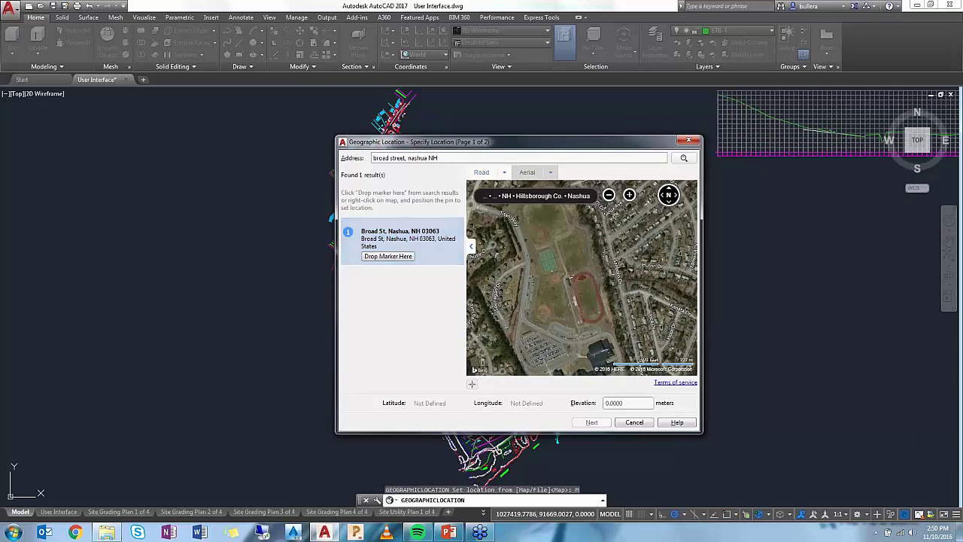
Drop the location marker at the Broad St search result and nudge it slightly
left_click(391, 256)
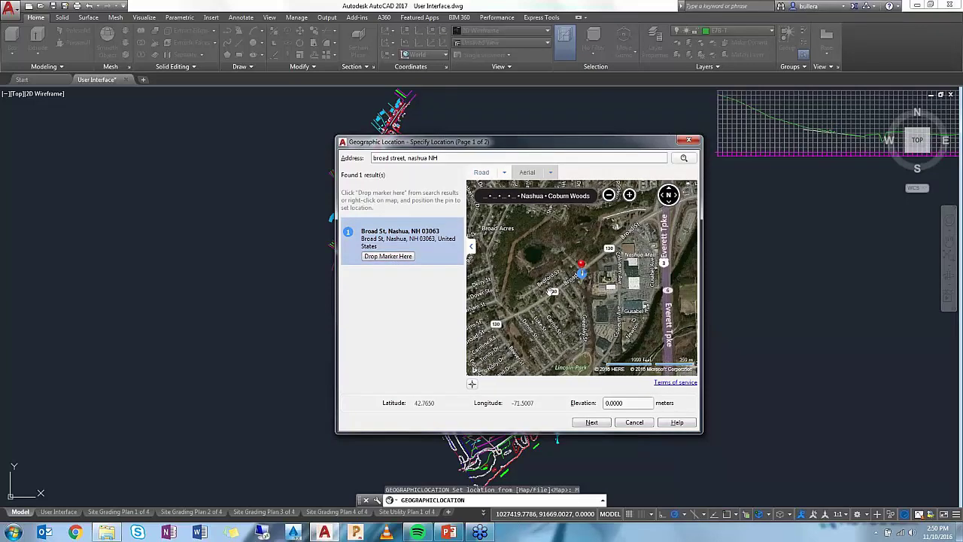
left_click(424, 158)
left_click_drag(439, 158, 371, 159)
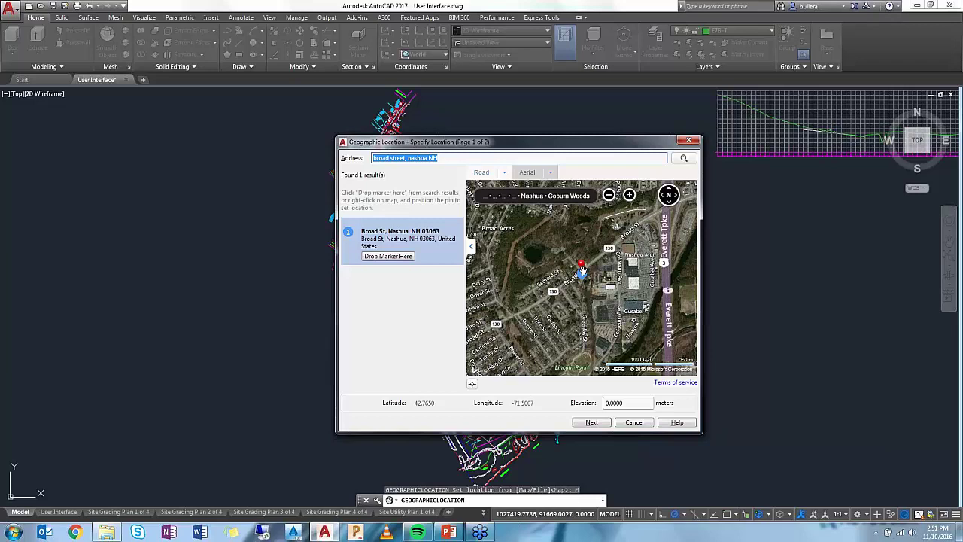
mouse_move(582, 267)
left_mouse_down()
mouse_move(566, 278)
mouse_move(594, 275)
mouse_move(584, 279)
mouse_move(584, 271)
left_mouse_up()
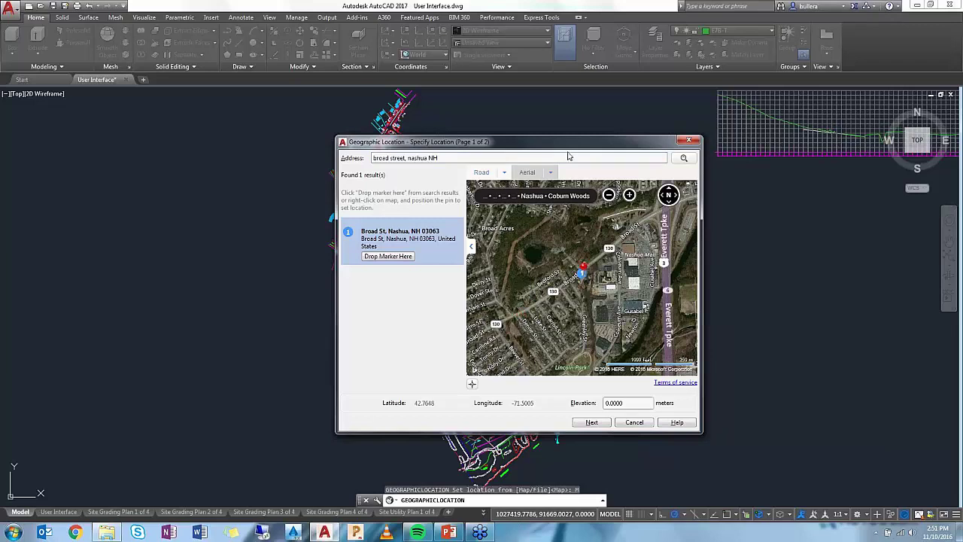
Move the location marker to the center of the baseball infield by the tennis courts, at about latitude 42.7553, longitude -71.5136
left_click_drag(564, 147, 551, 123)
left_click_drag(534, 245, 479, 292)
left_click_drag(511, 376, 520, 220)
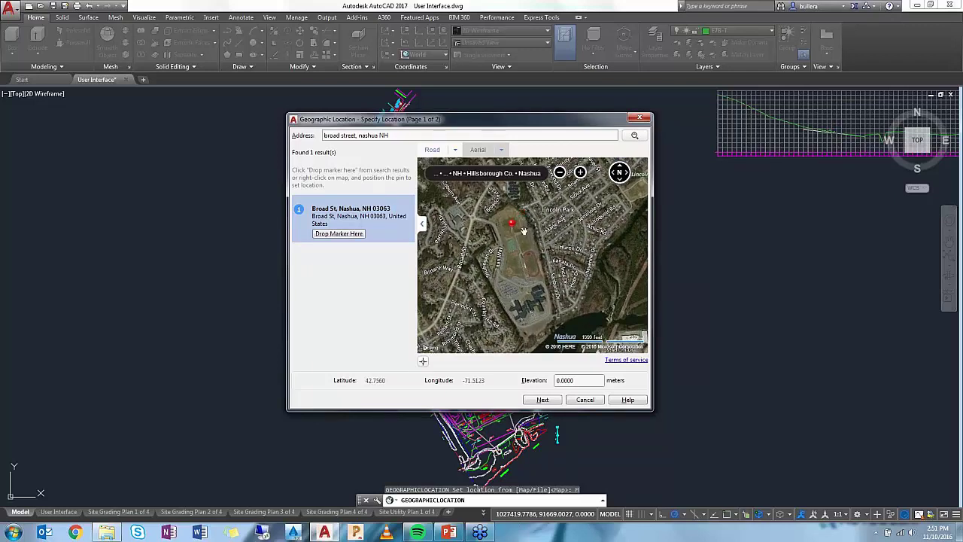
scroll(525, 230, "up", 1)
scroll(526, 230, "up", 2)
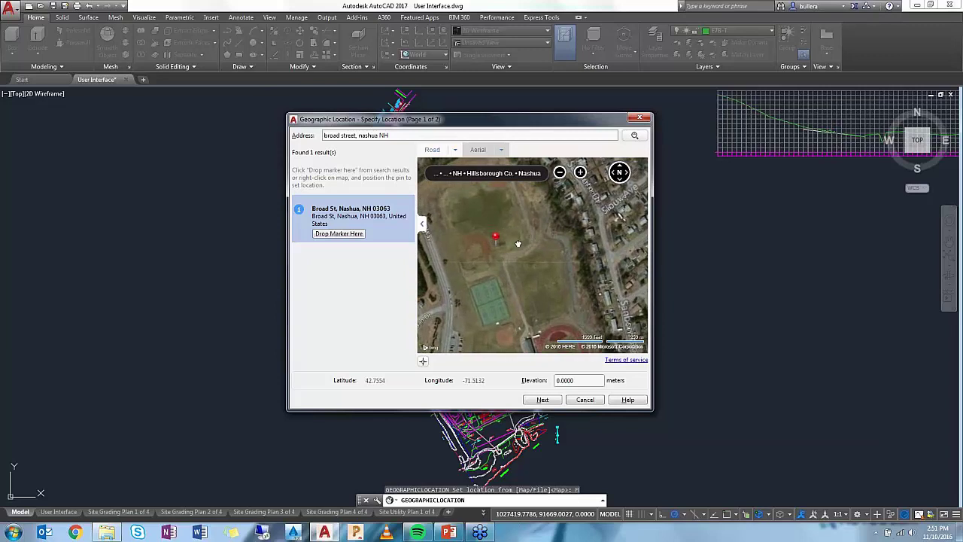
left_click_drag(531, 263, 533, 279)
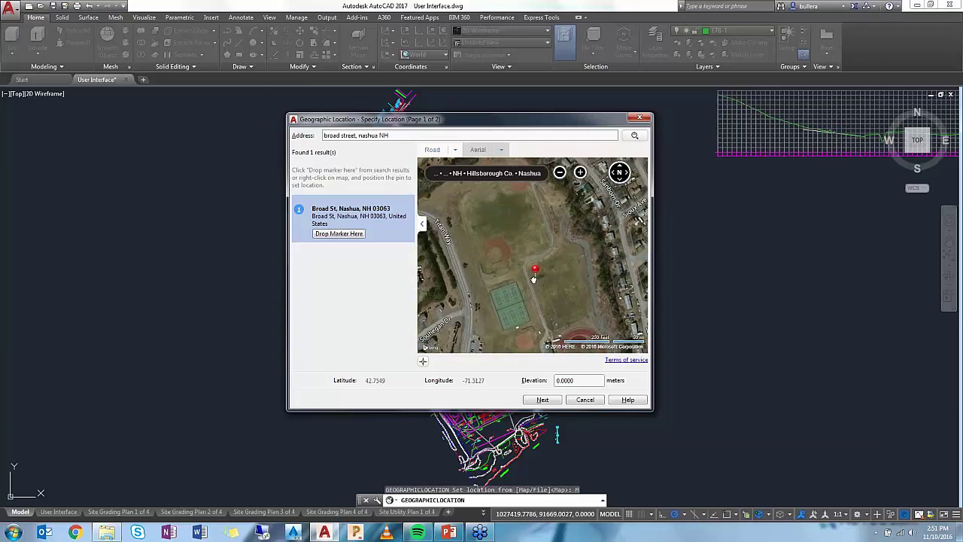
scroll(502, 253, "up", 2)
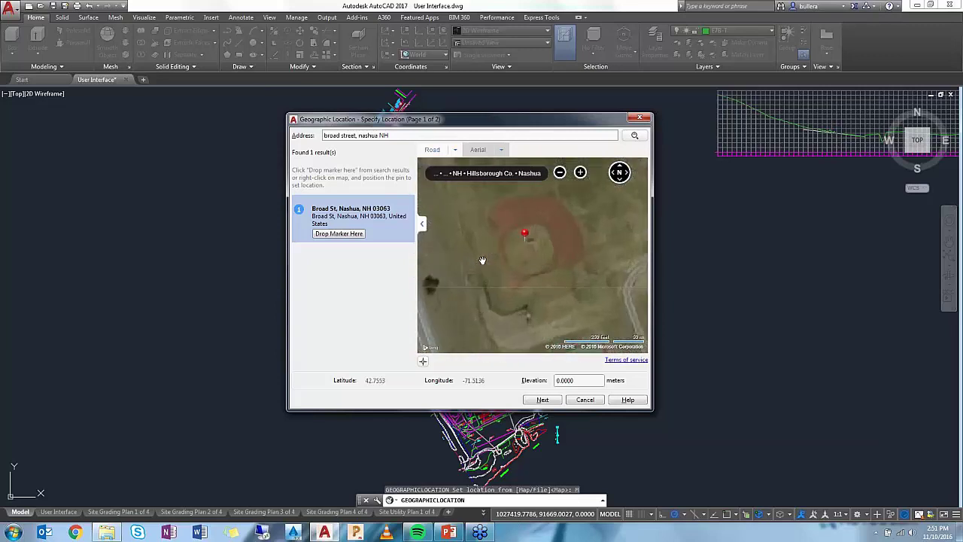
scroll(531, 260, "up", 1)
scroll(532, 233, "up", 3)
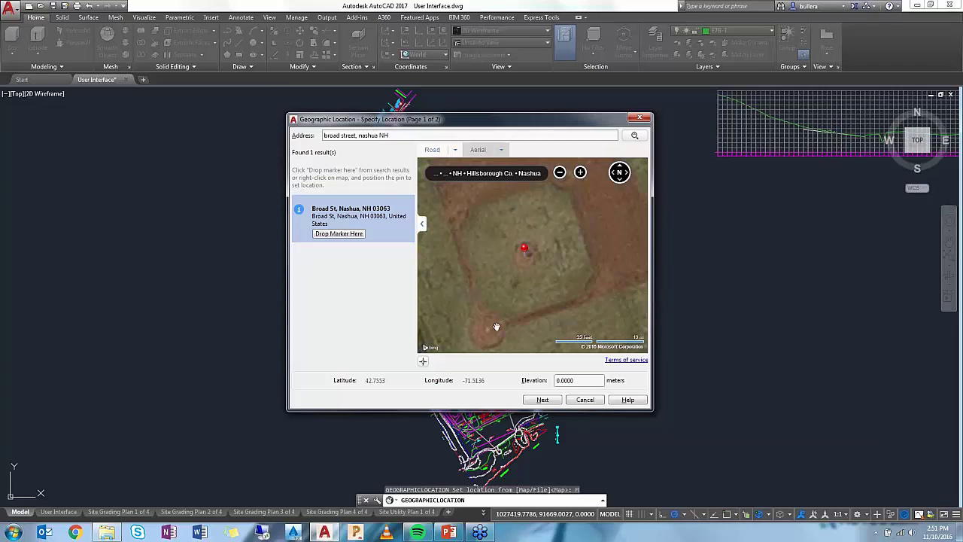
Assign the NH83F GIS coordinate system (NAD83, foot) to the drawing, keeping Eastern Time and feet as the drawing unit
left_click(550, 401)
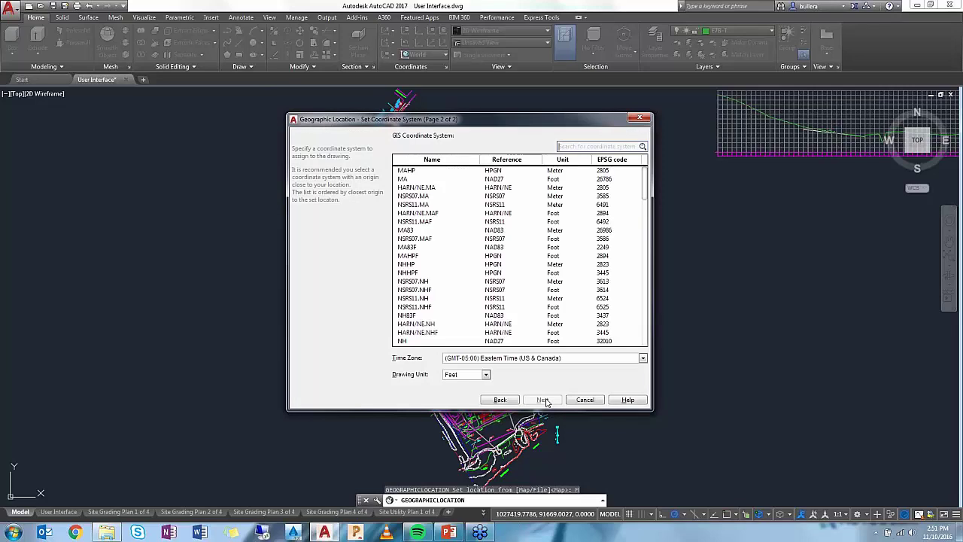
scroll(635, 320, "down", 15)
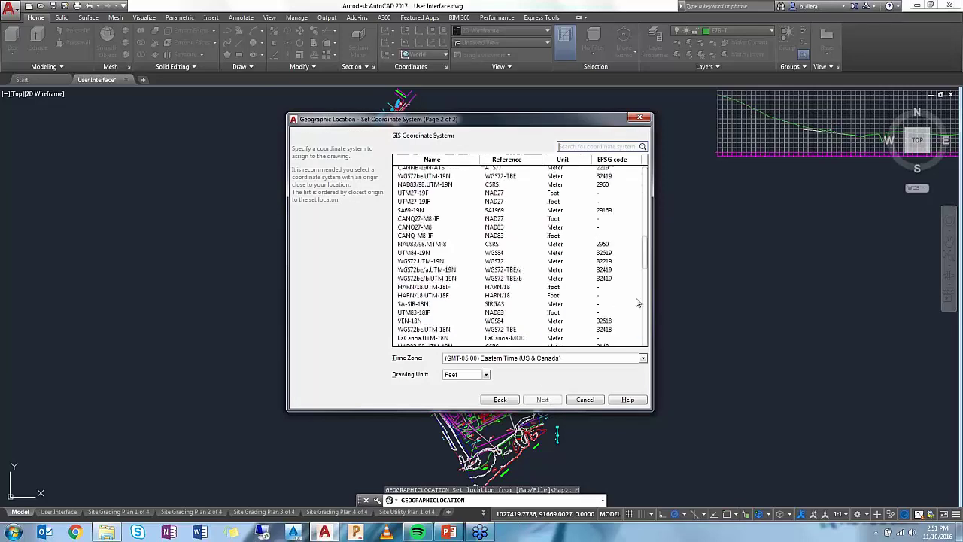
scroll(634, 320, "down", 4)
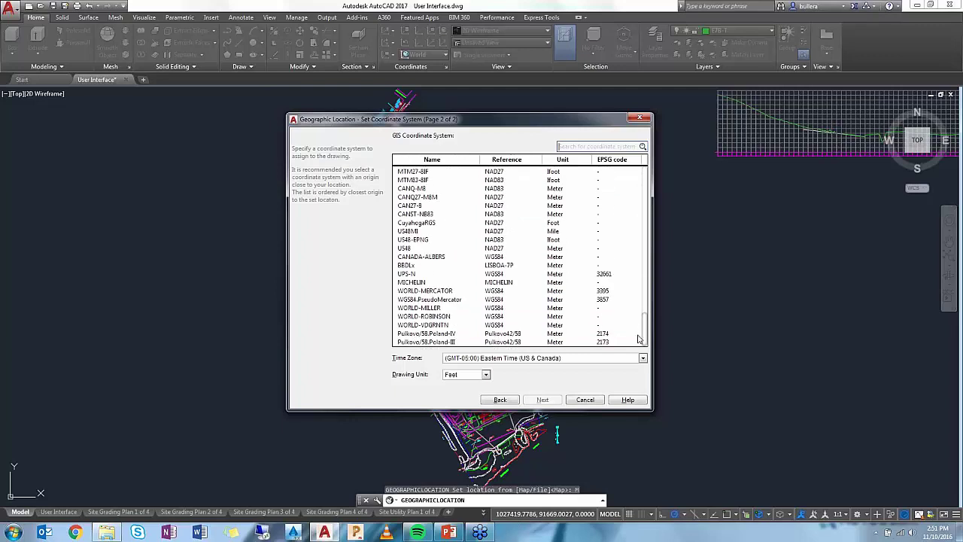
scroll(638, 339, "up", 20)
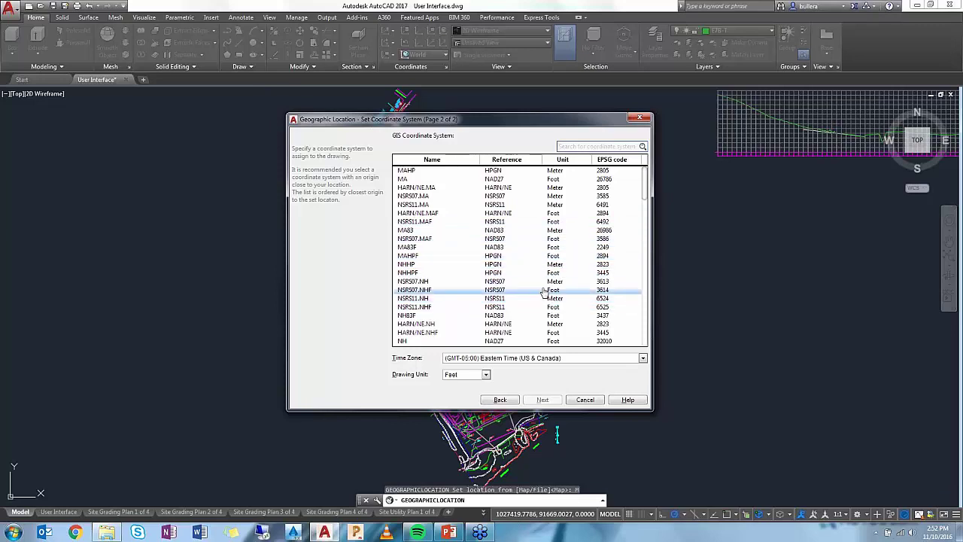
left_click(405, 319)
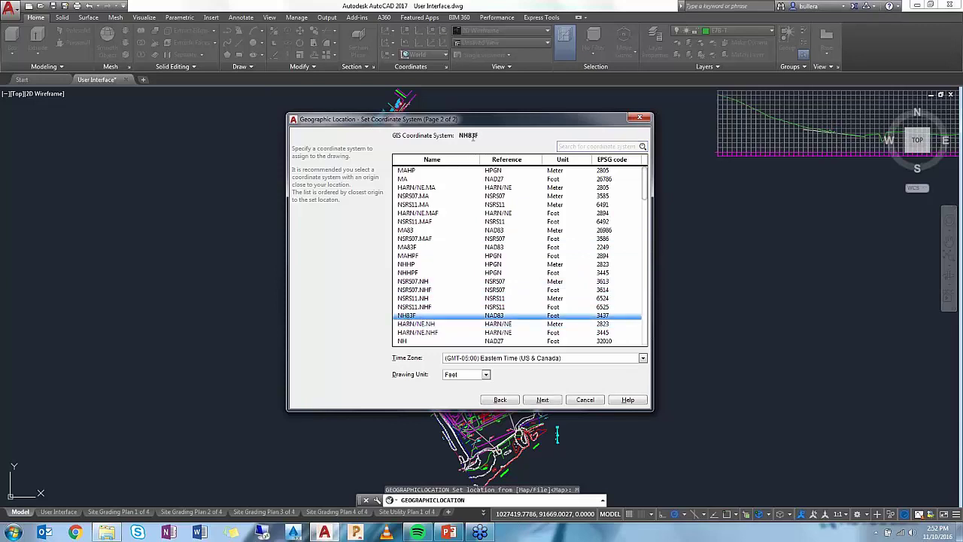
left_click(543, 401)
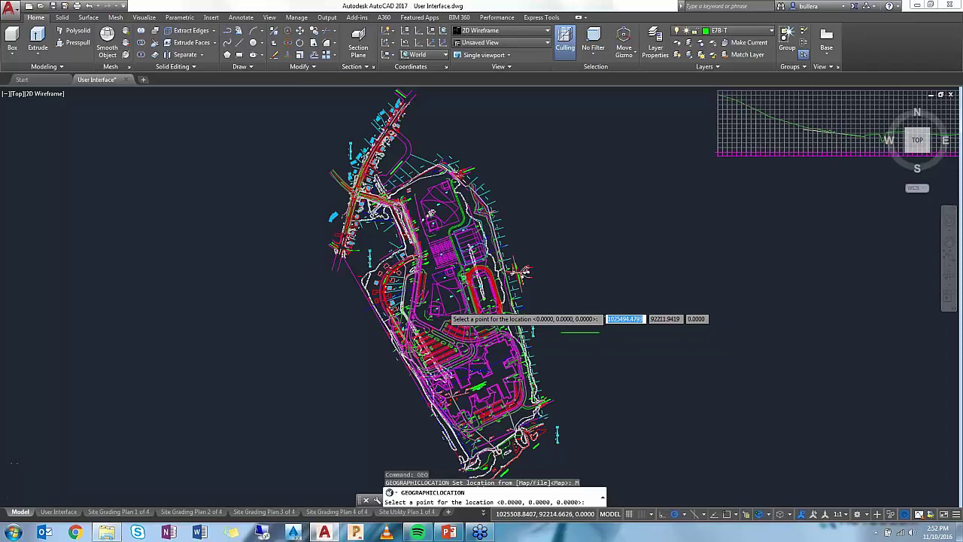
Place the location point at the center of the pitcher's mound circle in the proposed baseball field, with north pointing straight up
scroll(441, 313, "up", 2)
scroll(444, 313, "up", 6)
middle_click_drag(399, 329, 474, 366)
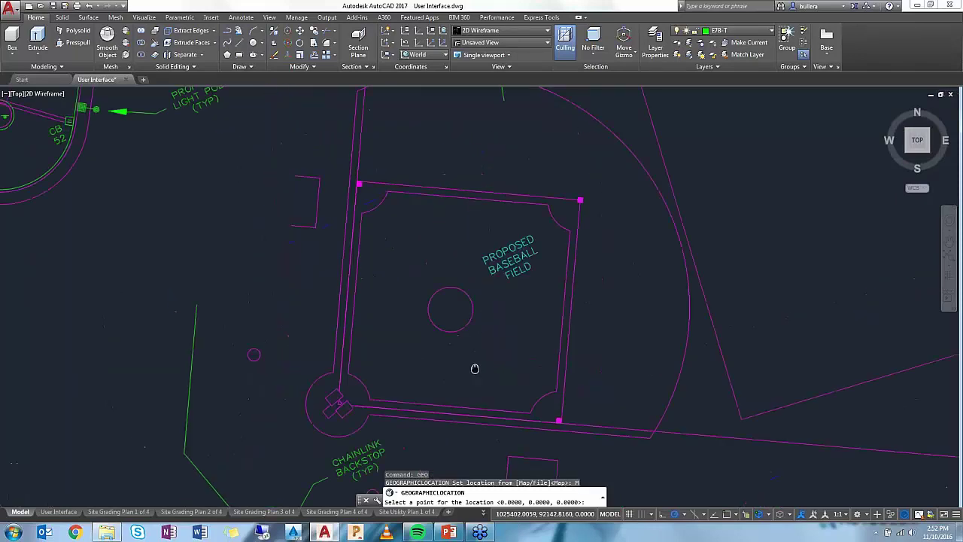
left_click(453, 309)
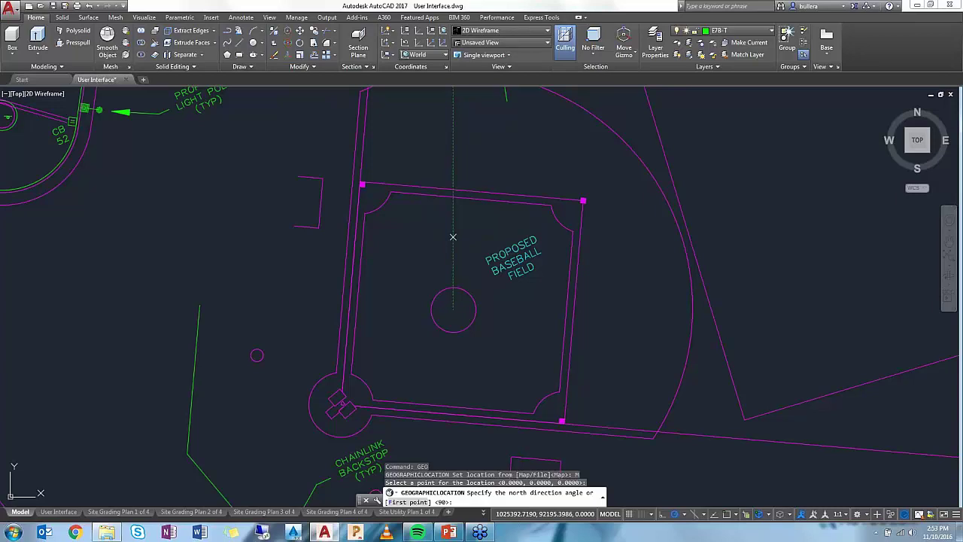
left_click(453, 237)
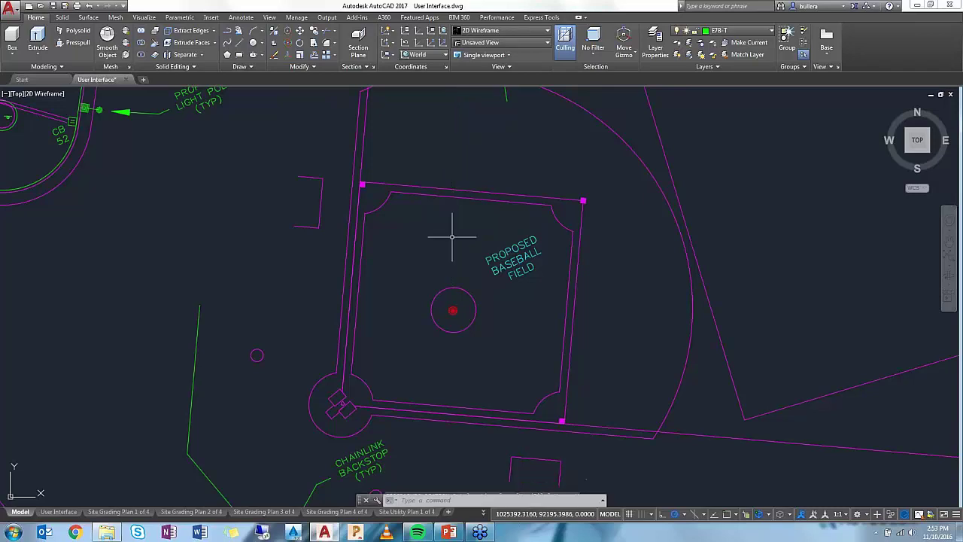
key("Return")
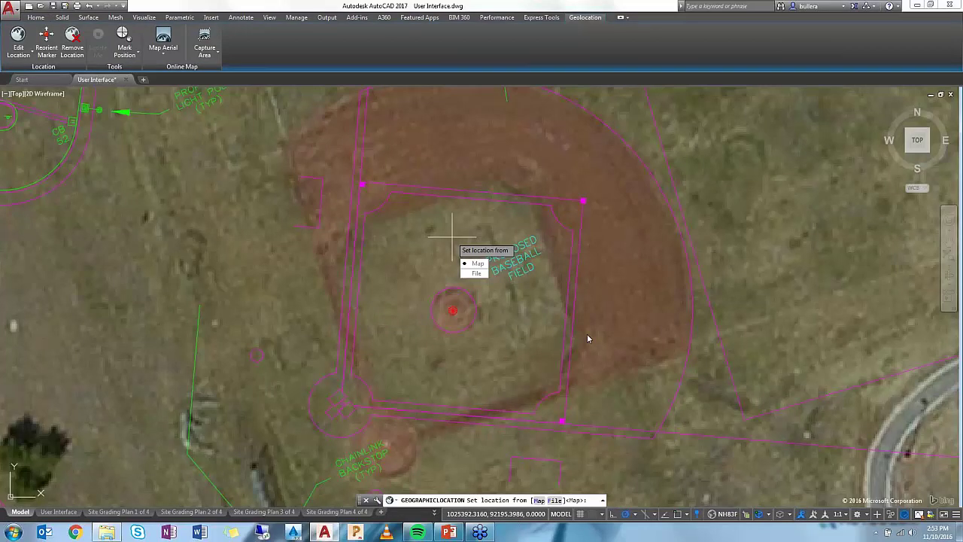
key("Escape")
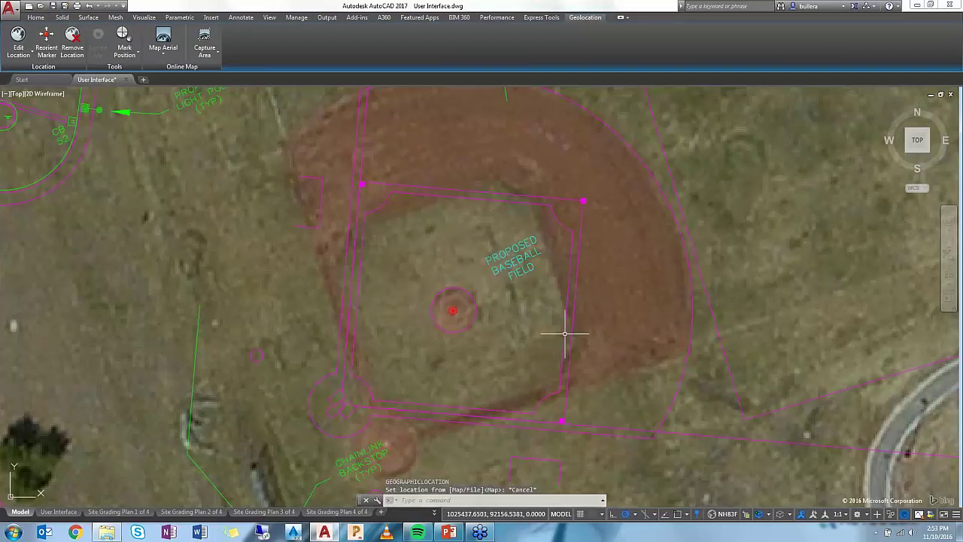
Examine how the site linework lines up with the aerial imagery around the baseball field, running track, roads and school buildings
scroll(564, 333, "down", 2)
scroll(564, 333, "down", 2)
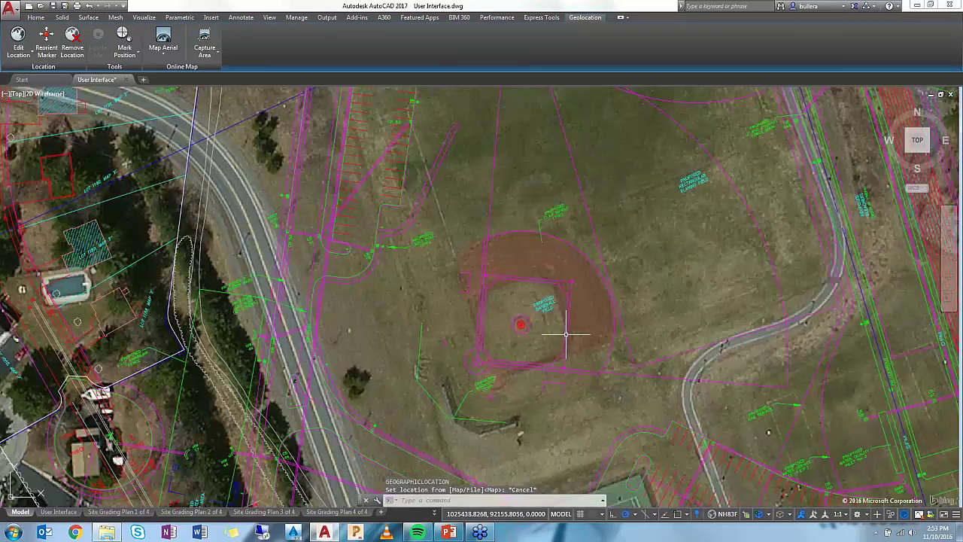
scroll(566, 333, "down", 3)
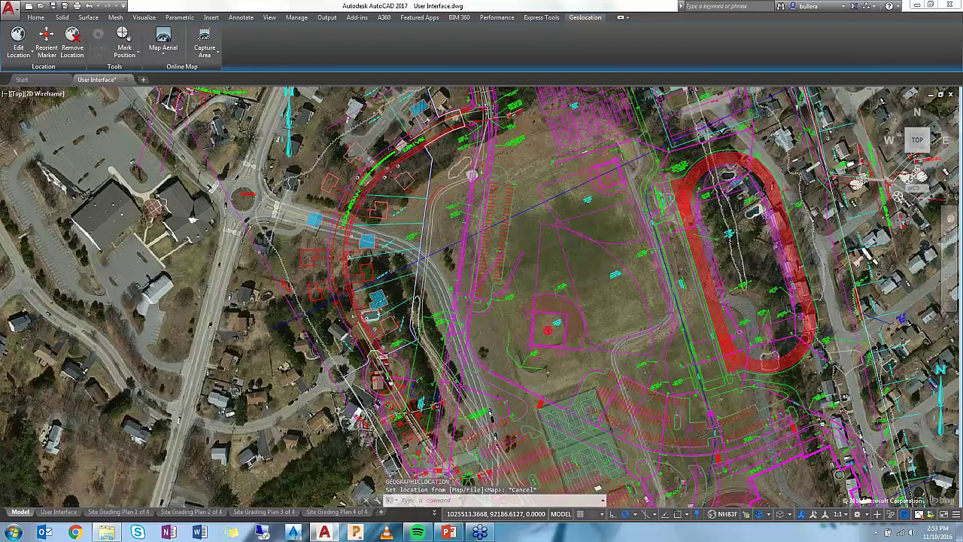
scroll(595, 324, "down", 4)
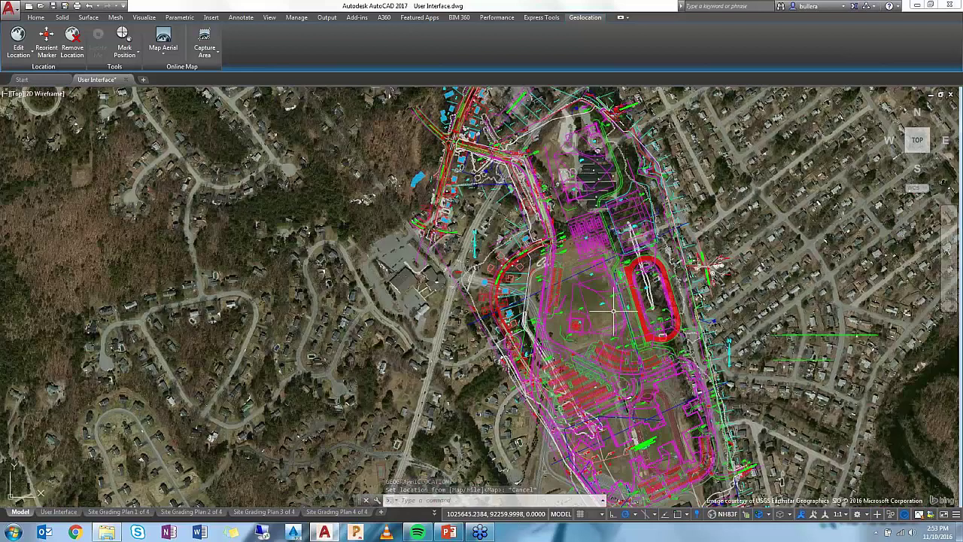
mouse_move(613, 308)
middle_mouse_down()
mouse_move(565, 325)
mouse_move(586, 289)
mouse_move(577, 274)
middle_mouse_up()
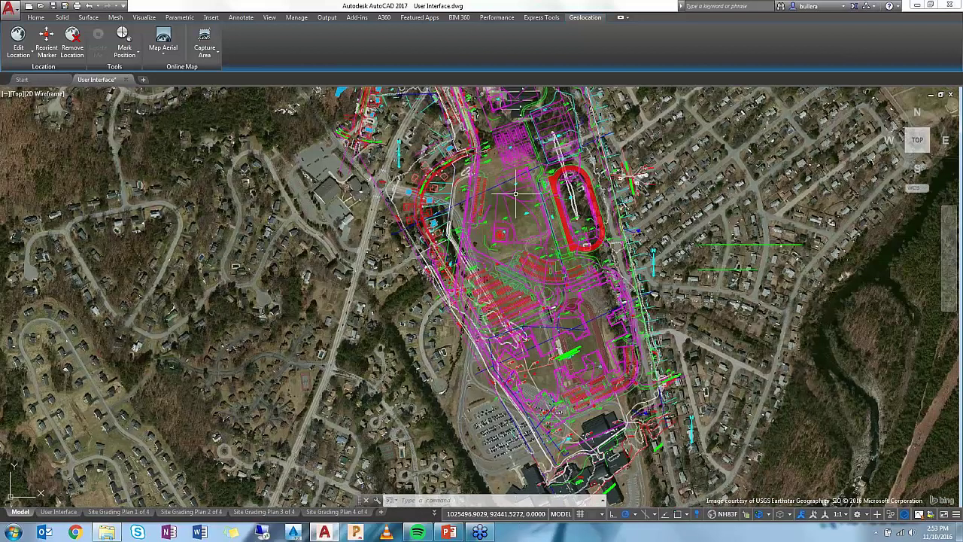
scroll(515, 194, "up", 2)
scroll(515, 194, "up", 2)
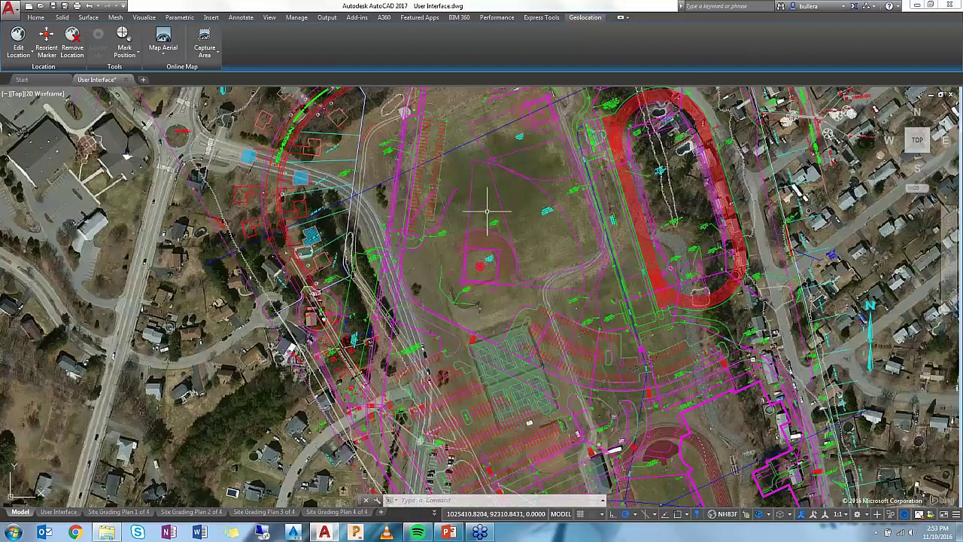
left_click(352, 202)
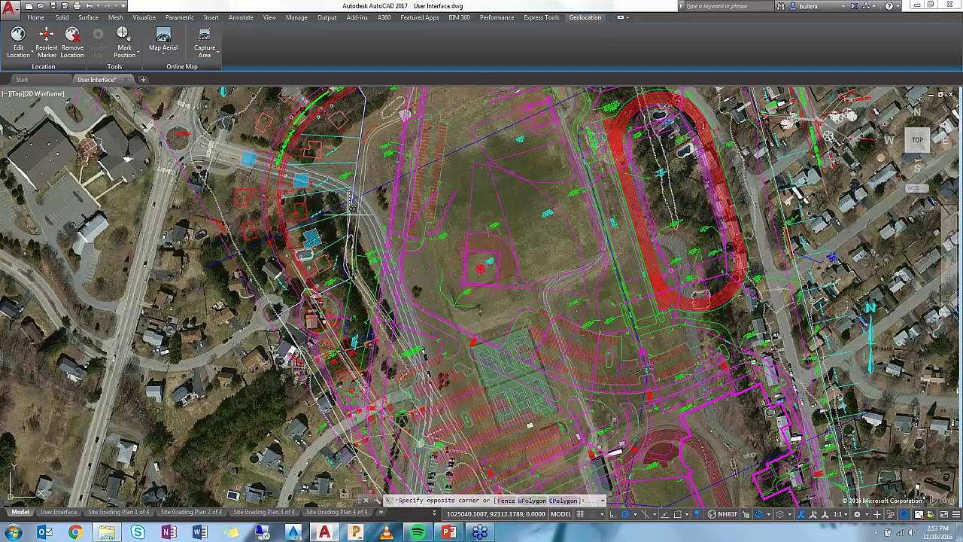
key("Escape")
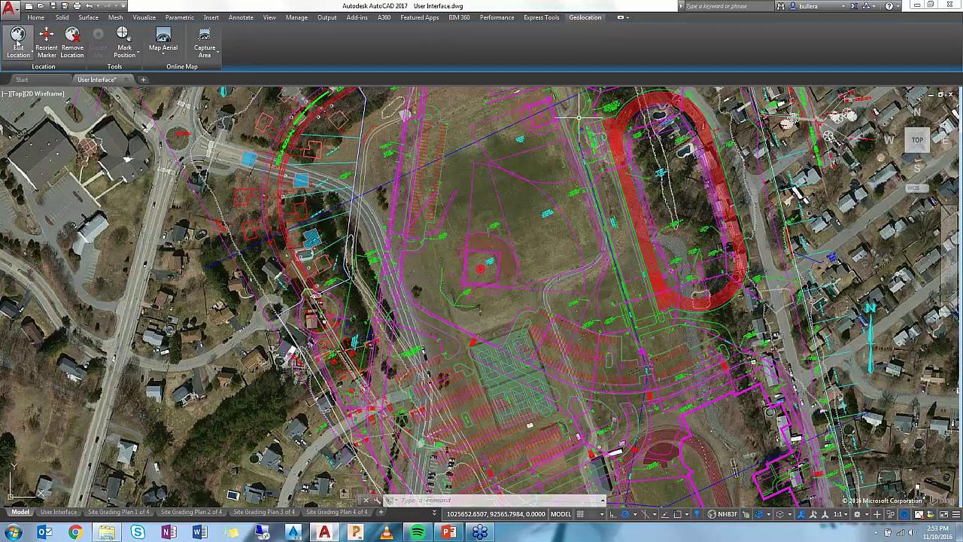
Edit the location from the map, moving the marker to the southern baseball infield's pitcher's mound, at about latitude 42.7528, longitude -71.5135
left_click(19, 49)
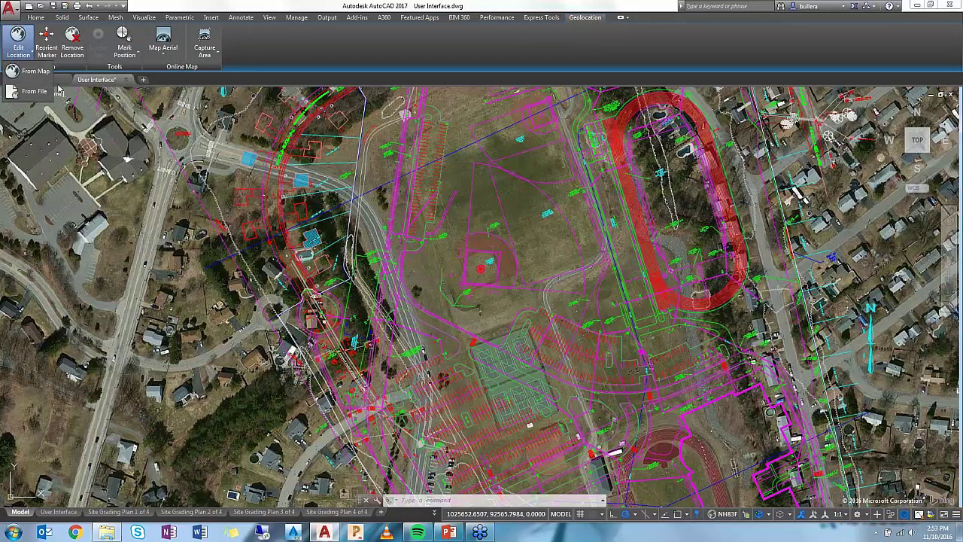
left_click(14, 73)
scroll(536, 295, "down", 2)
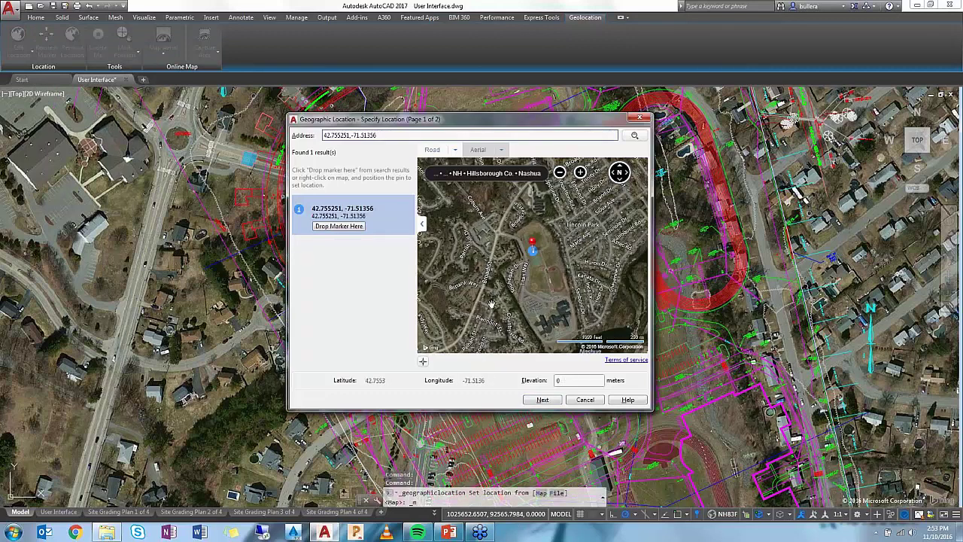
scroll(536, 295, "up", 2)
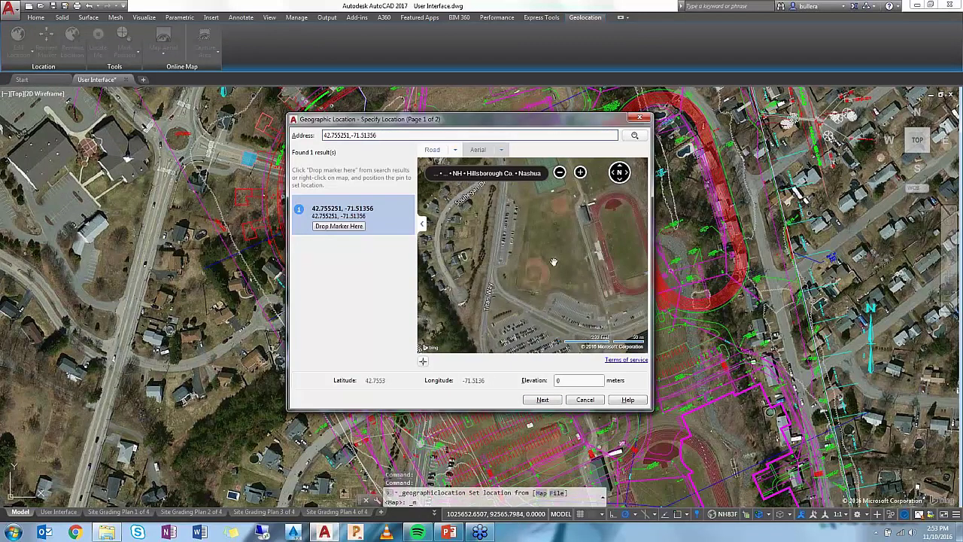
scroll(545, 294, "down", 1)
left_click_drag(527, 226, 515, 255)
left_click_drag(514, 294, 525, 225)
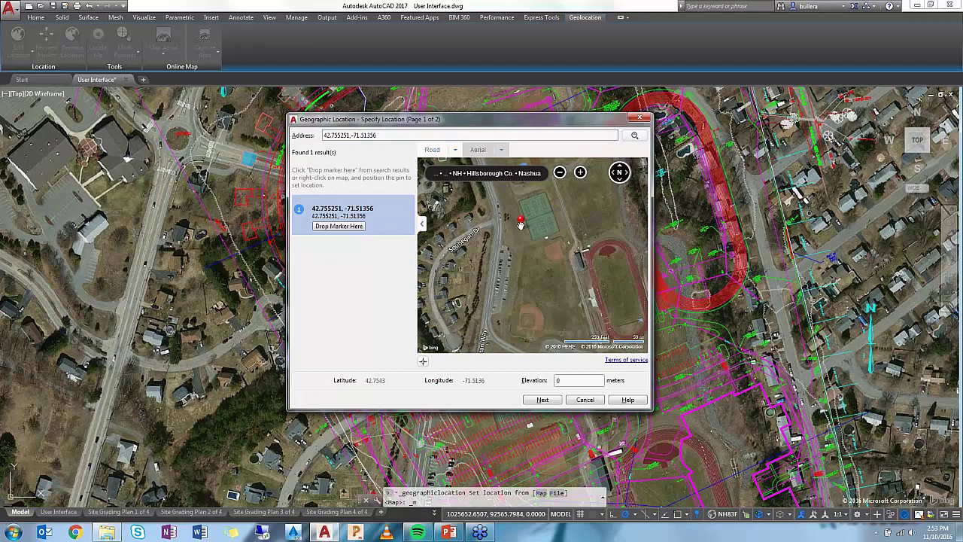
scroll(530, 328, "up", 2)
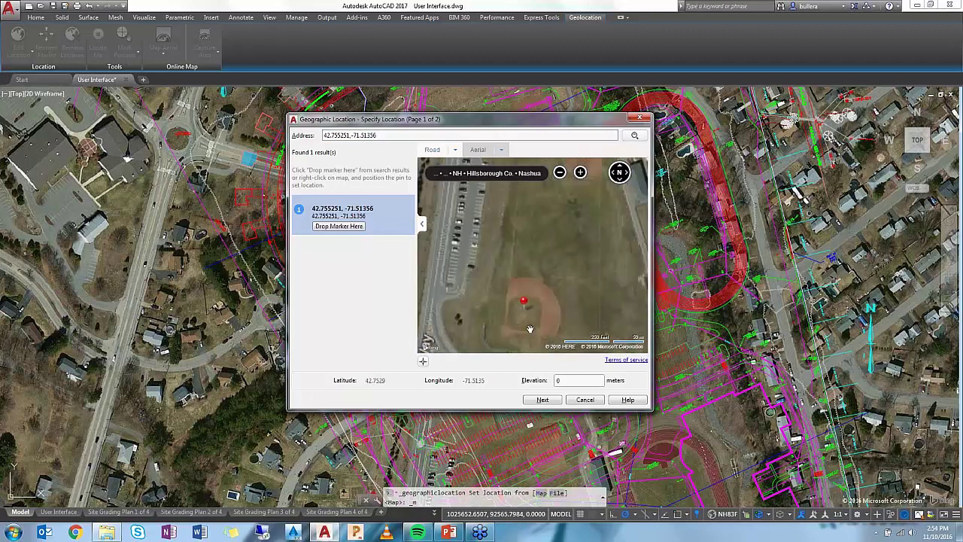
scroll(530, 328, "up", 1)
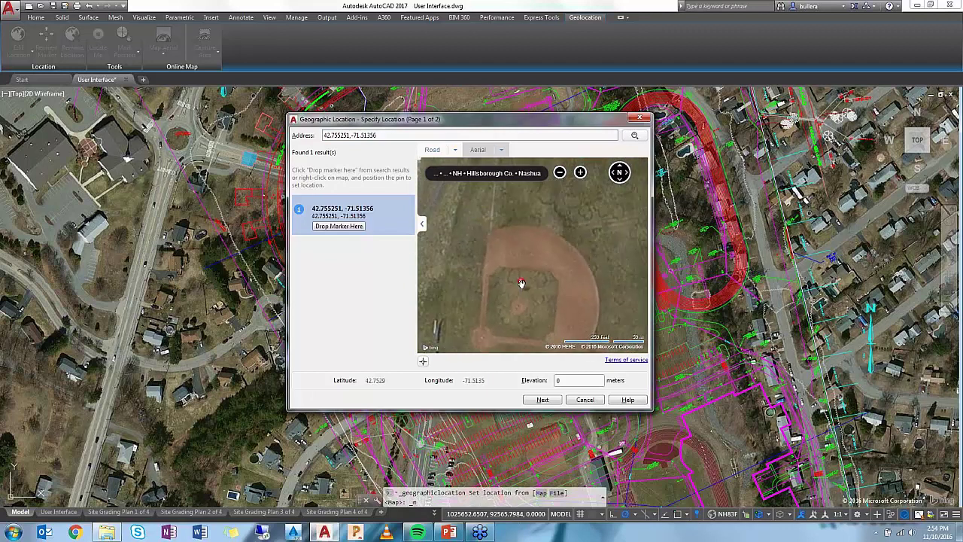
scroll(524, 319, "up", 1)
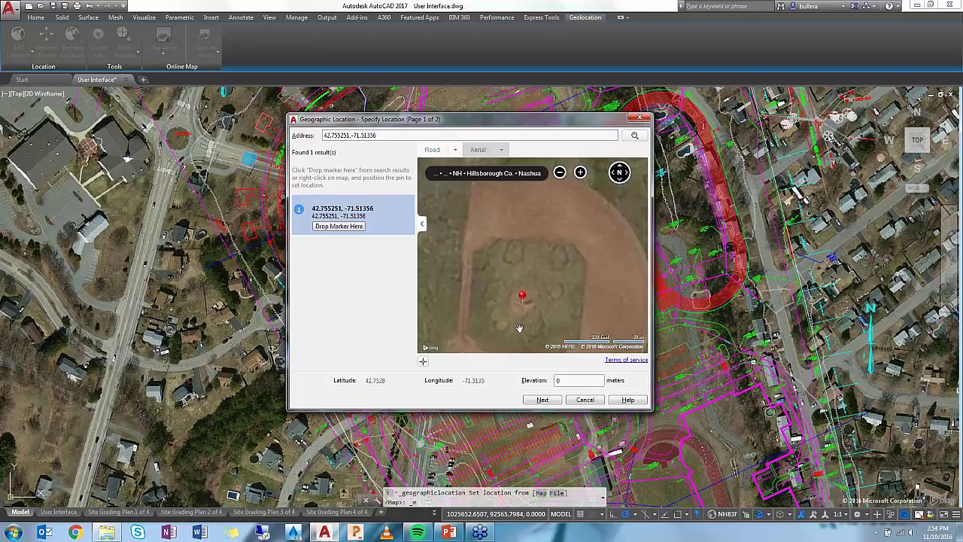
Keep the NH83F coordinate system and accept the existing drawing location point and the default north angle of 90
left_click(542, 400)
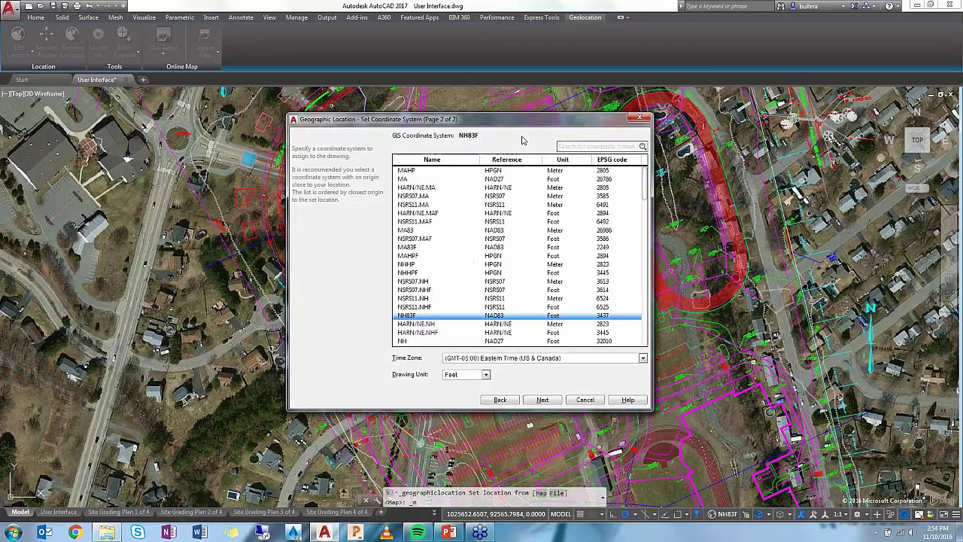
left_click(543, 400)
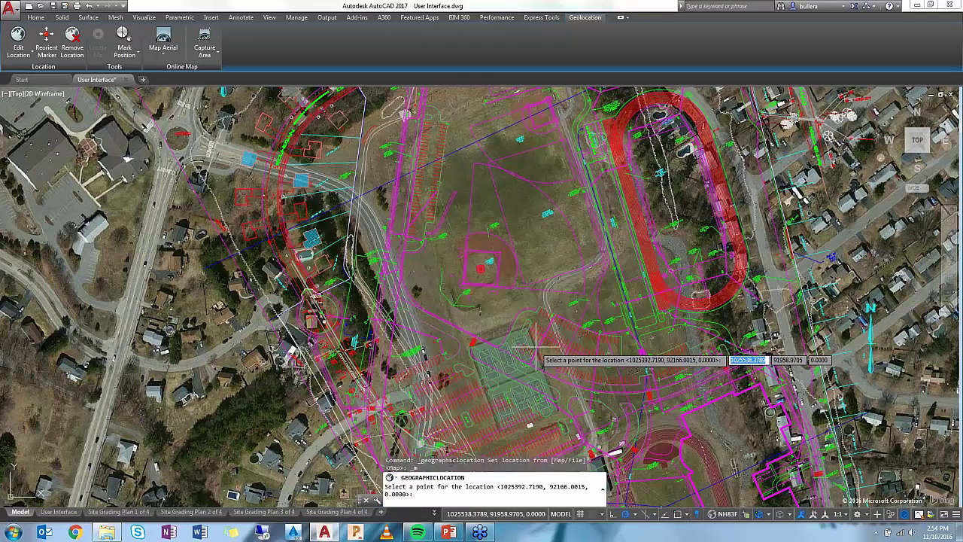
left_click(537, 257)
key("Return")
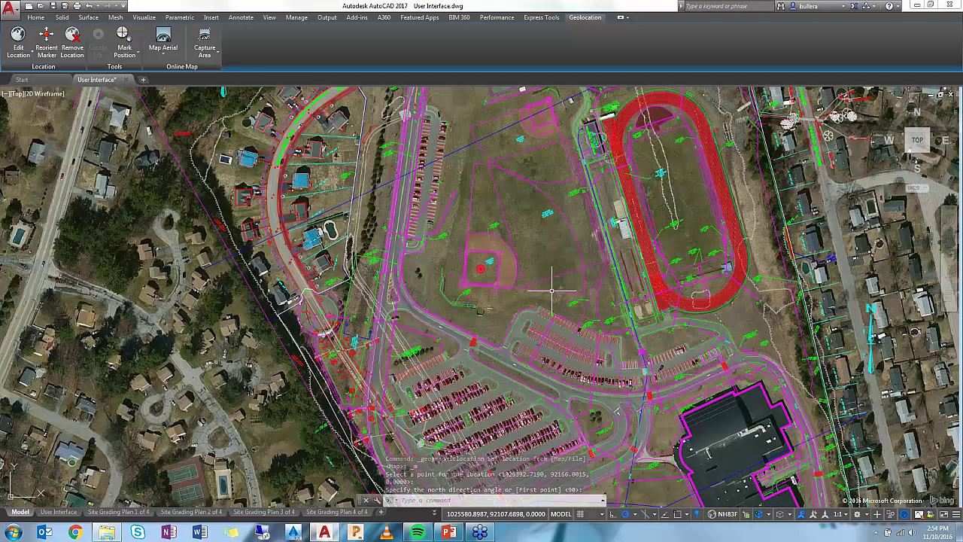
Try to reorient the geographic marker to a point in the baseball infield with north tilted slightly to the west, and undo it
scroll(551, 290, "down", 2)
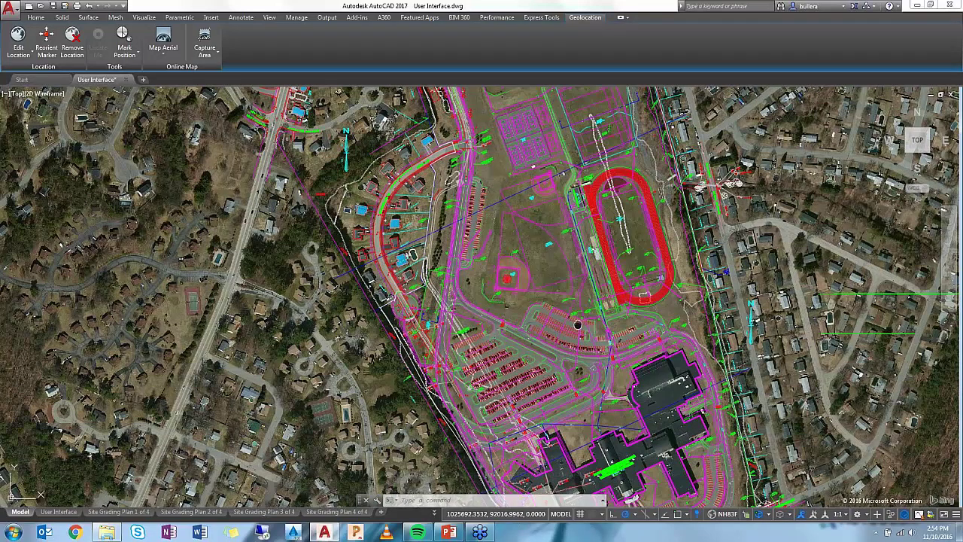
middle_click_drag(577, 325, 578, 398)
scroll(649, 314, "up", 4)
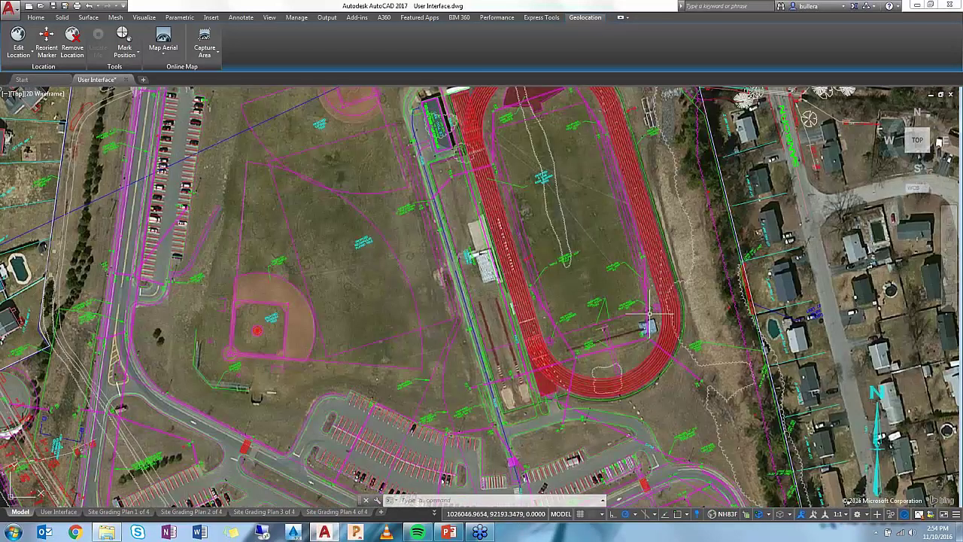
scroll(423, 122, "down", 4)
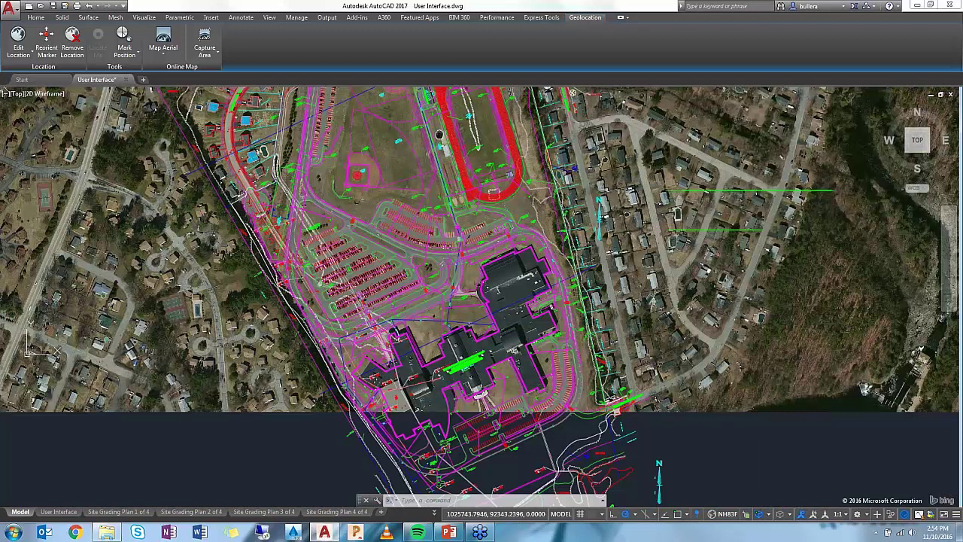
middle_click_drag(440, 134, 448, 284)
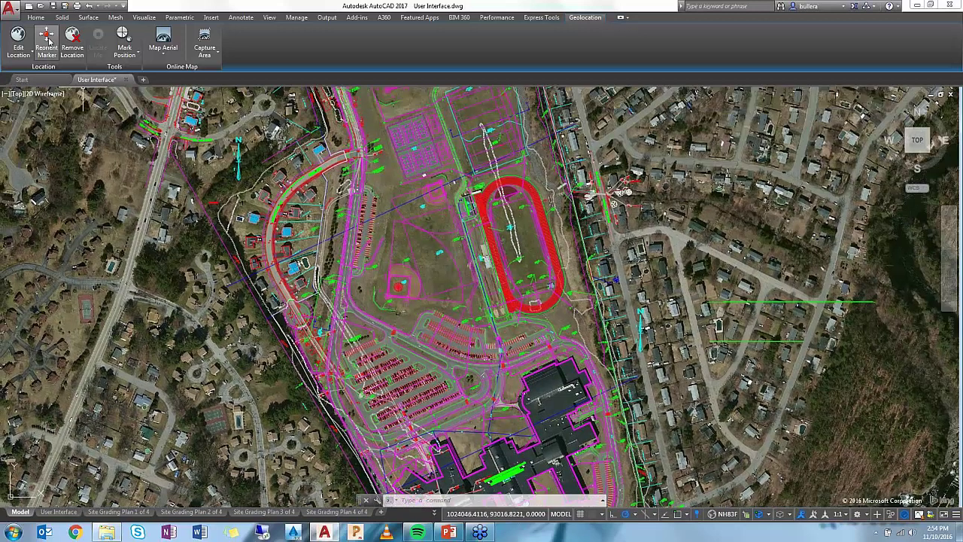
mouse_move(458, 325)
left_click(47, 41)
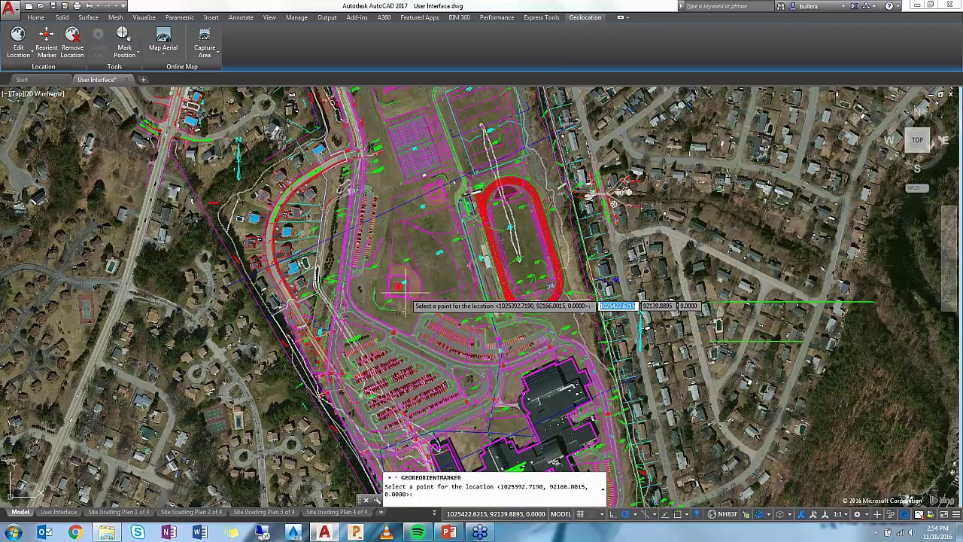
scroll(404, 292, "up", 2)
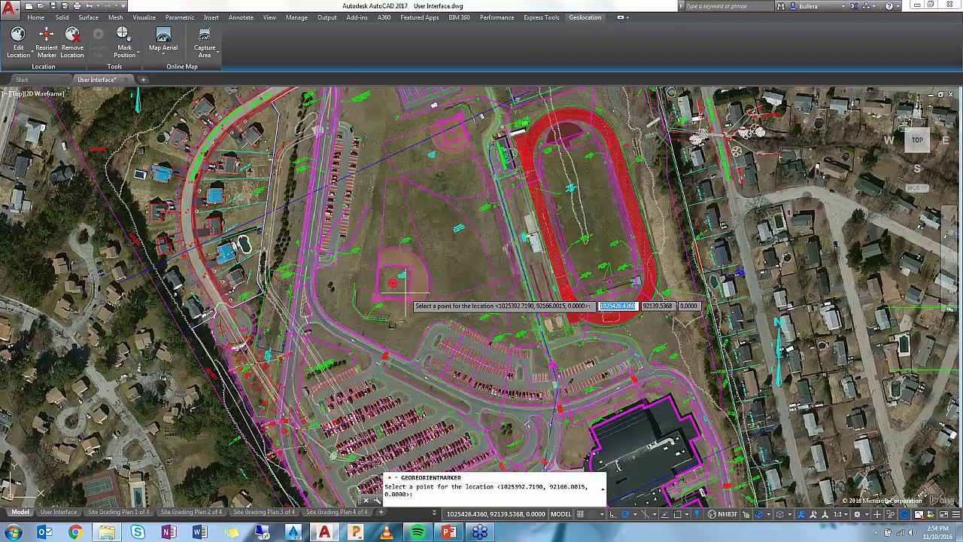
left_click(404, 293)
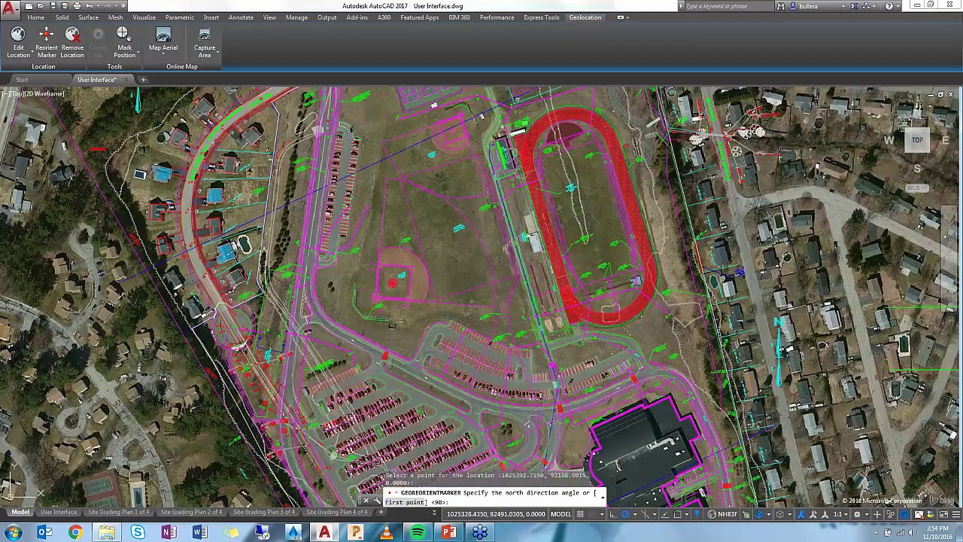
key("Return")
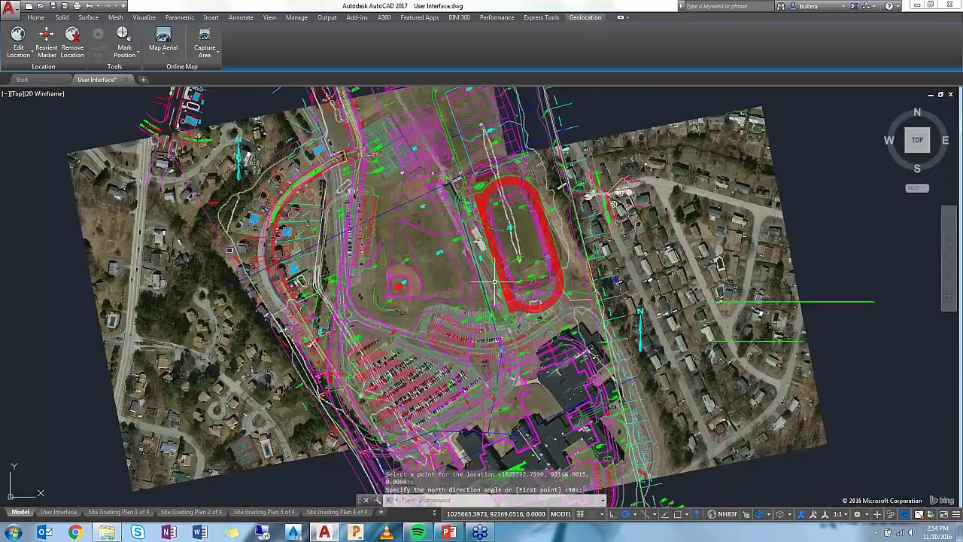
key("ctrl+z")
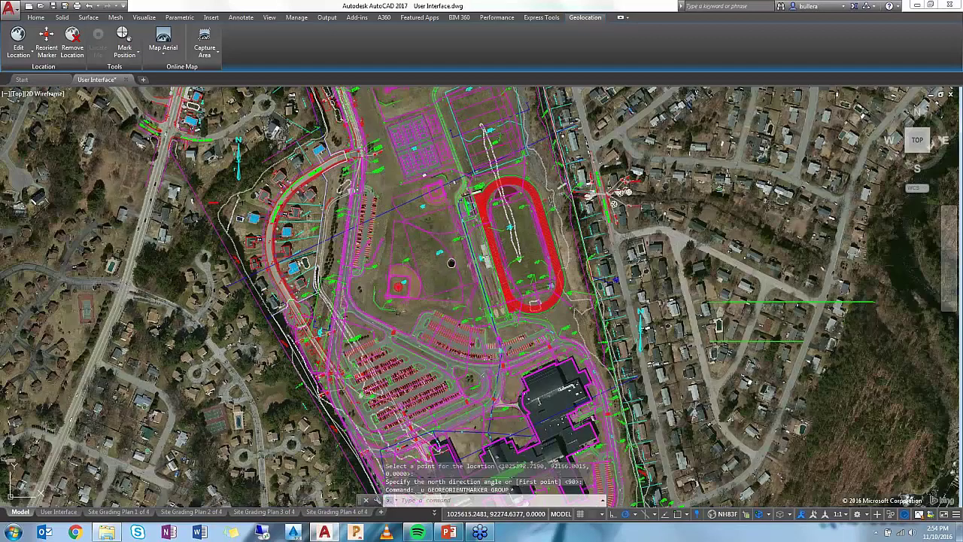
Mark a position with a point in the open grass northeast of the baseball infield, labelled "test"
middle_click_drag(451, 263, 480, 305)
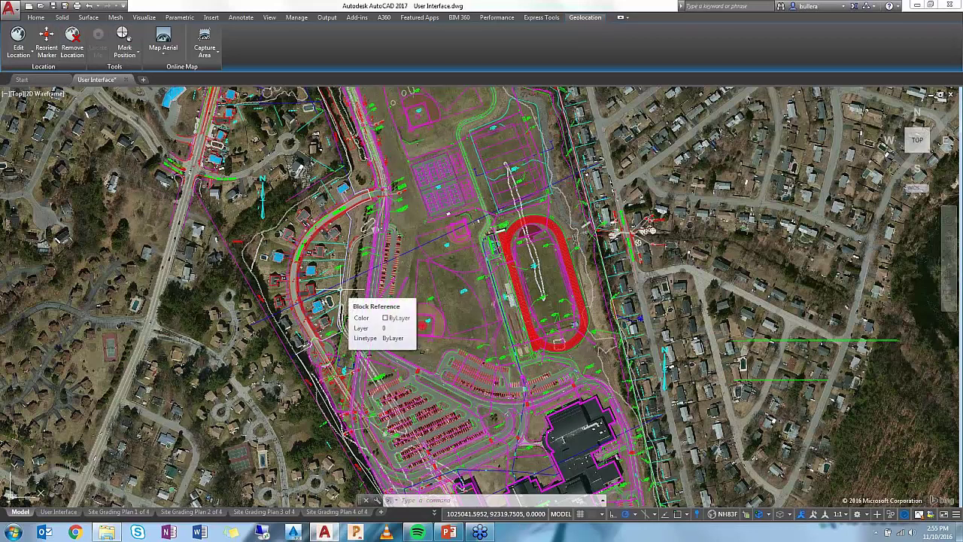
left_click(125, 50)
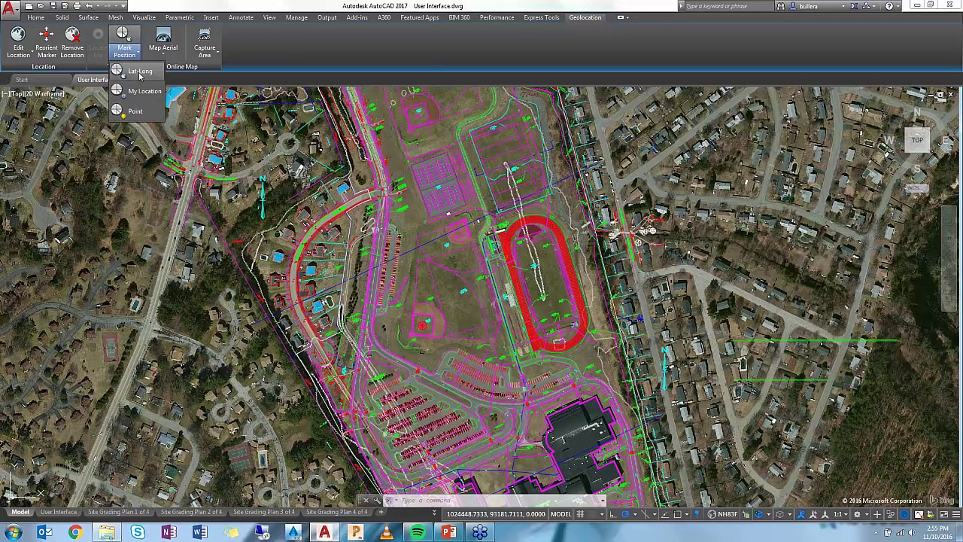
left_click(133, 111)
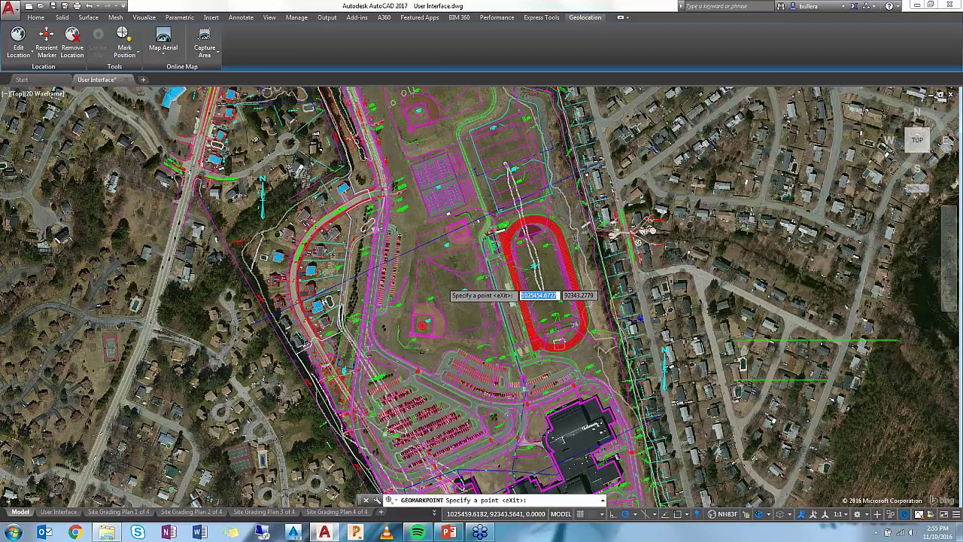
scroll(441, 284, "up", 4)
scroll(444, 283, "up", 2)
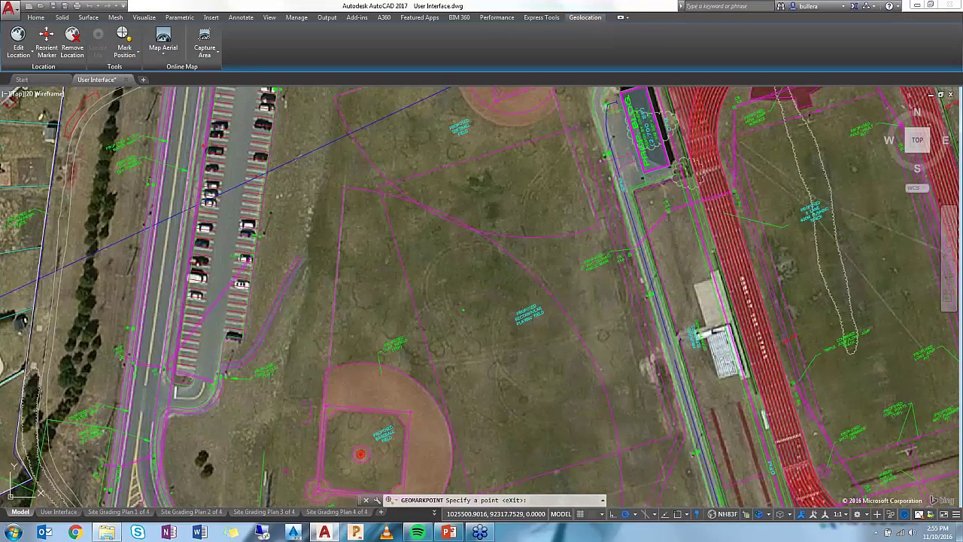
scroll(467, 325, "up", 2)
scroll(468, 325, "up", 2)
Examine the position marker's properties, including its X and Y position, latitude and longitude
right_click(451, 278)
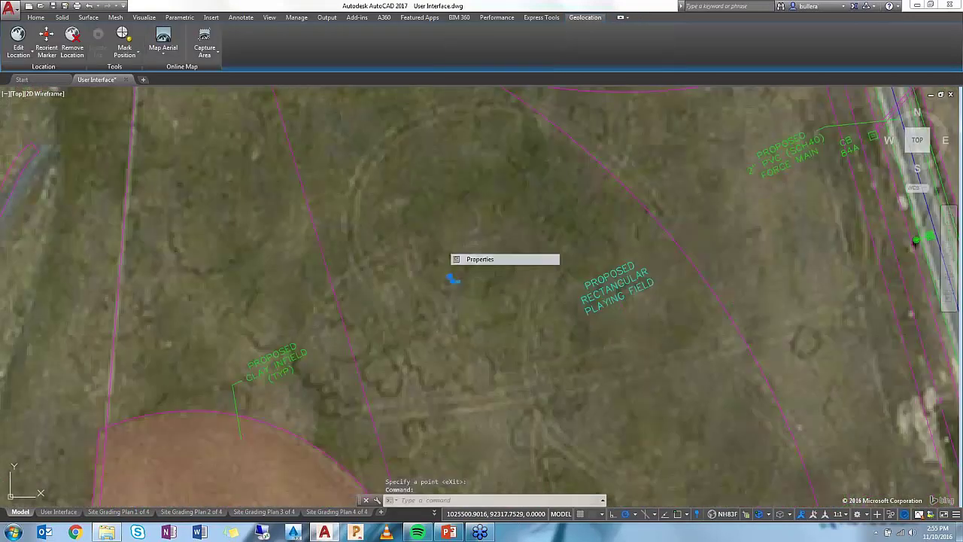
left_click(481, 258)
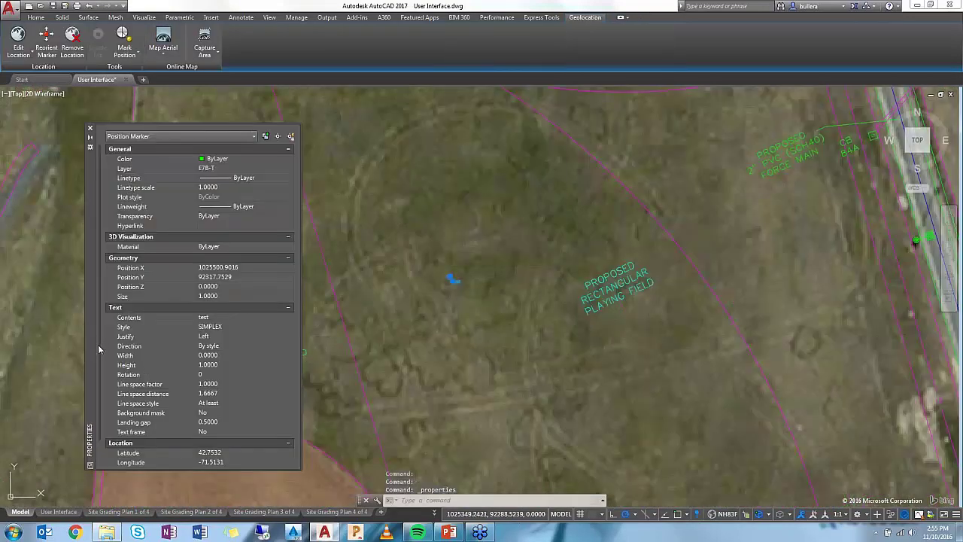
scroll(150, 289, "down", 3)
left_click(228, 239)
left_click(233, 248)
left_click(225, 239)
left_click(227, 434)
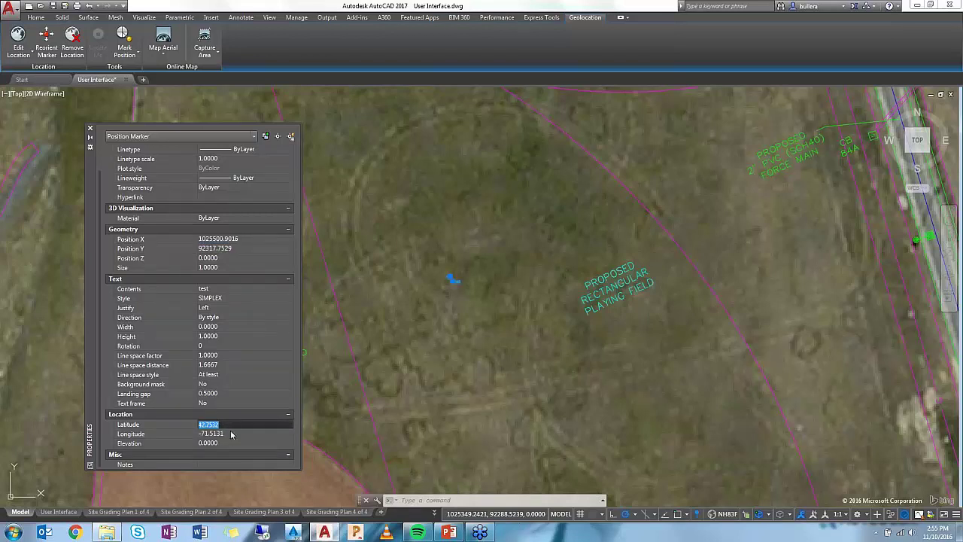
key("BackSpace")
key("Escape")
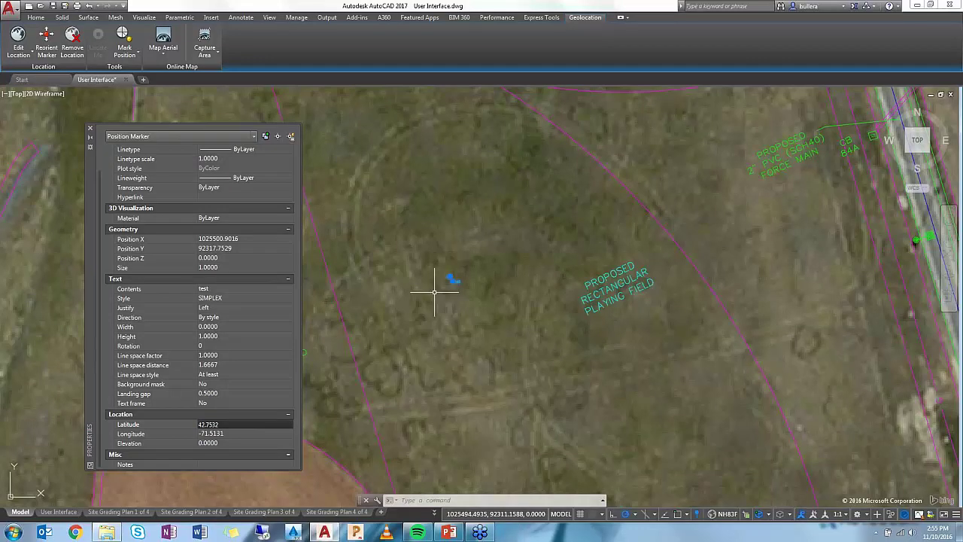
left_click(90, 128)
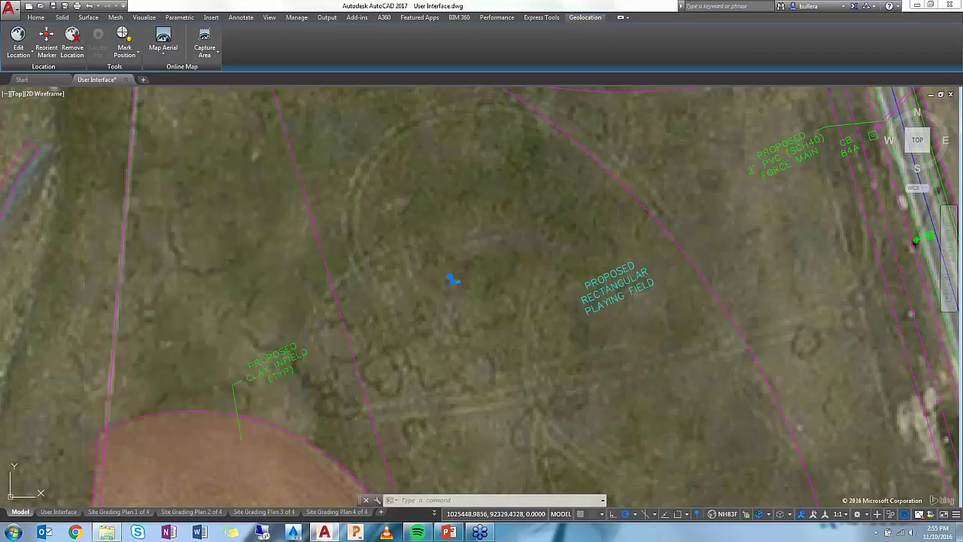
Switch the online map to Road and view the street map around the whole site
scroll(320, 227, "down", 3)
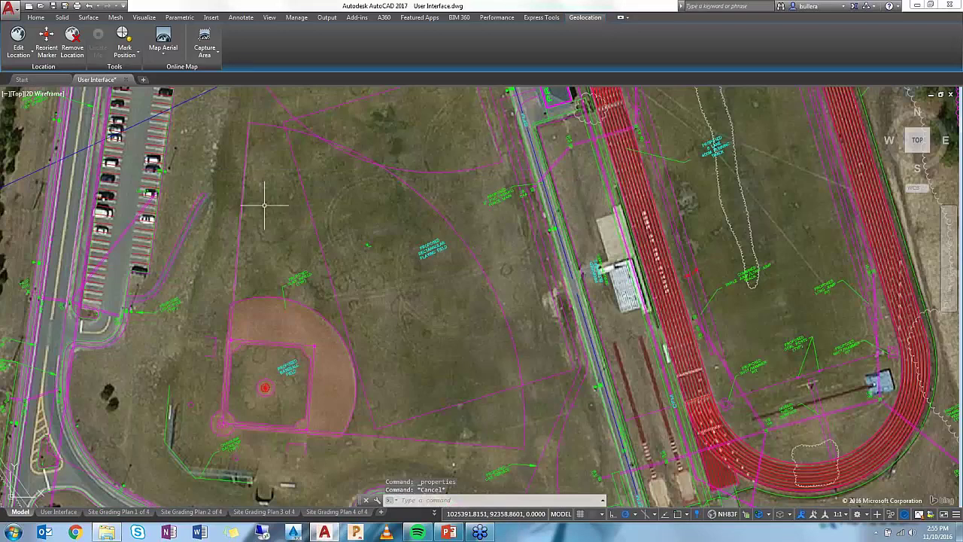
scroll(265, 204, "down", 2)
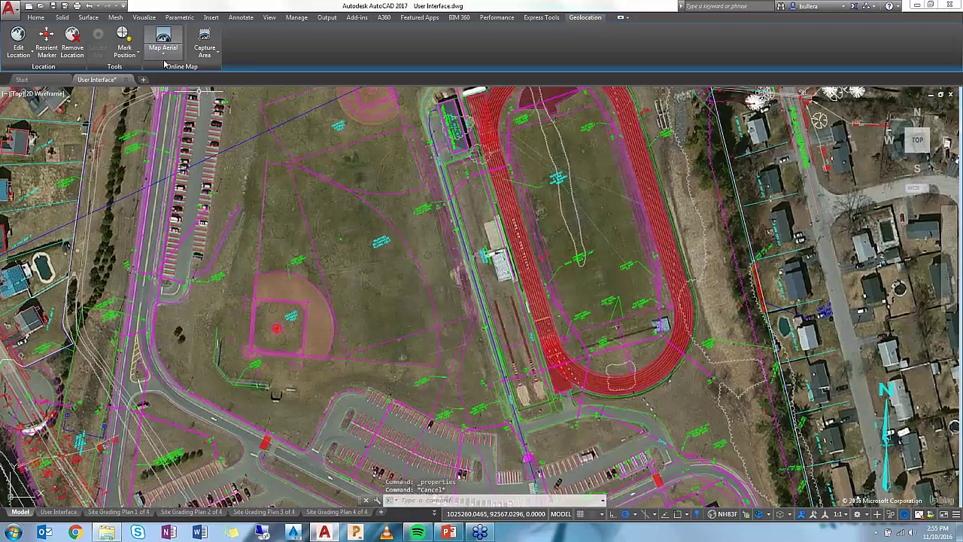
left_click(172, 58)
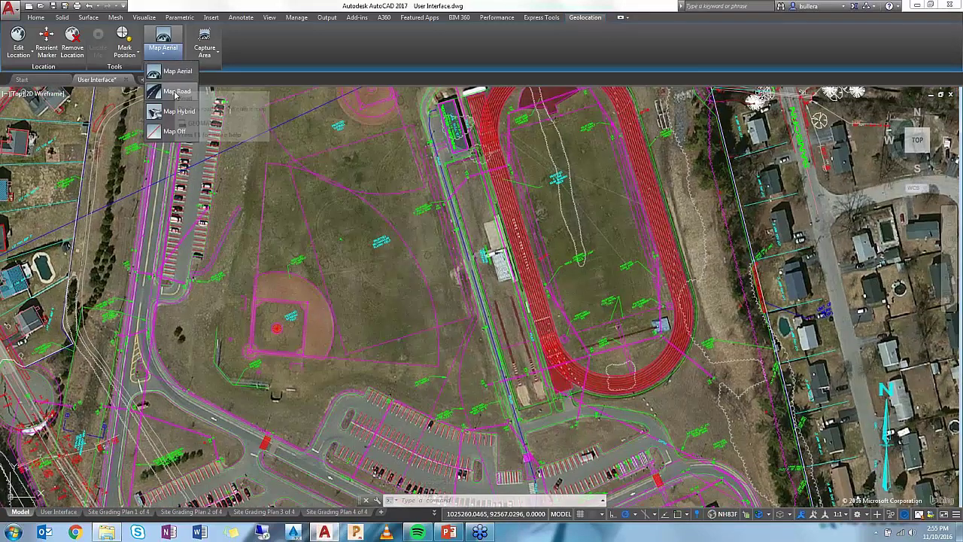
left_click(175, 93)
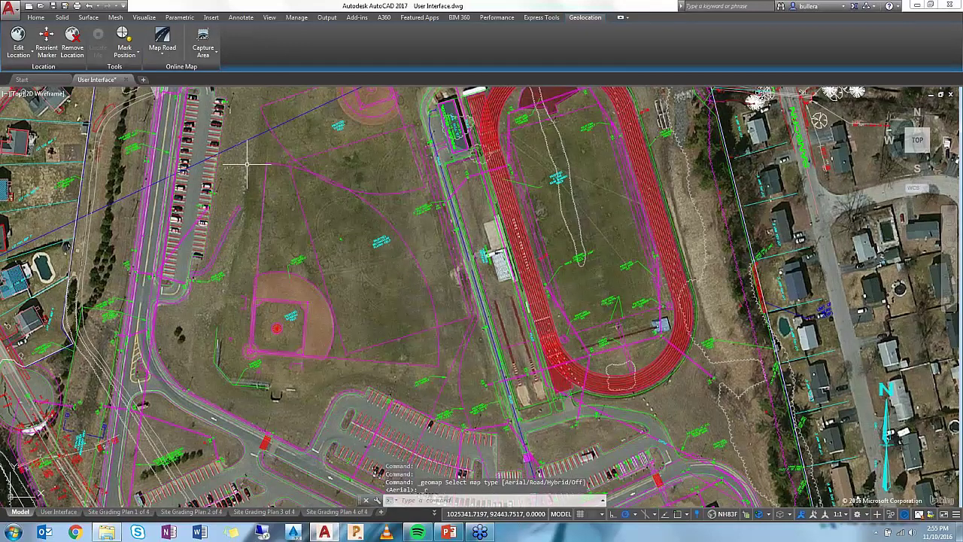
scroll(315, 261, "down", 2)
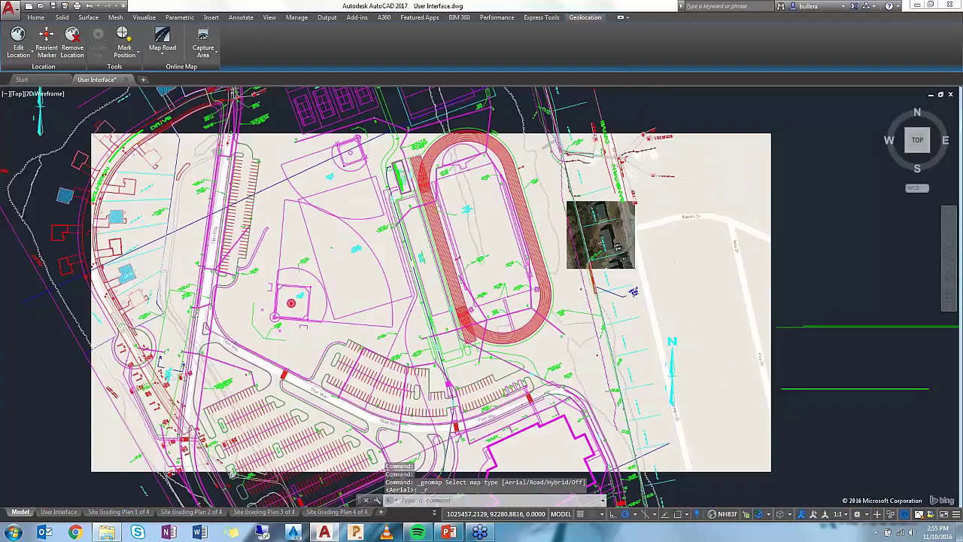
scroll(319, 268, "down", 2)
middle_click_drag(582, 208, 566, 236)
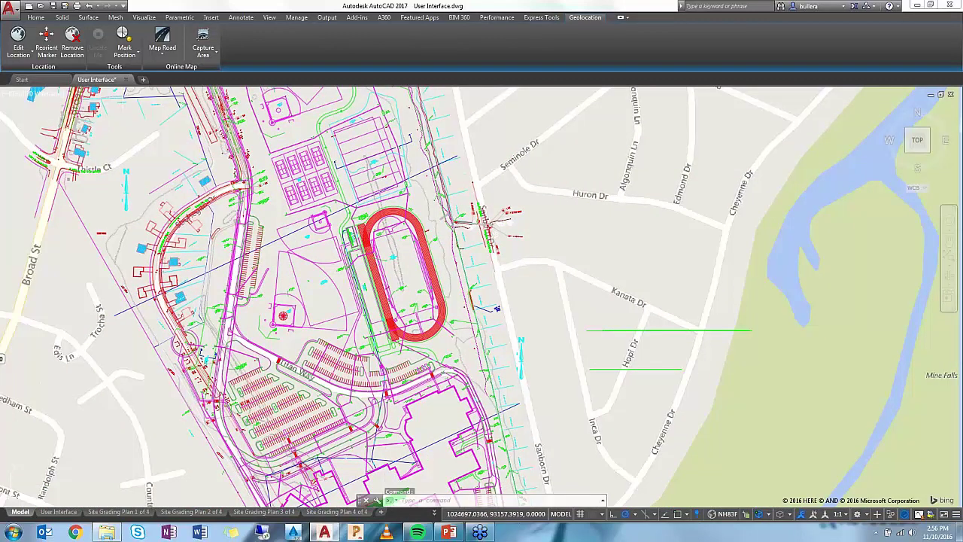
Switch the online map to Hybrid, and turn the map off
left_click(162, 53)
left_click(178, 112)
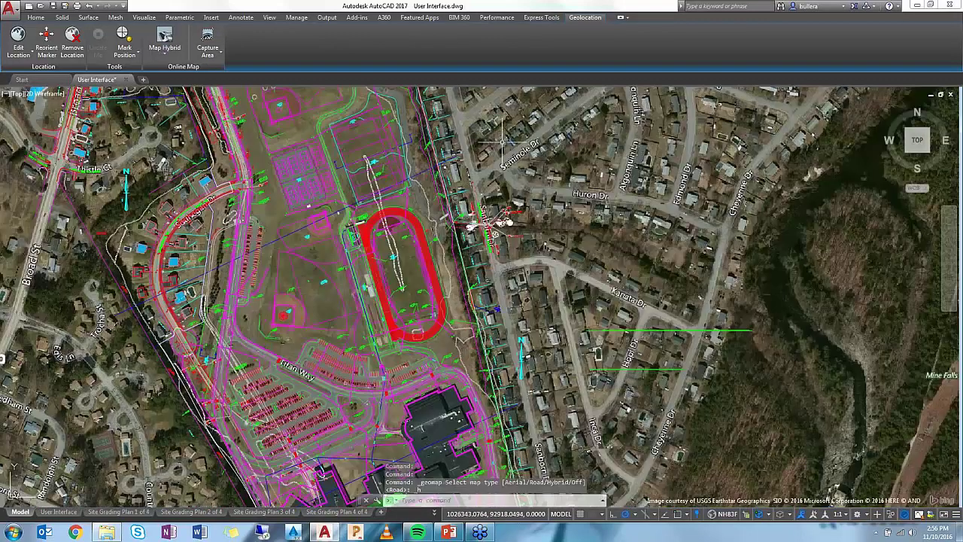
left_click(164, 52)
left_click(173, 132)
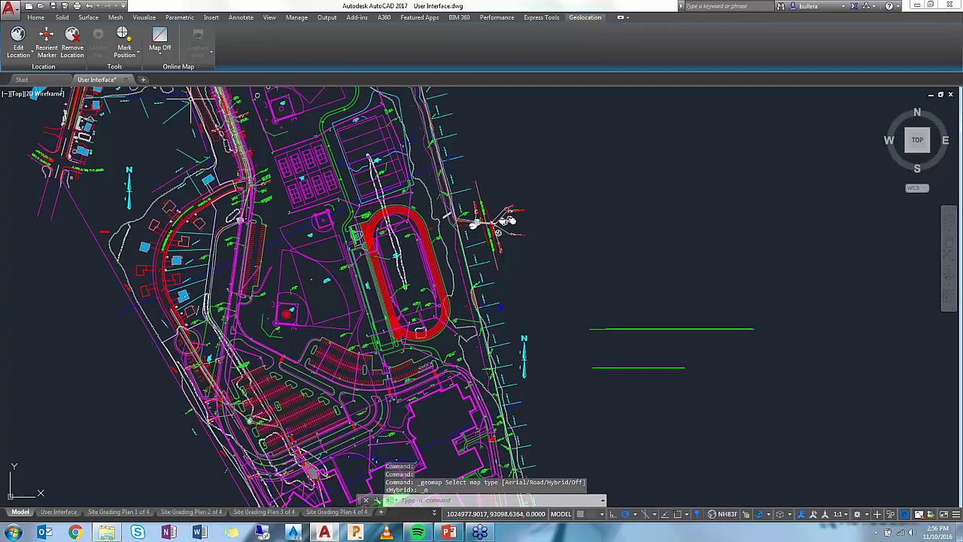
left_click(163, 54)
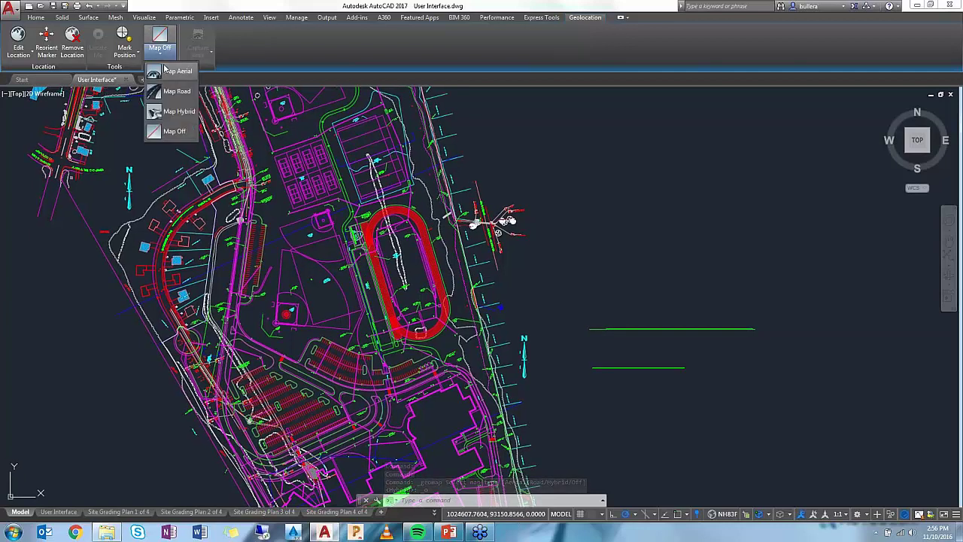
left_click(173, 132)
Inspect the linework around the baseball field without imagery, and set the online map to Aerial
scroll(321, 314, "up", 6)
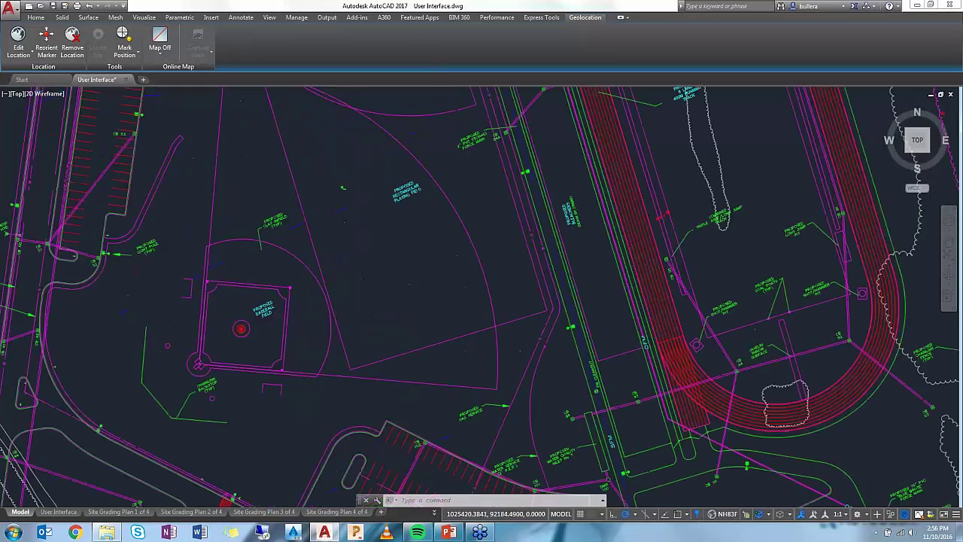
scroll(265, 306, "up", 2)
scroll(286, 181, "down", 6)
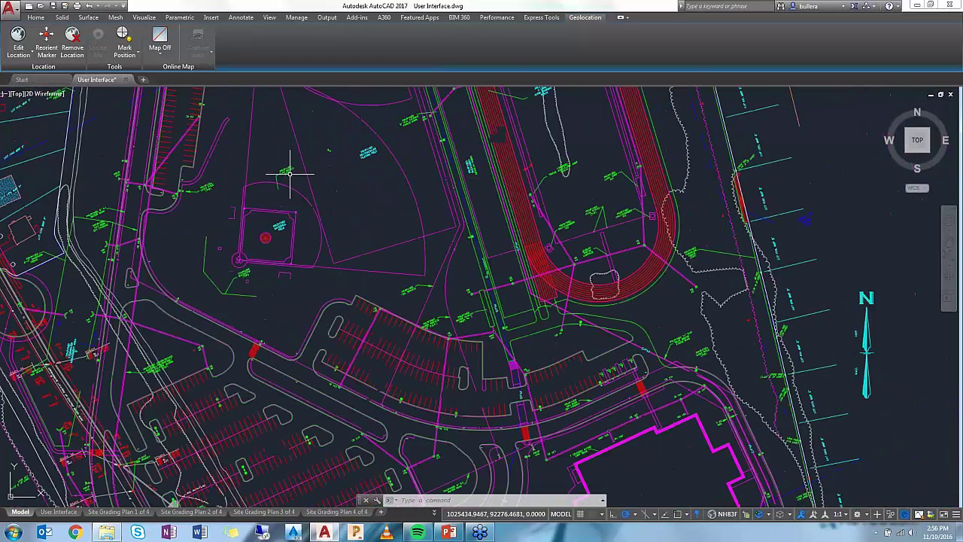
scroll(275, 203, "up", 1)
middle_click_drag(275, 203, 285, 220)
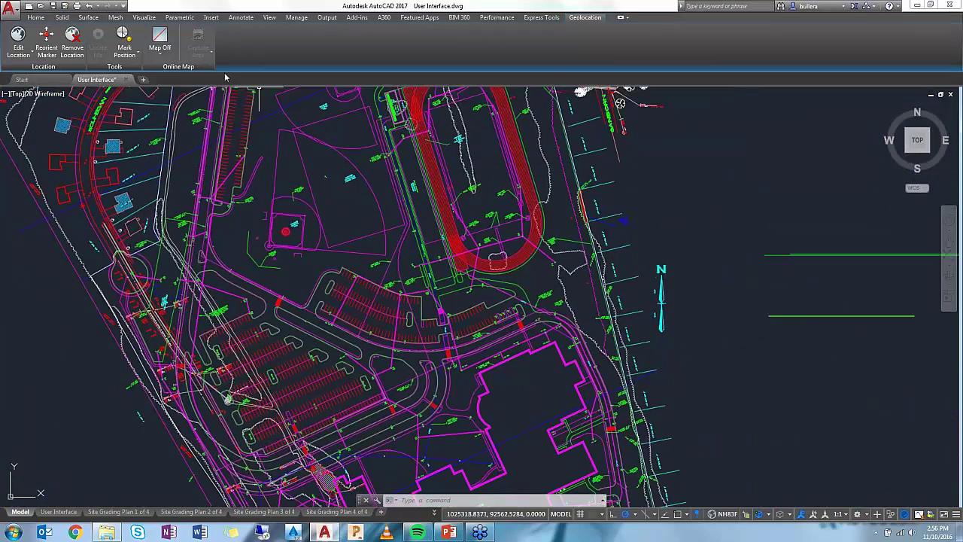
left_click(160, 53)
left_click(172, 74)
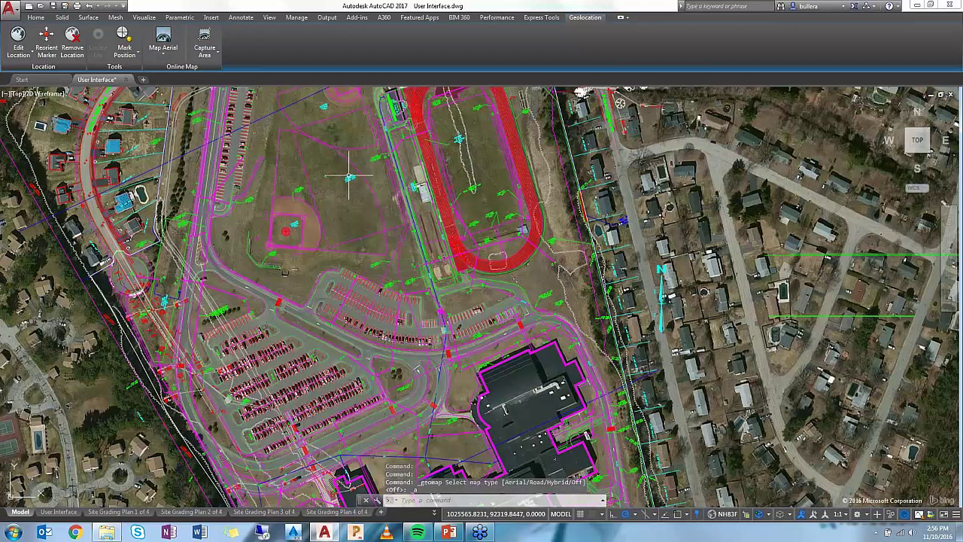
middle_click_drag(349, 176, 374, 239)
Create a new layout with the default name and switch to it from model space
left_click(434, 513)
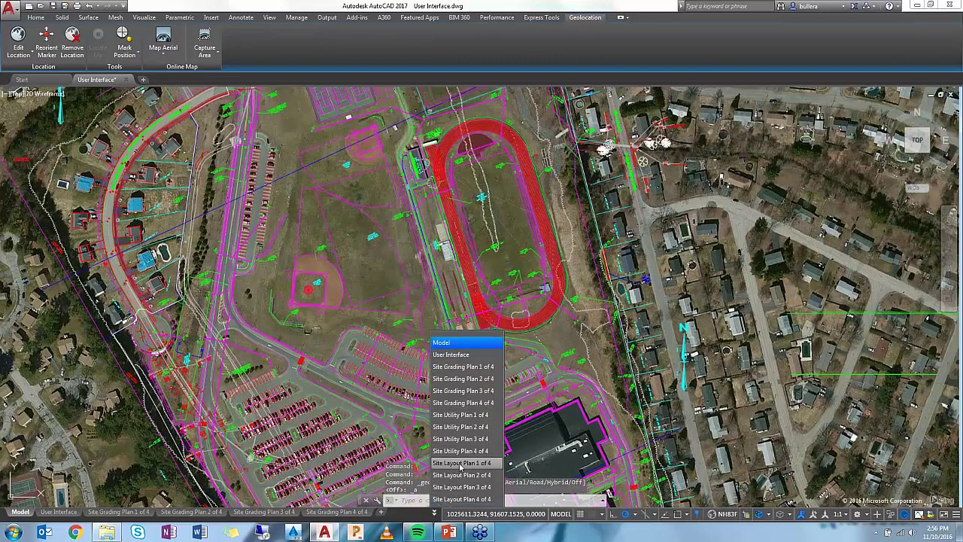
left_click(381, 512)
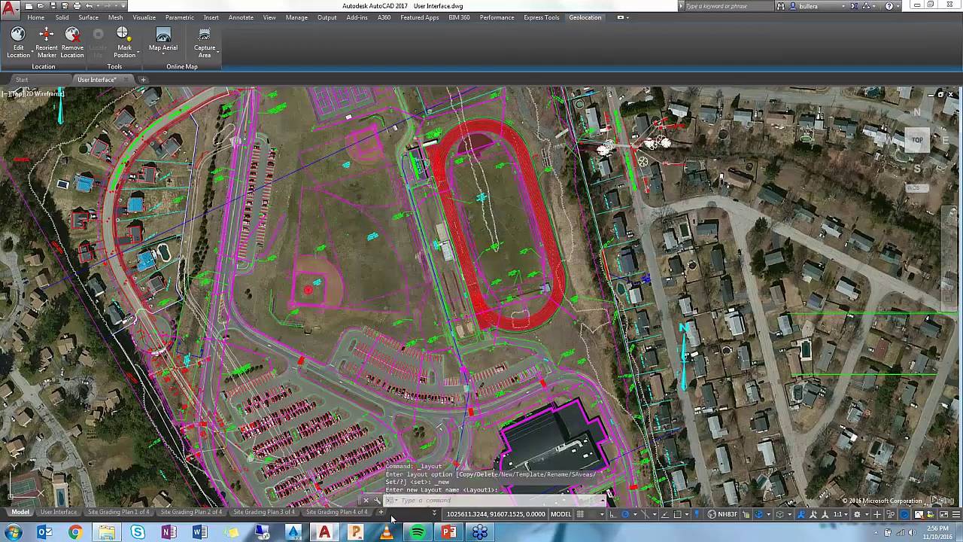
left_click(434, 513)
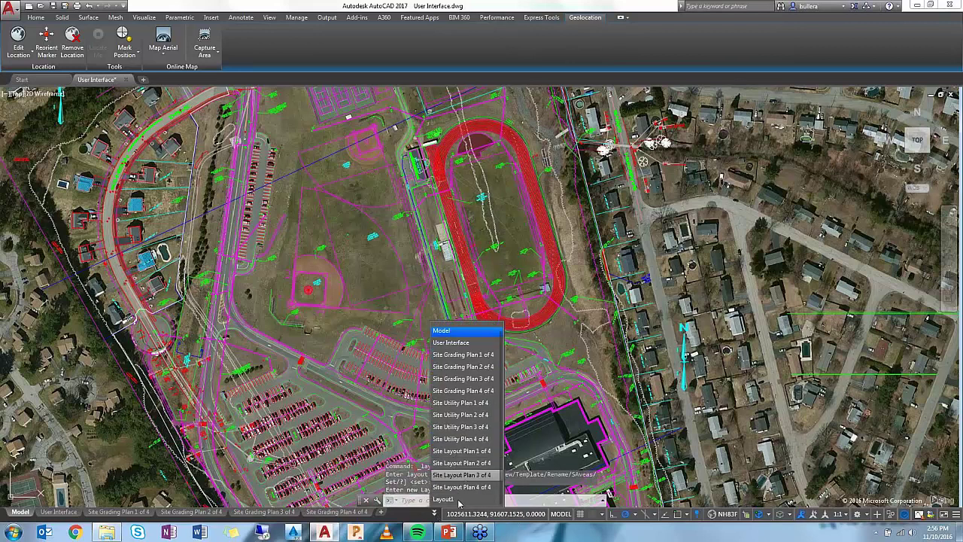
key("Return")
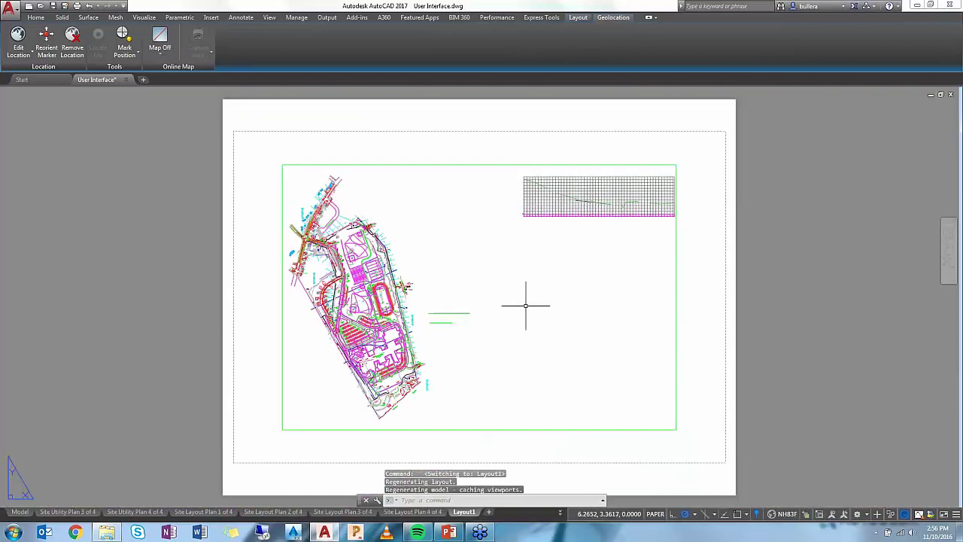
Activate the new layout's viewport, shift the site plan toward its centre, and return to paper space
double_click(507, 294)
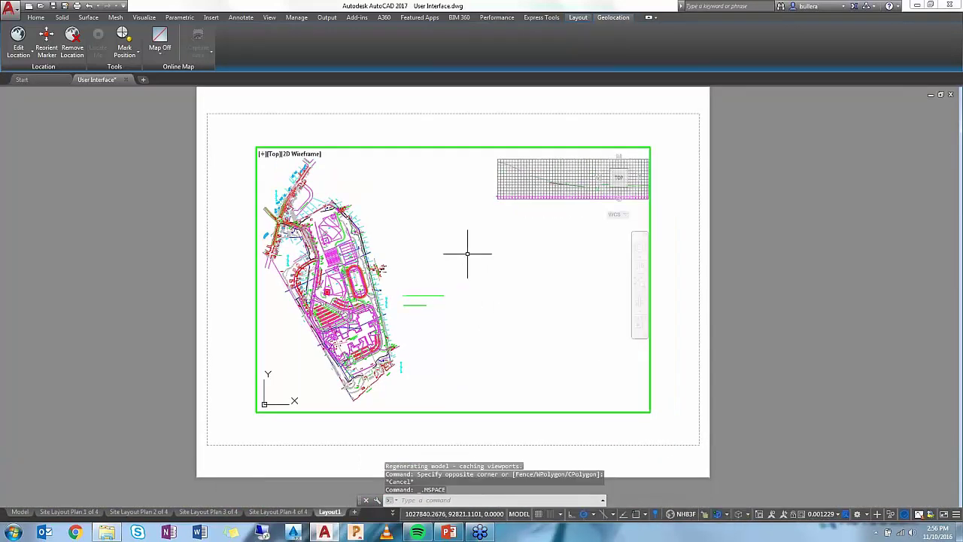
middle_click_drag(469, 254, 489, 251)
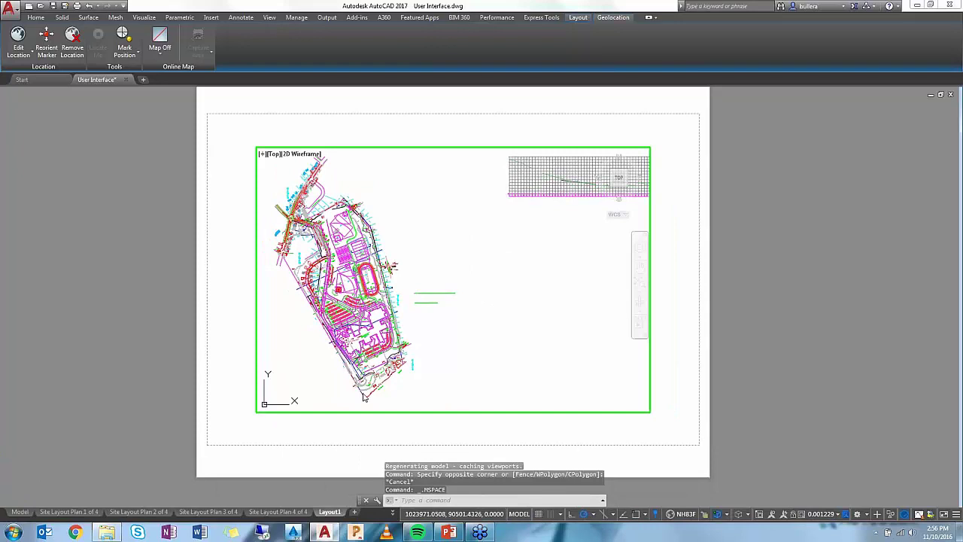
middle_click_drag(441, 323, 465, 319)
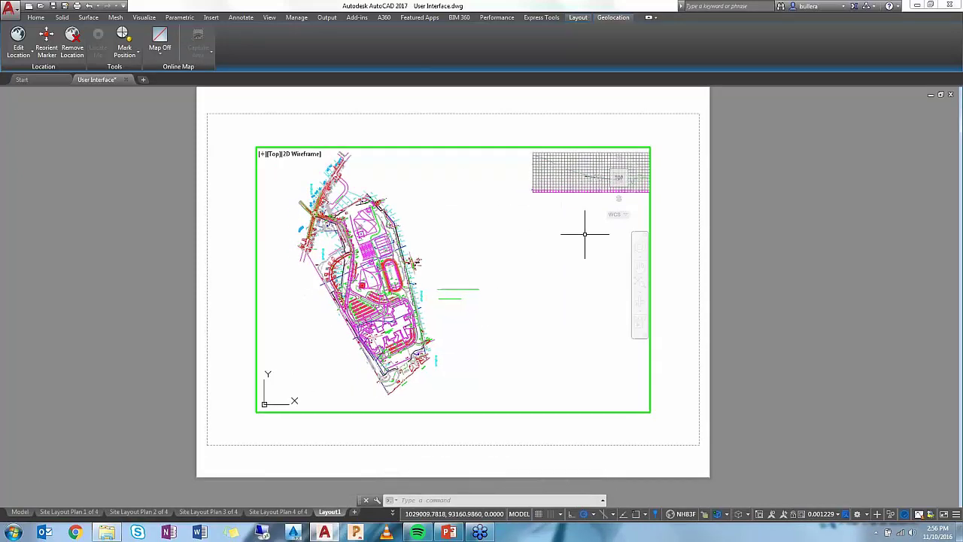
double_click(211, 441)
In model space, capture a rectangular area of the aerial map around the running track, baseball field and parking lots as a map image
left_click(19, 512)
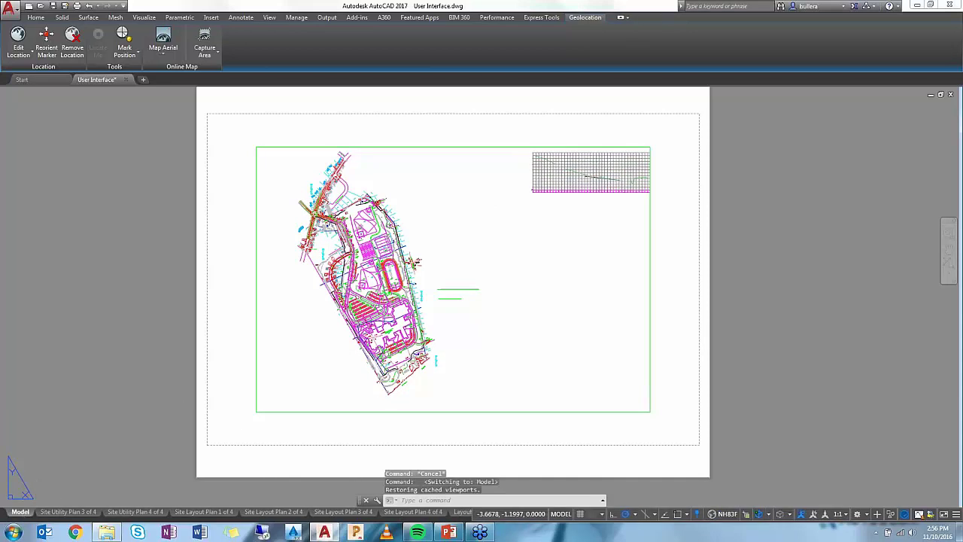
scroll(489, 293, "down", 2)
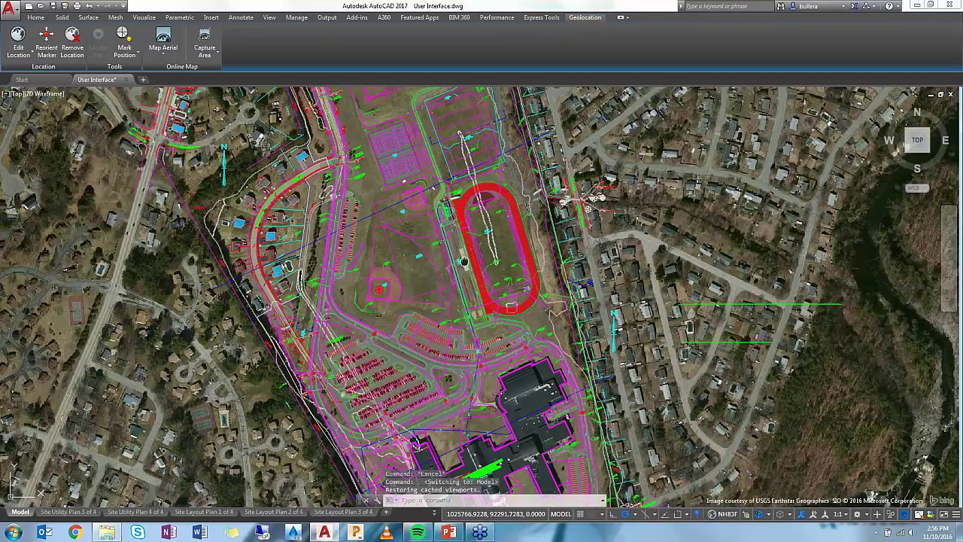
middle_click_drag(464, 262, 489, 287)
left_click(204, 50)
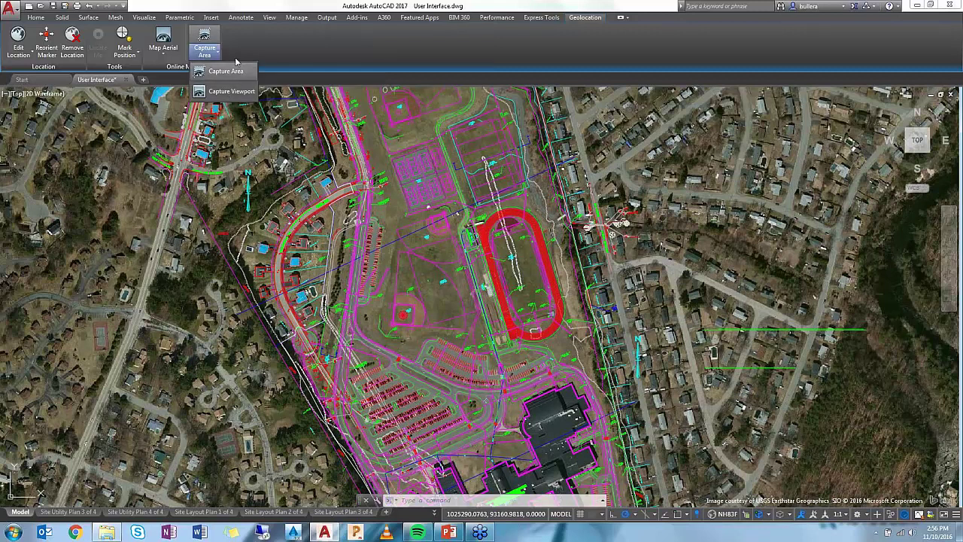
left_click(219, 73)
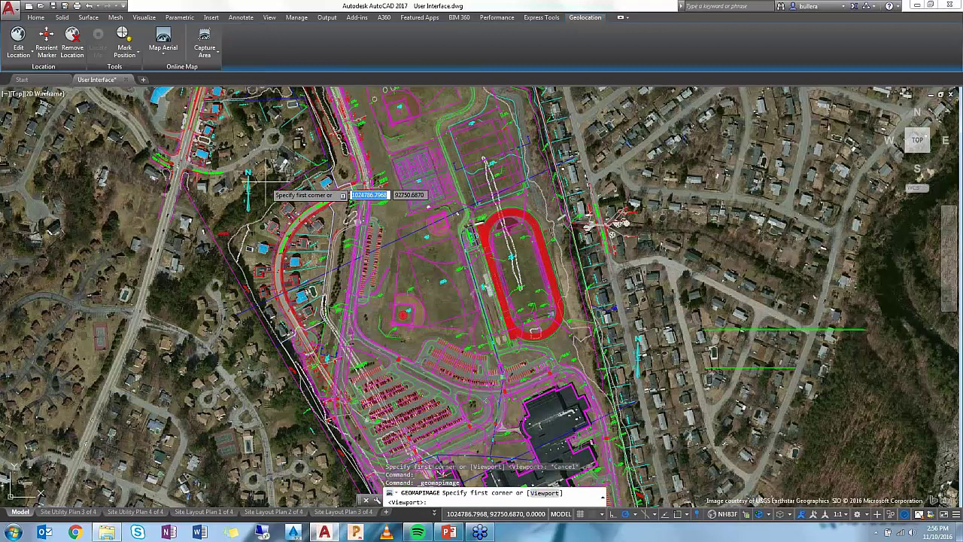
left_click(246, 158)
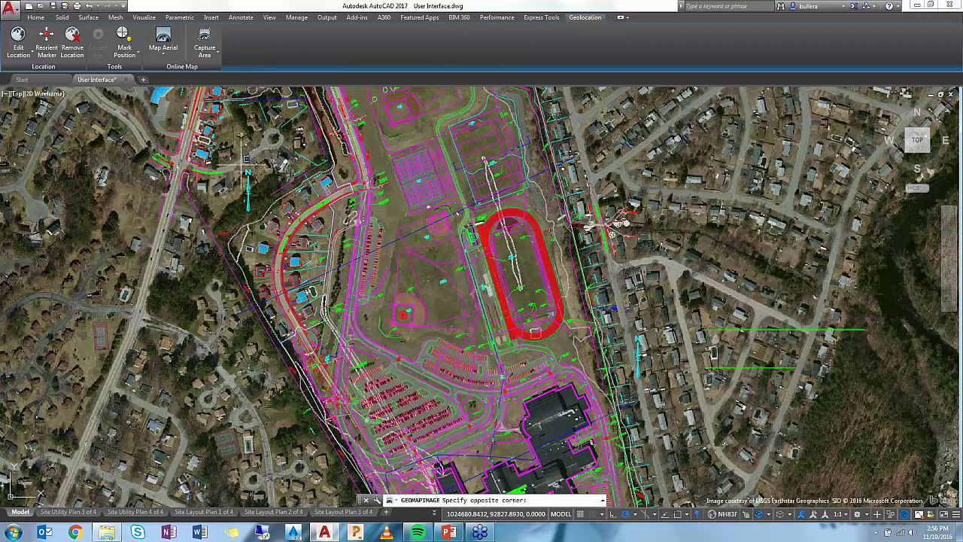
left_click(662, 419)
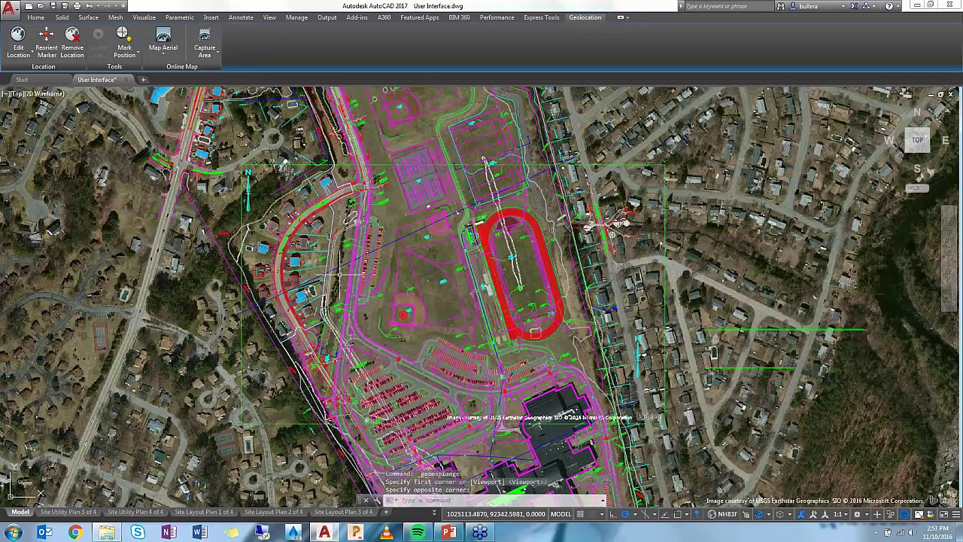
Switch to Layout1 and enlarge the captured map area within its viewport so it fills most of the frame
left_click(435, 514)
left_click(462, 499)
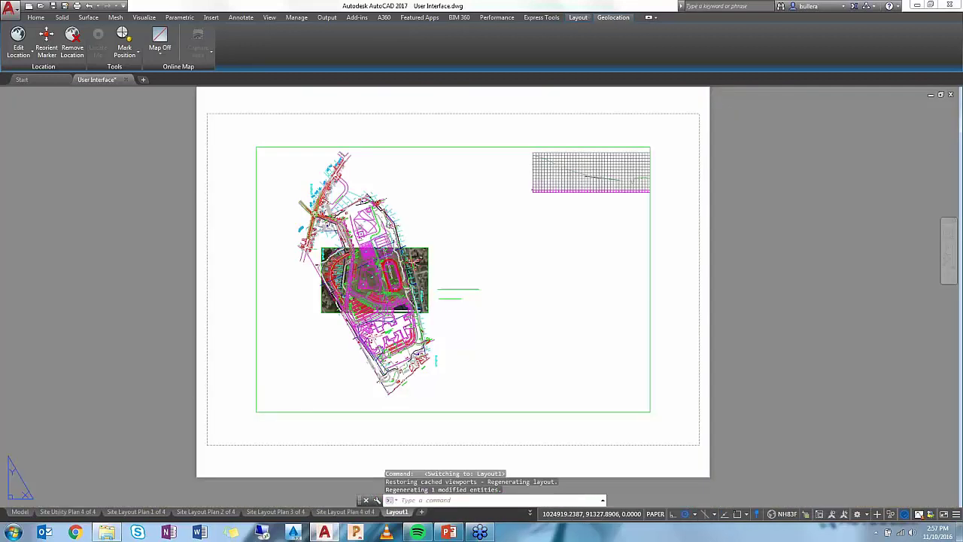
double_click(437, 324)
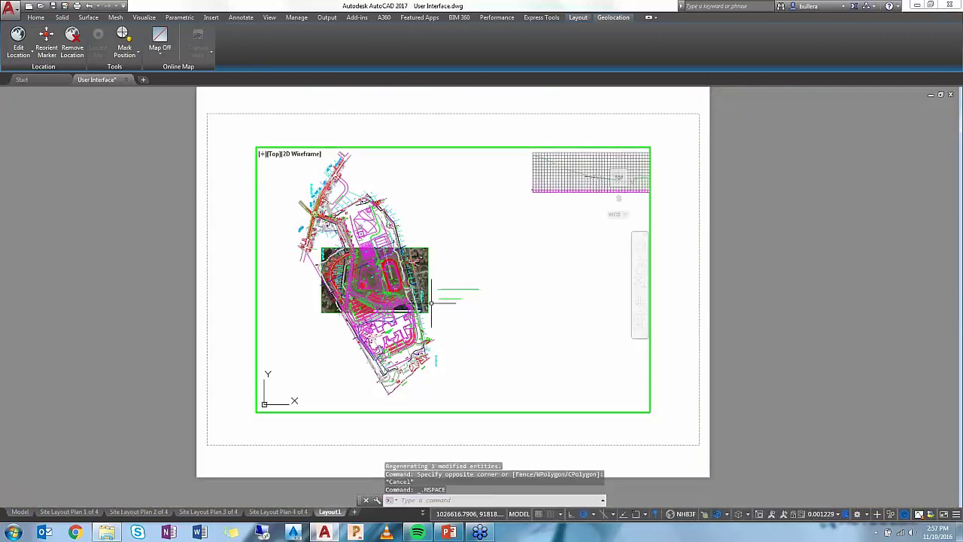
scroll(459, 293, "up", 3)
middle_click_drag(459, 294, 580, 302)
scroll(532, 263, "up", 2)
scroll(531, 261, "down", 2)
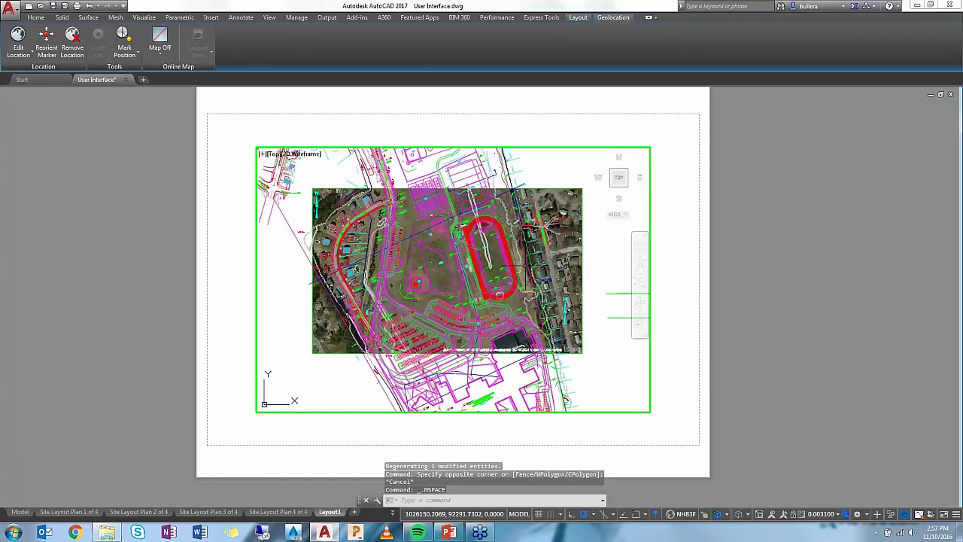
middle_click_drag(531, 261, 536, 269)
scroll(493, 348, "up", 2)
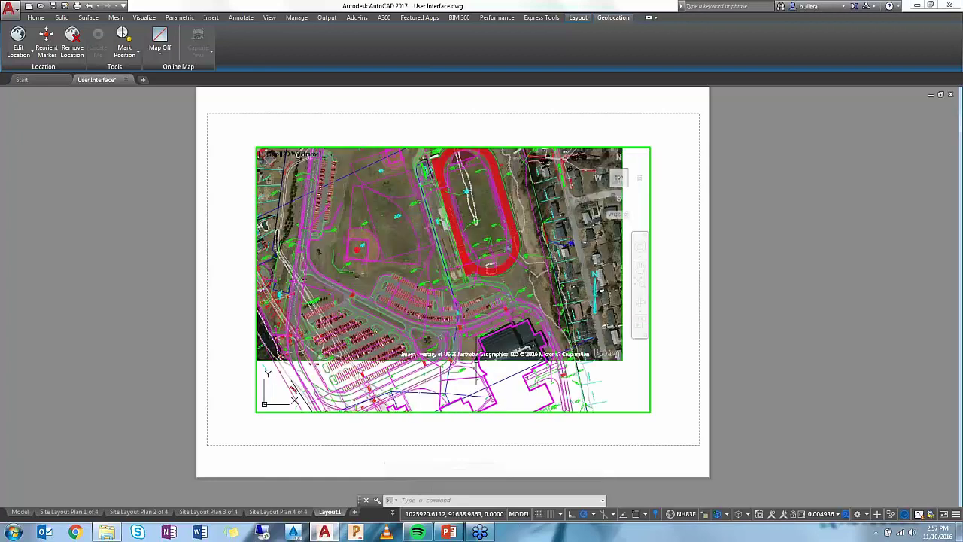
scroll(522, 363, "down", 2)
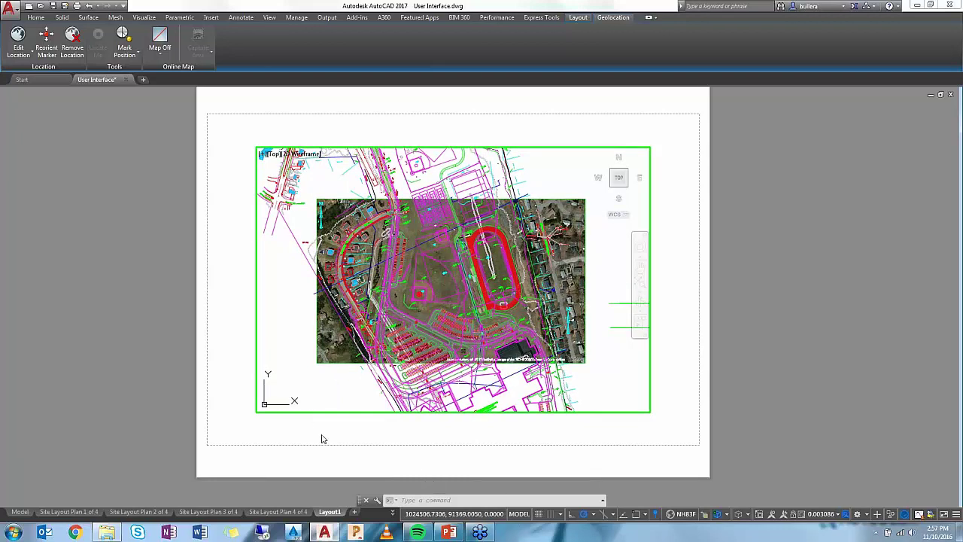
key("Escape")
Return to model space and compare the captured image's sharpness with the live aerial map at its northeast corner
left_click(19, 511)
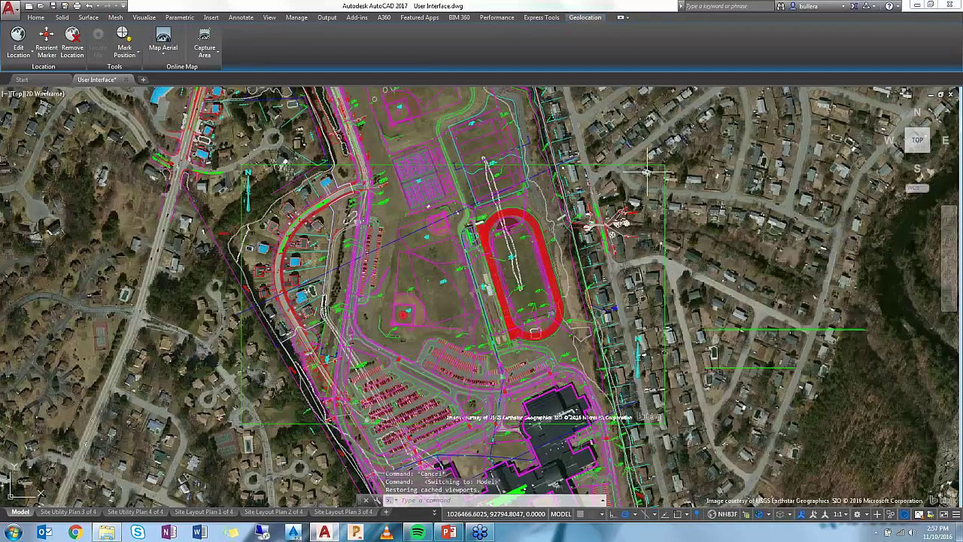
scroll(647, 172, "up", 5)
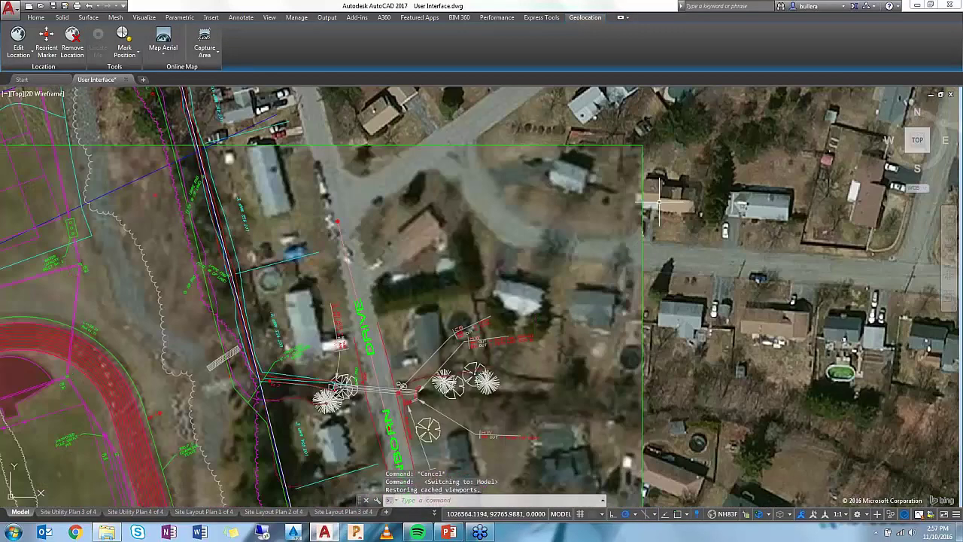
scroll(659, 201, "up", 5)
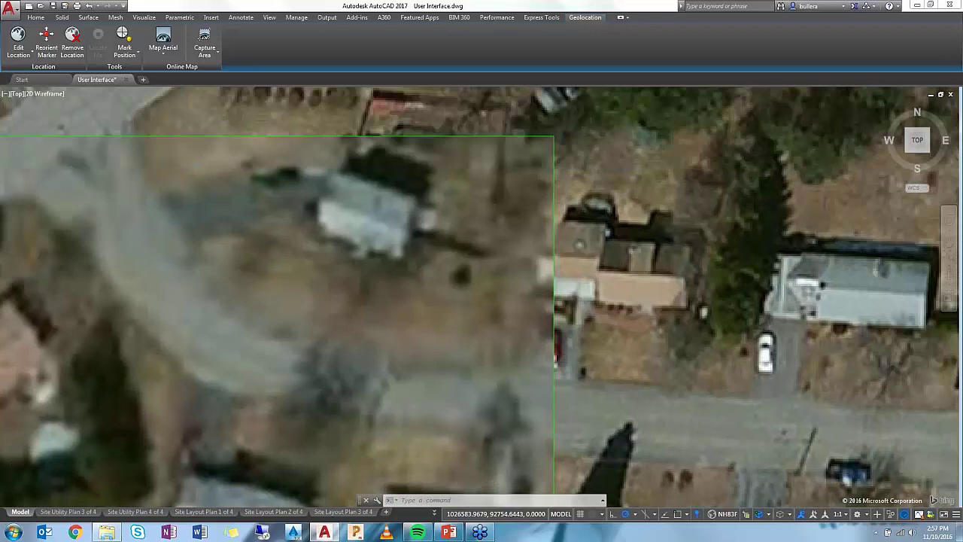
scroll(637, 297, "down", 5)
scroll(726, 278, "down", 8)
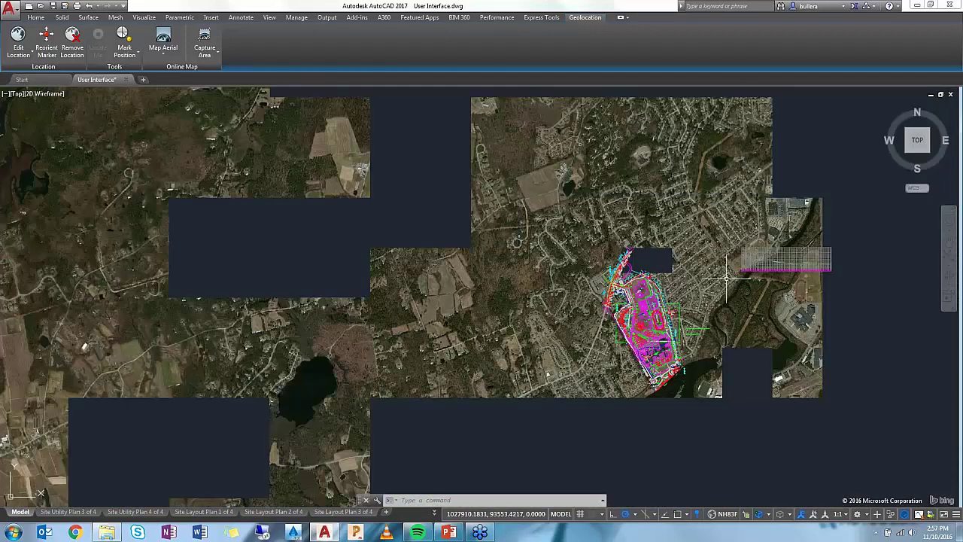
middle_click_drag(726, 278, 566, 331)
scroll(566, 331, "up", 2)
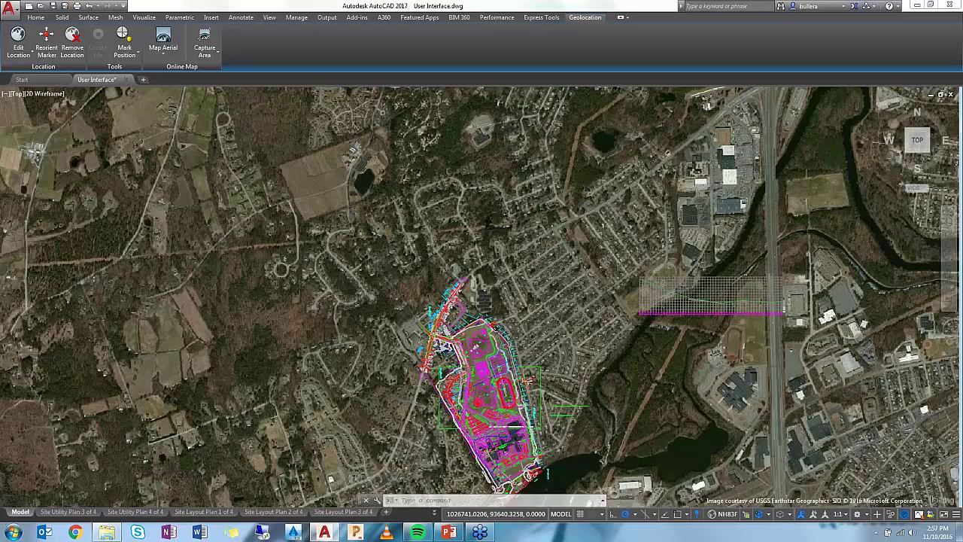
scroll(552, 372, "up", 6)
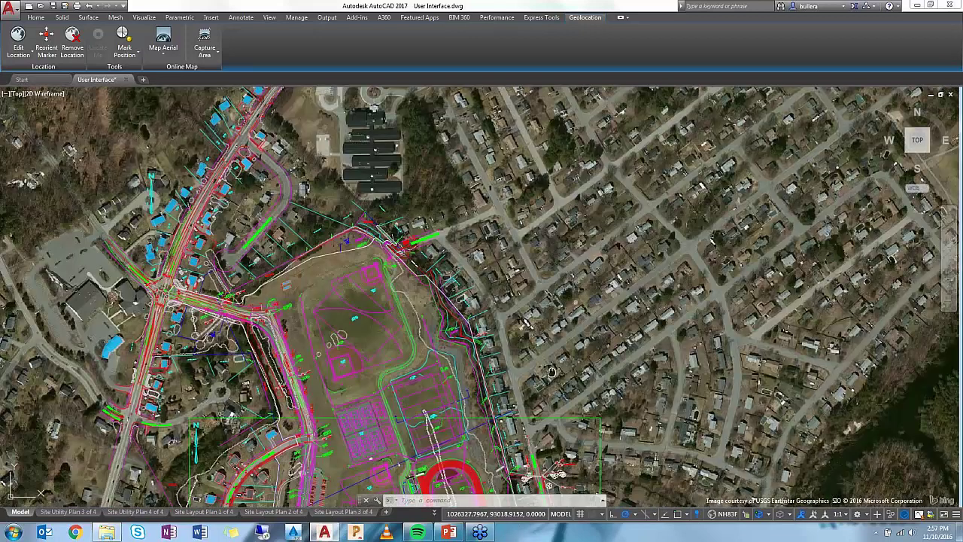
Select the captured map image and reload it with optimized resolution
scroll(552, 372, "up", 4)
middle_click_drag(532, 268, 637, 423)
scroll(486, 339, "down", 4)
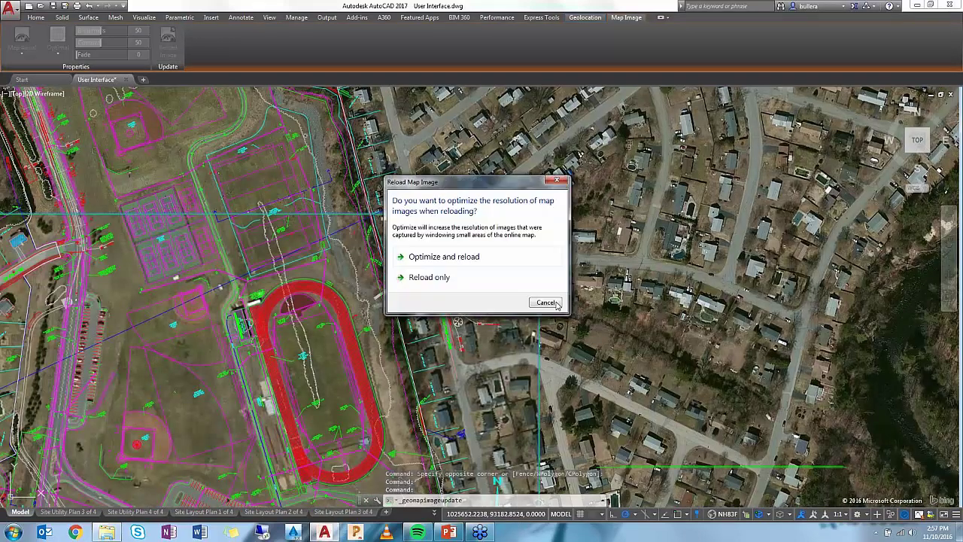
left_click(444, 256)
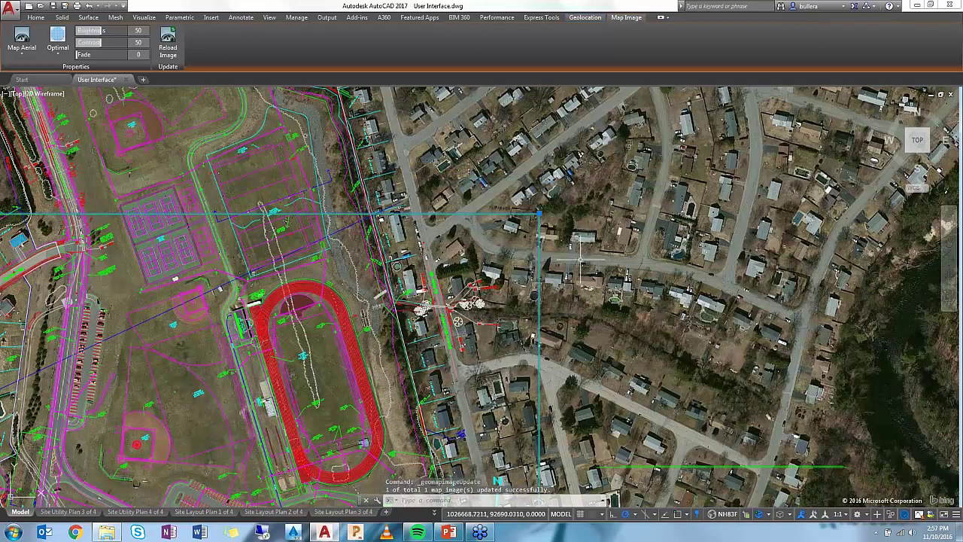
Inspect the reloaded map image's detail along its boundary and across the surrounding site
scroll(527, 219, "up", 2)
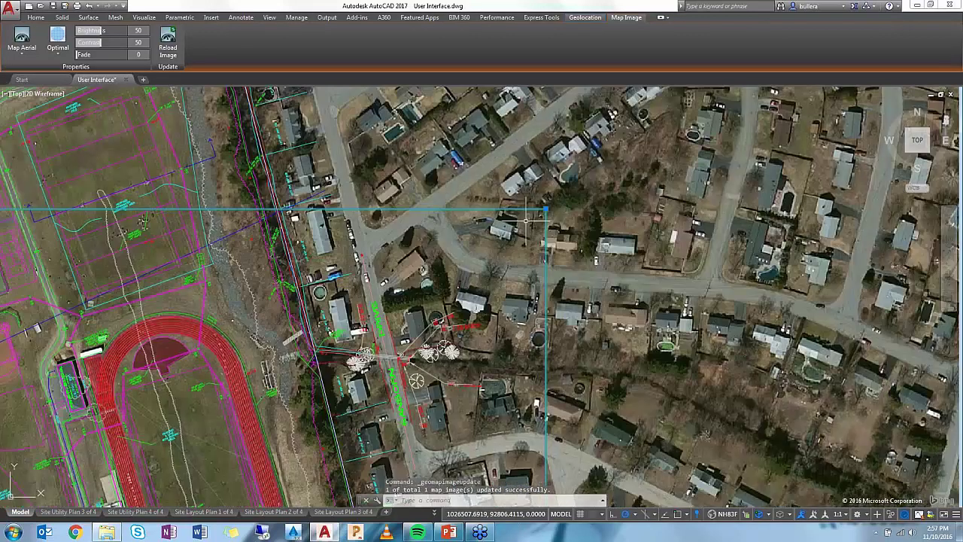
scroll(526, 219, "up", 3)
scroll(572, 359, "down", 8)
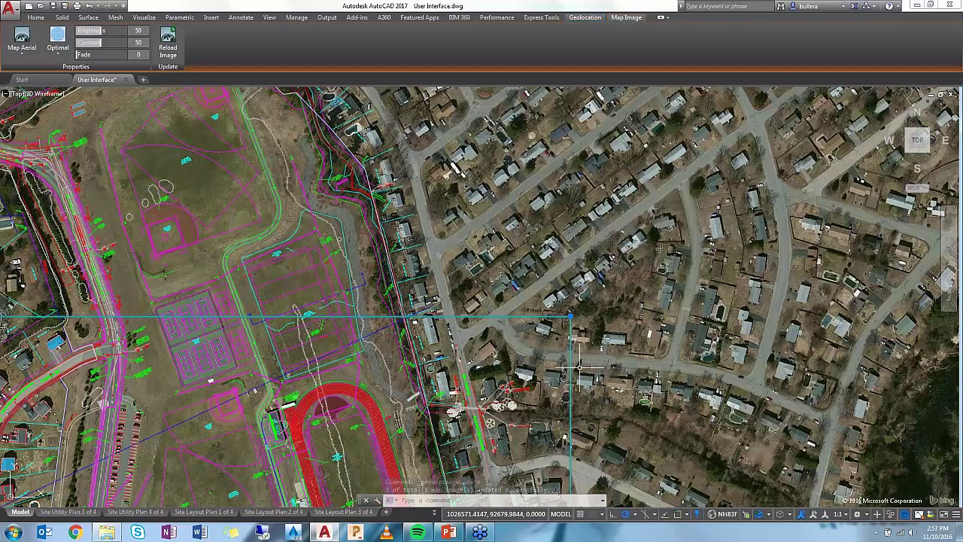
middle_click_drag(578, 366, 581, 354)
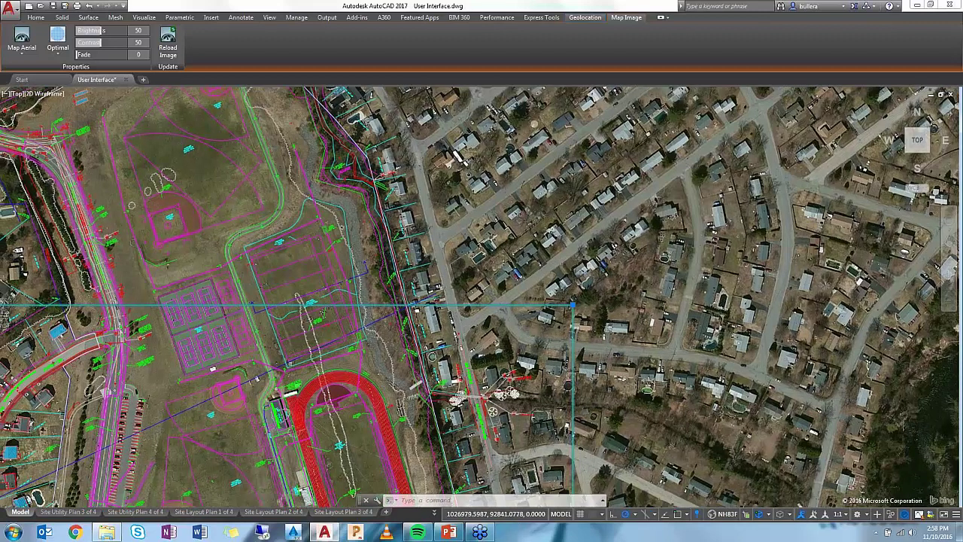
scroll(721, 303, "down", 2)
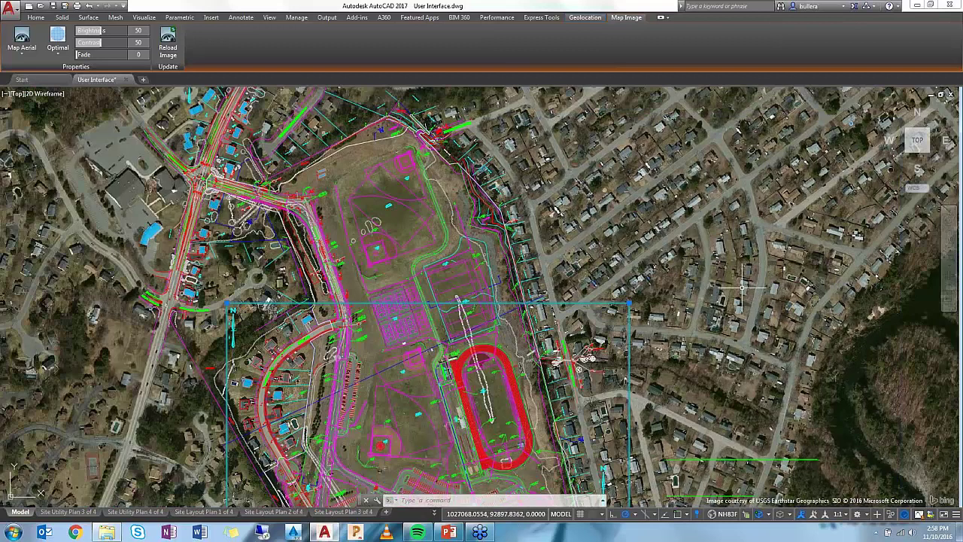
middle_click_drag(743, 286, 741, 271)
middle_click_drag(724, 164, 712, 181)
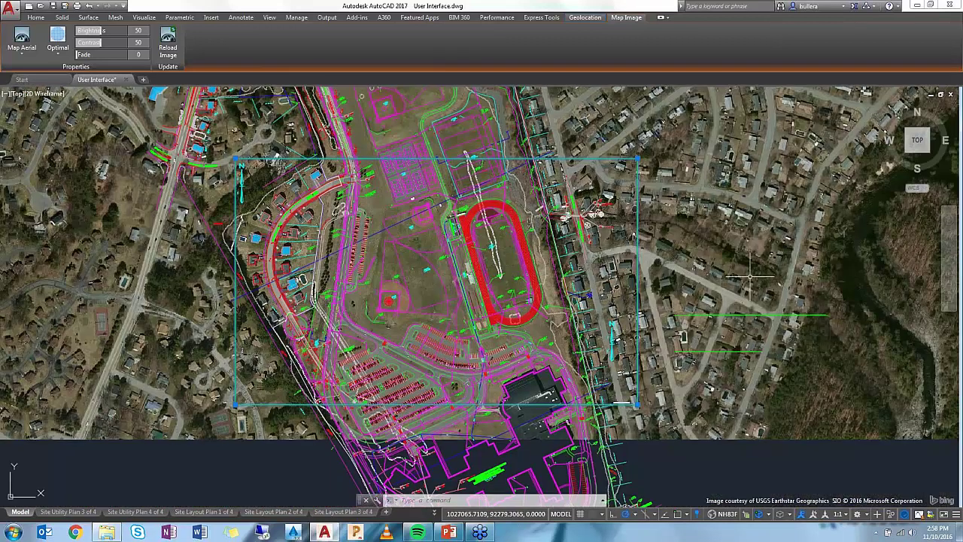
scroll(730, 318, "down", 2)
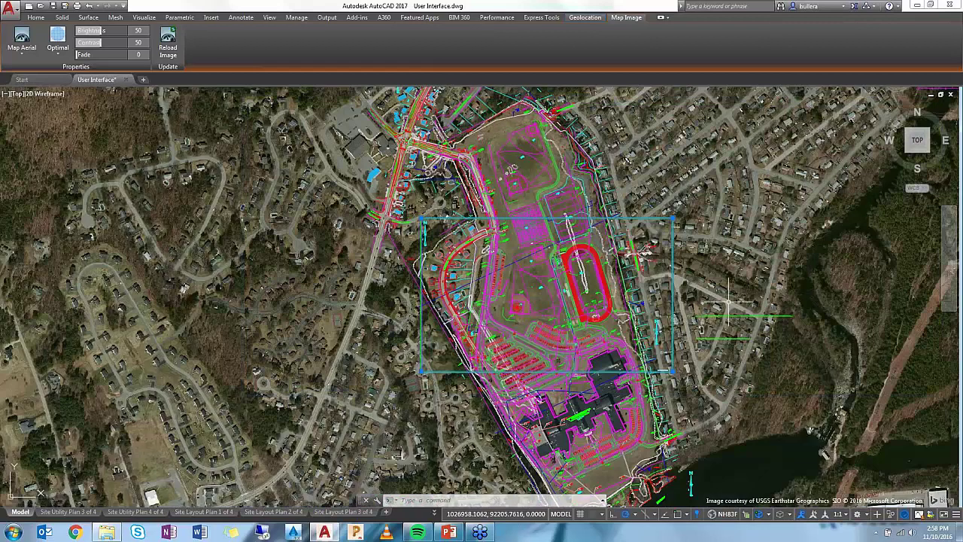
scroll(732, 255, "up", 2)
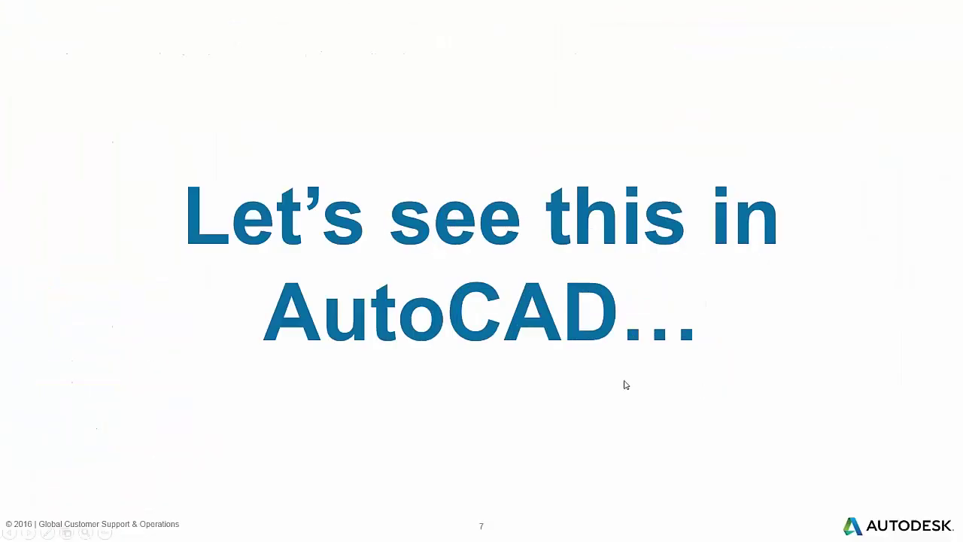
left_click(551, 398)
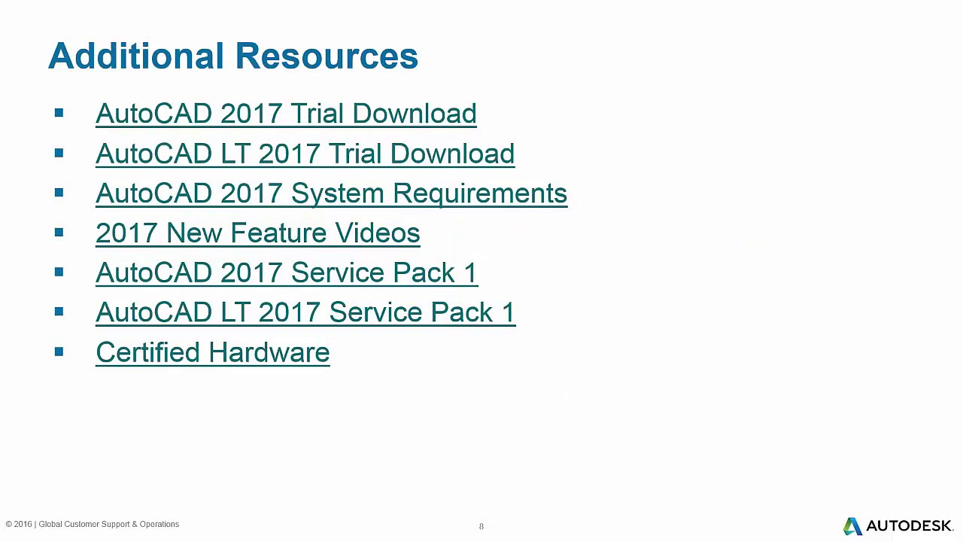
key("Right")
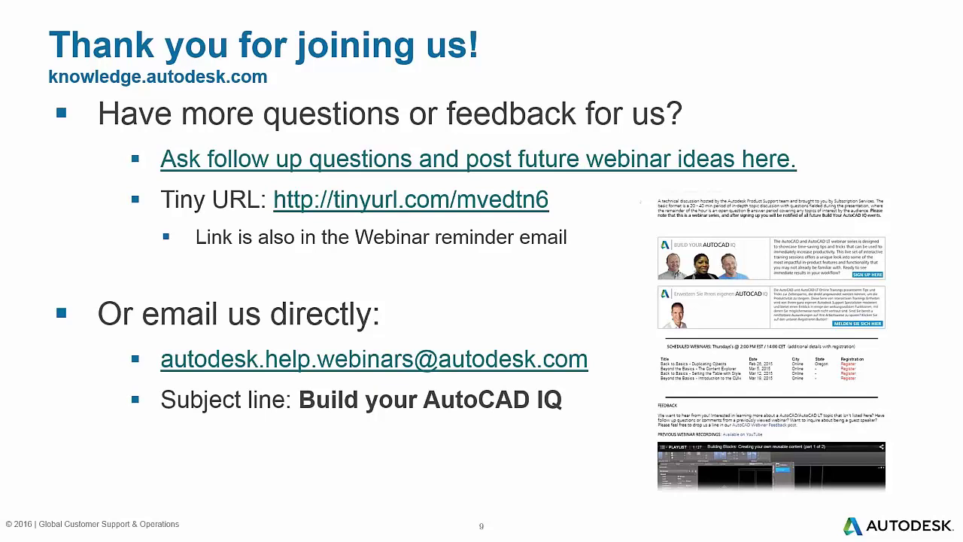
key("Right")
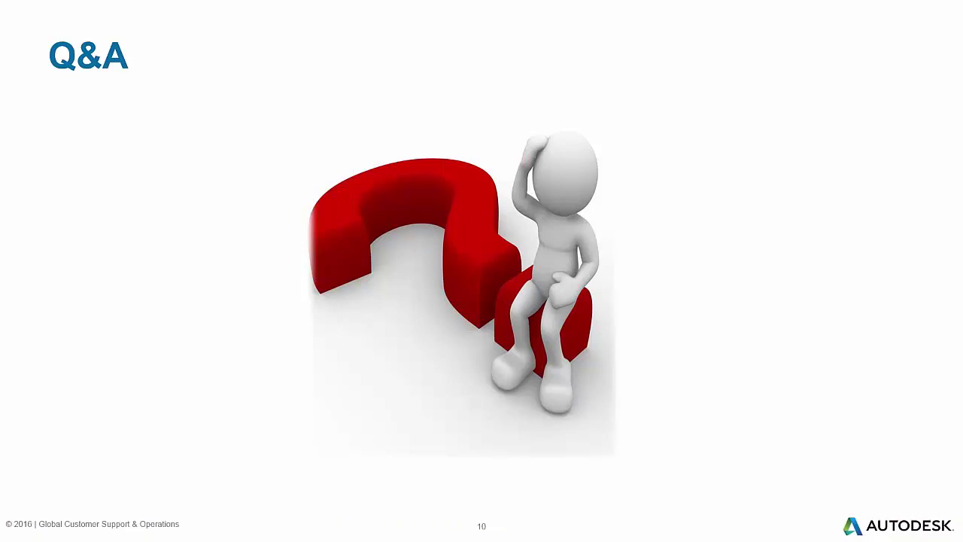
left_click(595, 359)
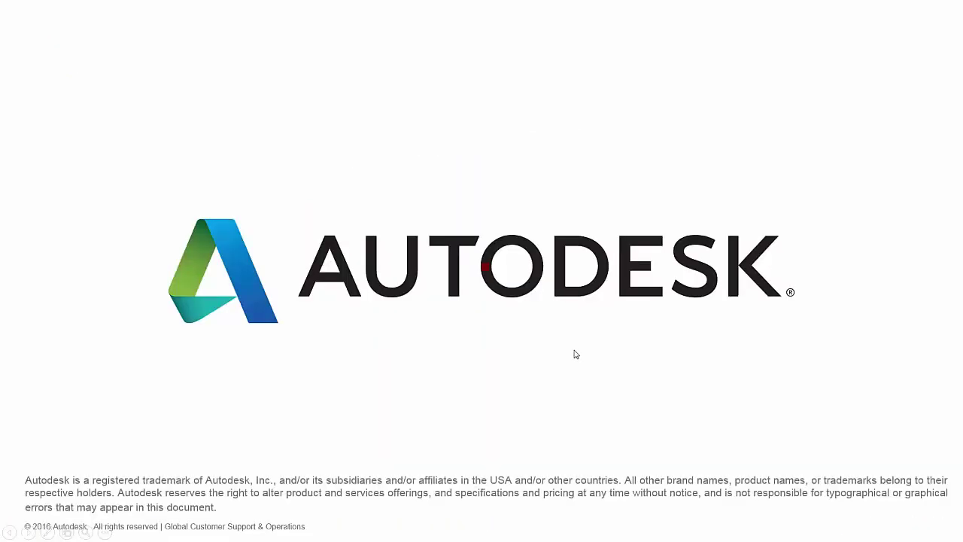